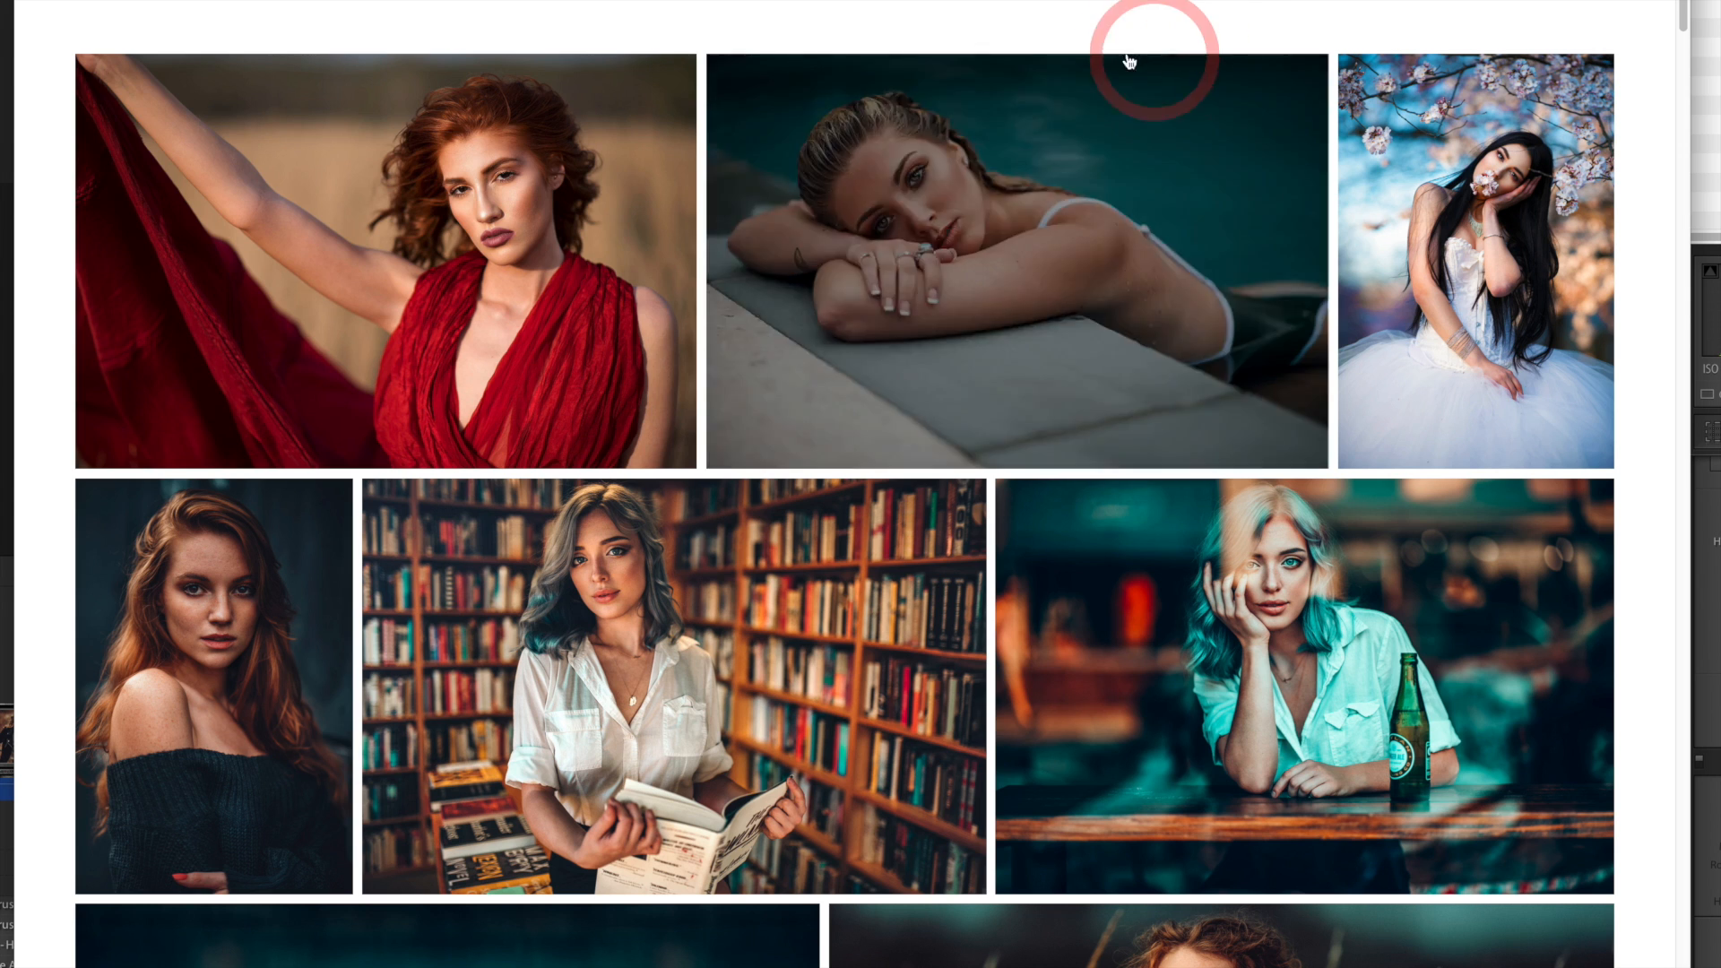
- Switch to Lightroom and create a virtual copy of DSC_8843.DNG with its develop settings reset
click(615, 2)
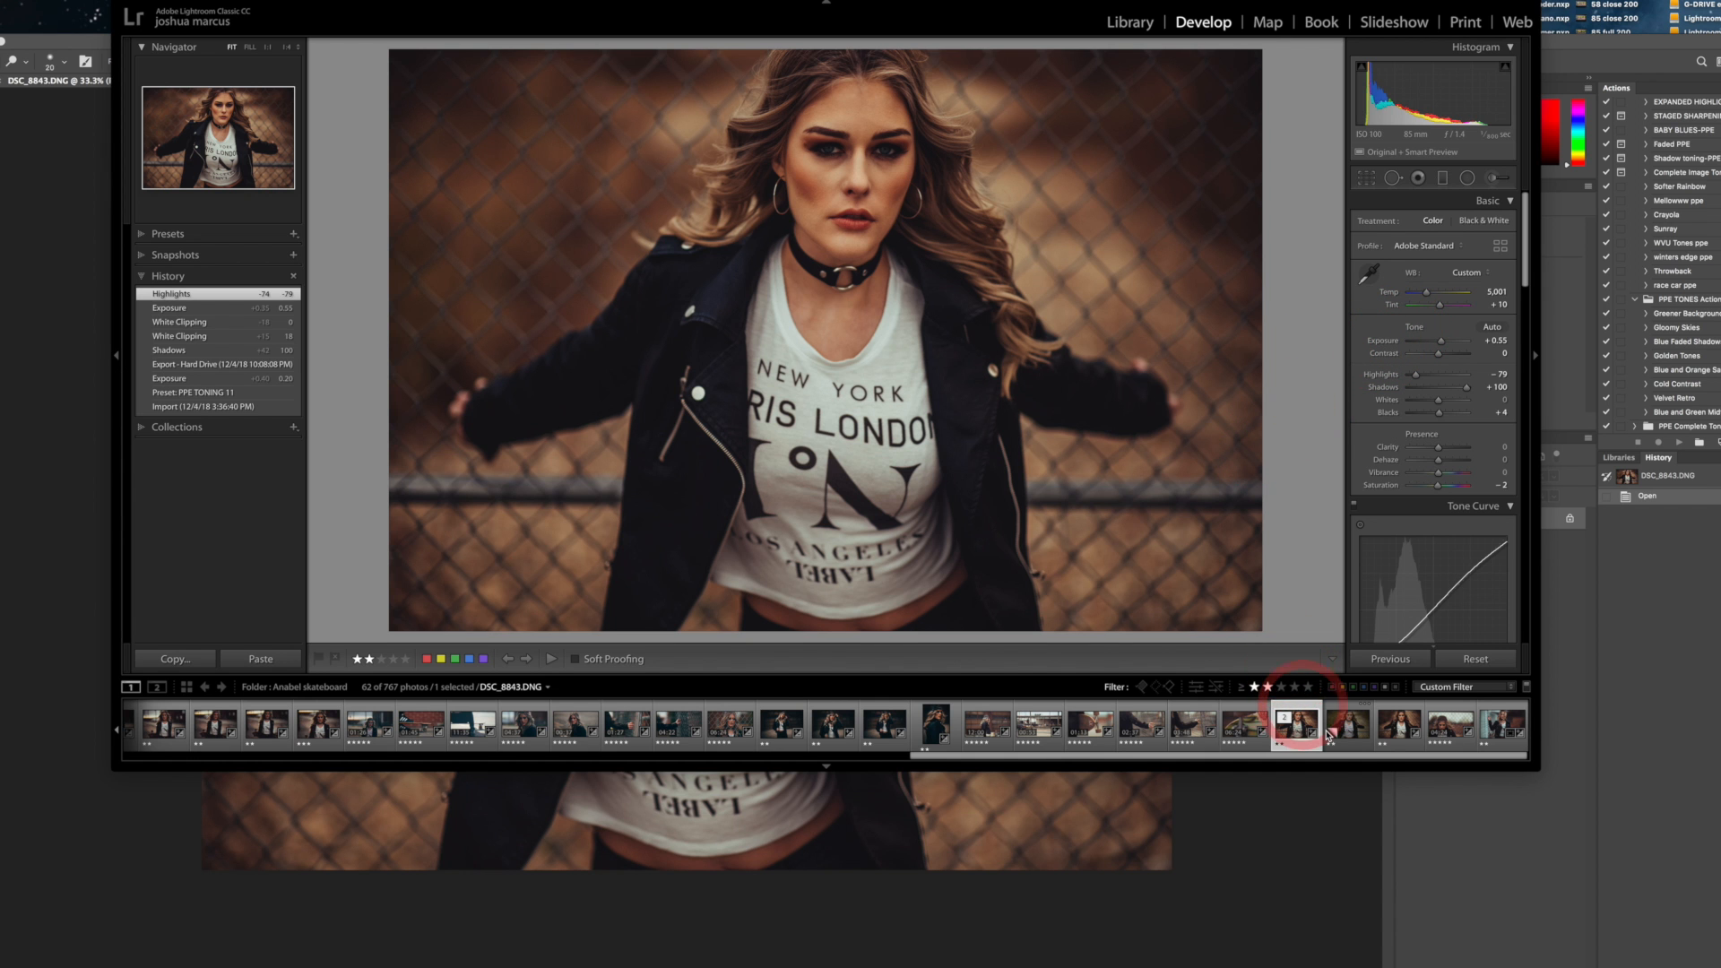
key(super+apostrophe)
key(super+shift+r)
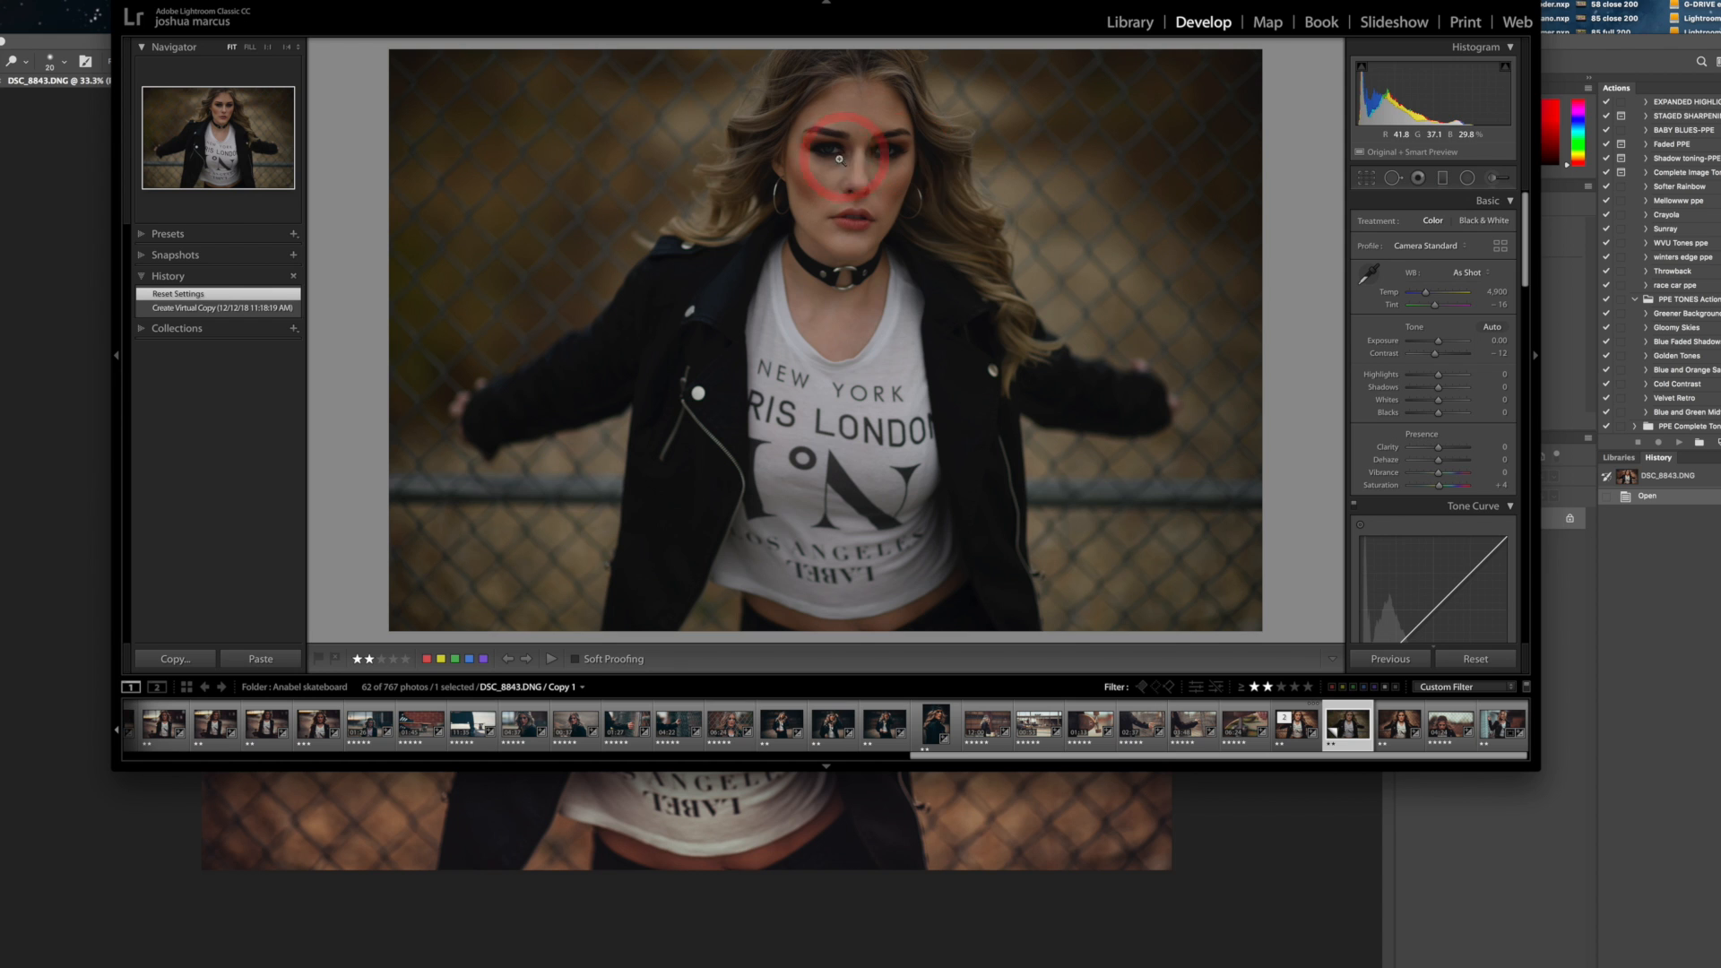
- Inspect the face in the unedited virtual copy up close, and compare that copy with the edited original
click(882, 150)
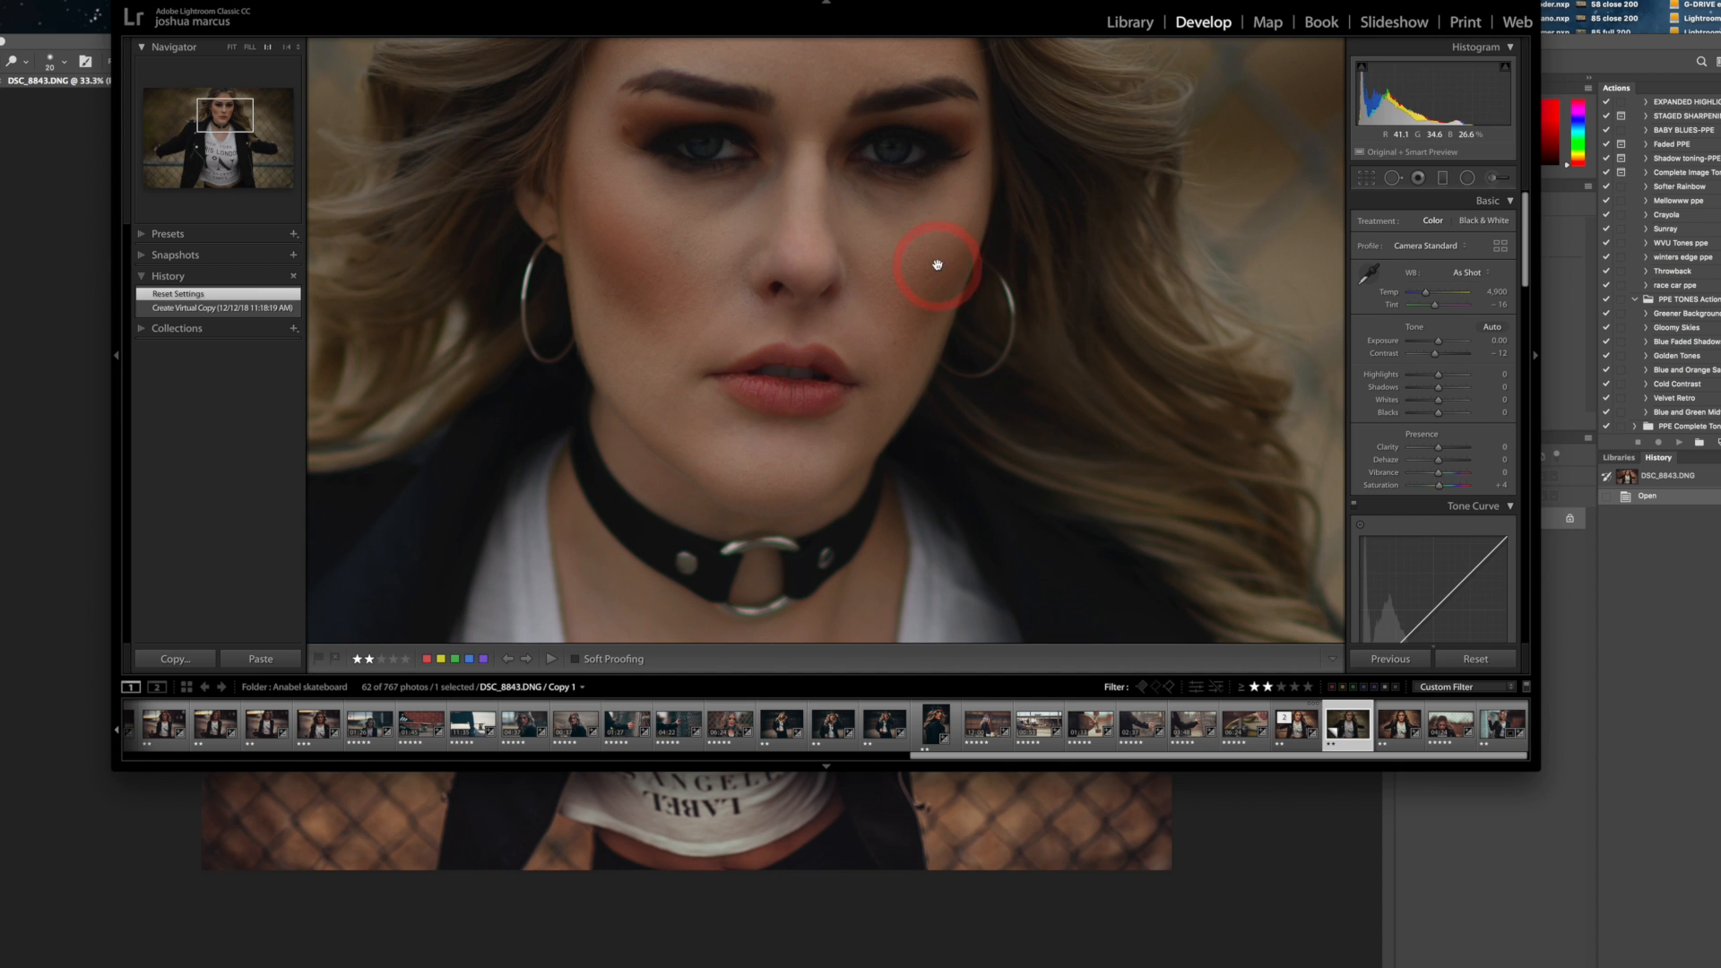
click(910, 161)
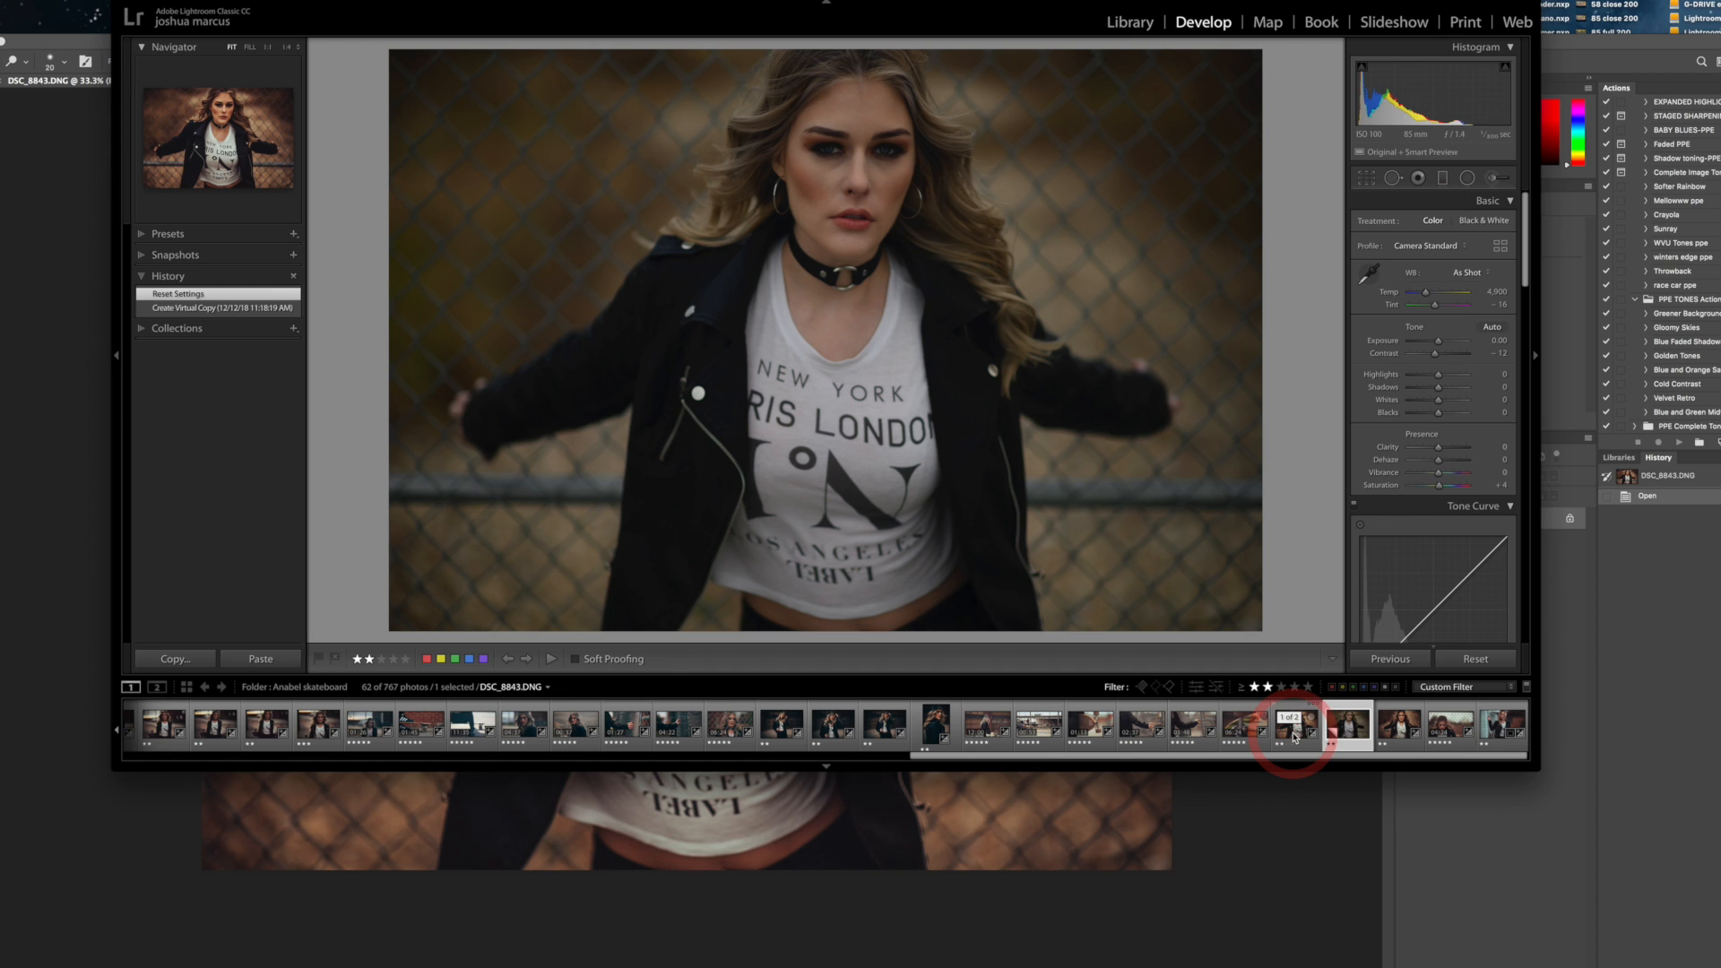
click(1293, 735)
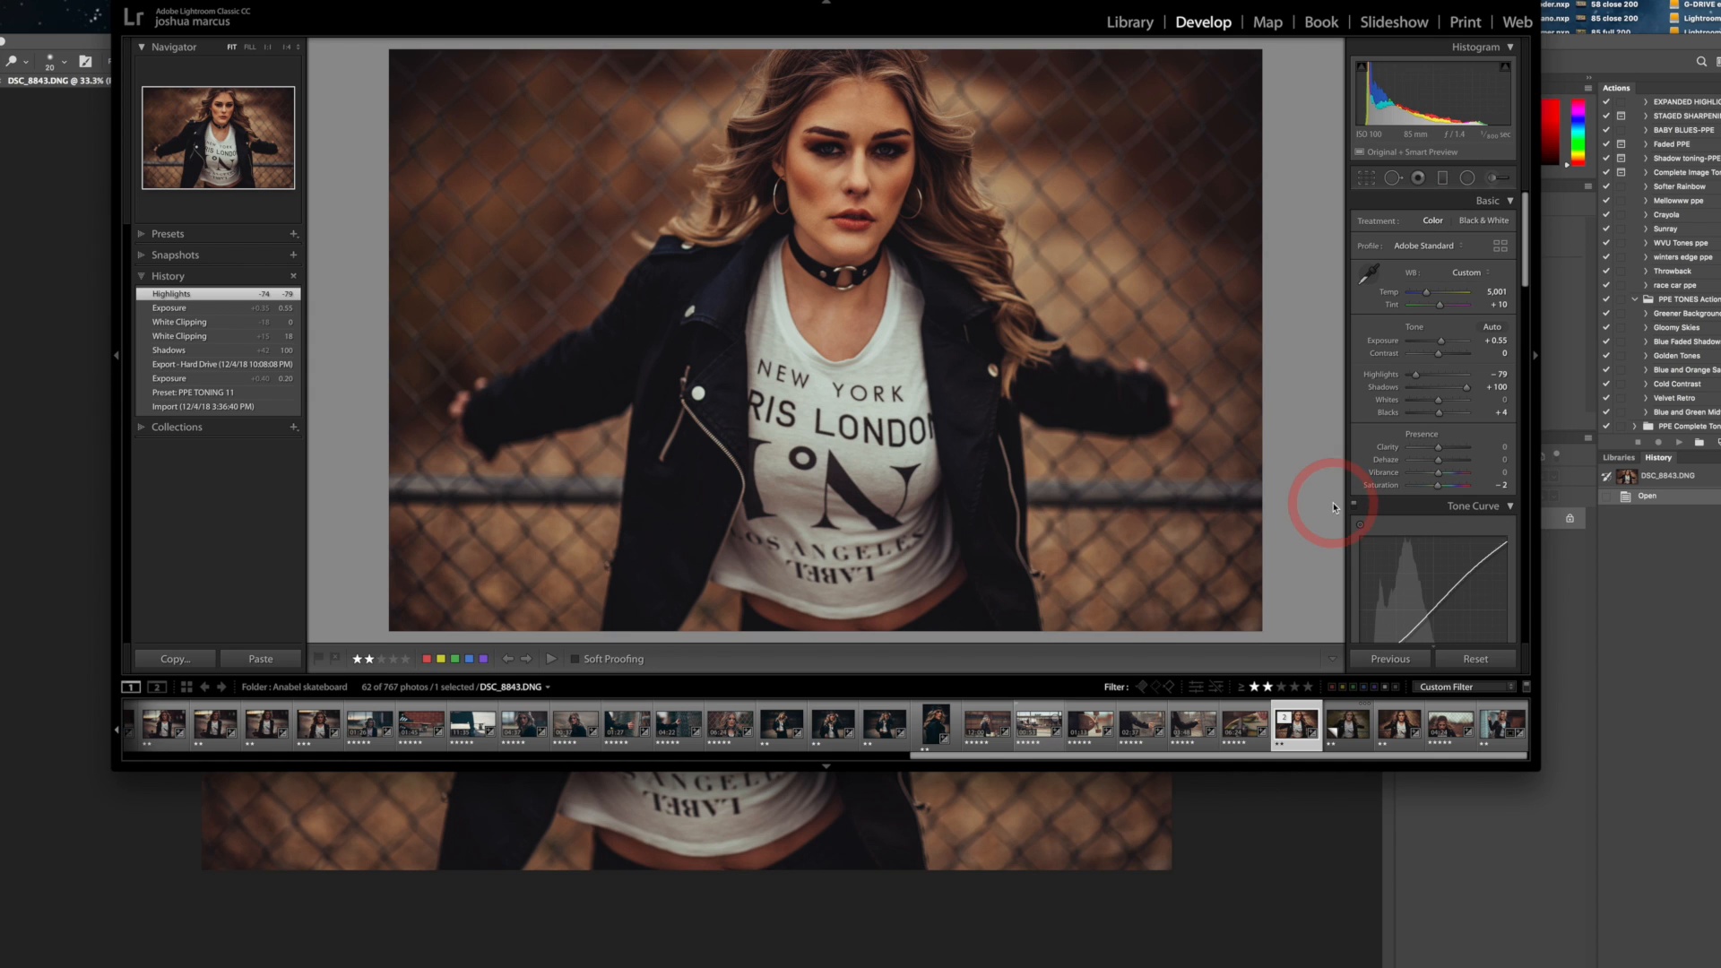
click(1297, 735)
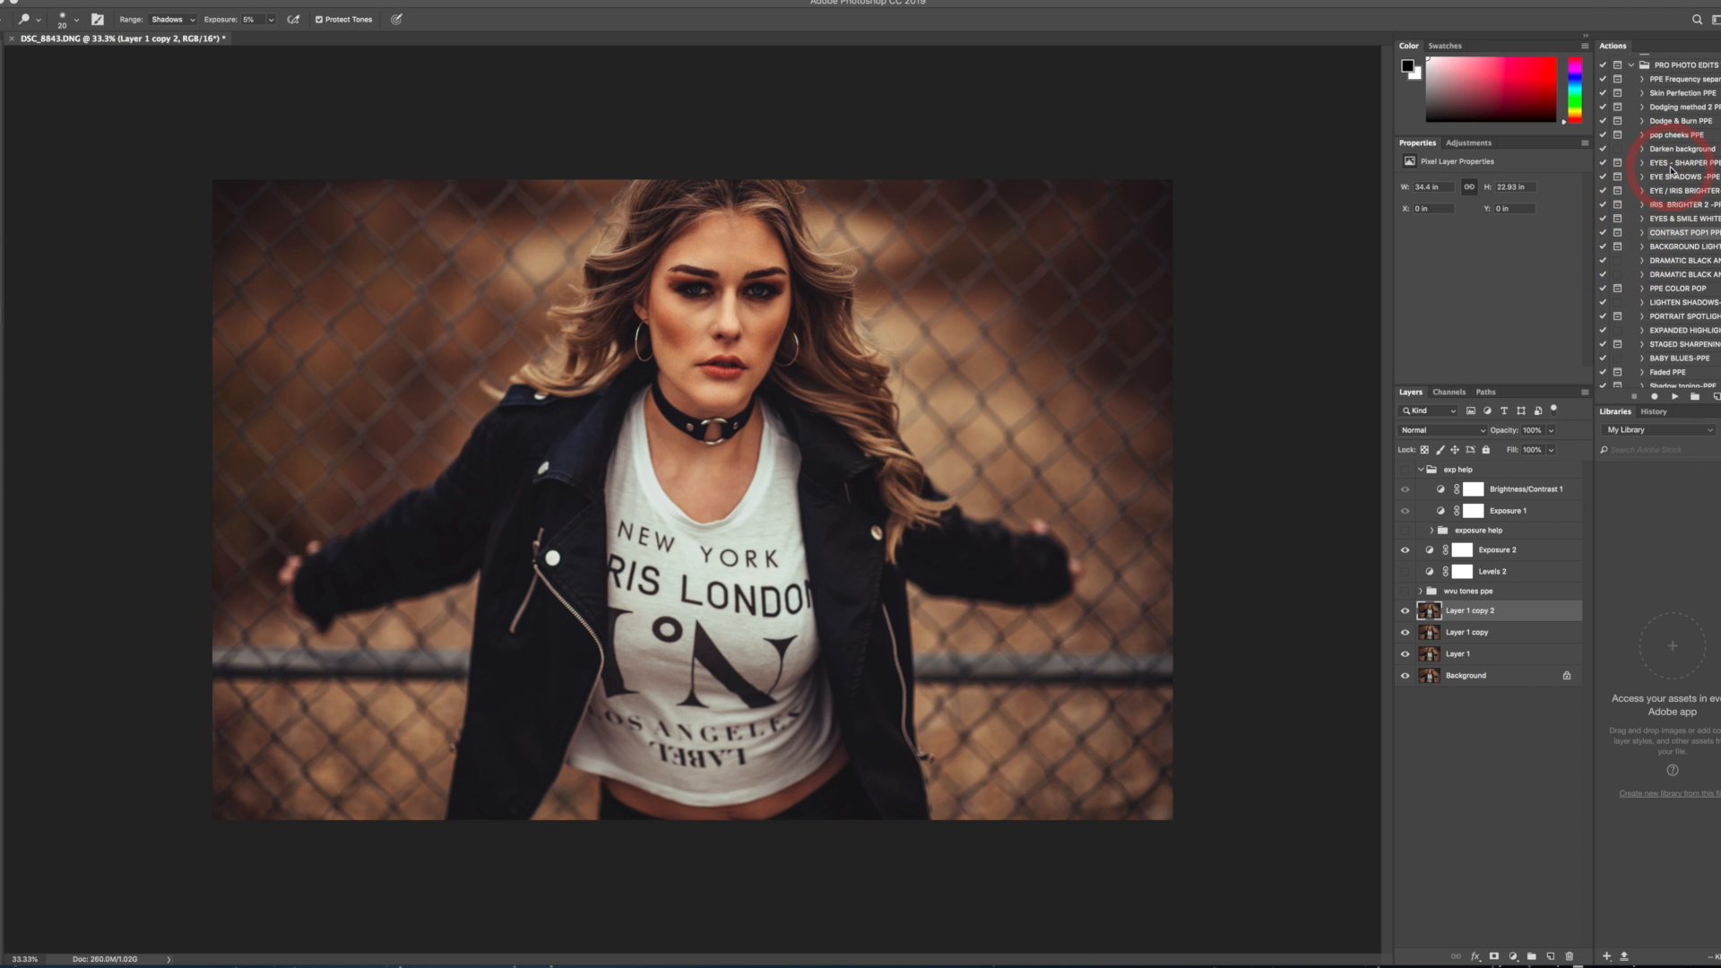
- Switch to Photoshop and run the PPE Frequency separation action, accepting a Dust & Scratches radius of 10 pixels
click(1677, 83)
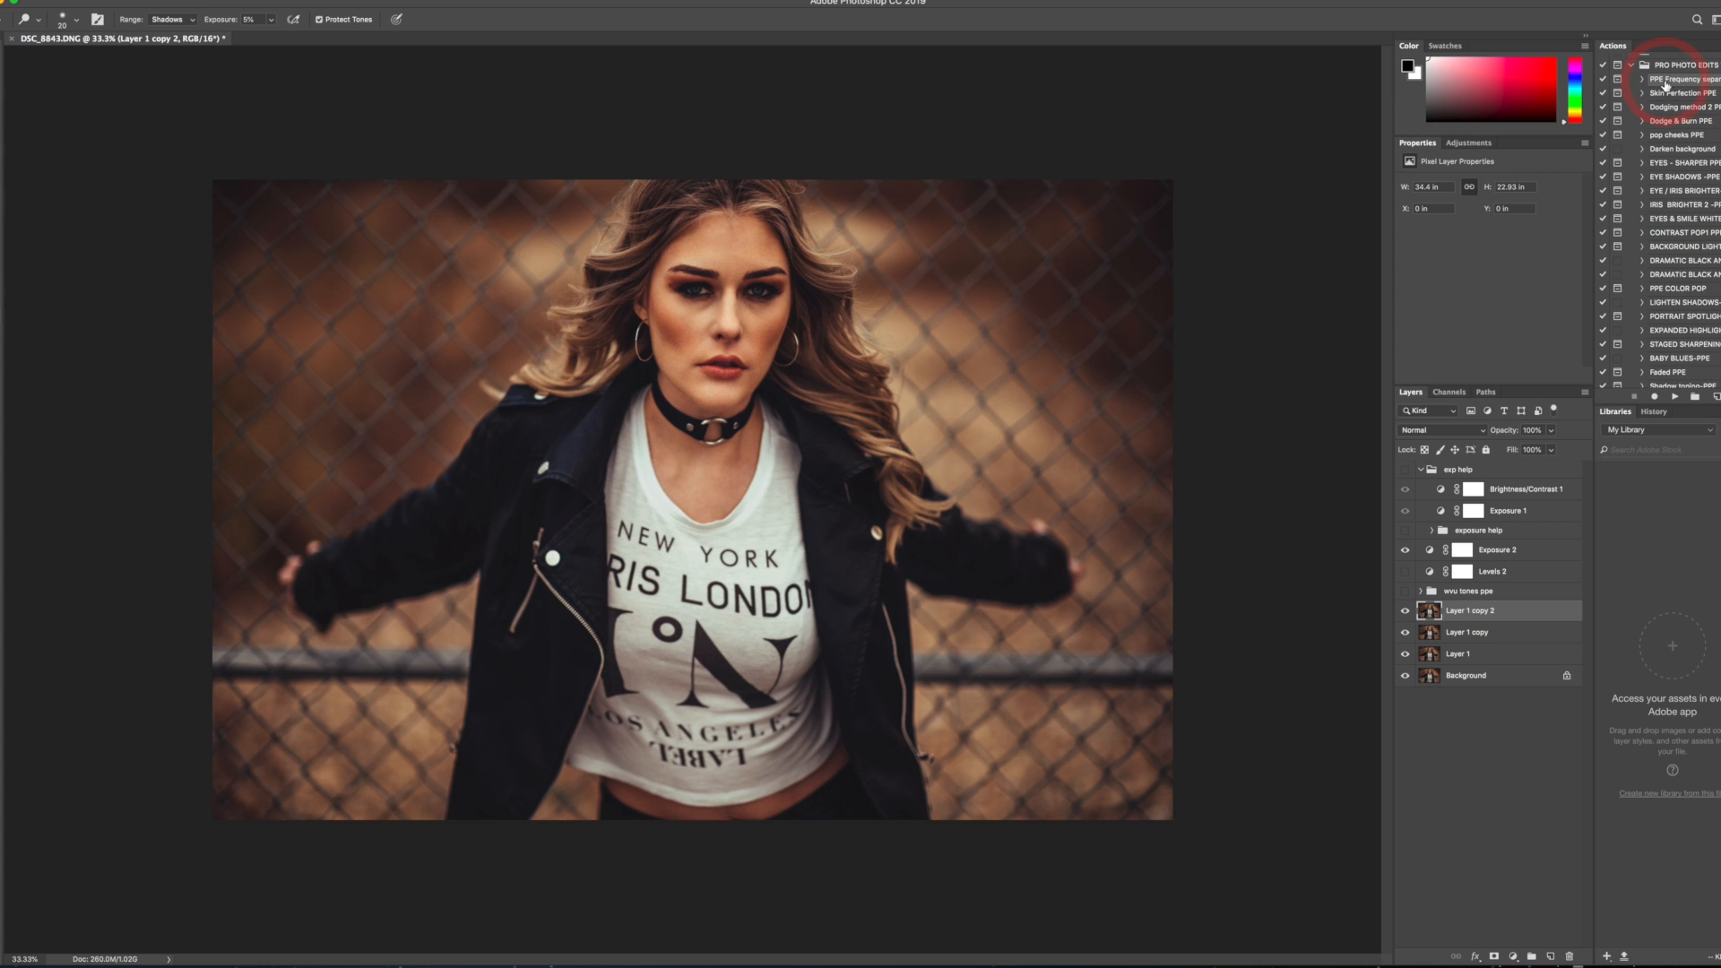
click(1677, 397)
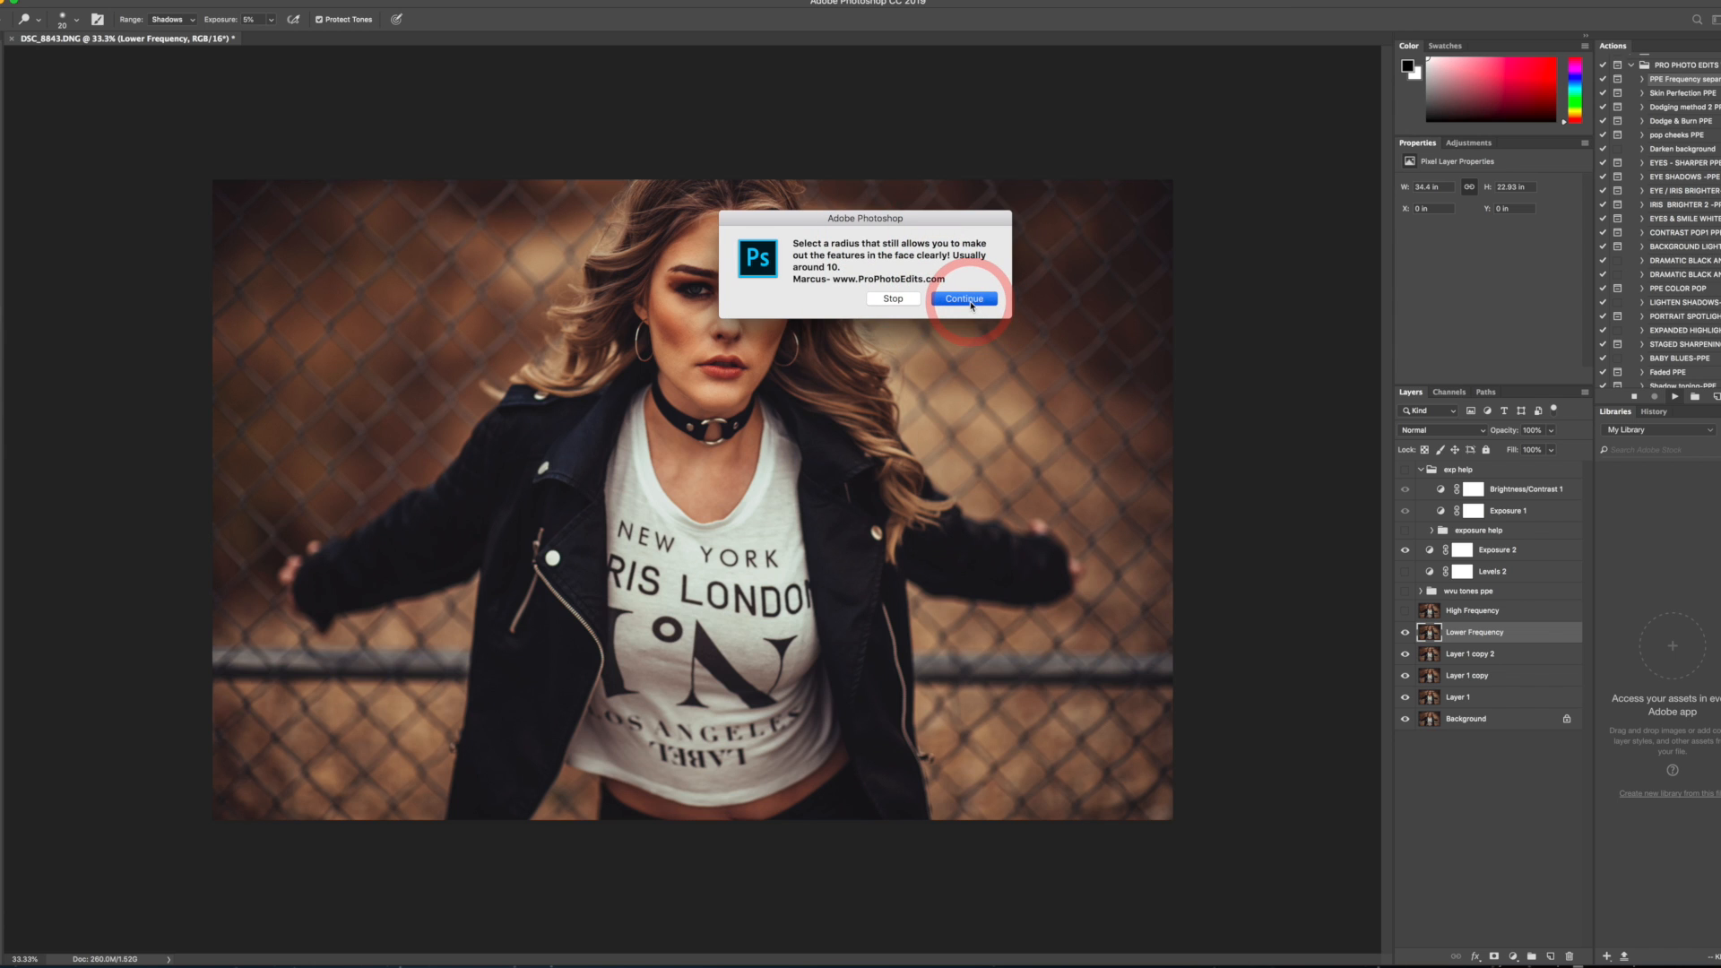
click(973, 298)
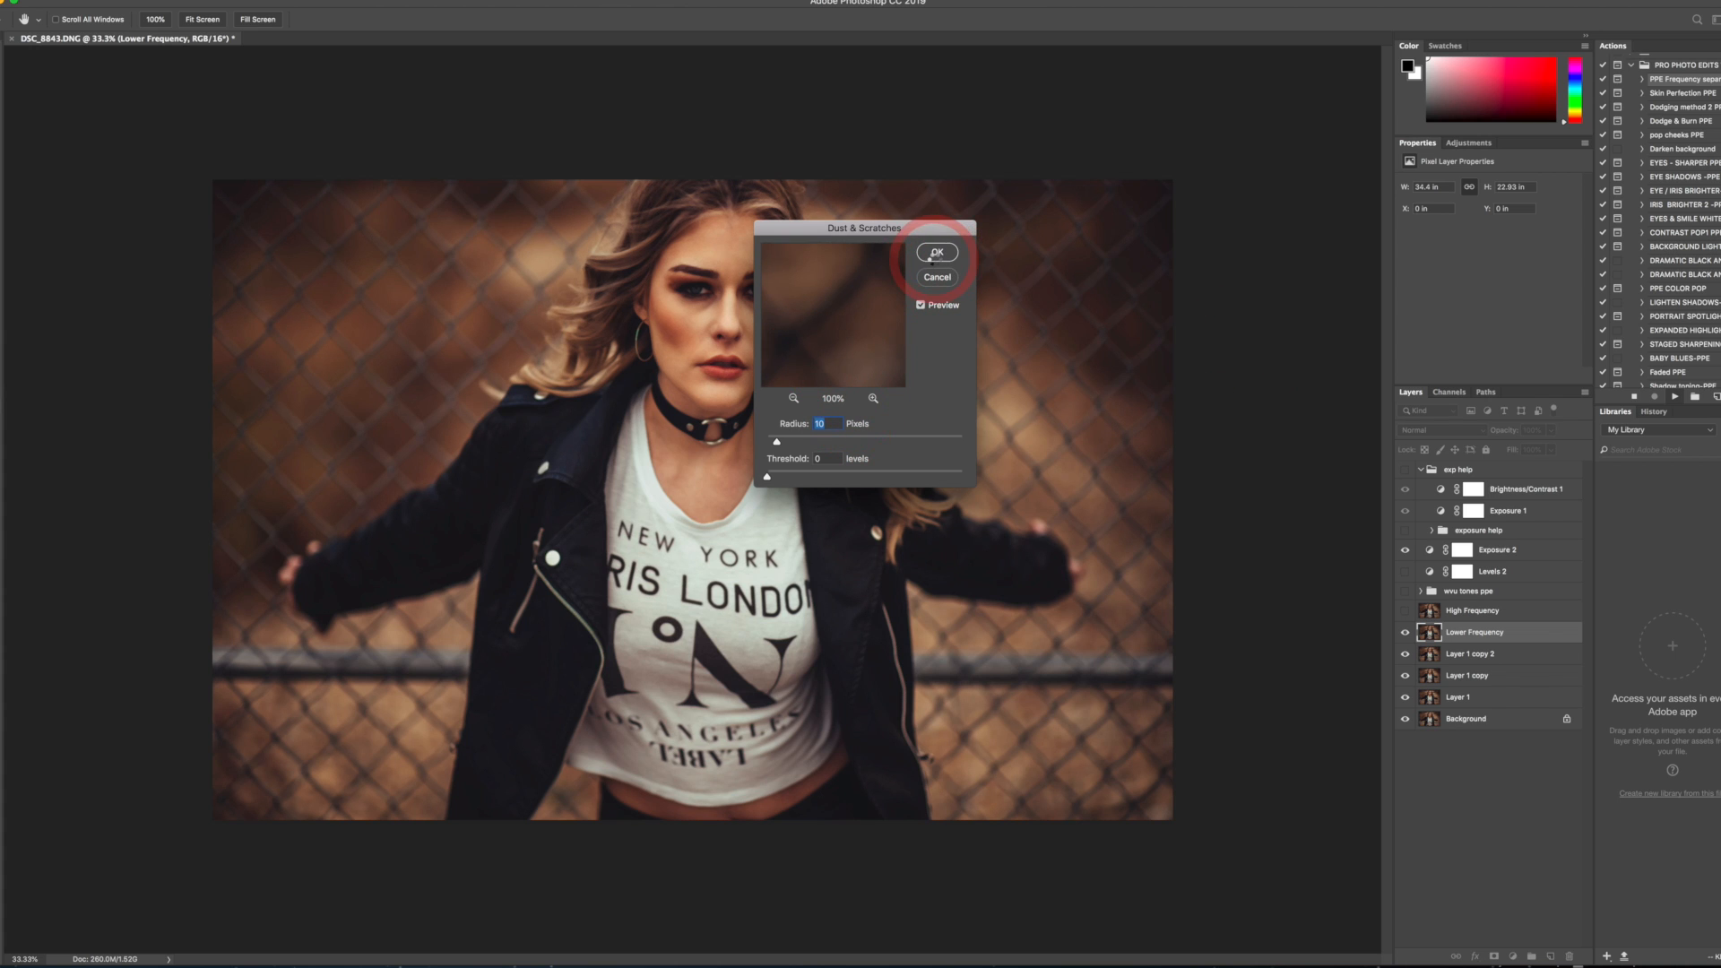
click(937, 253)
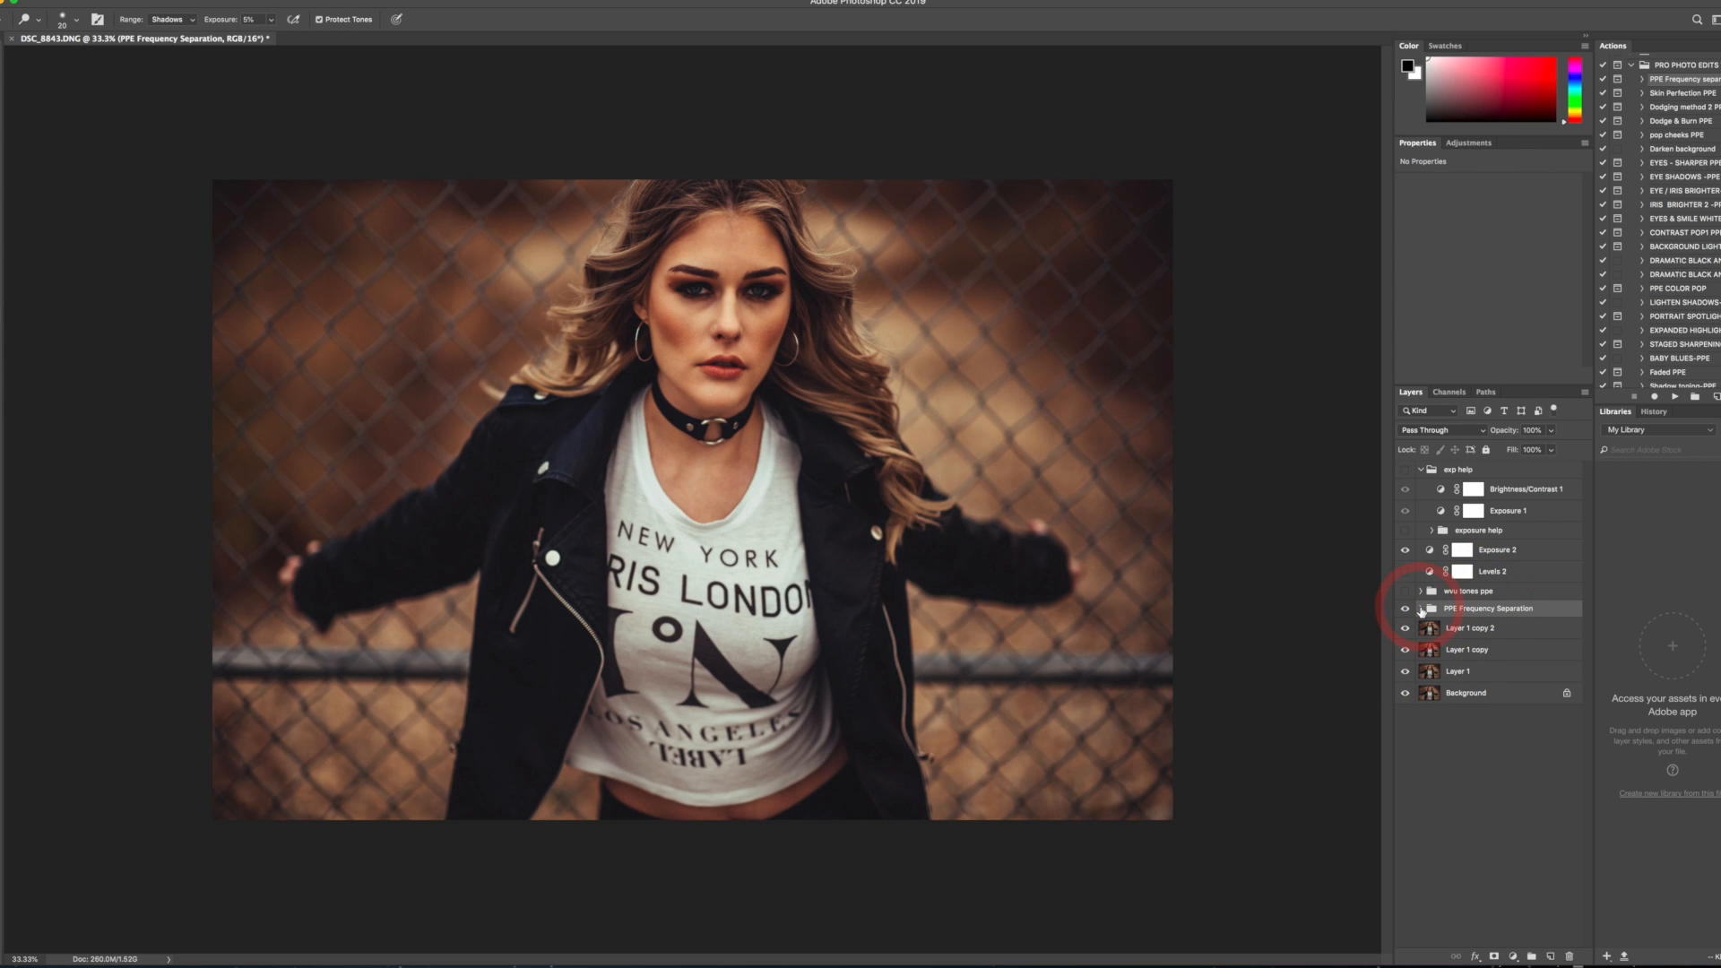
- On the Lower Frequency layer, lasso the forehead and nose bridge with a 10 px feather
click(1421, 608)
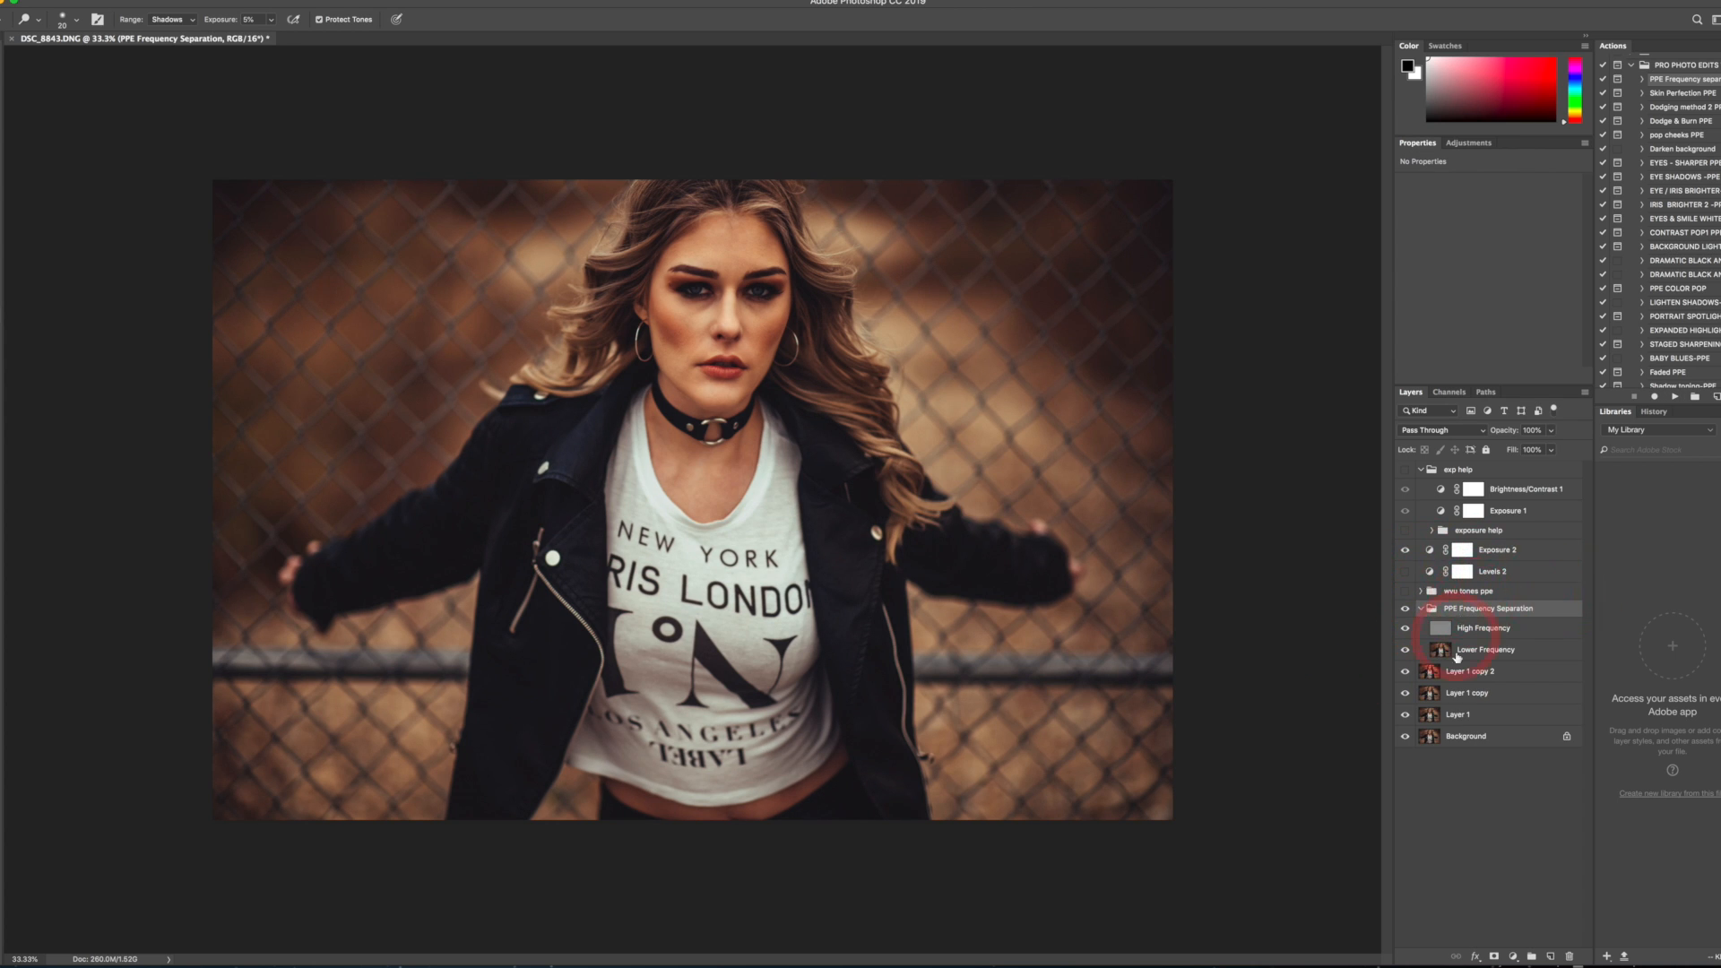
click(1486, 652)
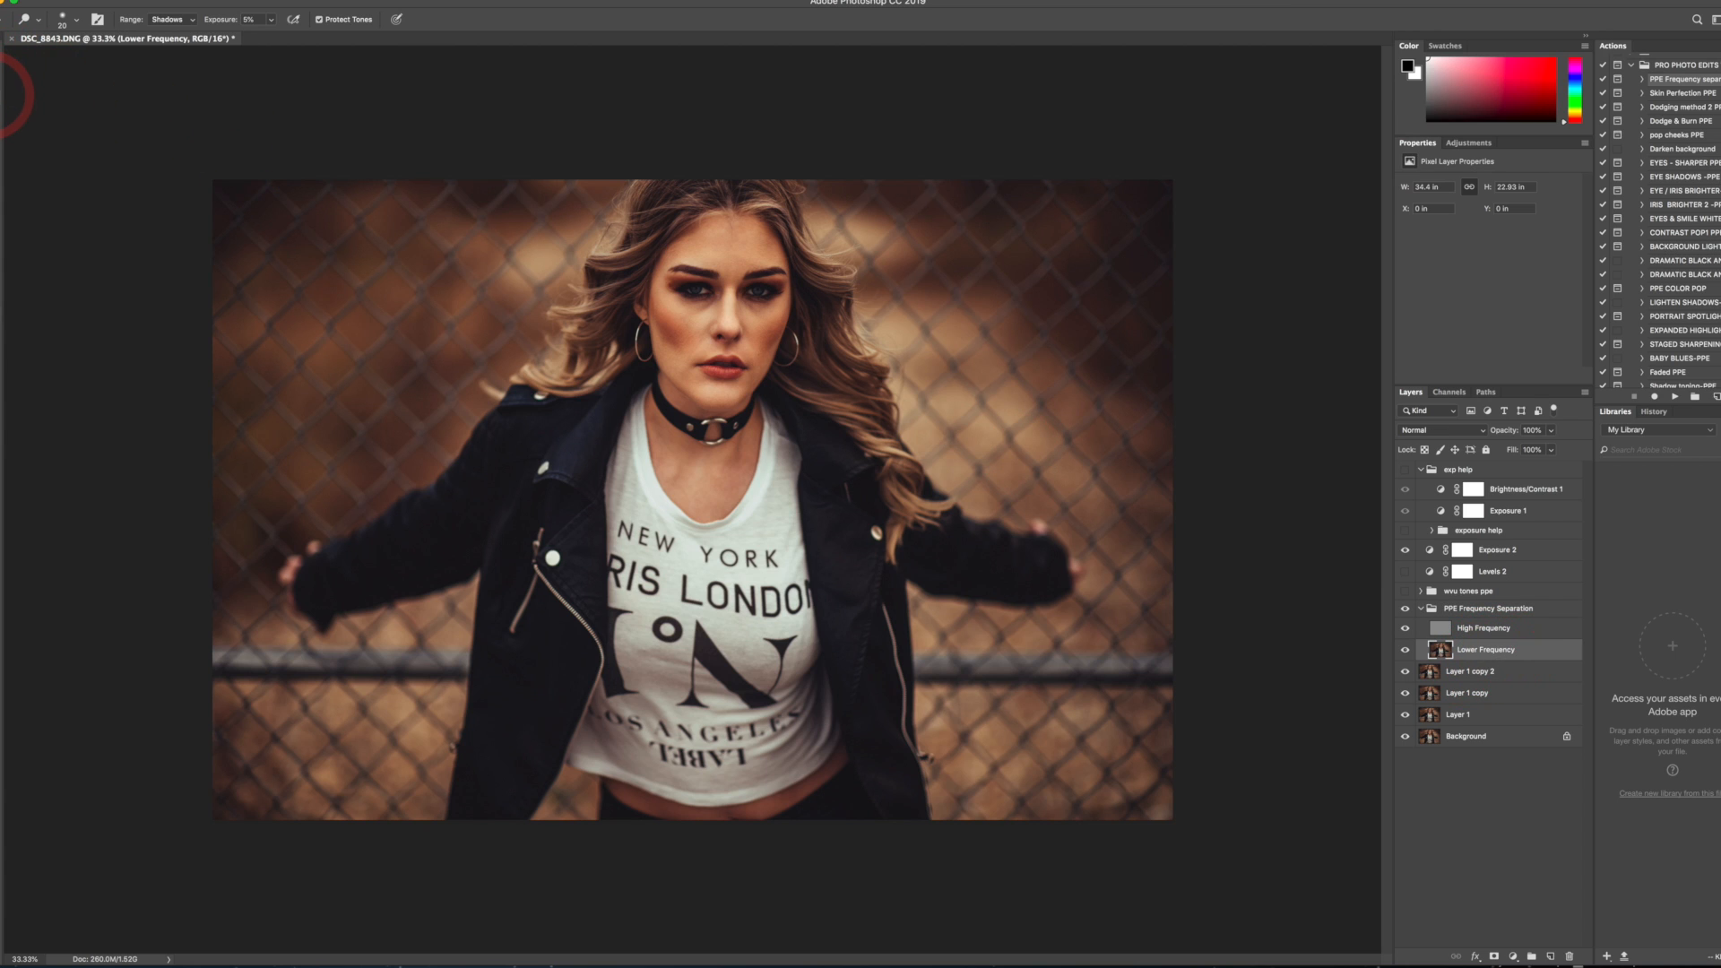
click(2, 98)
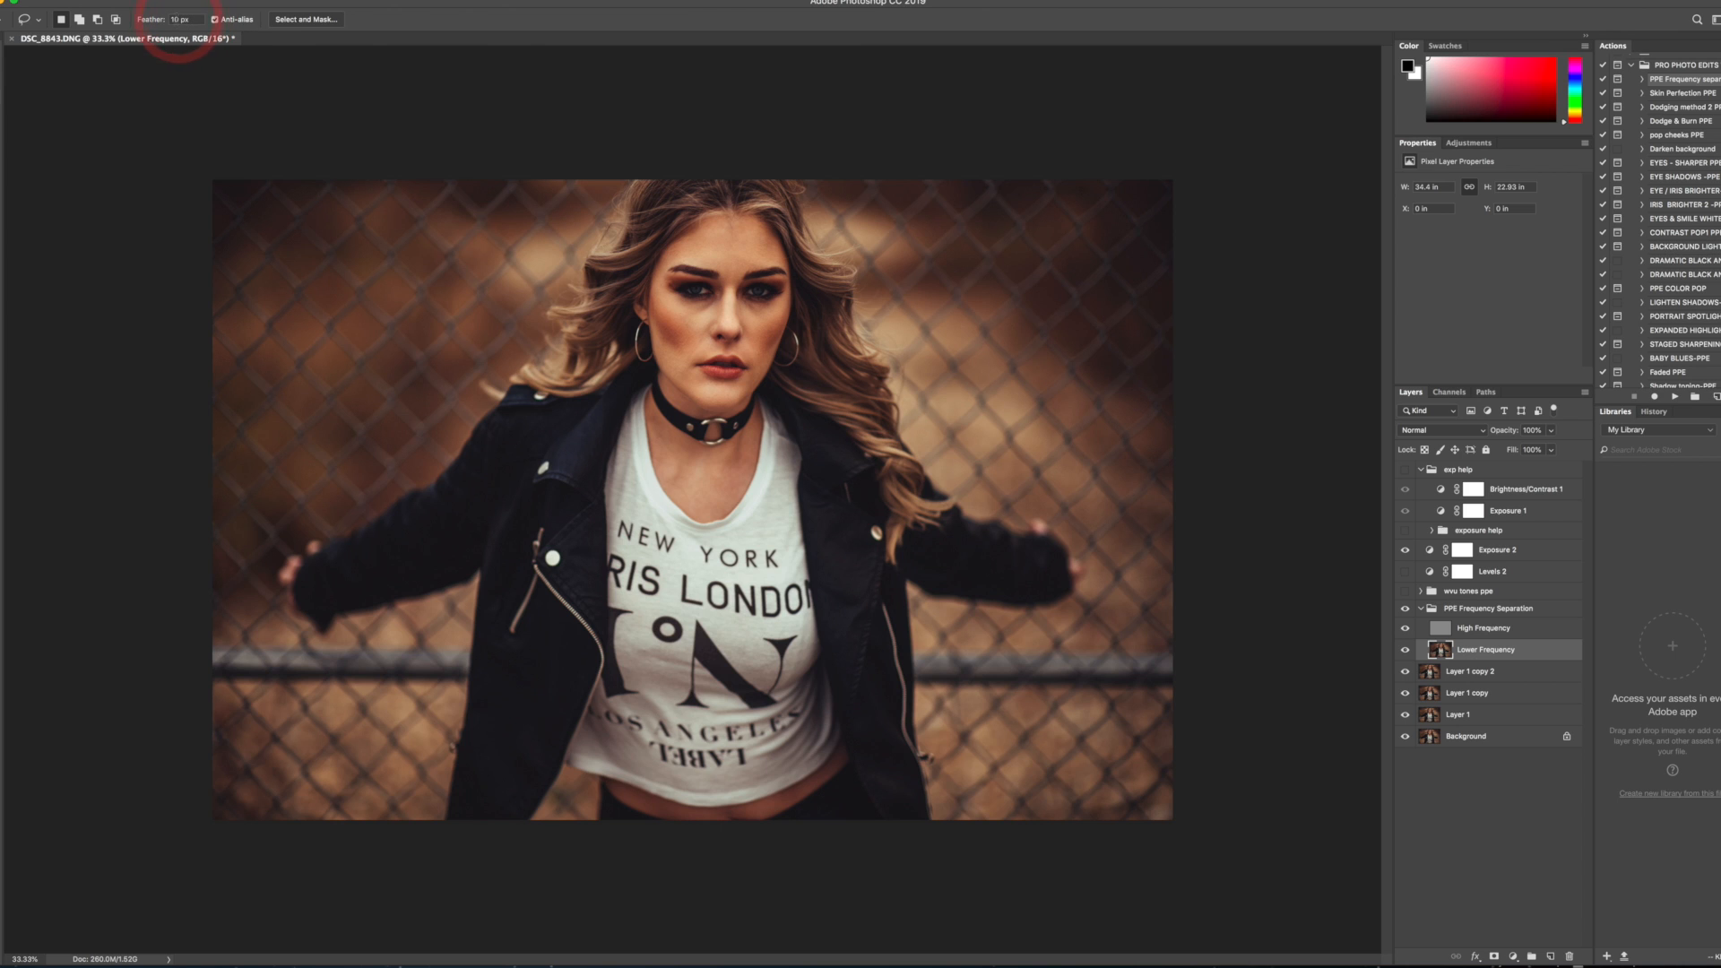
mouse_move(747, 224)
mouse_down()
mouse_move(666, 260)
mouse_move(716, 271)
mouse_move(726, 306)
mouse_move(782, 261)
mouse_move(747, 224)
mouse_up()
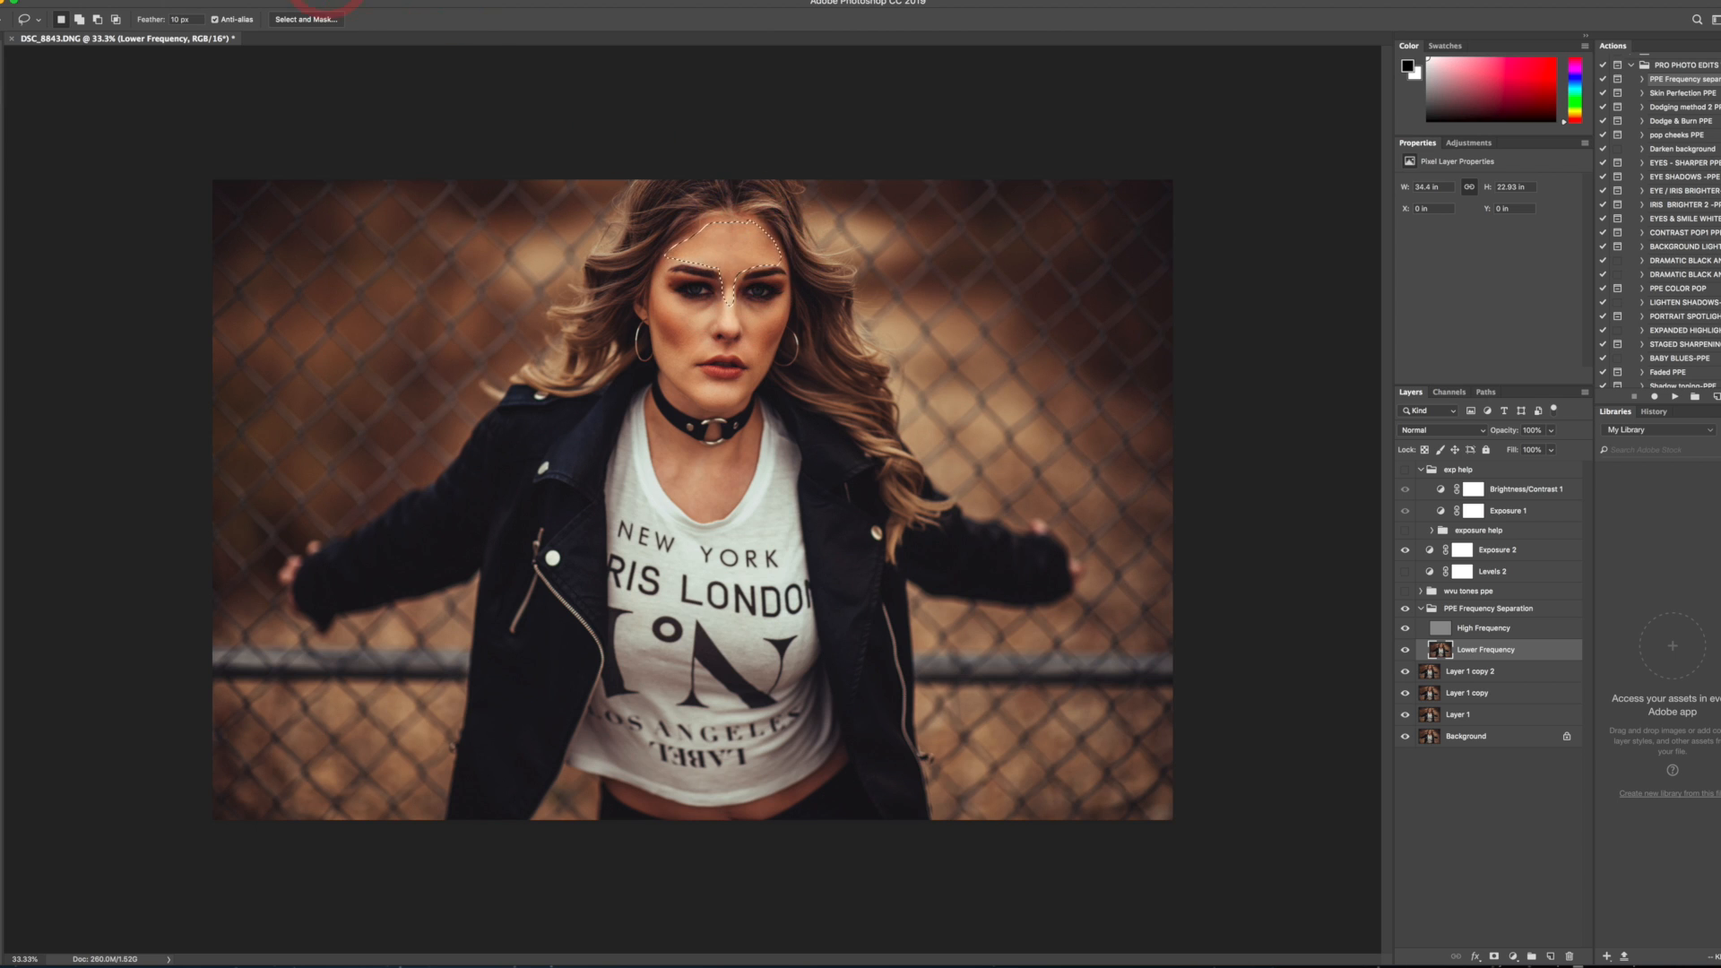
- Apply a Gaussian Blur with a 5.0 pixel radius to the selected forehead area
click(327, 2)
click(326, 3)
click(324, 4)
click(324, 4)
click(309, 9)
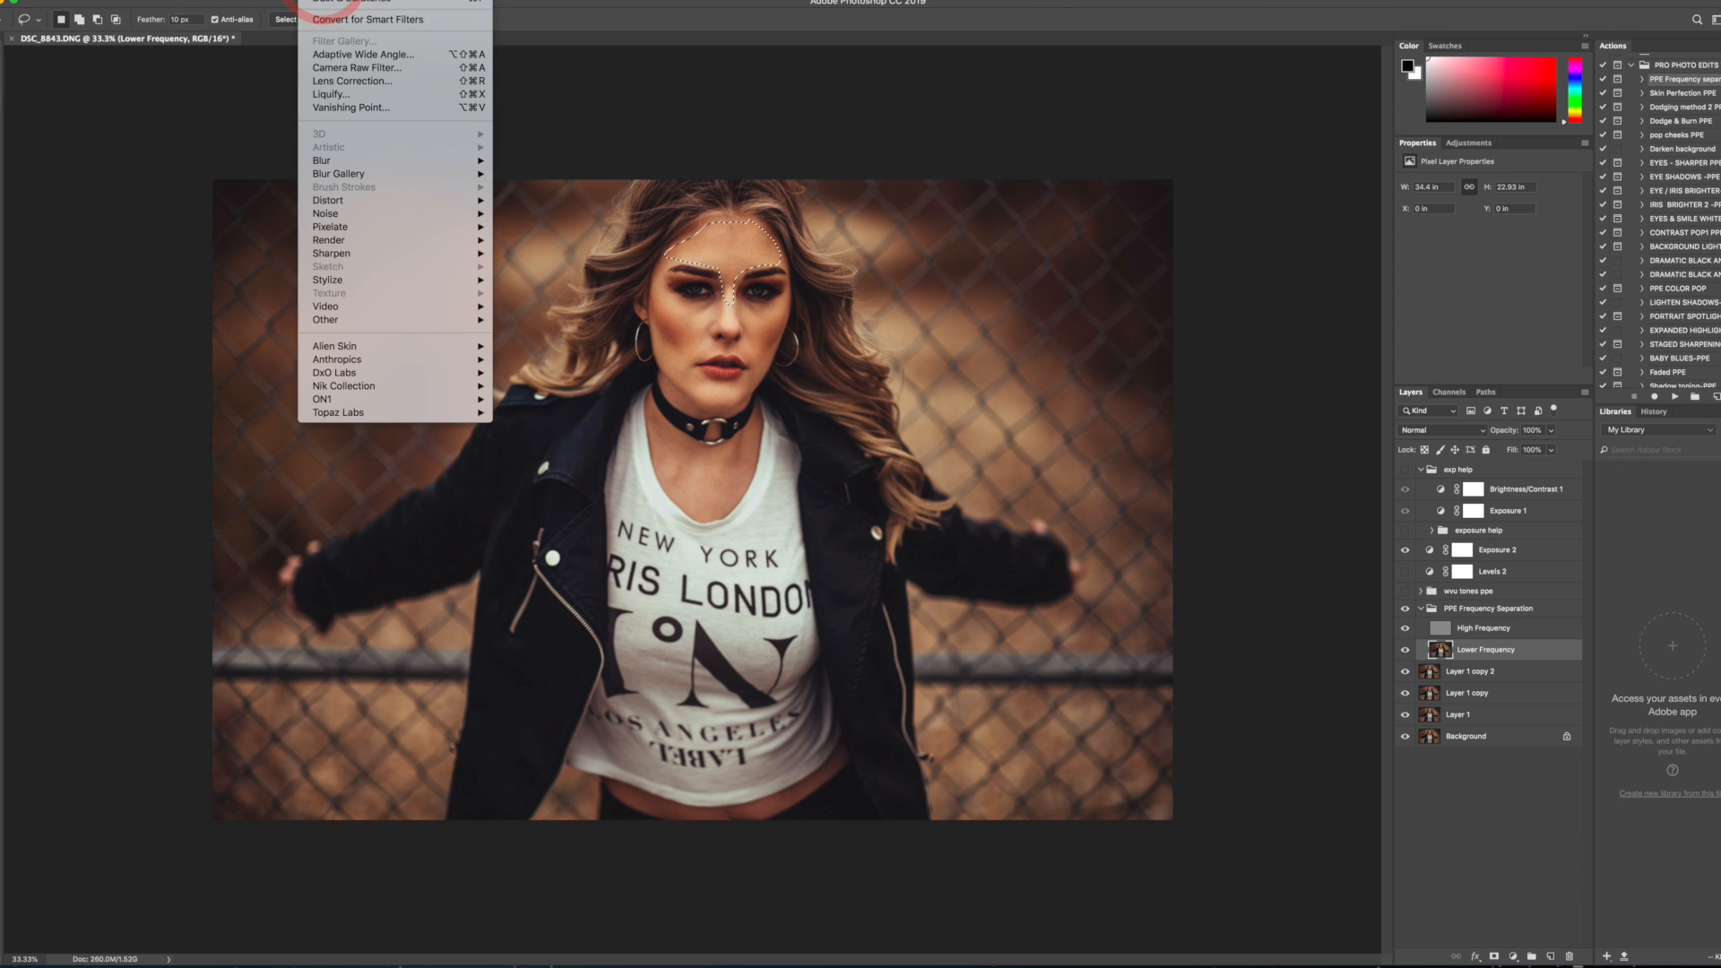
mouse_move(338, 161)
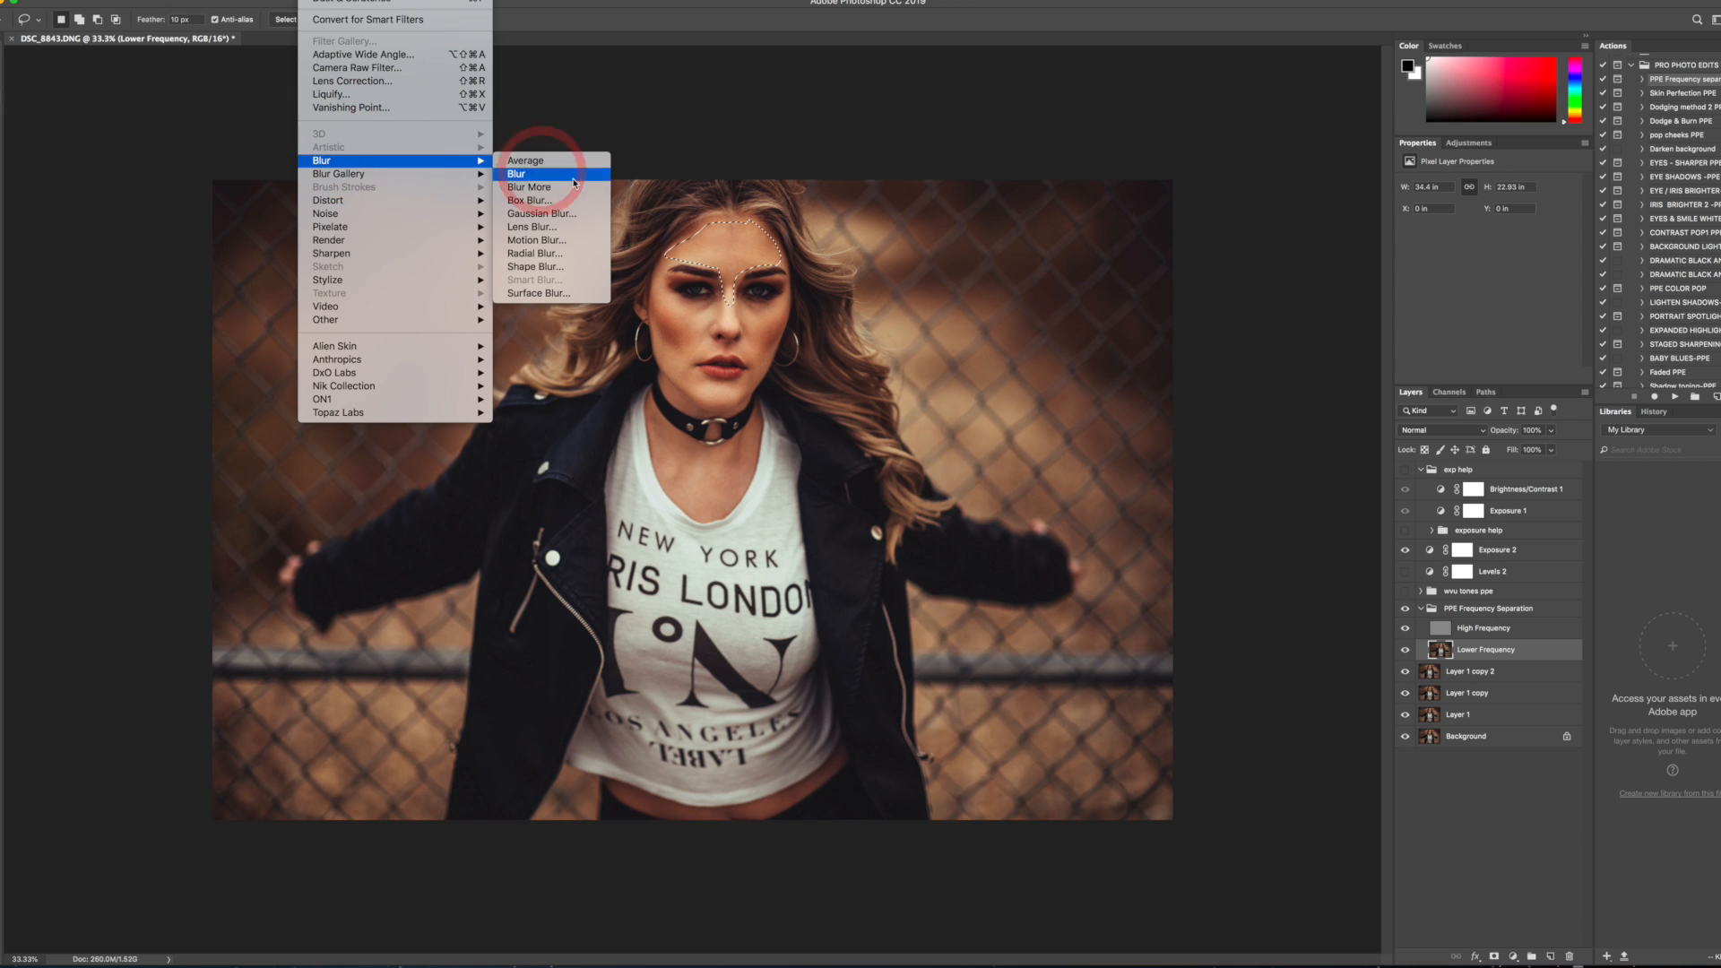
key(super+alt+f)
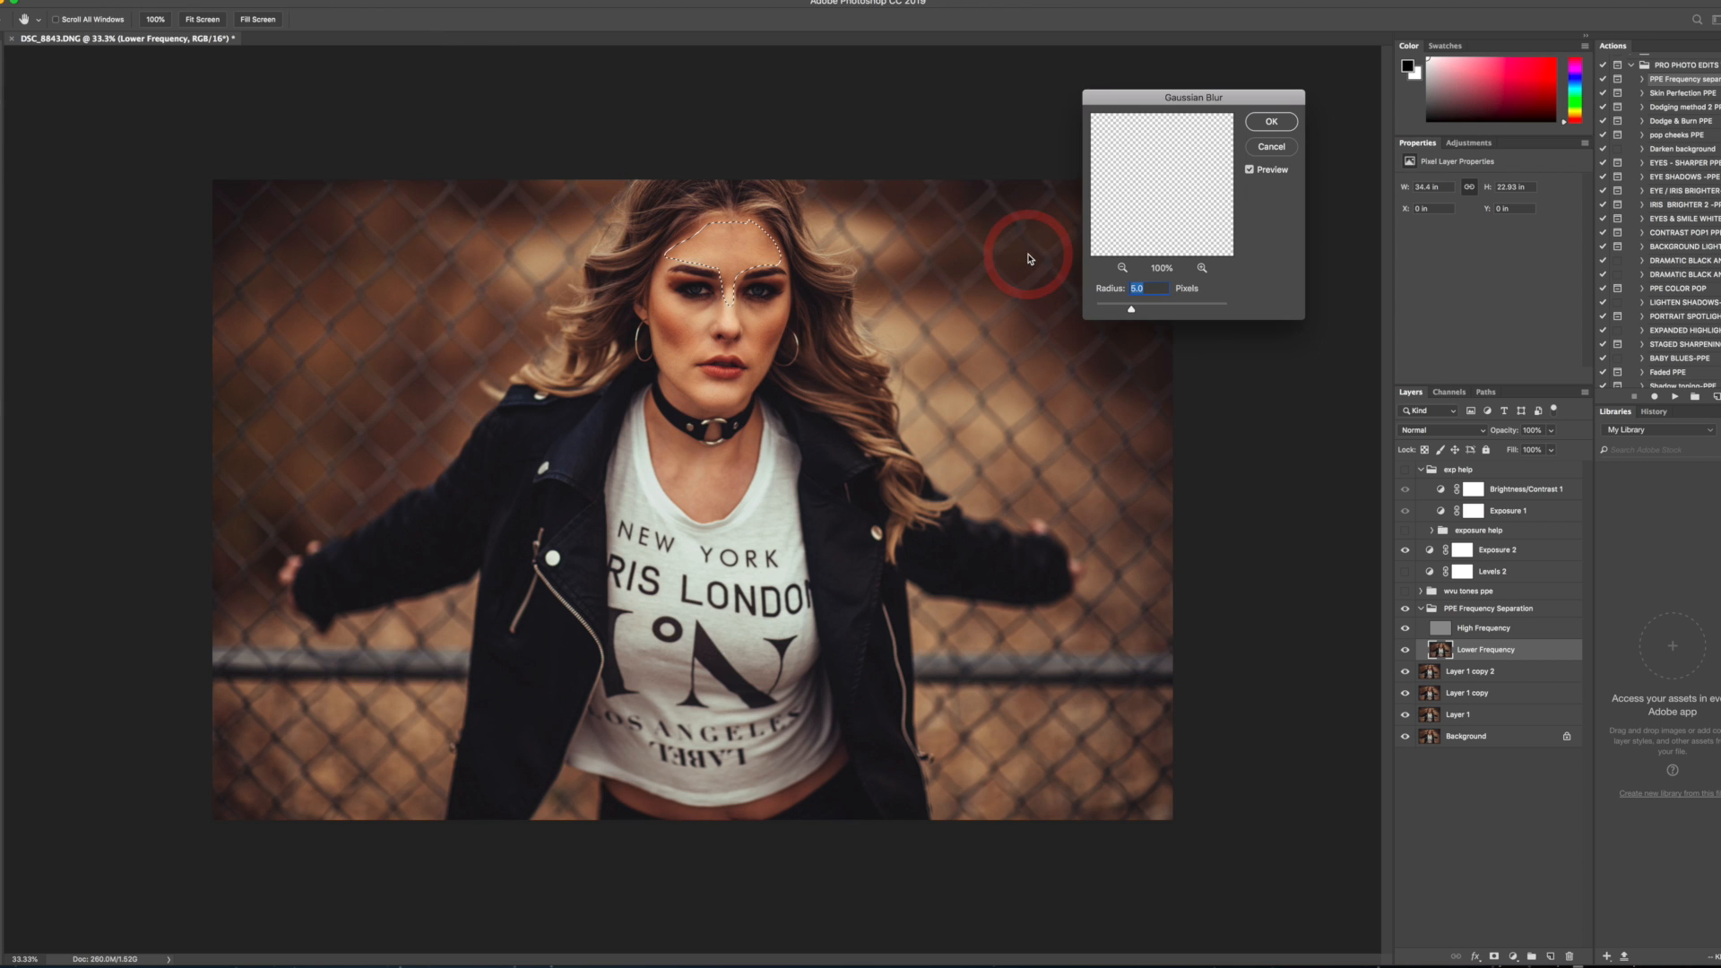
click(1029, 254)
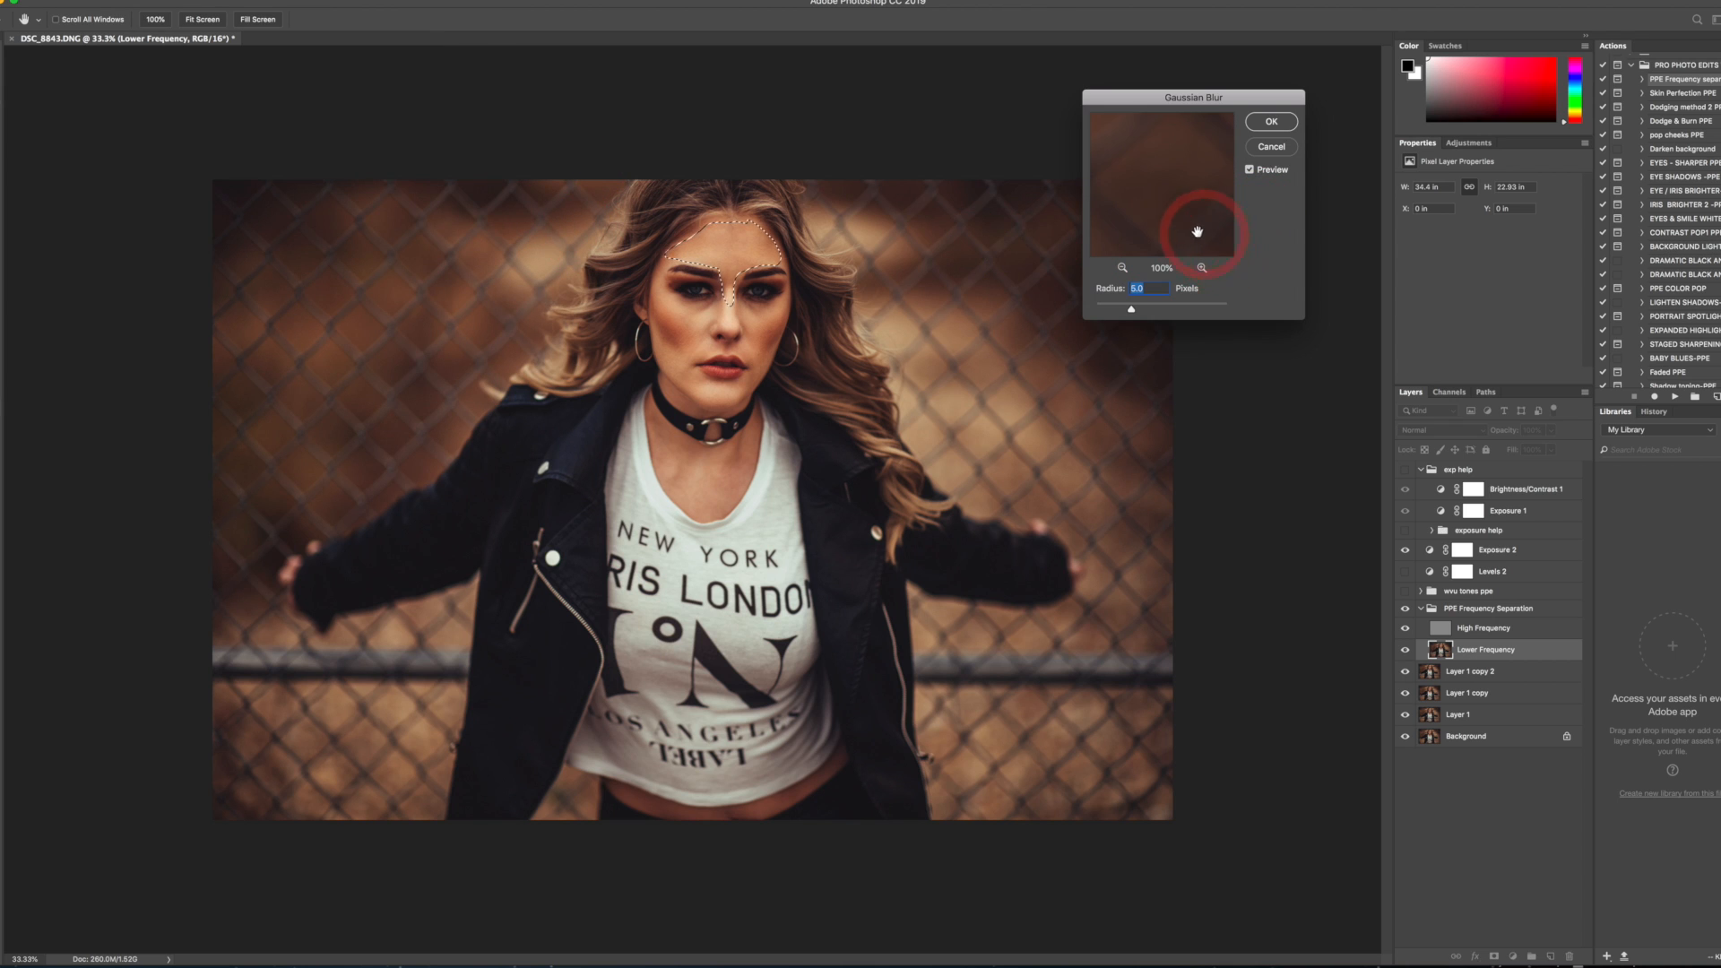
click(1272, 123)
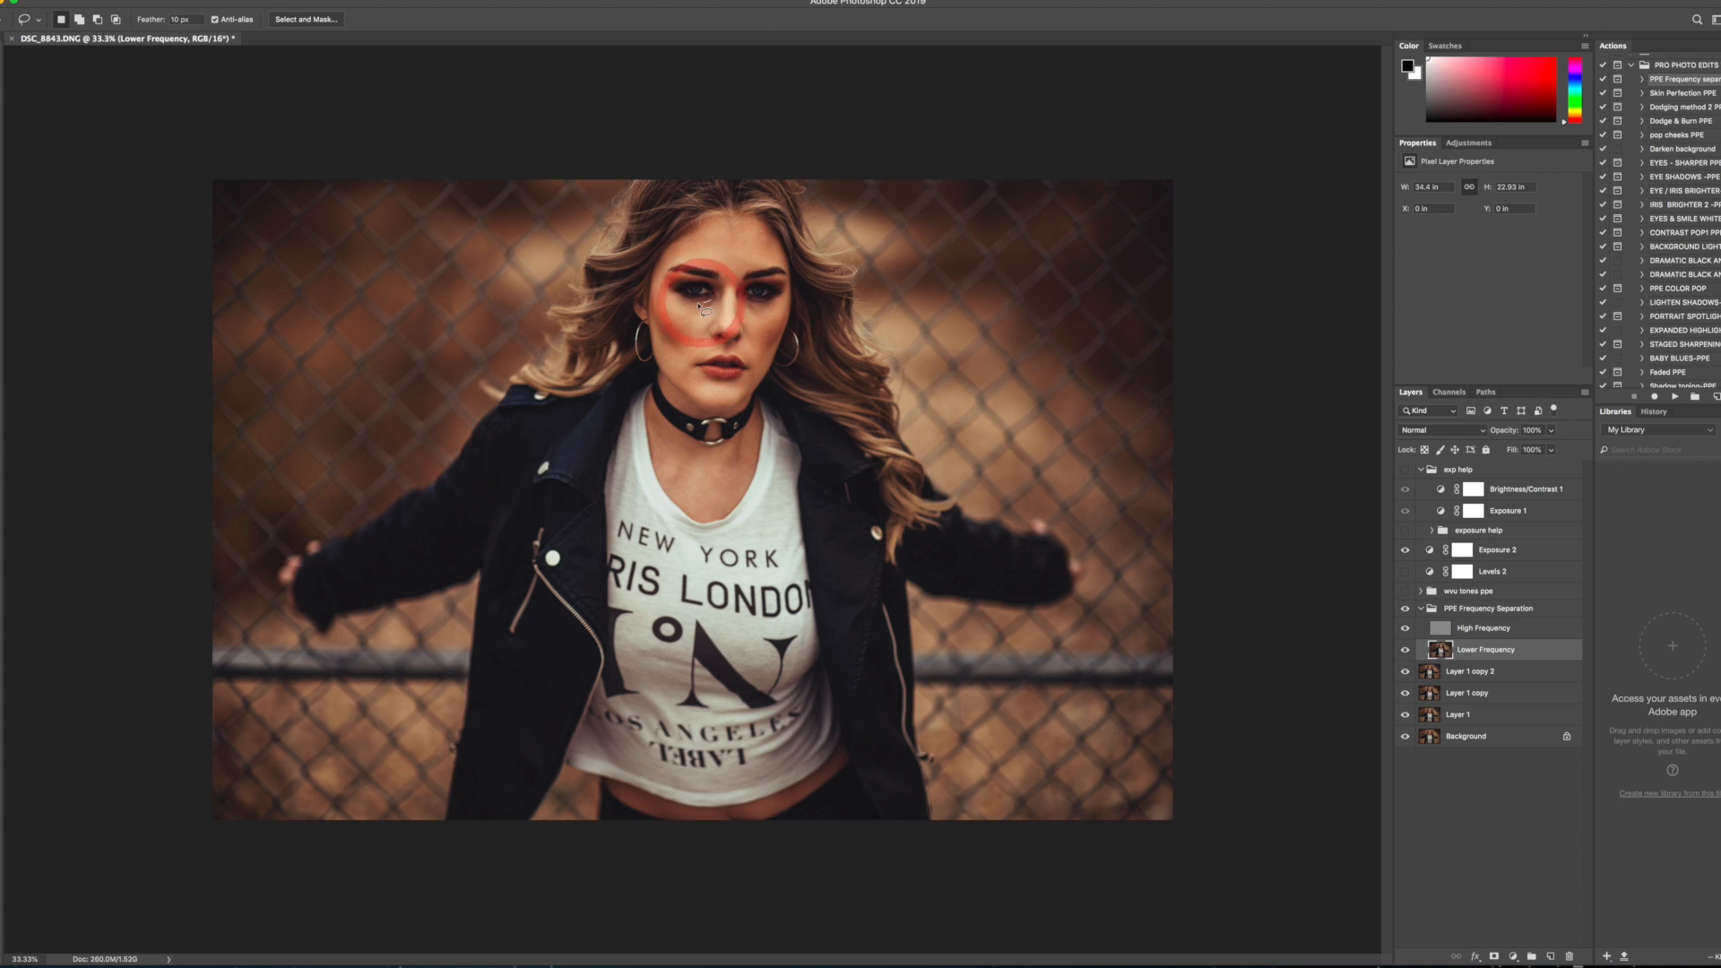
- Lasso each cheek in turn, including the chin area, and reapply the Gaussian Blur to each selection
mouse_move(661, 307)
mouse_down()
mouse_move(716, 403)
mouse_move(692, 368)
mouse_move(715, 352)
mouse_move(715, 293)
mouse_up()
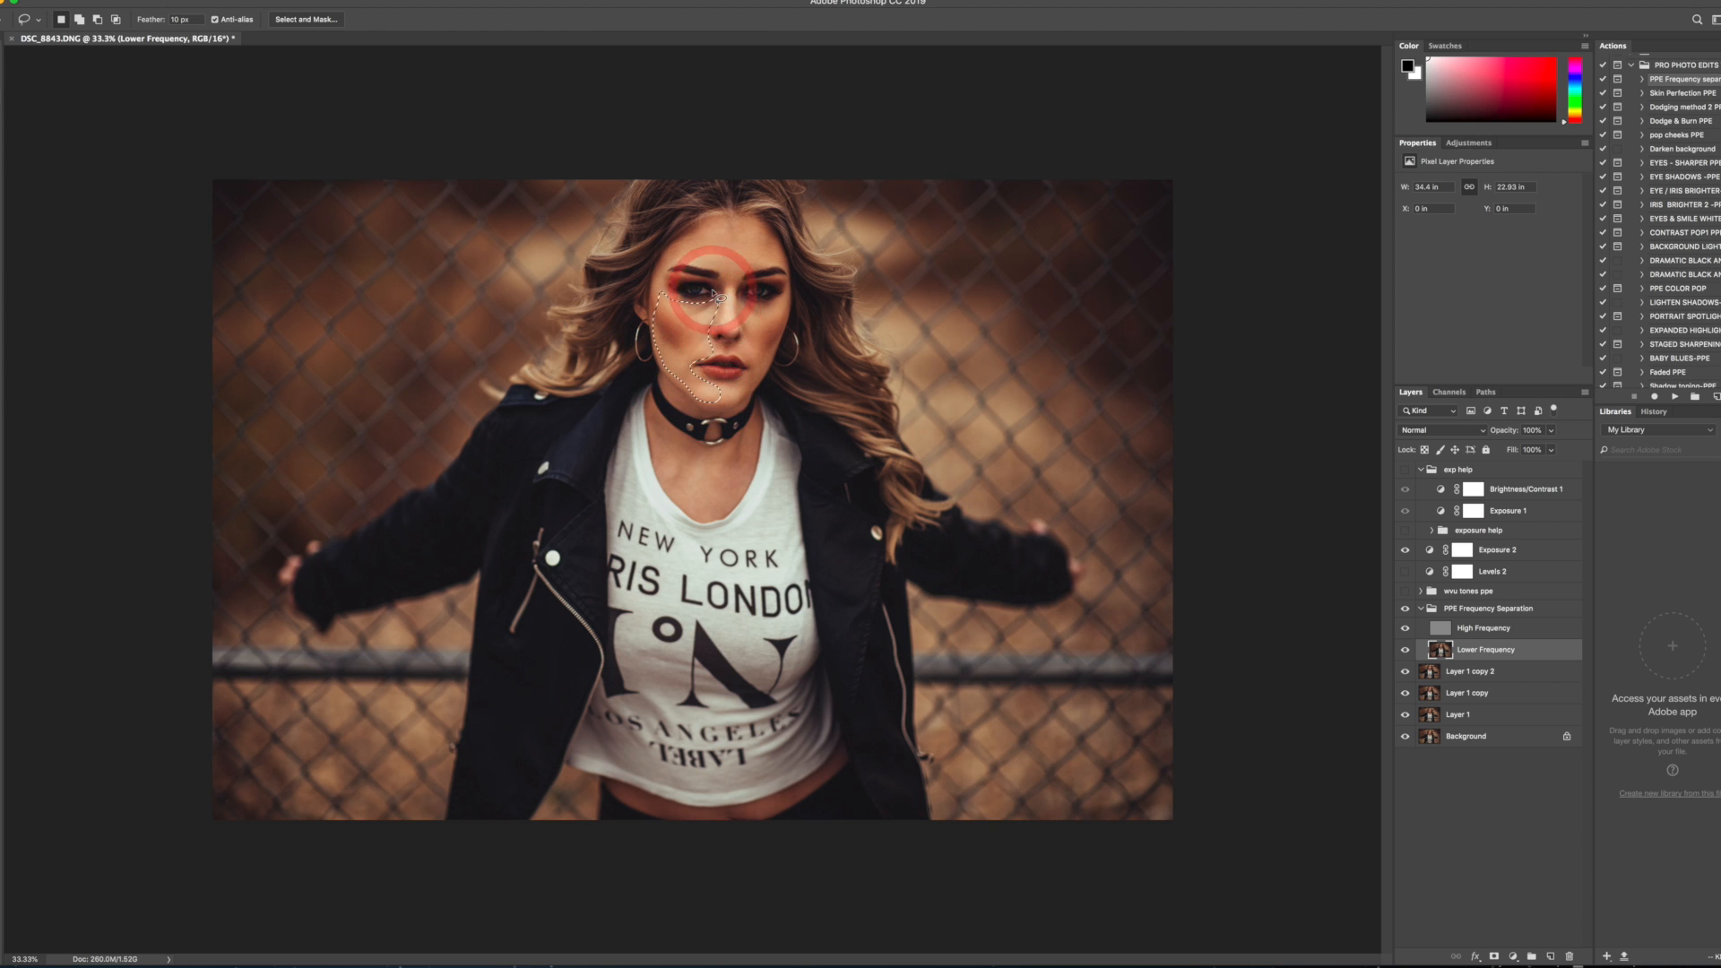
click(326, 1)
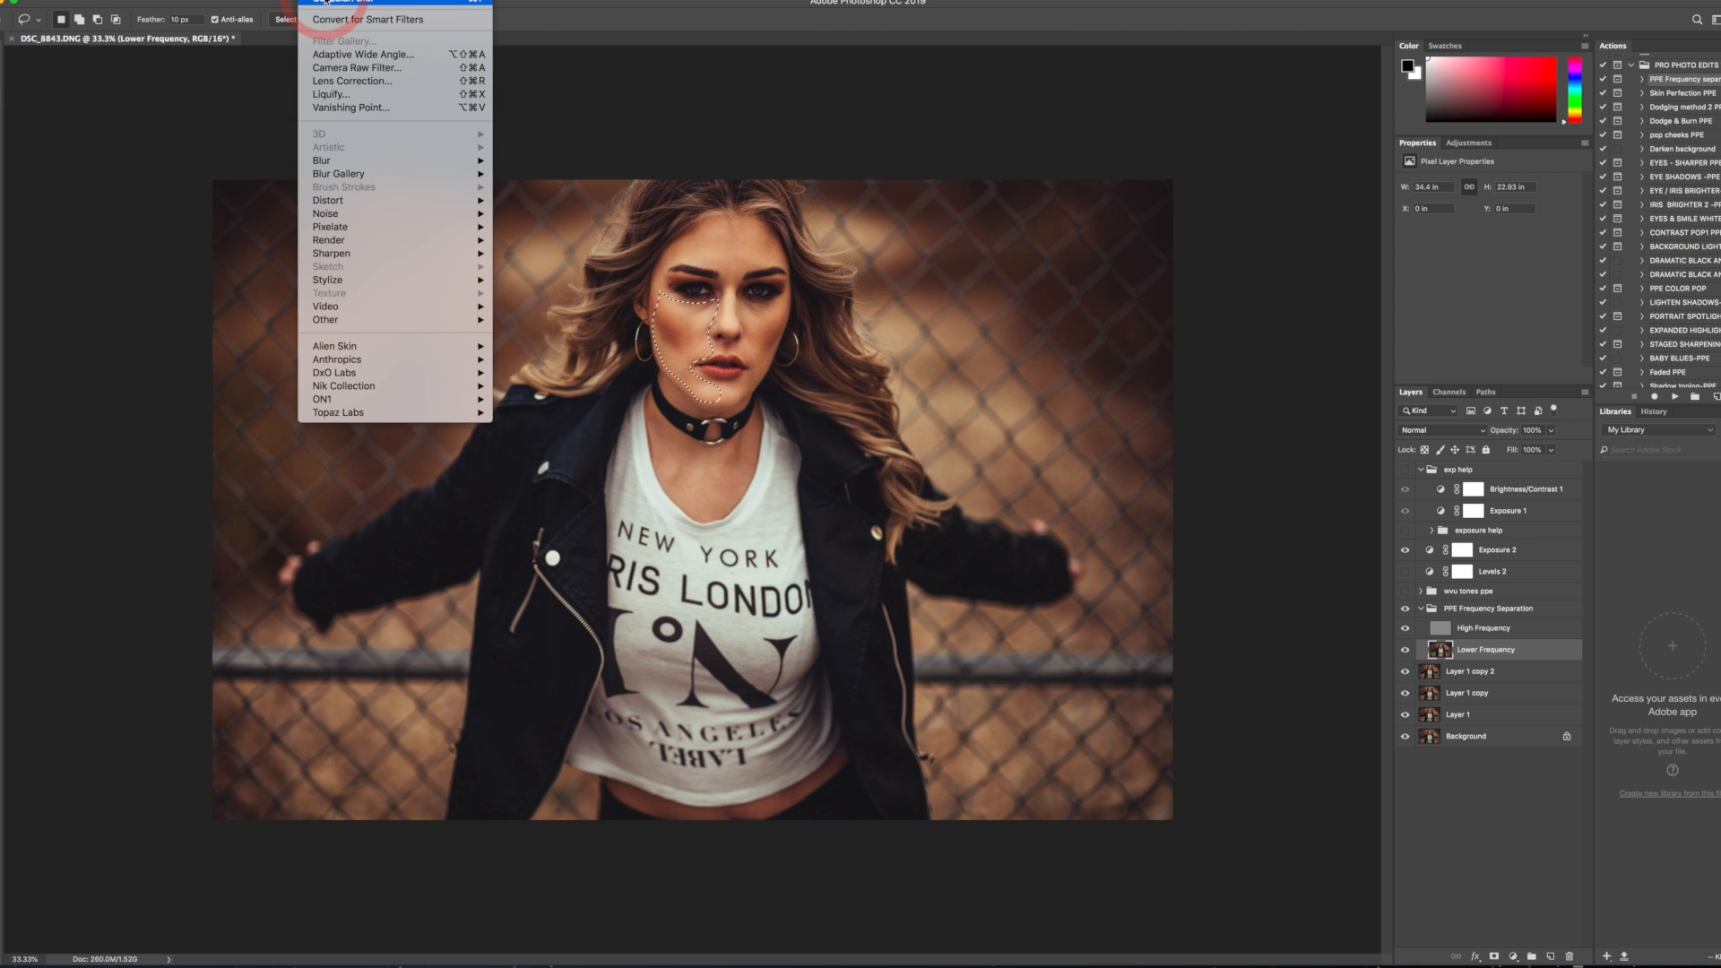
click(326, 2)
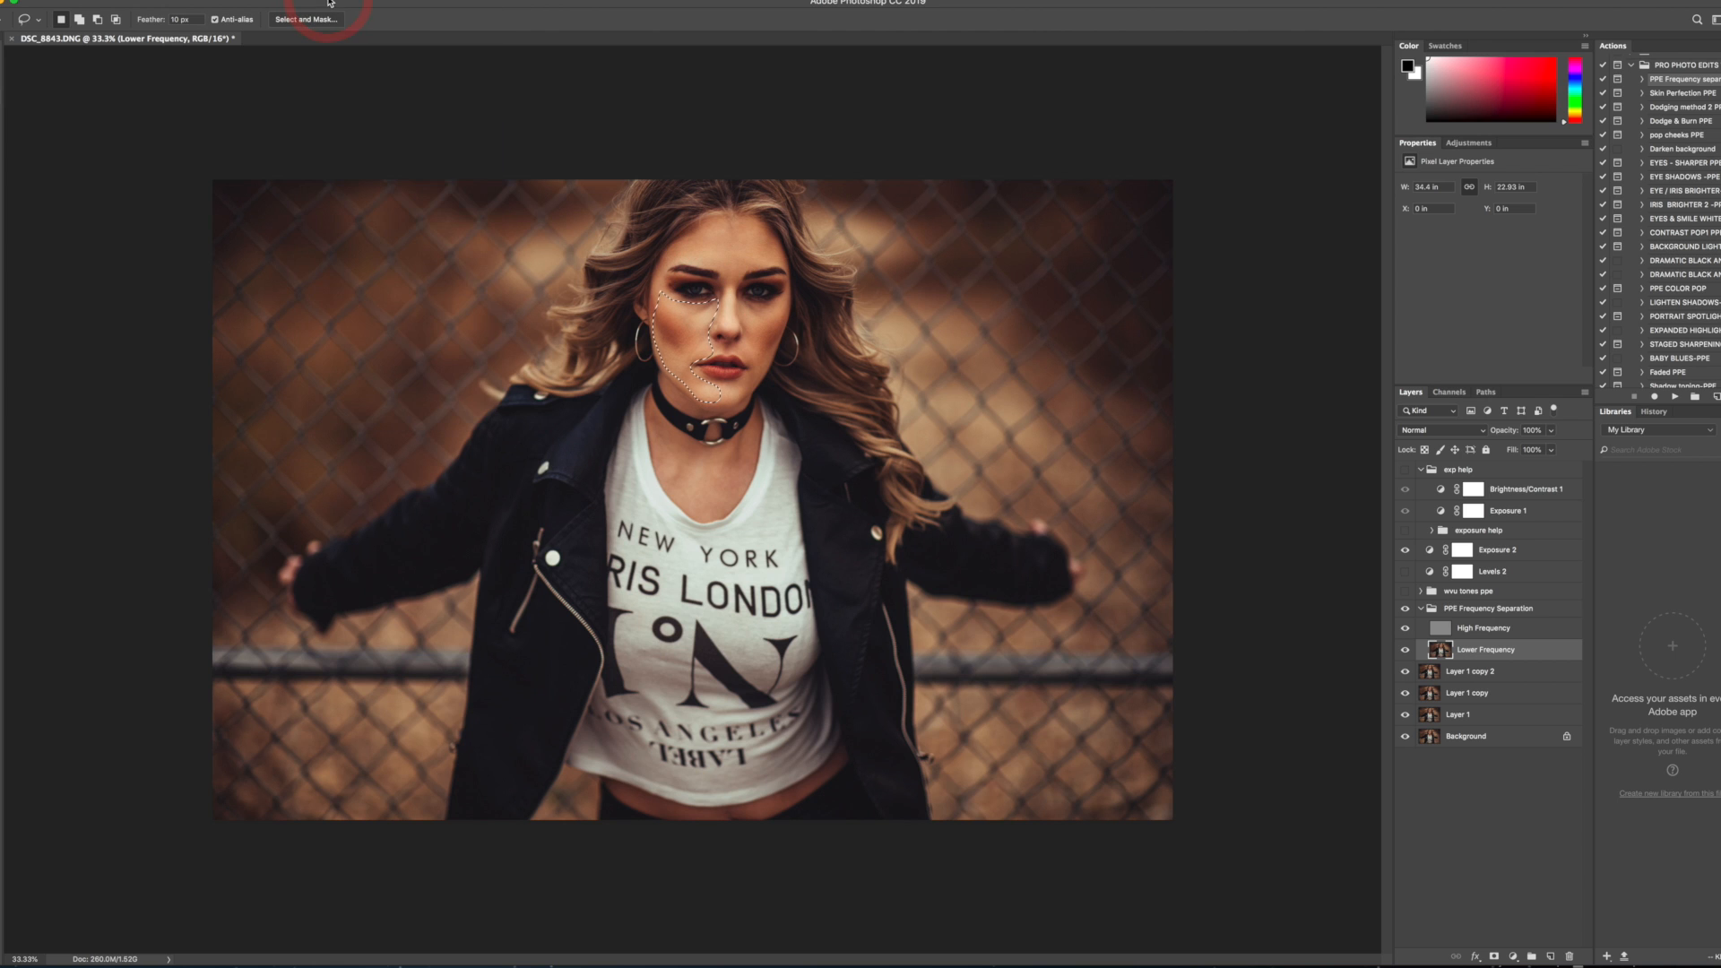
drag(788, 294, 740, 297)
mouse_move(749, 357)
mouse_down()
mouse_move(753, 385)
mouse_move(787, 341)
mouse_move(788, 296)
mouse_up()
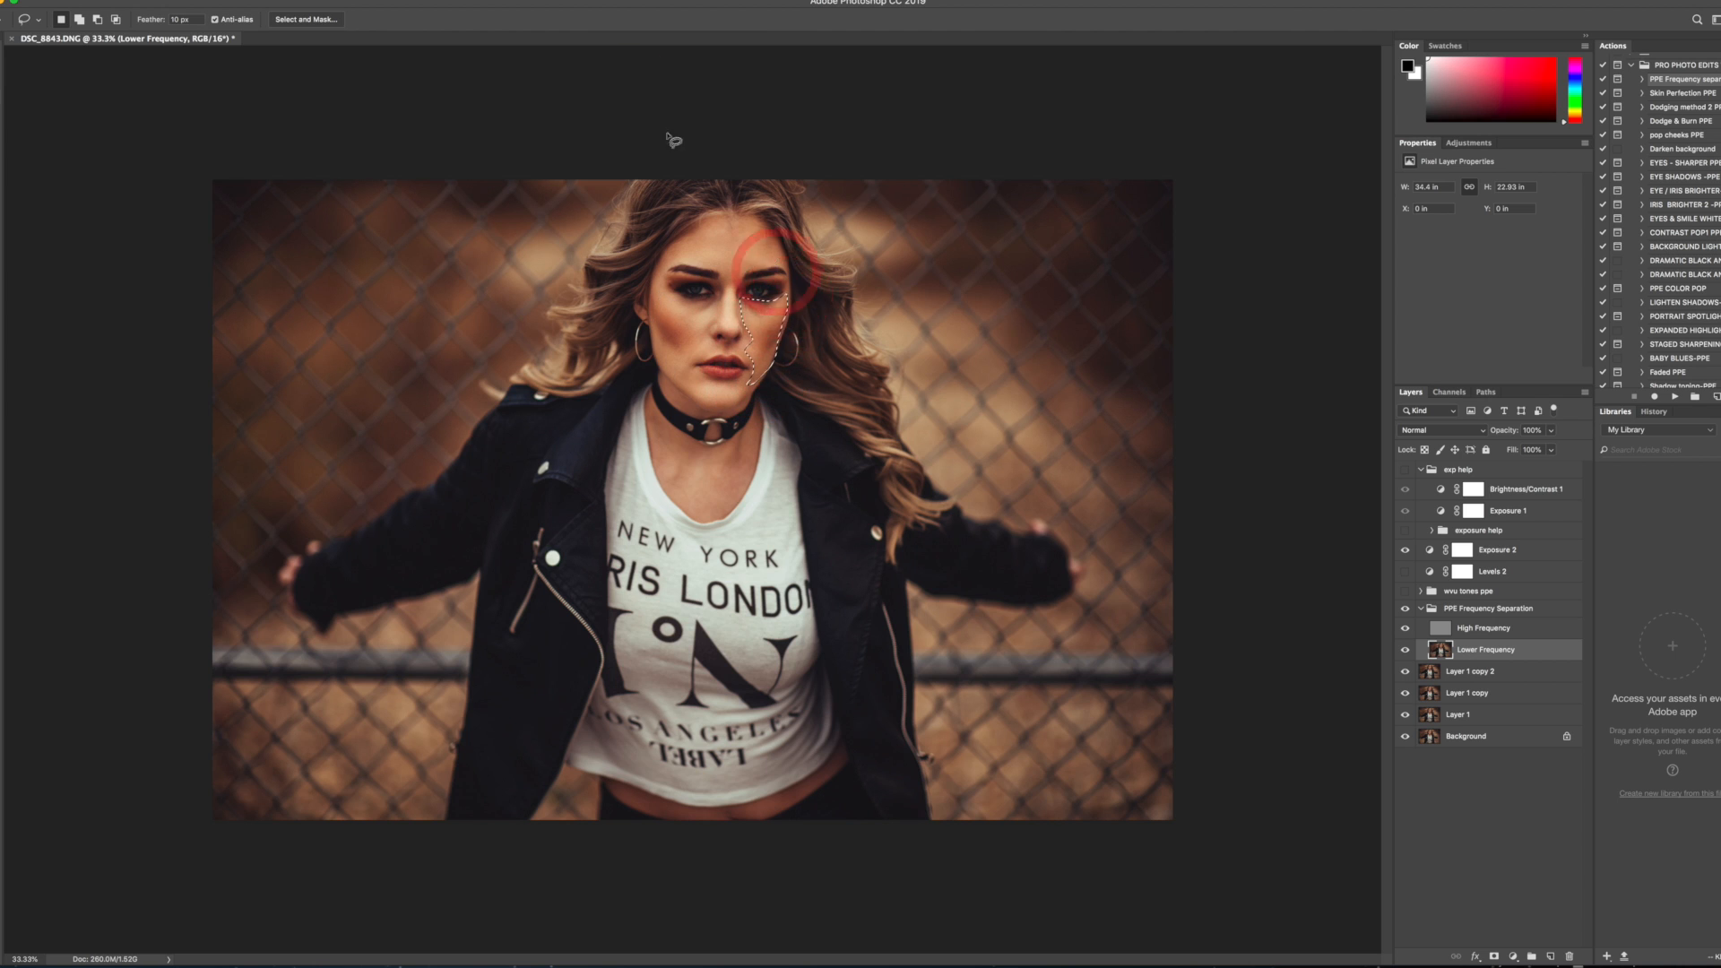
click(352, 2)
click(365, 14)
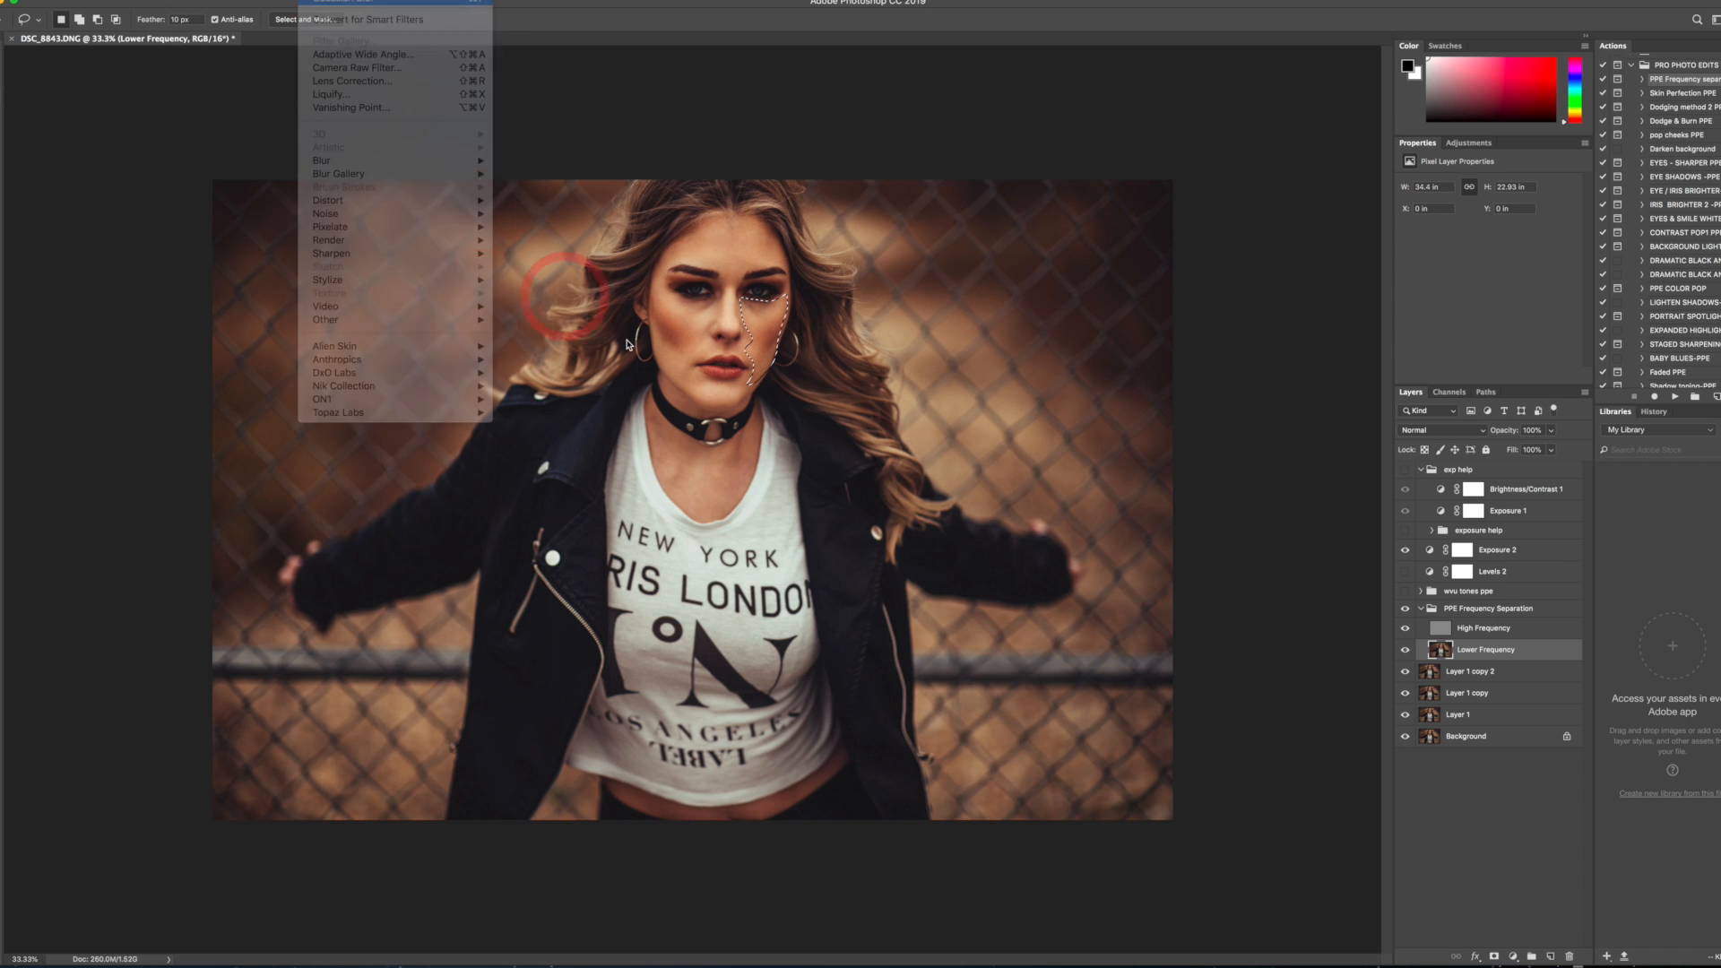
- Lasso the neck and upper-lip skin in turn and repeat the Gaussian Blur on each area
click(331, 2)
click(331, 14)
drag(652, 431, 708, 518)
mouse_move(832, 767)
mouse_down()
mouse_move(721, 816)
mouse_move(656, 806)
mouse_up()
drag(751, 446, 752, 421)
click(330, 2)
click(330, 7)
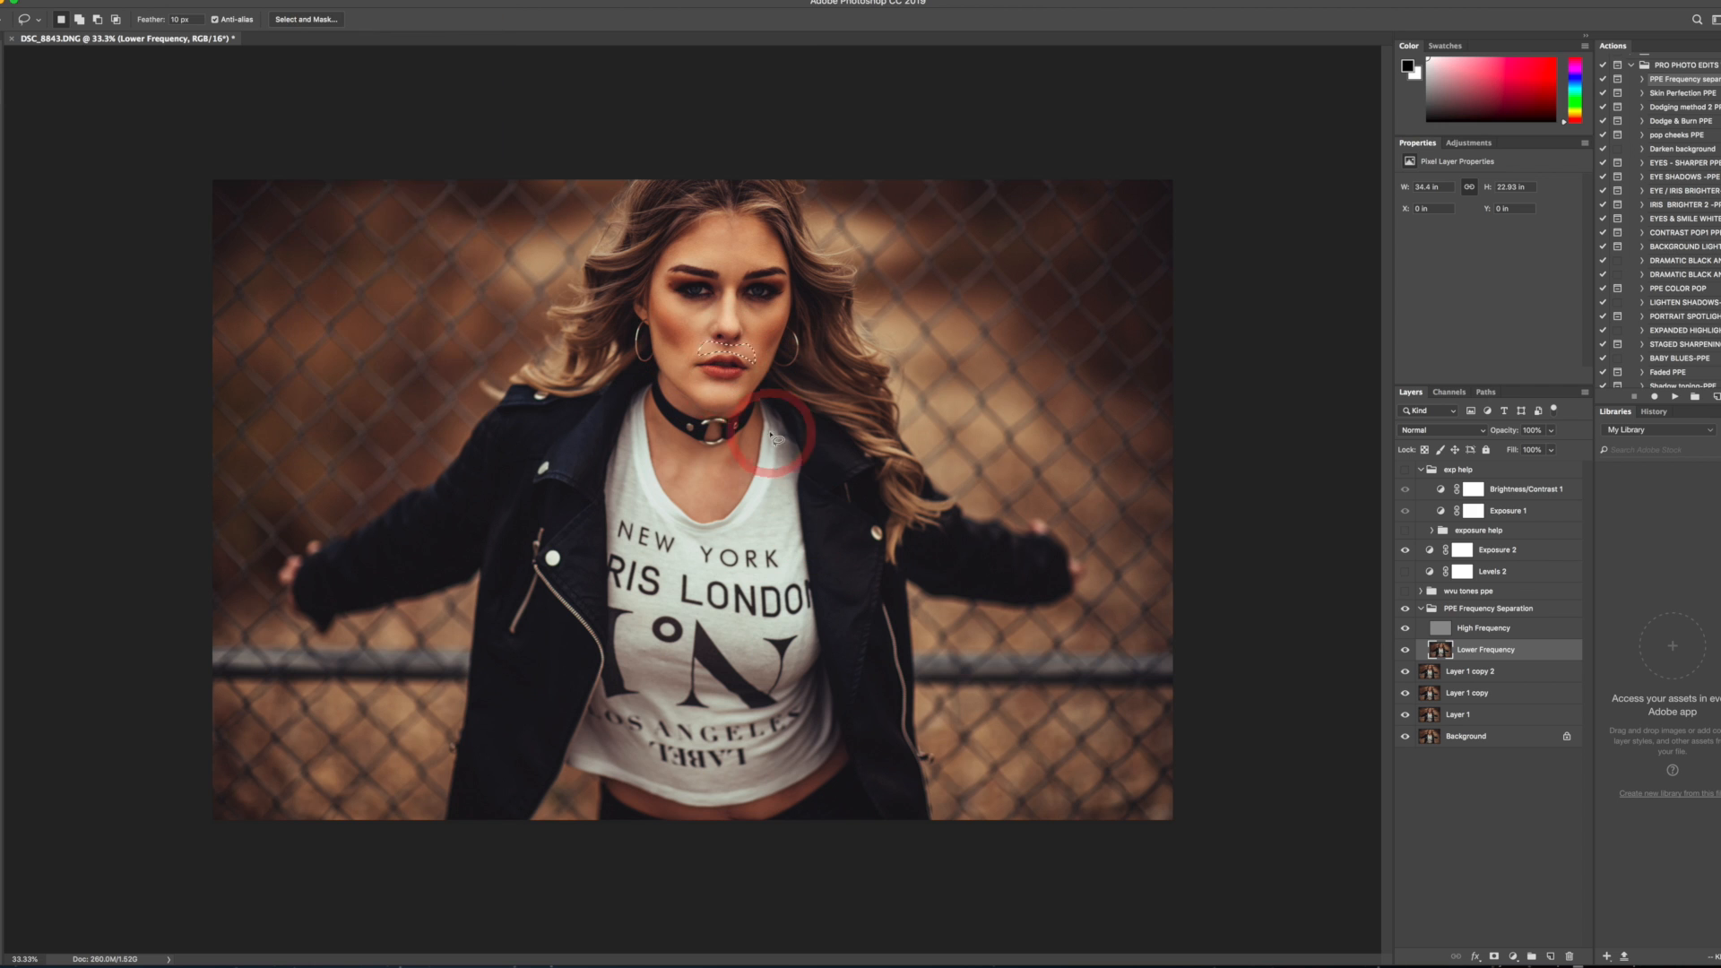
click(314, 2)
click(330, 7)
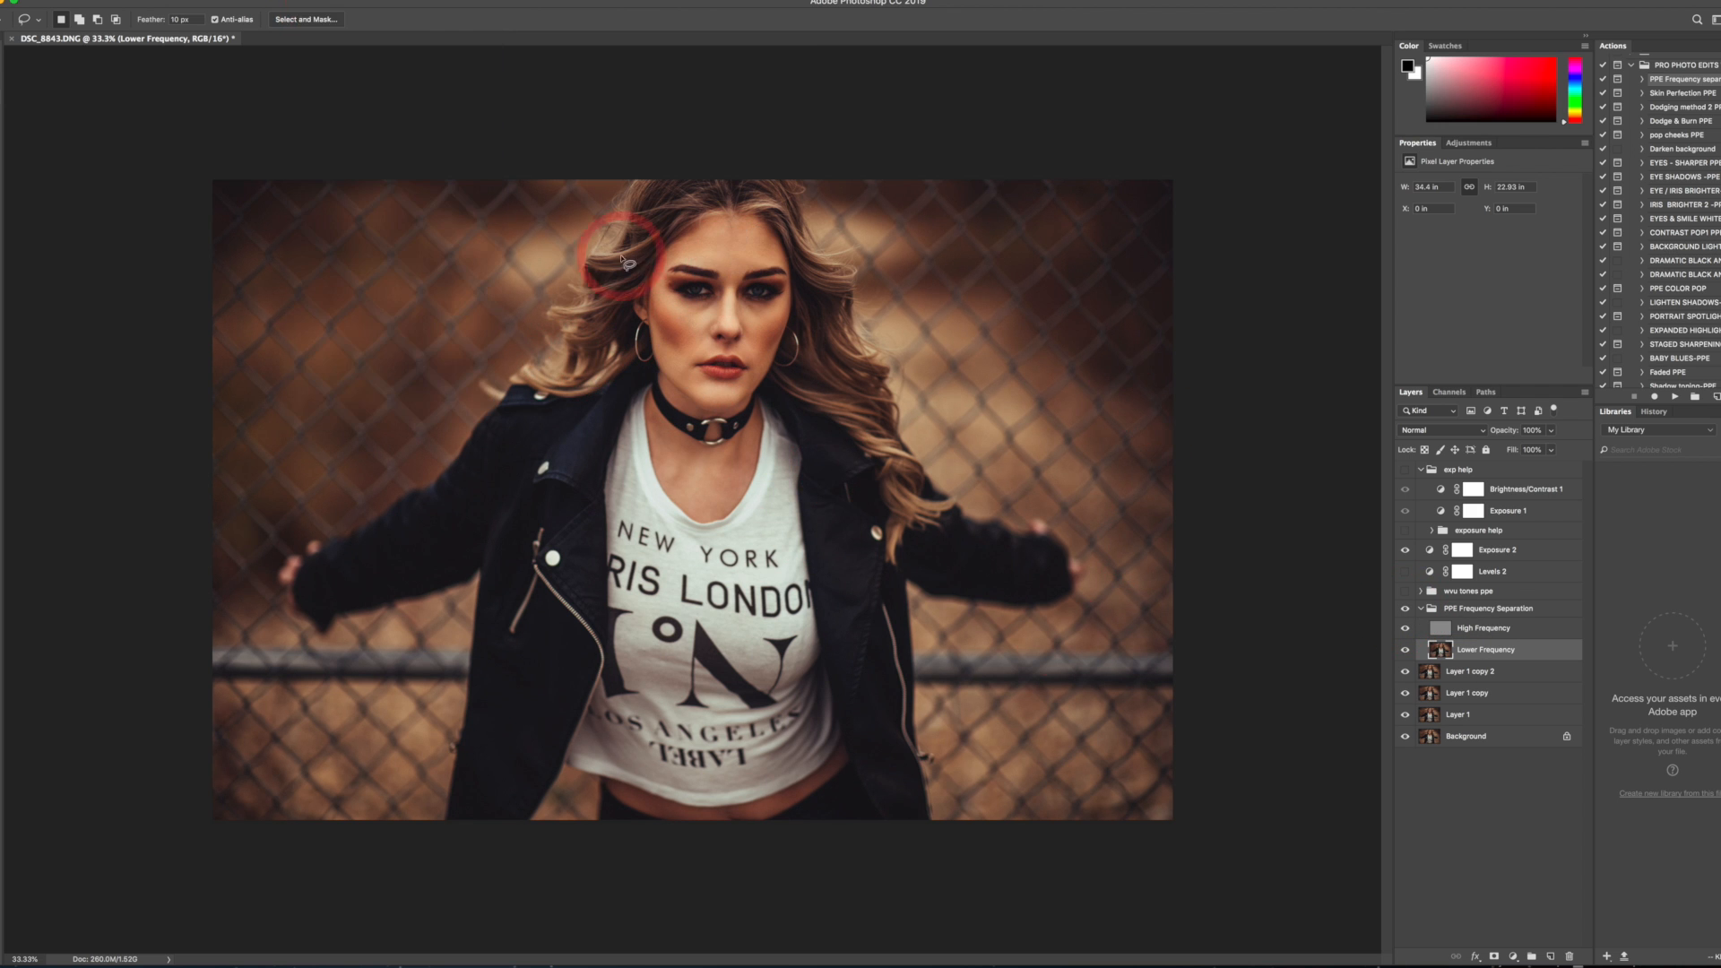
- Collapse the PPE Frequency Separation group and stamp all visible layers into a new layer above it
click(1421, 608)
key(super+1)
scroll(986, 448, down, 4)
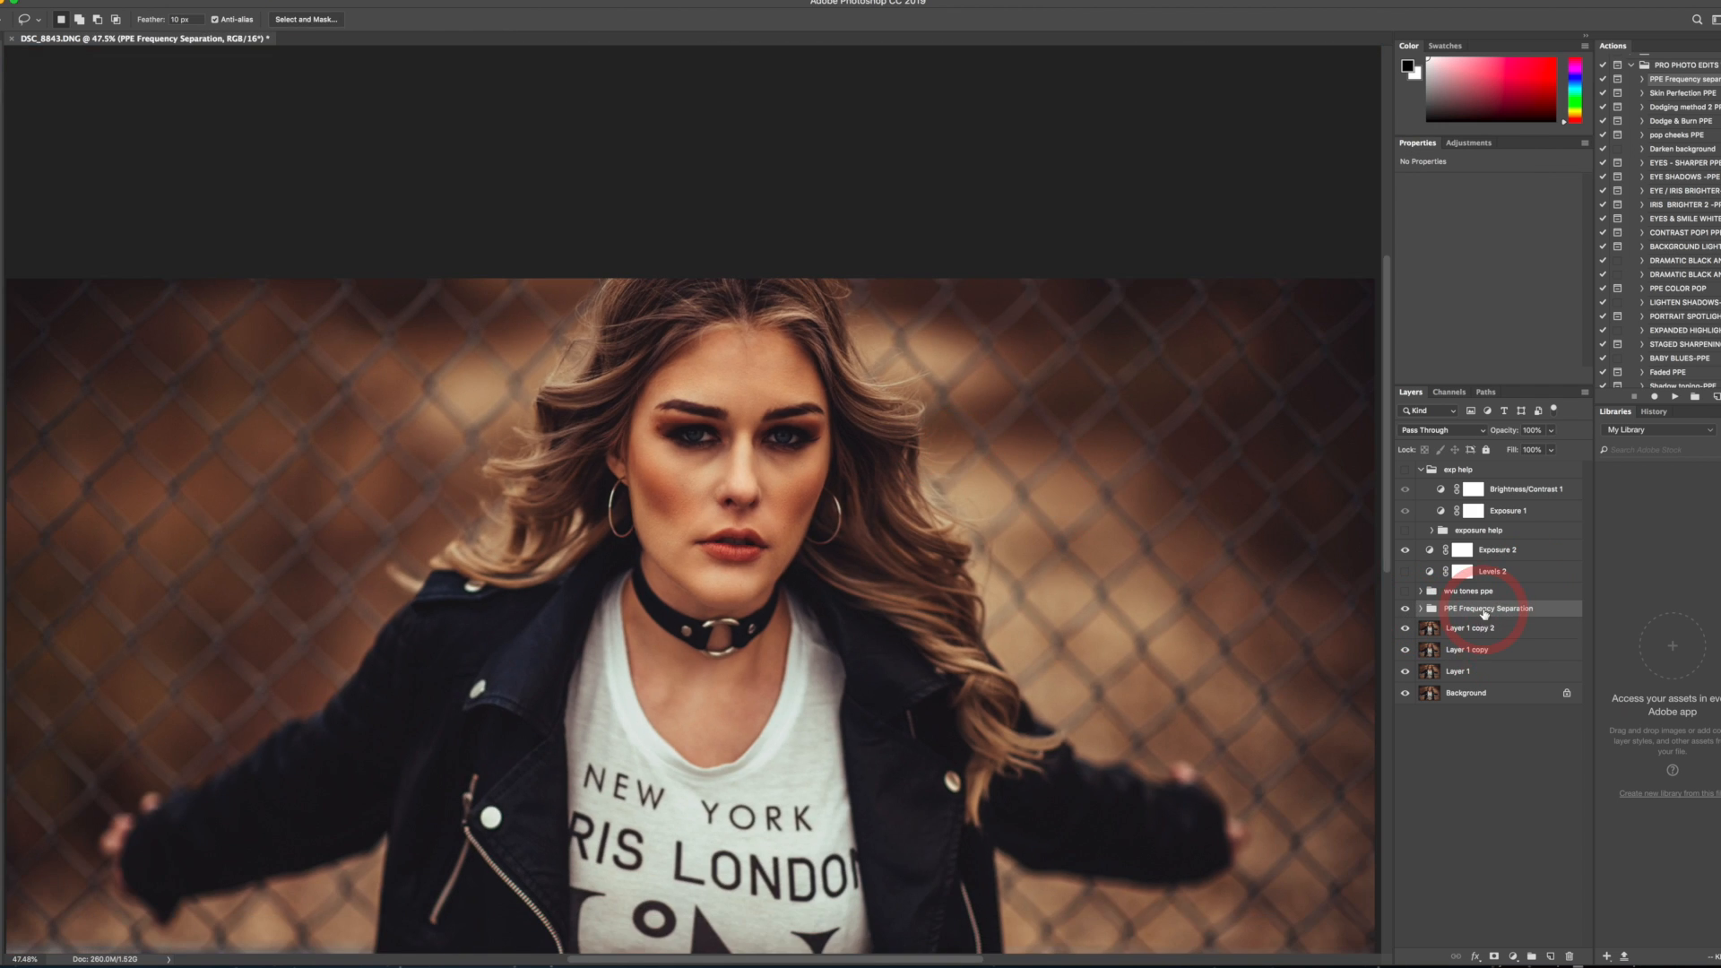
key(super+alt+shift+e)
scroll(1352, 564, down, 3)
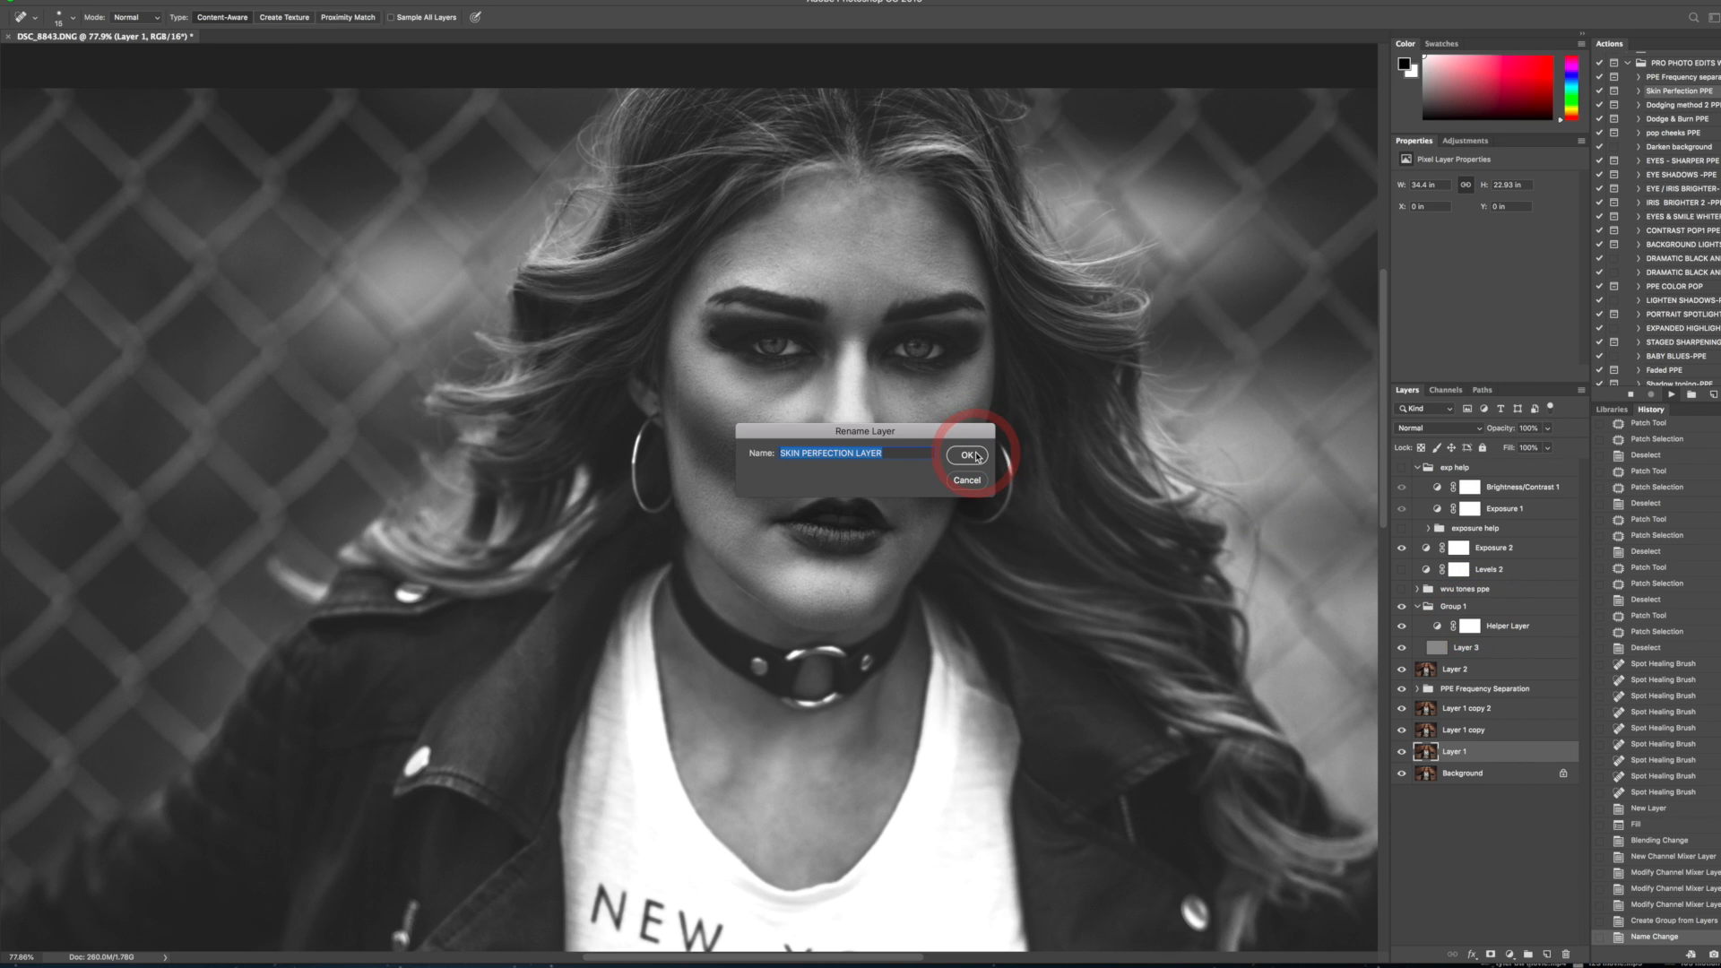
- Complete the Skin Perfection PPE action, accepting SKIN PERFECTION LAYER as the layer name when asked
click(976, 456)
click(967, 337)
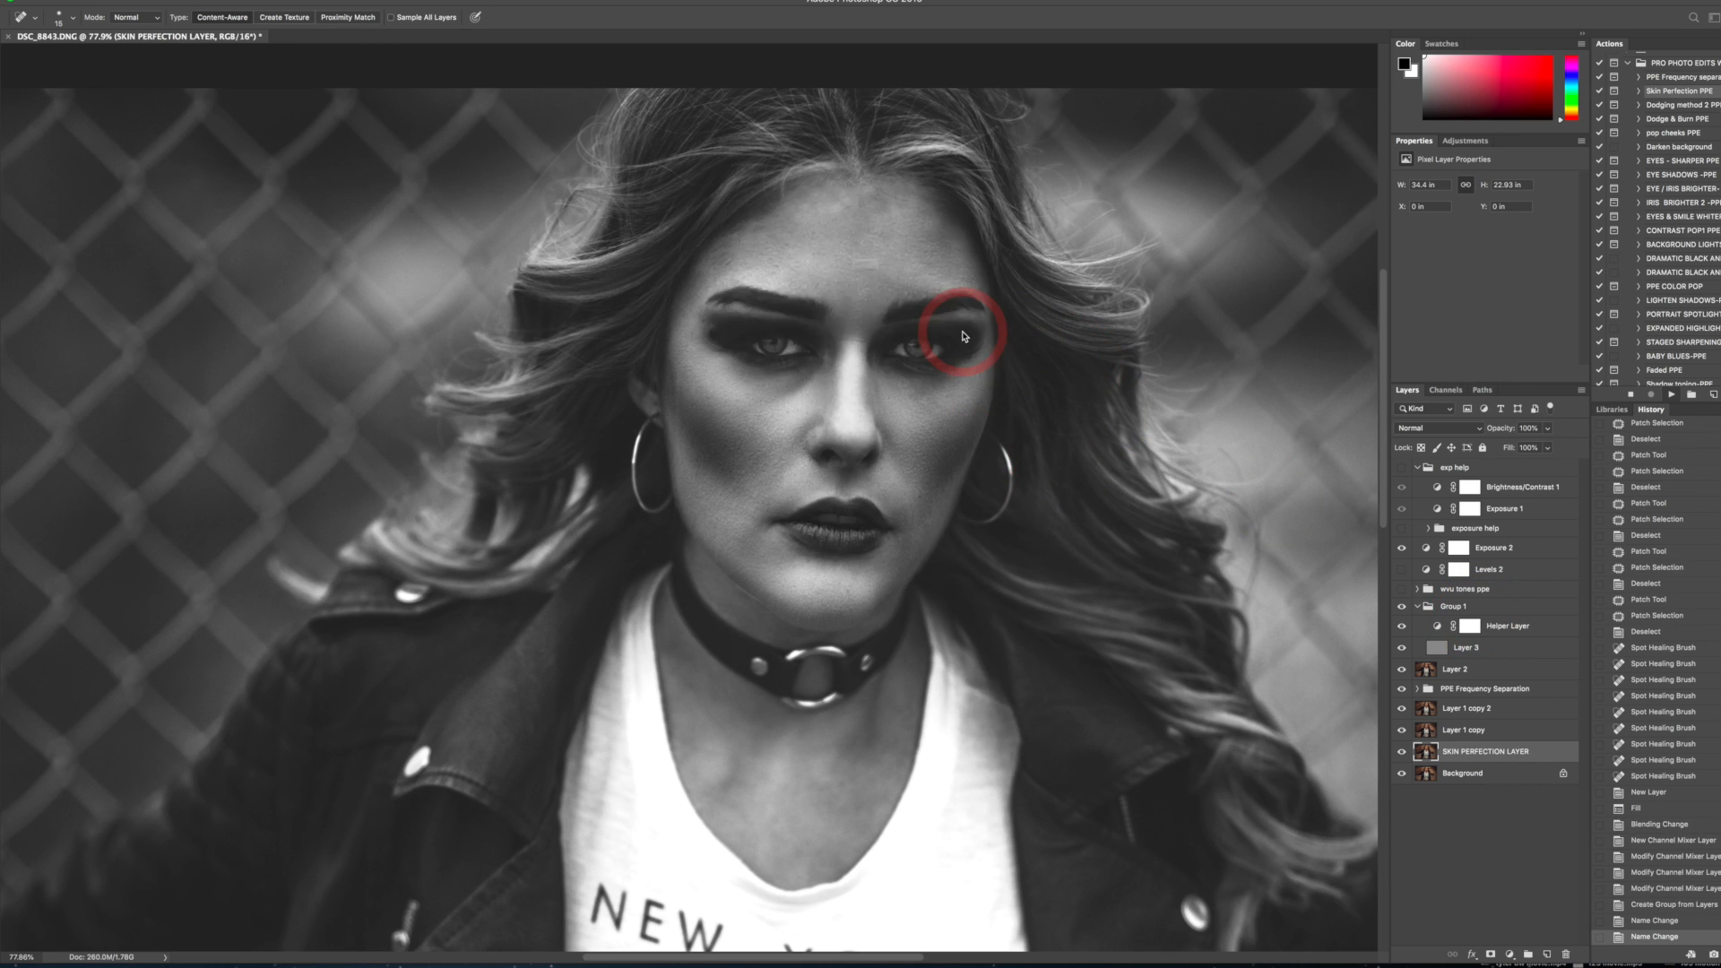
click(1484, 653)
key(Return)
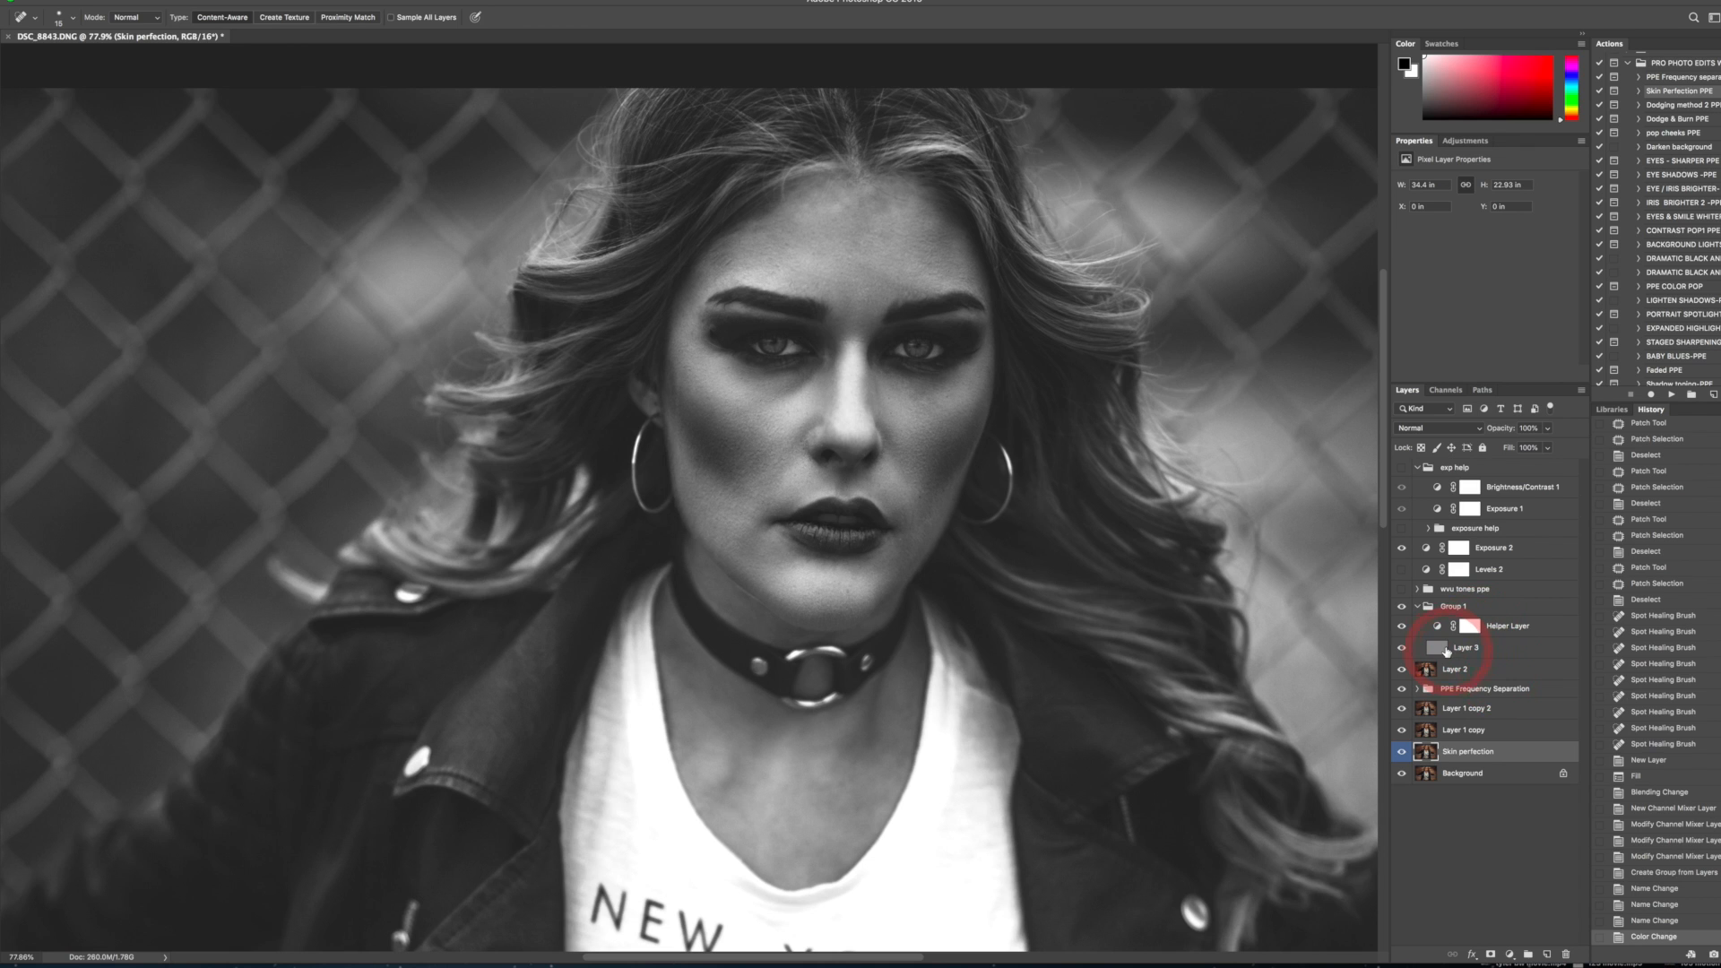
- Select the Soft Light Layer 3 in Group 1 and toggle the Helper Layer off and back on to compare
click(1446, 651)
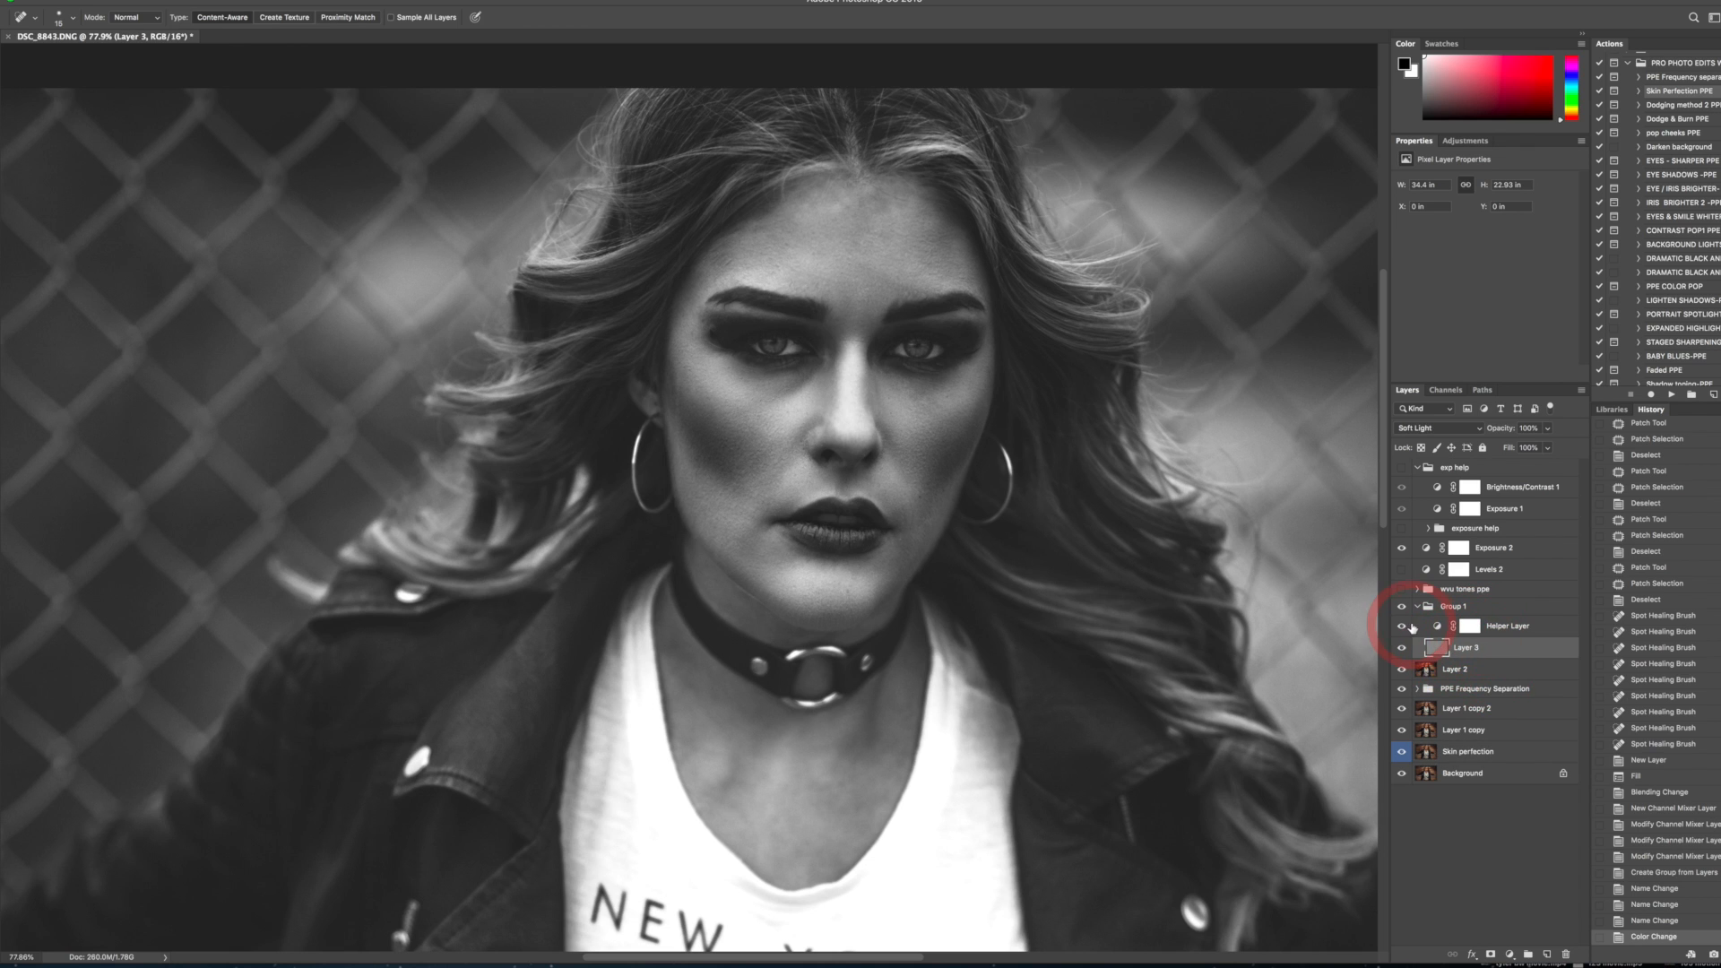
click(1402, 628)
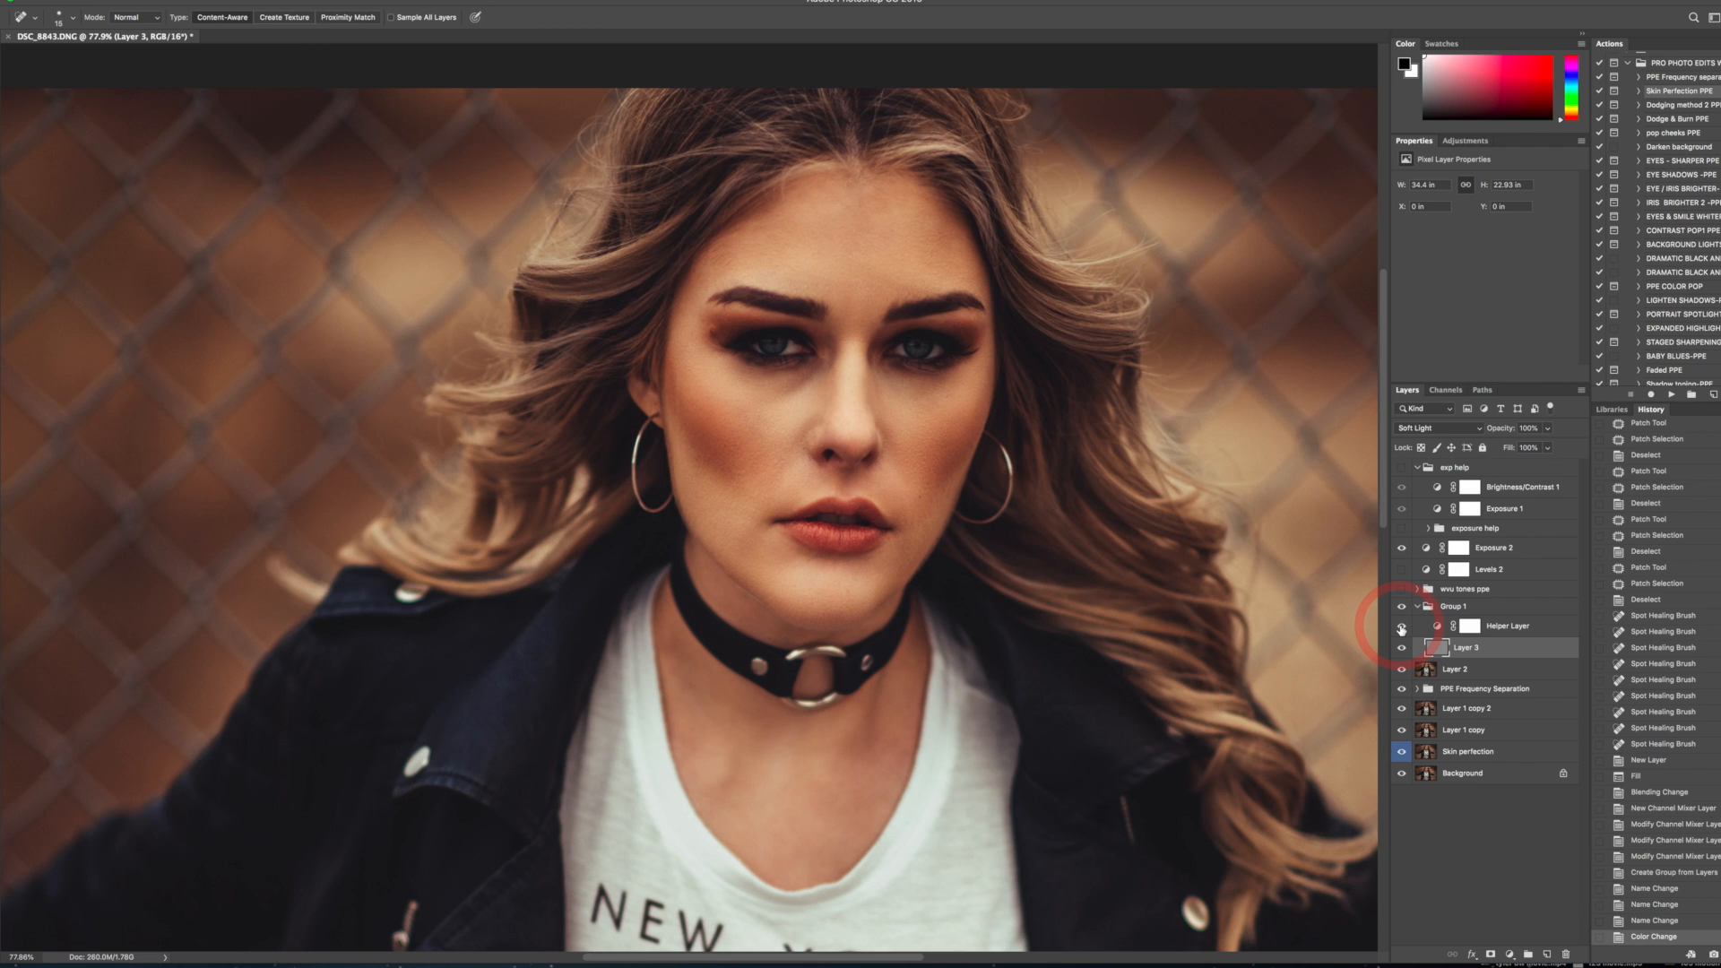
click(1402, 627)
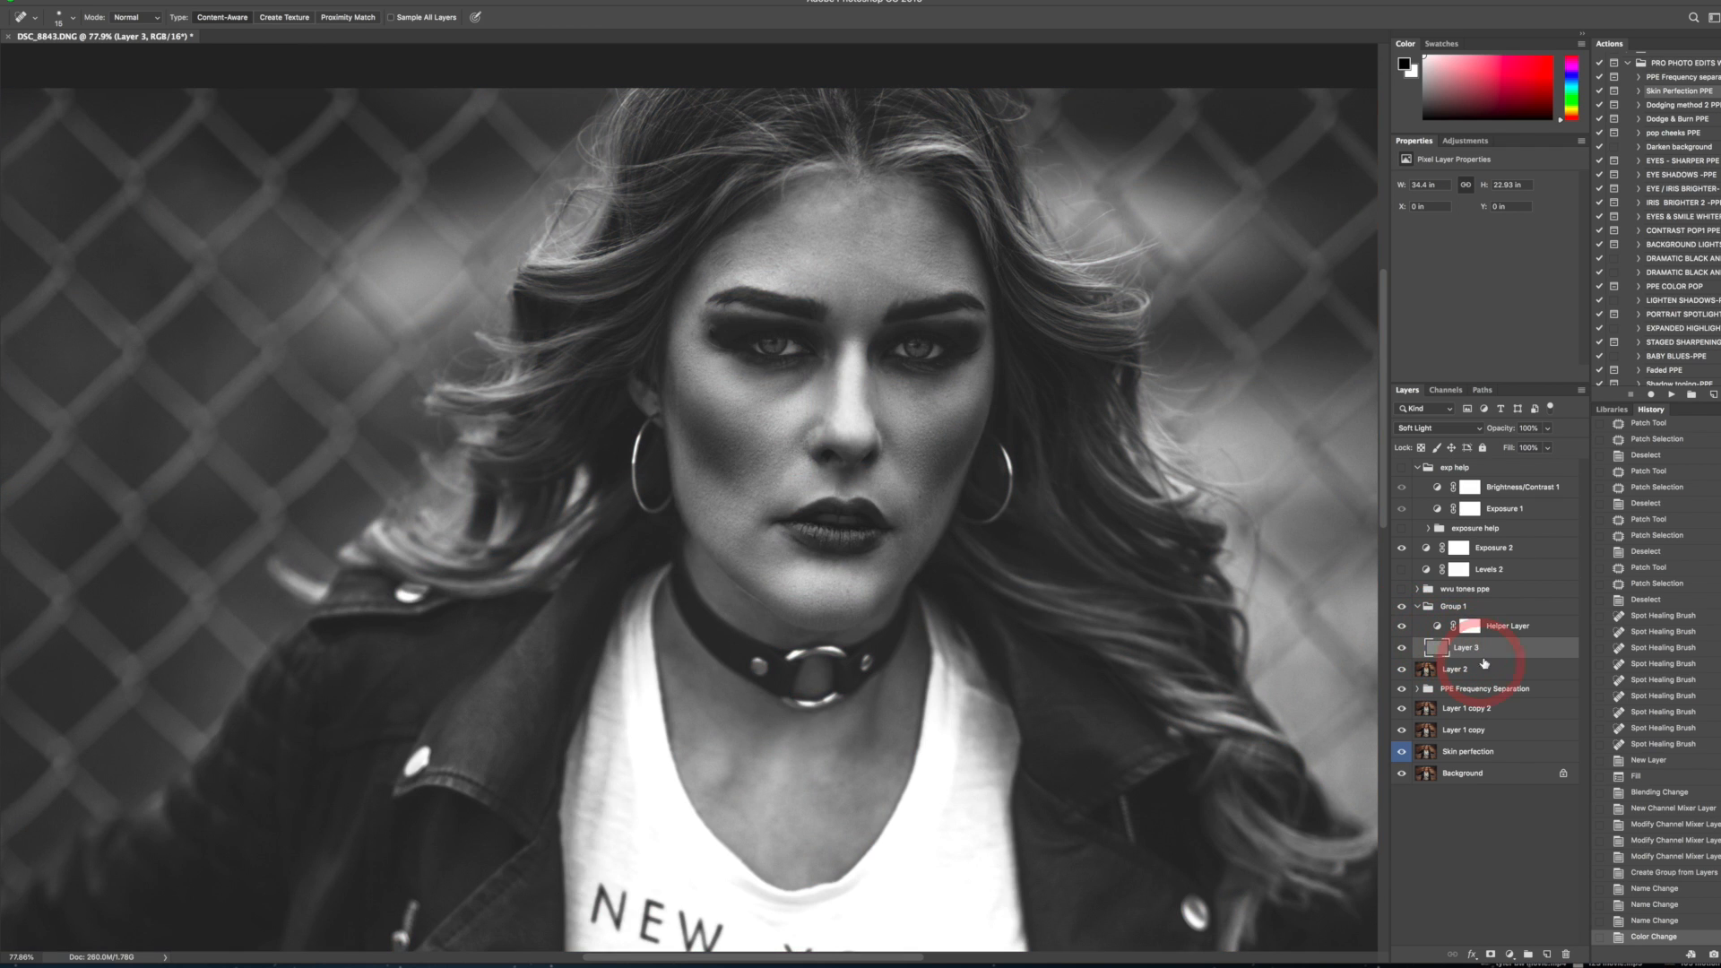
- Paint white over the forehead on Layer 3 to dodge it, using the Brush at 70% opacity and 1% flow
key(b)
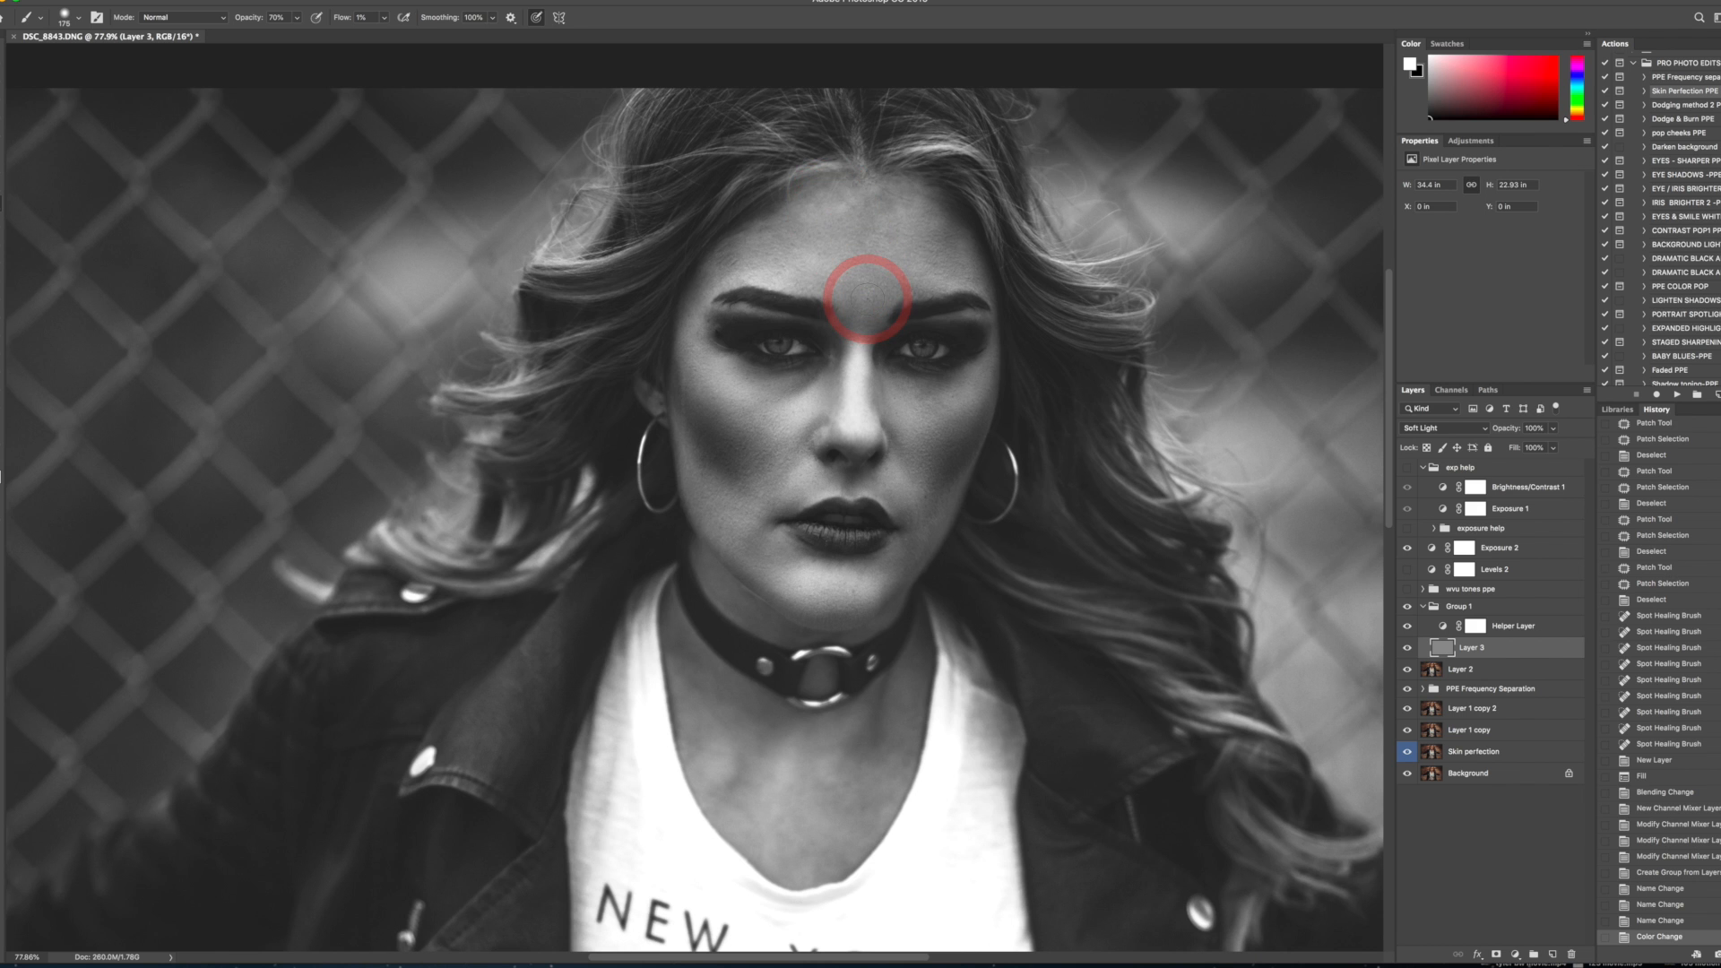
scroll(866, 296, up, 3)
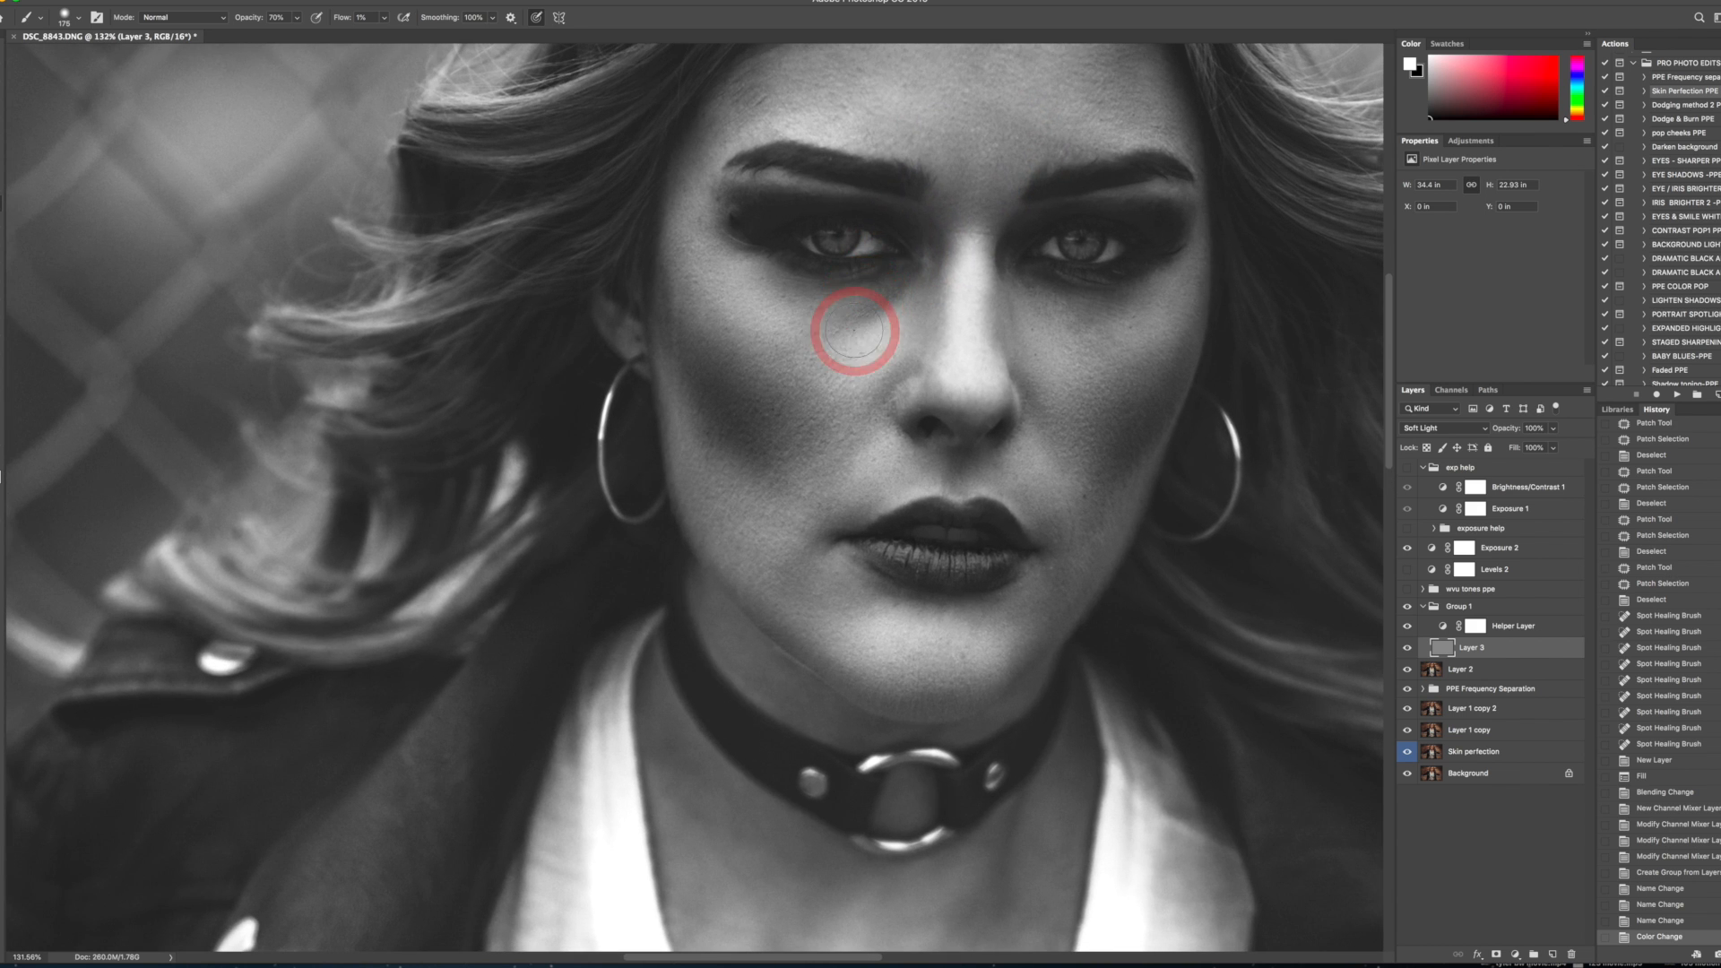
drag(888, 271, 788, 422)
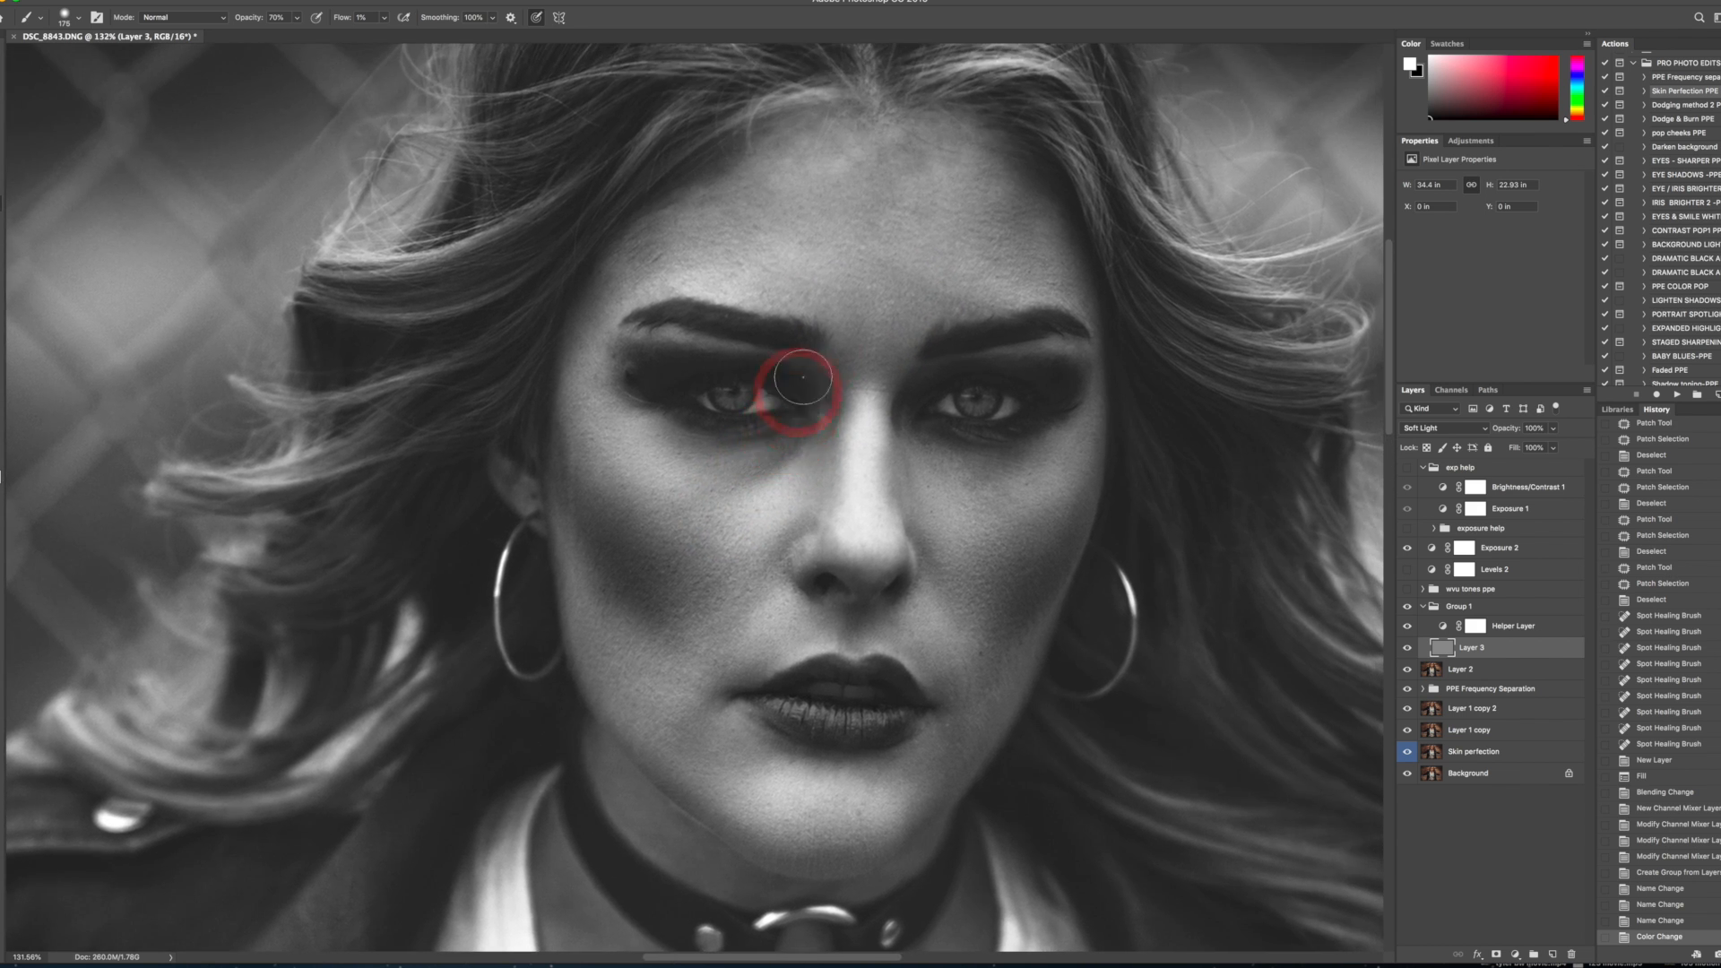
key(bracketleft)
mouse_move(905, 222)
mouse_down()
mouse_move(905, 146)
mouse_move(922, 156)
mouse_move(909, 136)
mouse_move(923, 169)
mouse_move(902, 148)
mouse_move(939, 144)
mouse_move(897, 143)
mouse_move(891, 191)
mouse_move(904, 150)
mouse_move(957, 145)
mouse_move(1020, 217)
mouse_move(1006, 263)
mouse_move(871, 205)
mouse_move(875, 176)
mouse_move(918, 170)
mouse_move(884, 157)
mouse_move(748, 195)
mouse_move(742, 225)
mouse_move(658, 259)
mouse_move(750, 197)
mouse_move(1006, 251)
mouse_move(890, 361)
mouse_move(857, 340)
mouse_move(899, 274)
mouse_move(892, 347)
mouse_move(860, 367)
mouse_move(899, 281)
mouse_move(818, 292)
mouse_move(886, 271)
mouse_move(915, 150)
mouse_move(951, 137)
mouse_move(884, 147)
mouse_move(891, 208)
mouse_move(923, 206)
mouse_move(872, 175)
mouse_move(878, 154)
mouse_move(933, 142)
mouse_move(975, 238)
mouse_move(1021, 215)
mouse_move(1002, 210)
mouse_move(972, 304)
mouse_move(883, 365)
mouse_move(875, 180)
mouse_move(916, 272)
mouse_move(881, 284)
mouse_move(871, 202)
mouse_move(979, 141)
mouse_move(1020, 242)
mouse_move(954, 315)
mouse_move(894, 310)
mouse_move(857, 353)
mouse_move(918, 162)
mouse_move(856, 167)
mouse_move(976, 212)
mouse_move(653, 273)
mouse_up()
key(bracketleft)
key(bracketleft)
key(bracketleft)
key(bracketright)
- Dodge the skin under the image-left eye with a smaller brush, toggling Layer 3 off and on to check
click(1407, 649)
key(bracketleft)
key(bracketleft)
key(bracketleft)
key(bracketright)
key(bracketright)
mouse_move(764, 467)
mouse_down()
mouse_move(729, 483)
mouse_move(796, 437)
mouse_move(787, 458)
mouse_move(699, 463)
mouse_move(791, 456)
mouse_move(801, 436)
mouse_move(772, 476)
mouse_up()
click(1407, 649)
click(1407, 648)
key(bracketleft)
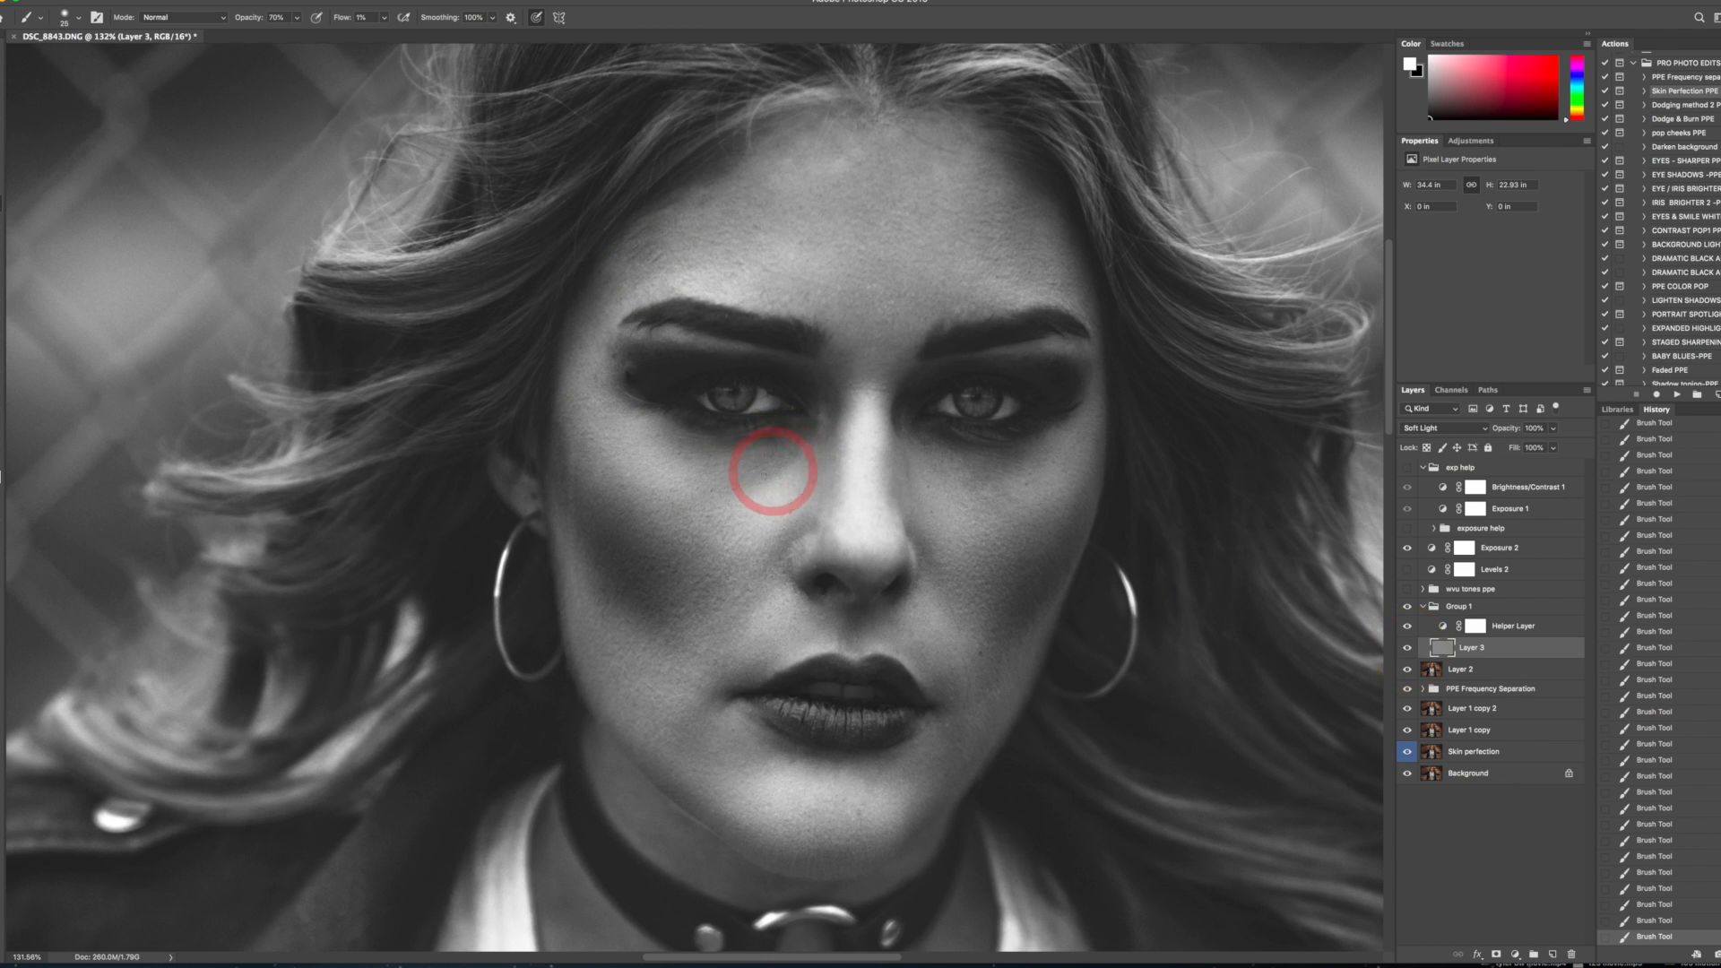
- Dodge the shadows around the image-left mouth corner and nostril on Layer 3, adjusting the brush size for each spot
key(bracketright)
key(bracketright)
key(bracketright)
key(bracketright)
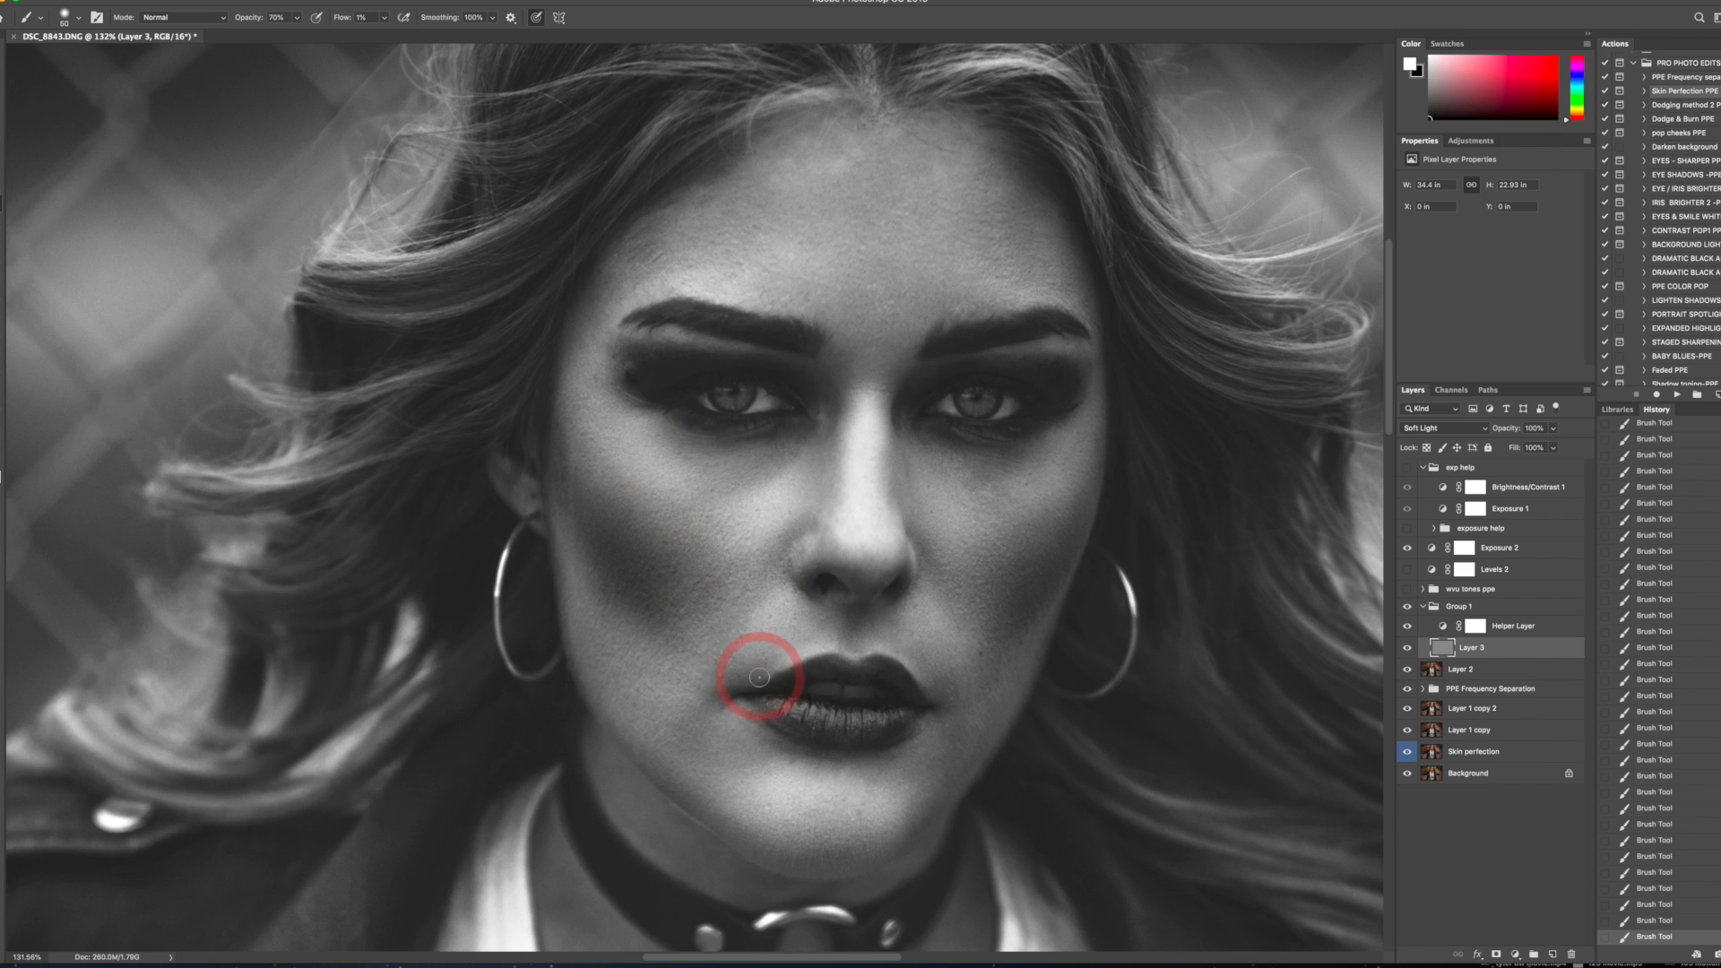
key(bracketleft)
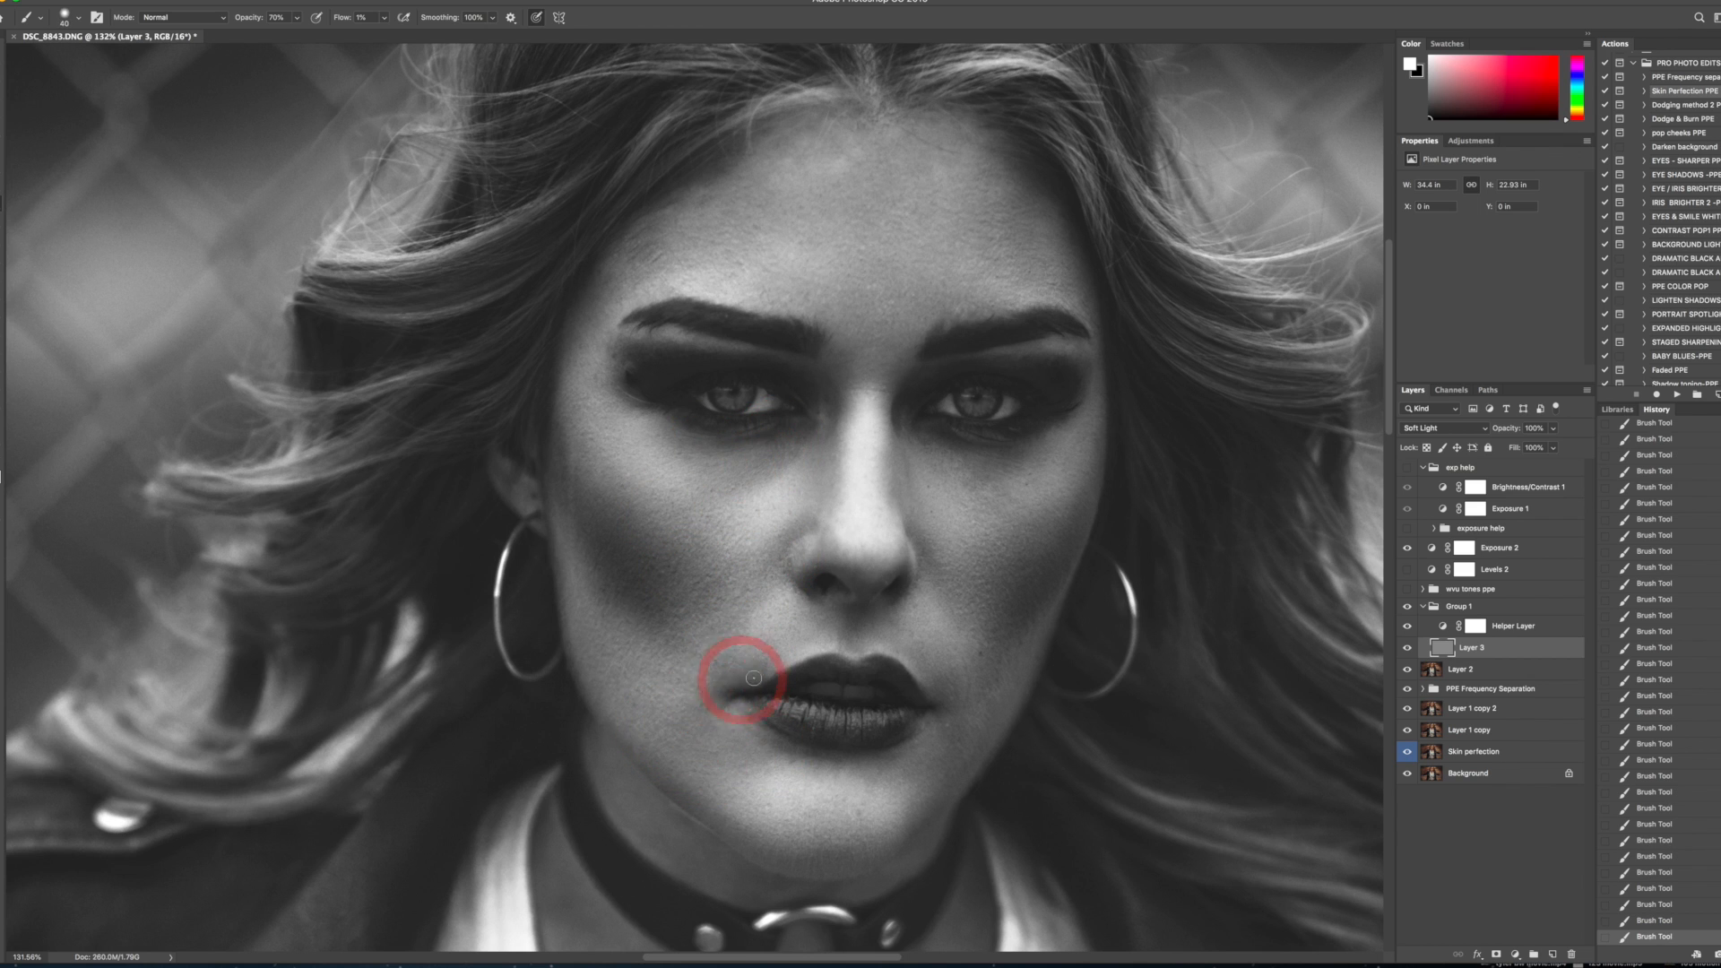
key(bracketright)
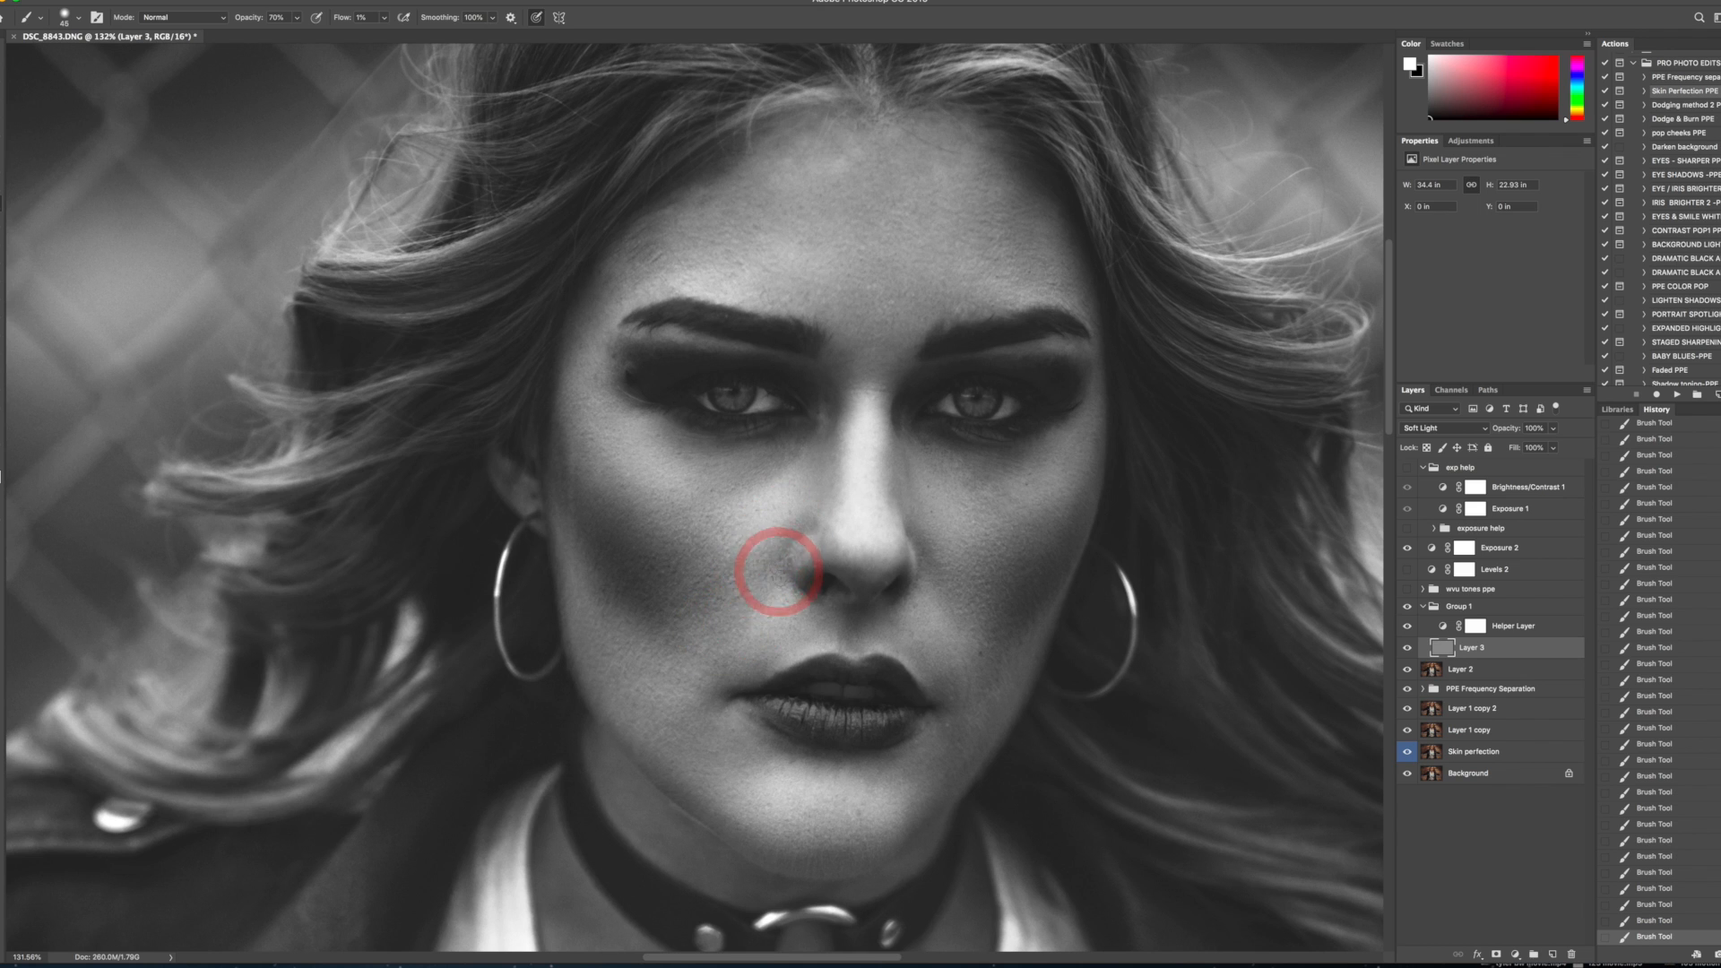
key(bracketleft)
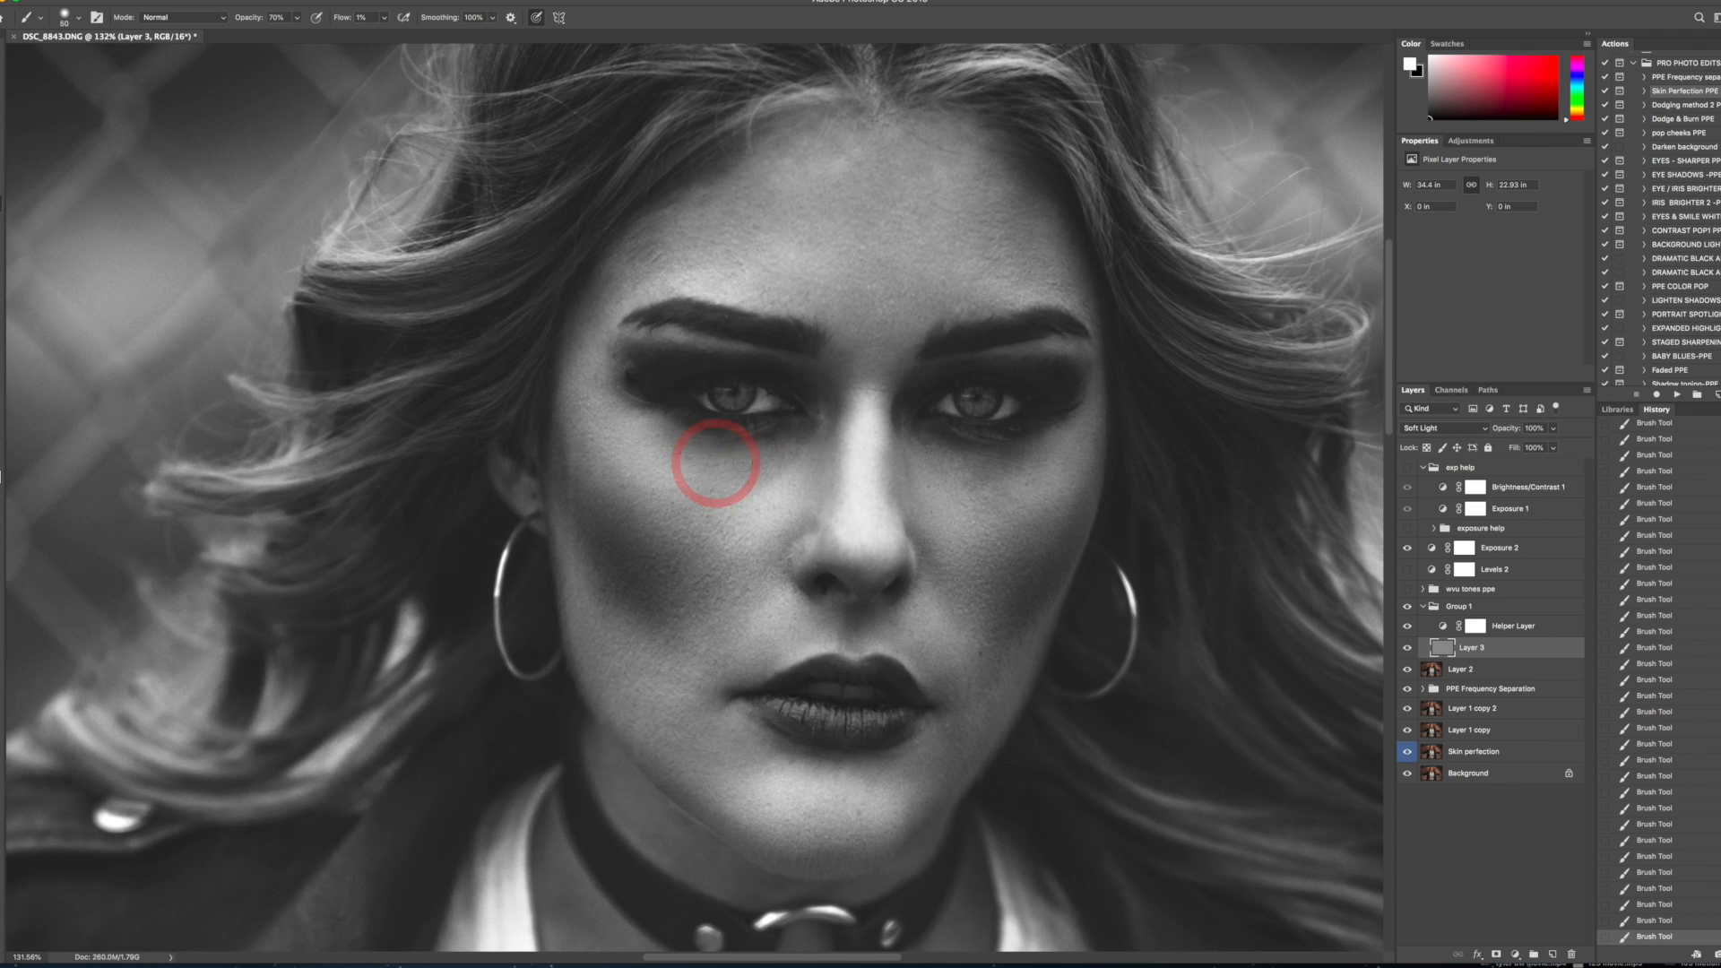
- Hide the Helper Layer, toggle Layer 3 off and on to compare in colour, and show the Helper Layer again
click(1407, 626)
click(1407, 647)
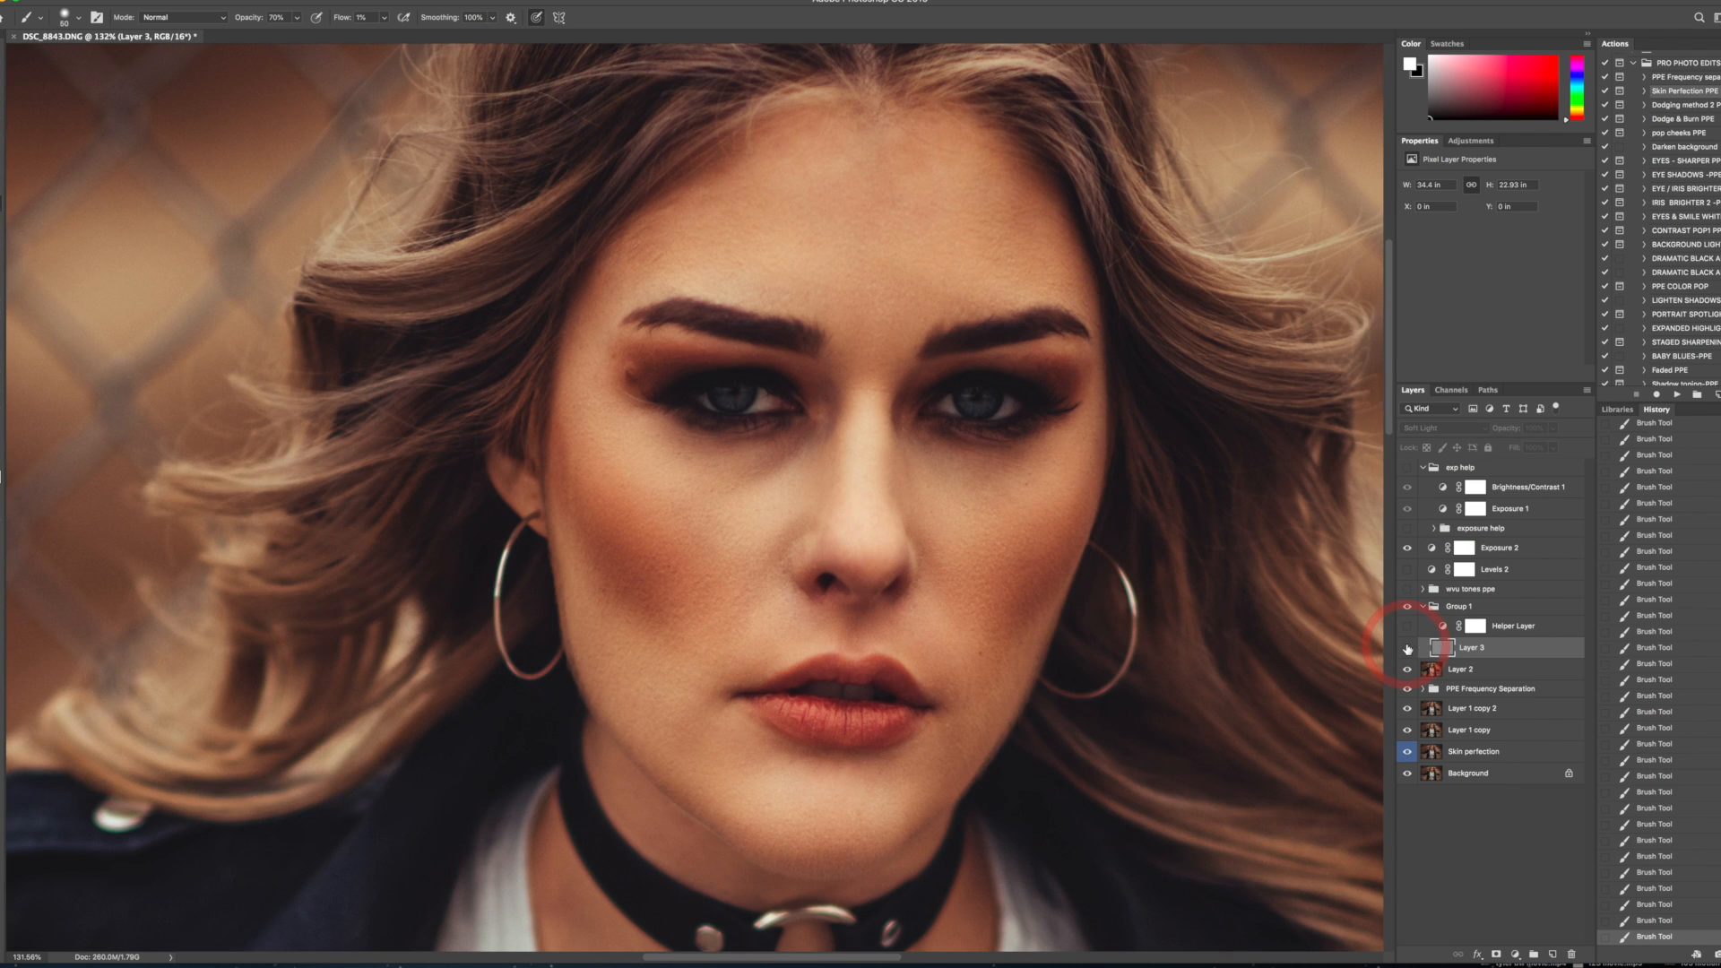
click(1408, 647)
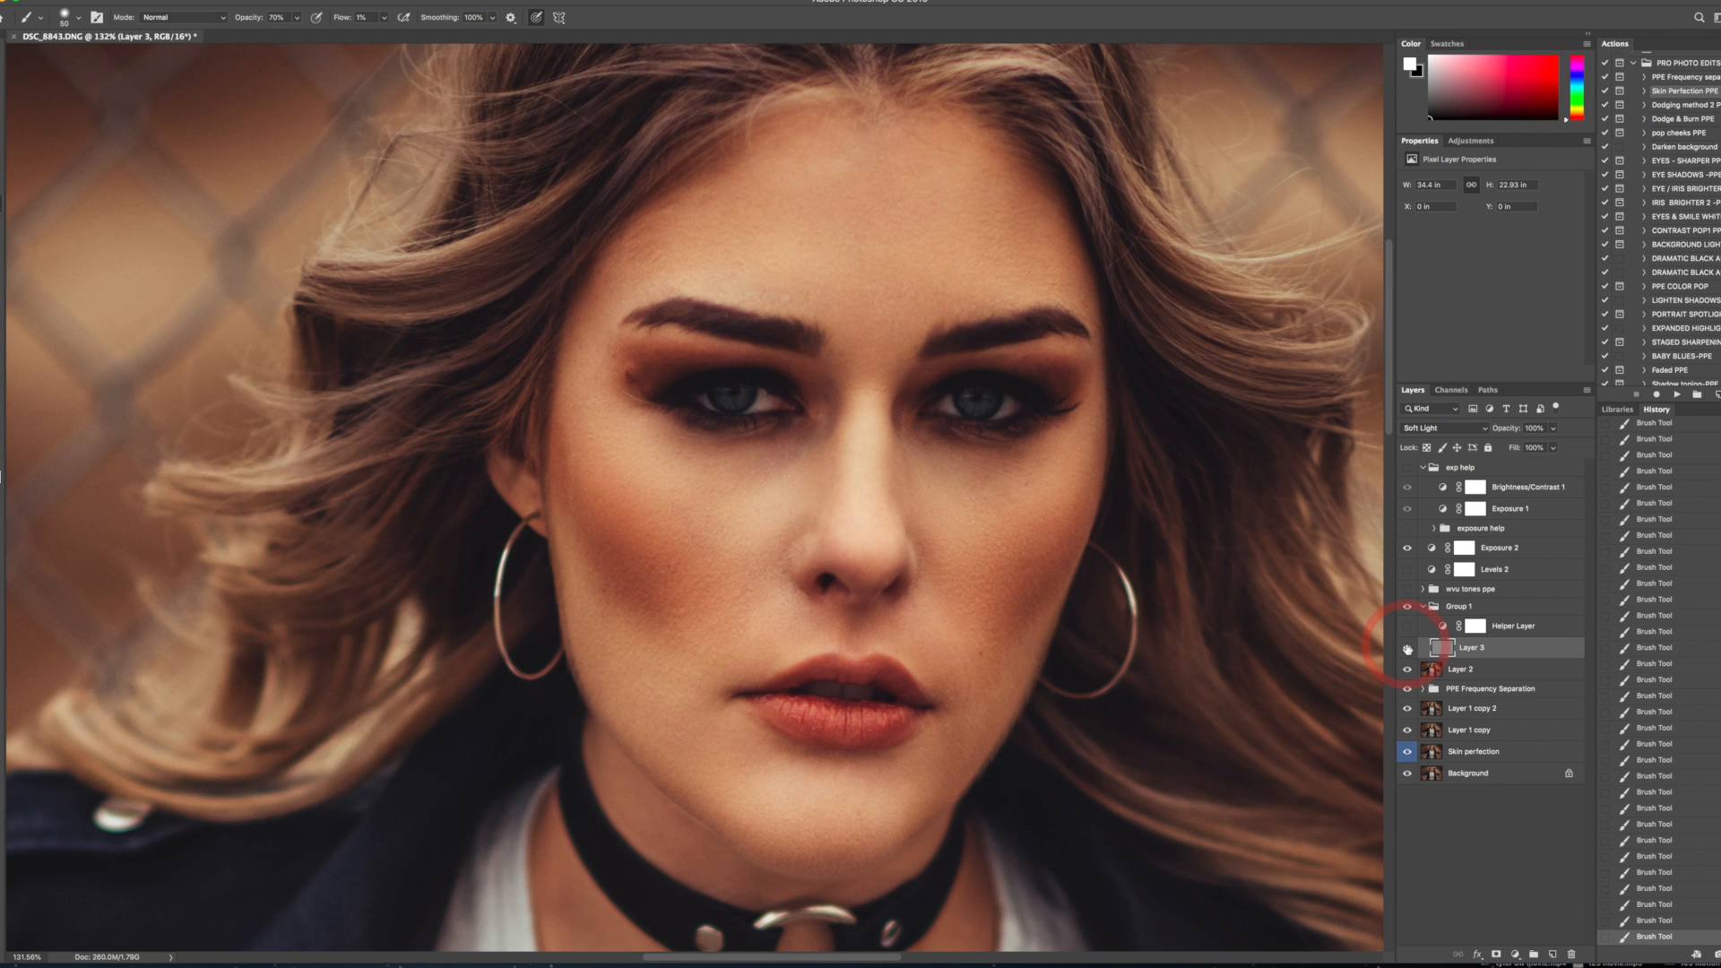
click(1408, 626)
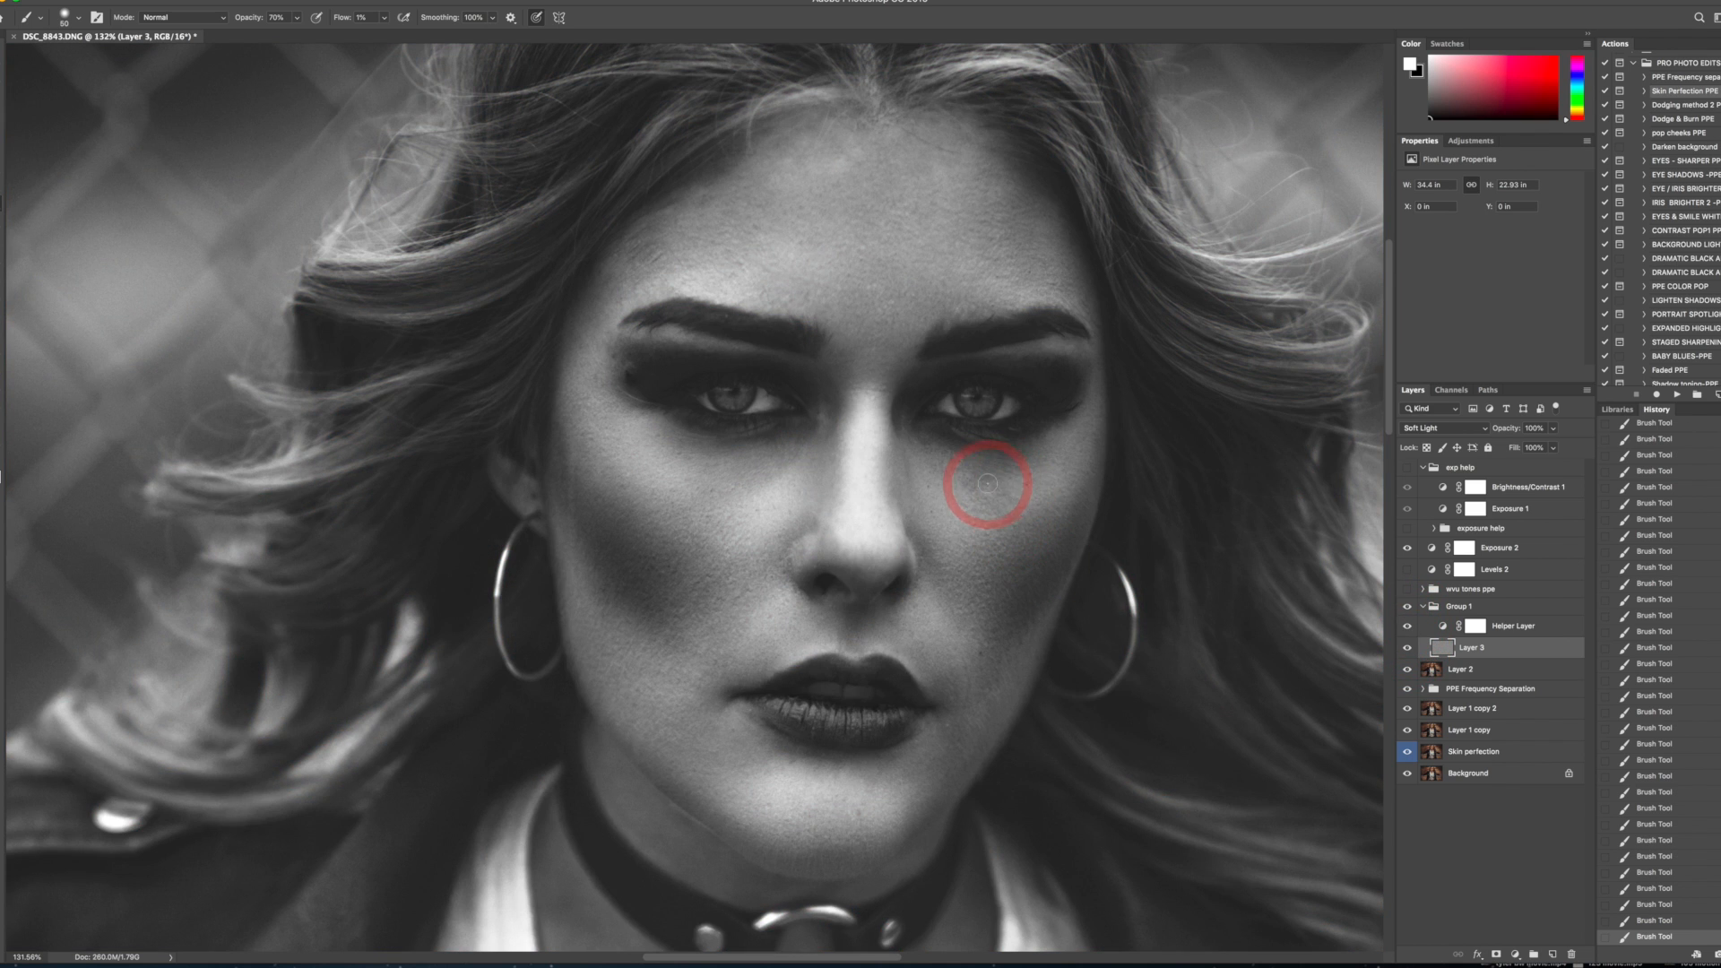
- Dodge the uneven patches on the cheeks and under the eyes on Layer 3, reducing the brush for fine spots
key(bracketleft)
key(bracketleft)
key(bracketleft)
key(bracketleft)
key(bracketleft)
key(bracketleft)
key(bracketleft)
key(bracketleft)
key(bracketleft)
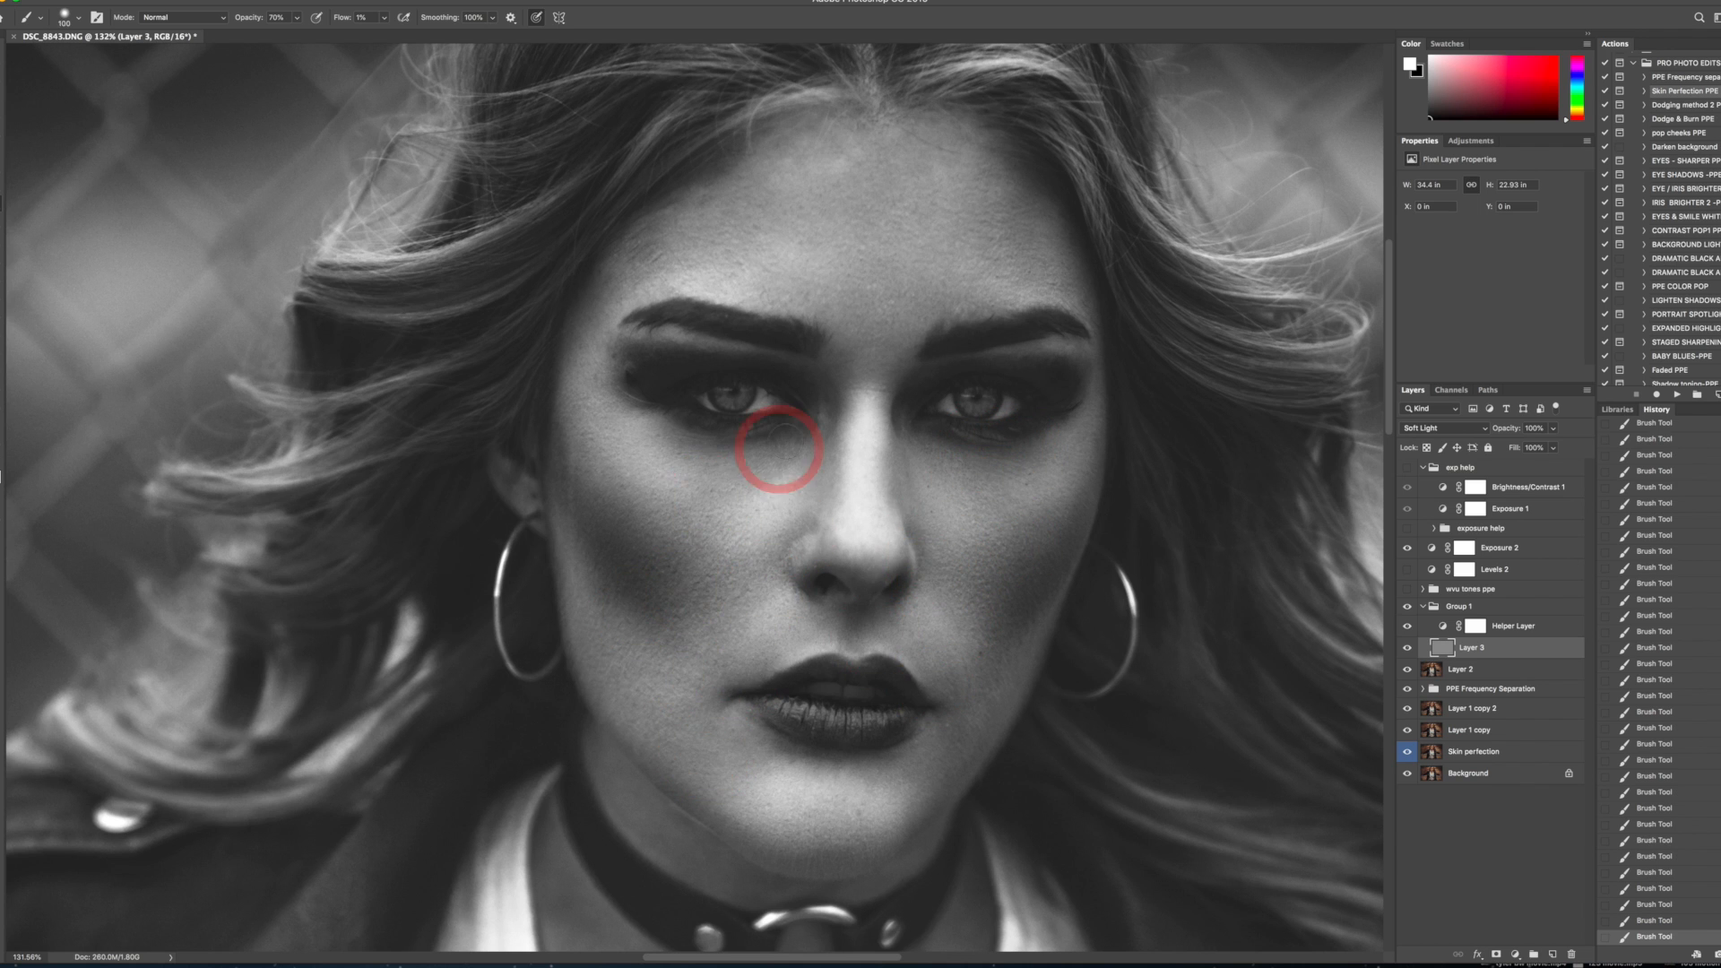
- Touch up the upper forehead with black, and return to white with a larger brush to dodge the forehead
key(x)
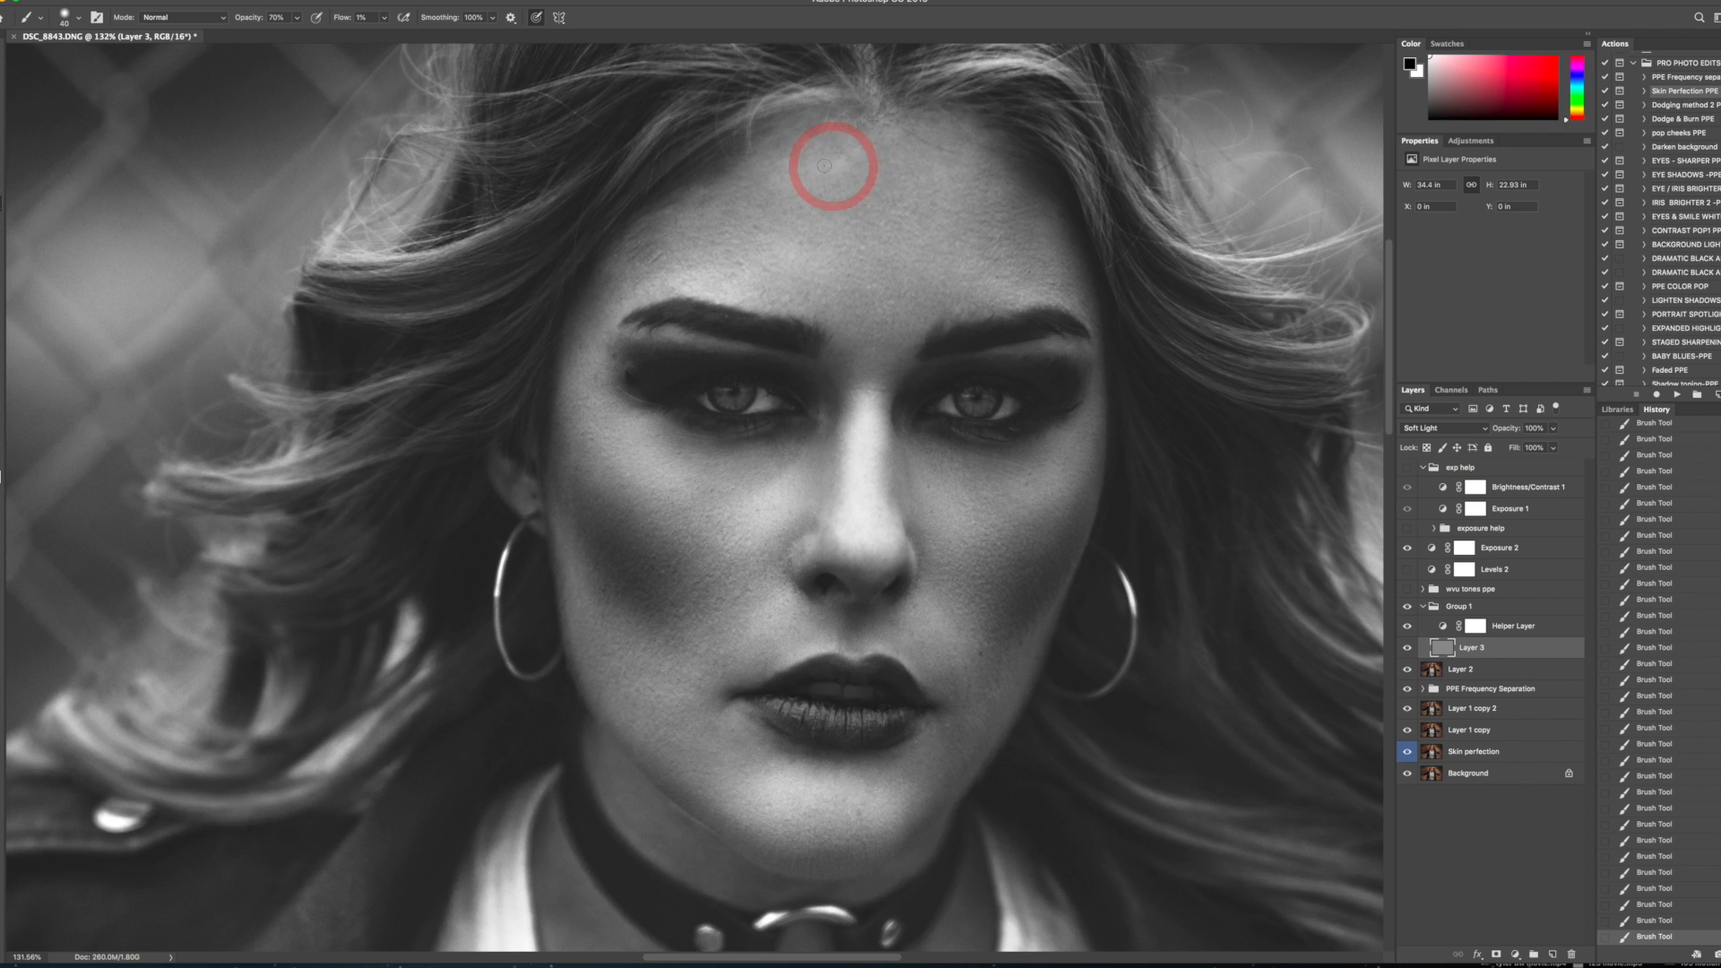
key(x)
key(bracketright)
key(bracketright)
key(bracketright)
key(bracketright)
key(bracketright)
key(bracketright)
key(bracketright)
key(bracketright)
key(bracketright)
key(bracketright)
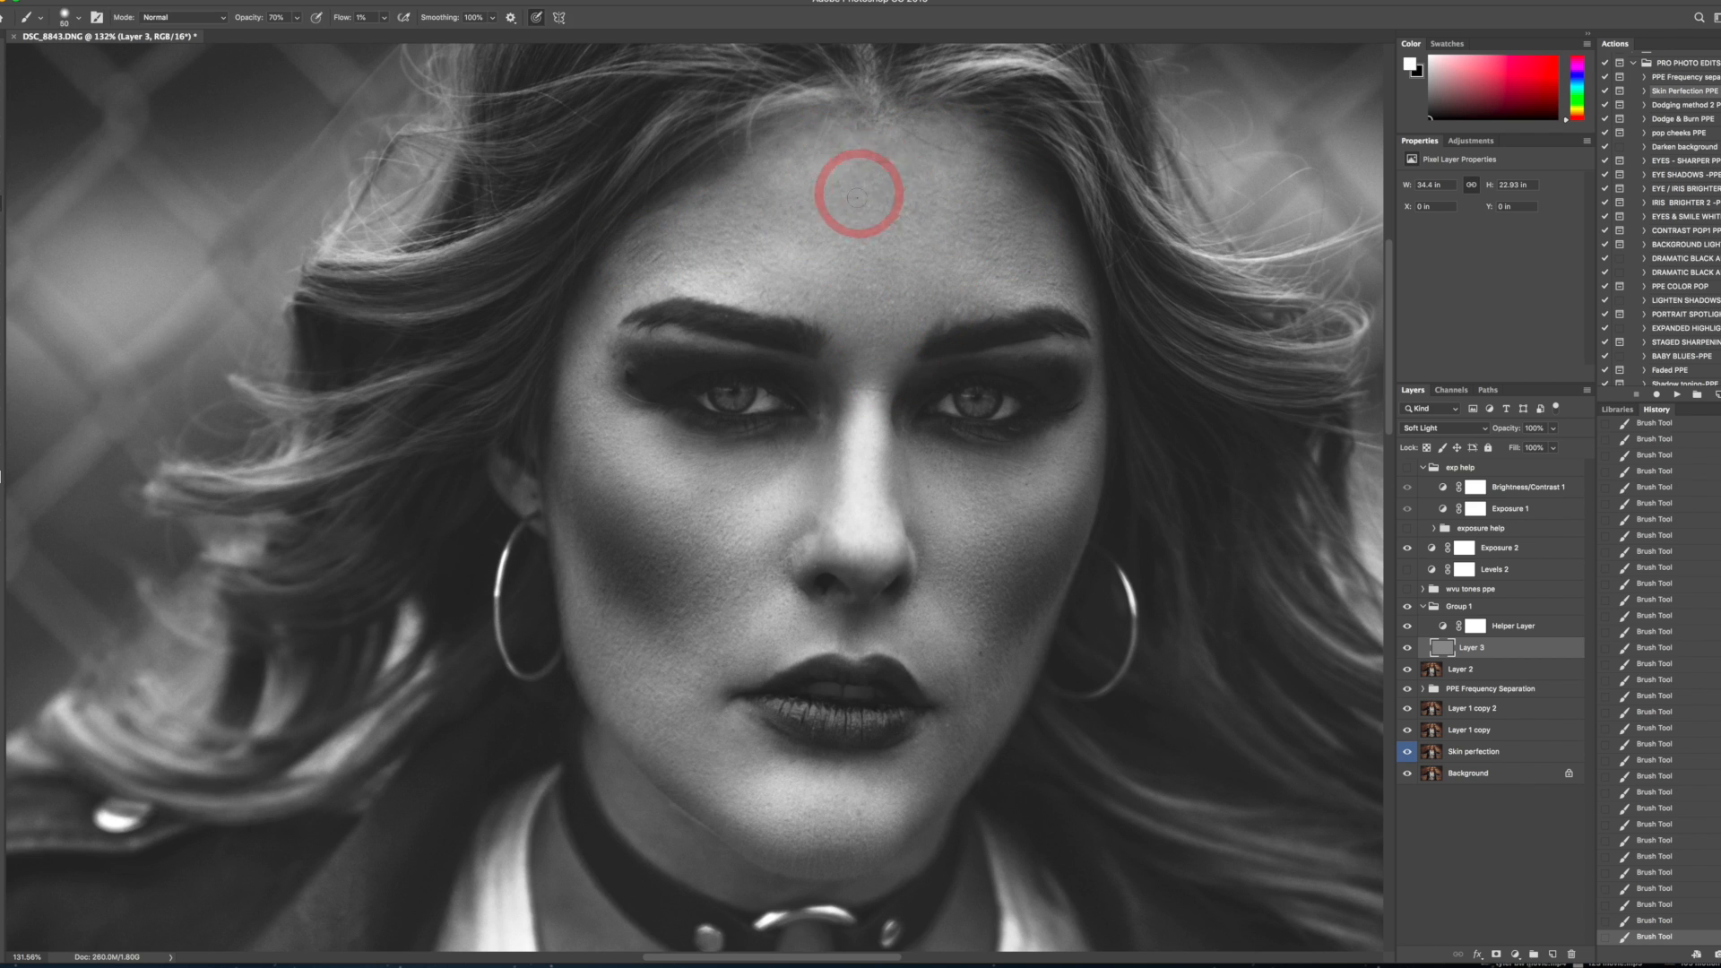
- Dodge the image-right cheek under the eye and the skin beside the mouth on Layer 3, resizing the brush as needed
key(bracketleft)
key(bracketleft)
key(bracketleft)
key(bracketleft)
key(bracketleft)
key(bracketleft)
key(bracketleft)
key(bracketleft)
key(bracketleft)
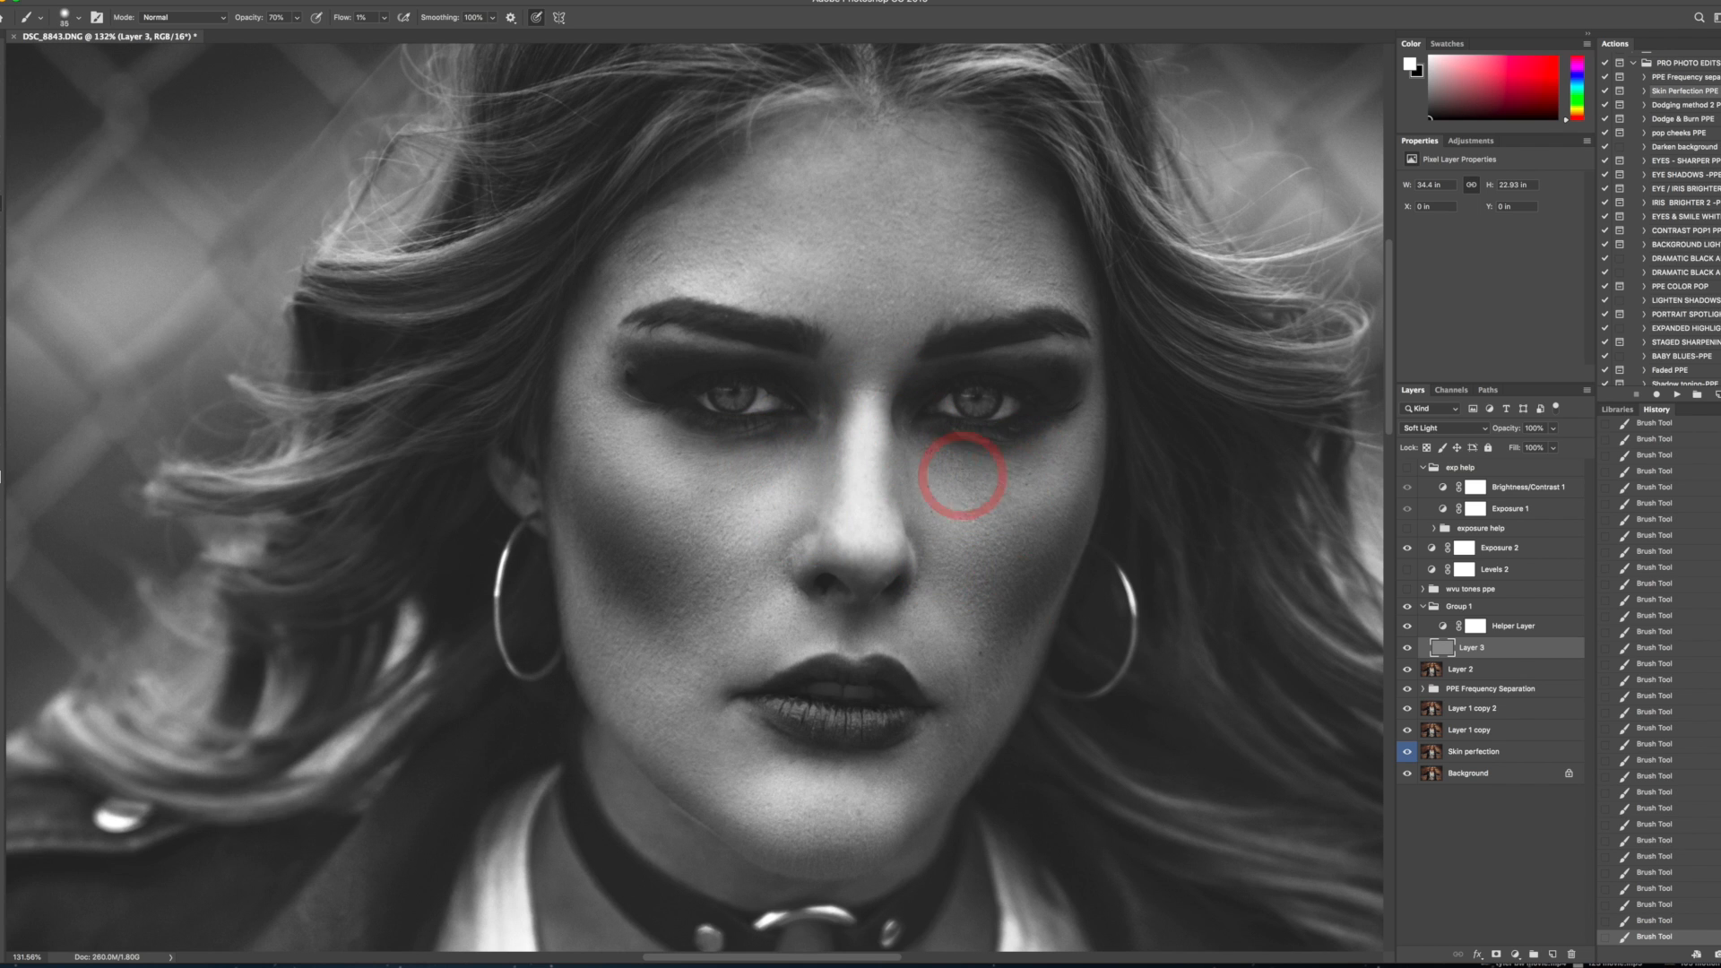
key(bracketleft)
key(bracketleft)
key(bracketleft)
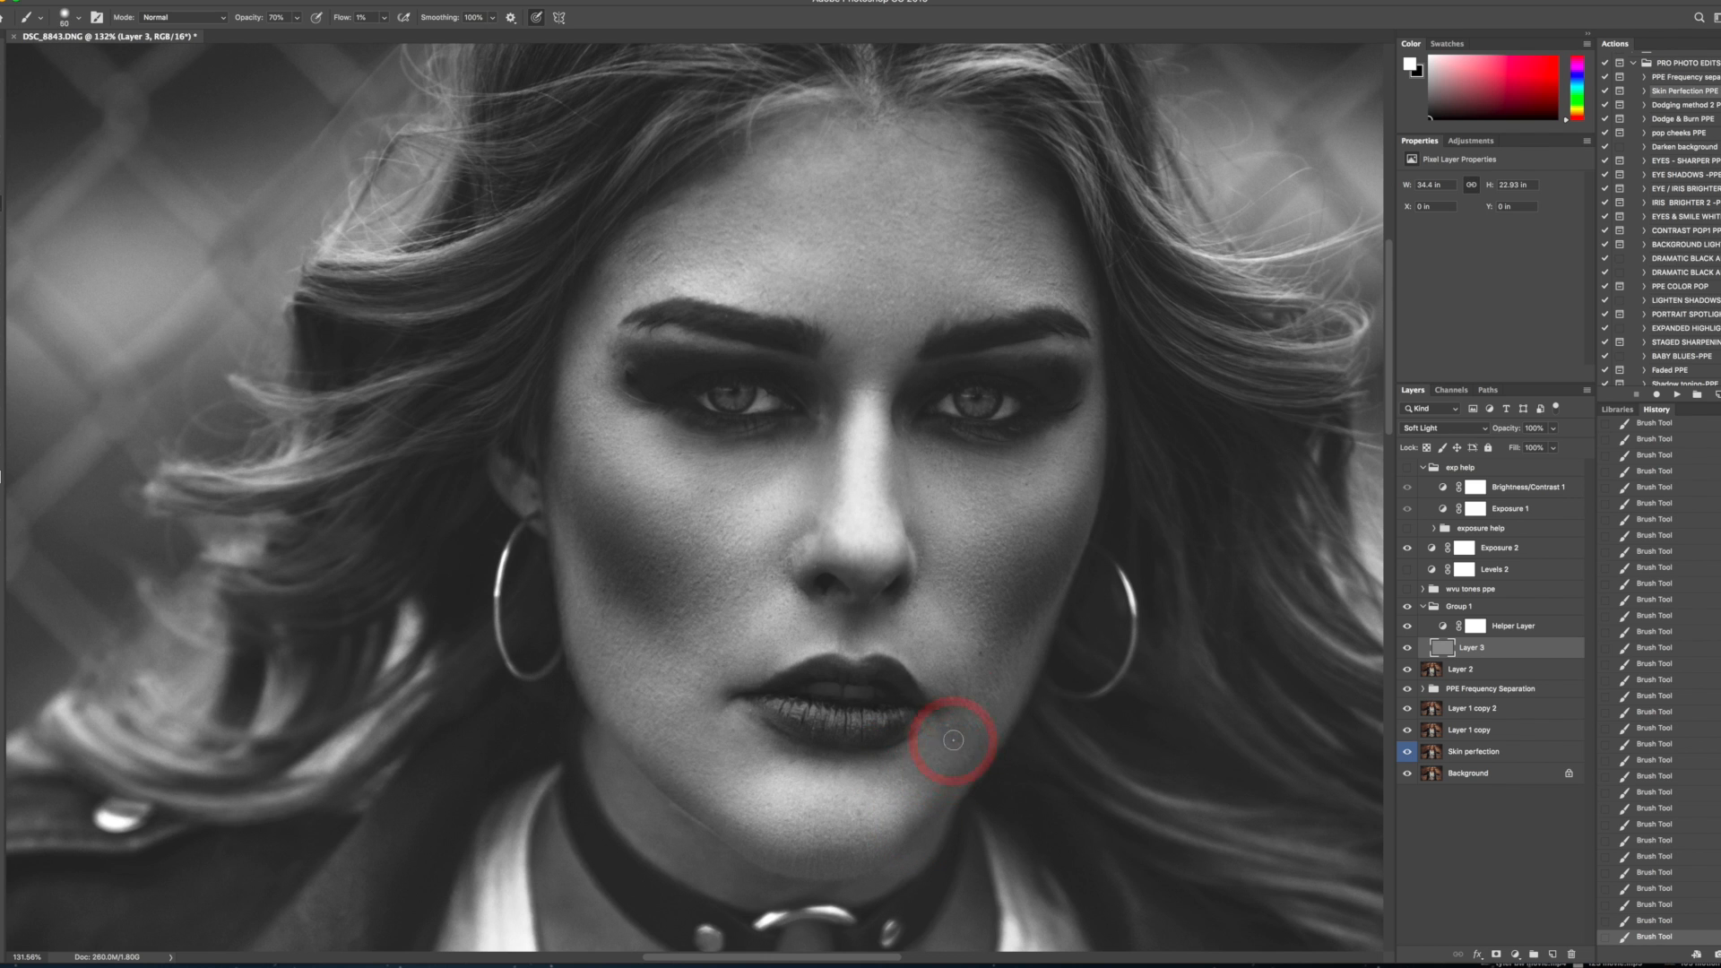
key(bracketright)
key(bracketright)
- Try dodging the neck and chest below the choker with a smaller brush, and undo the last strokes
scroll(833, 385, down, 5)
key(bracketleft)
key(bracketleft)
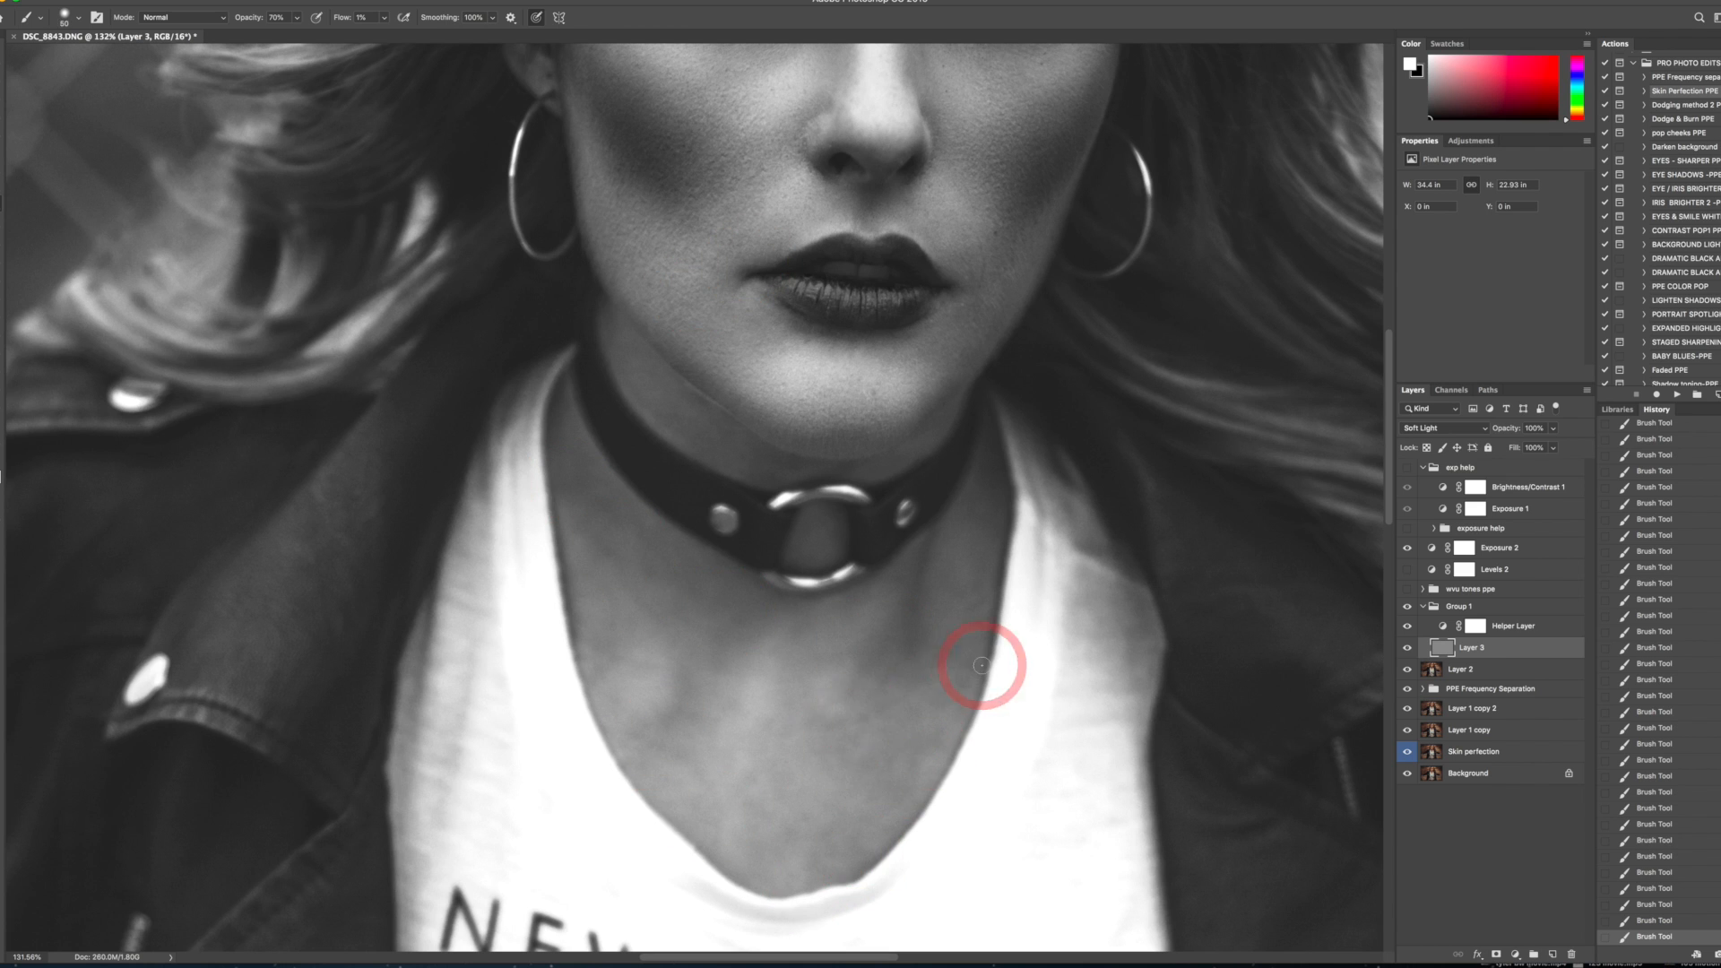
key(super+alt+z)
key(super+alt+z)
key(super+alt+z)
key(super+alt+z)
key(super+alt+z)
key(super+alt+z)
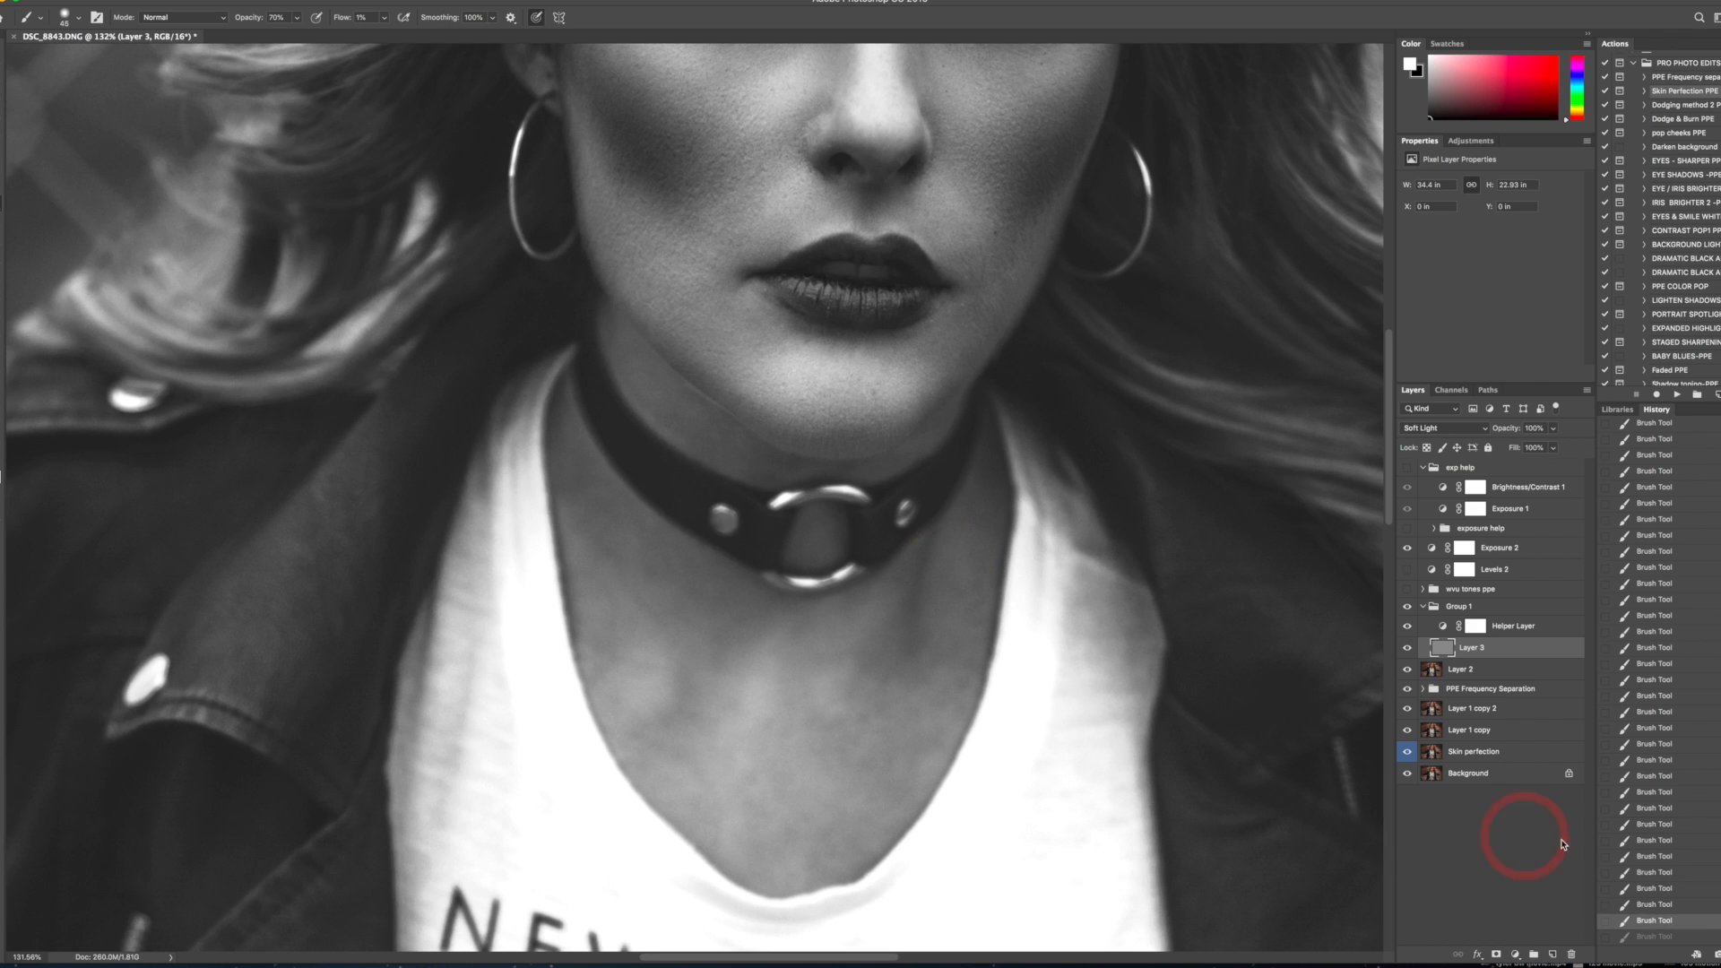
- Dodge the neck skin under the jaw with a larger brush, and swap the painting colour to black
key(bracketright)
click(718, 427)
scroll(689, 368, down, 5)
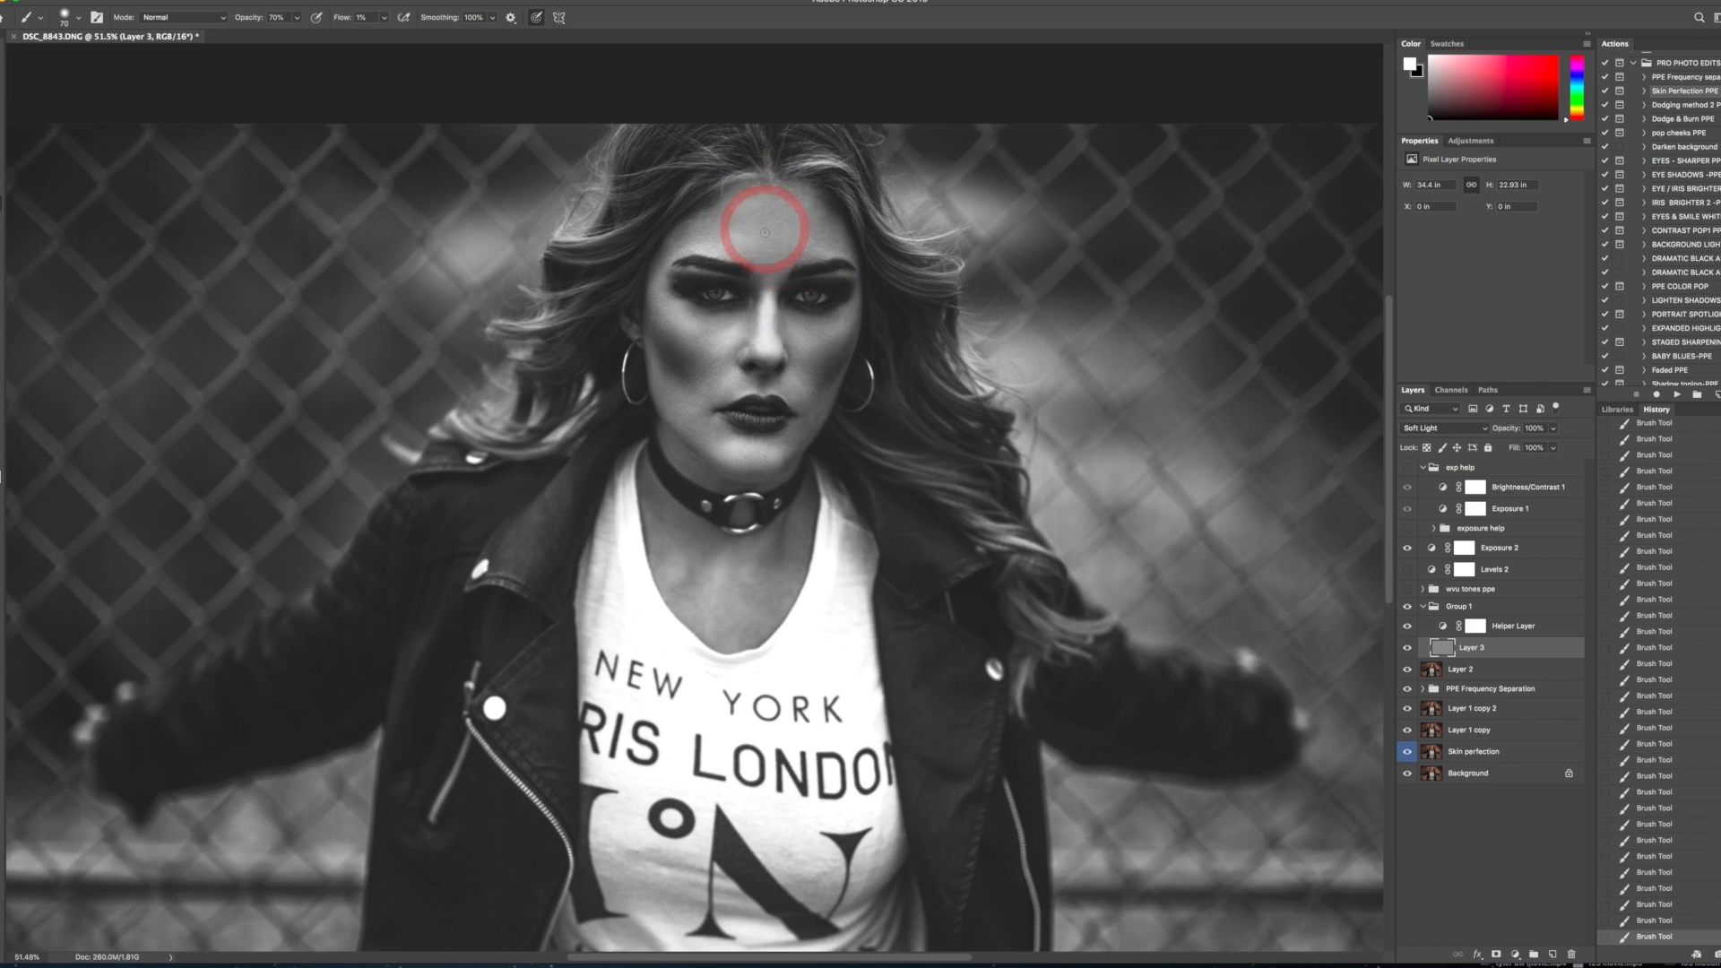
key(x)
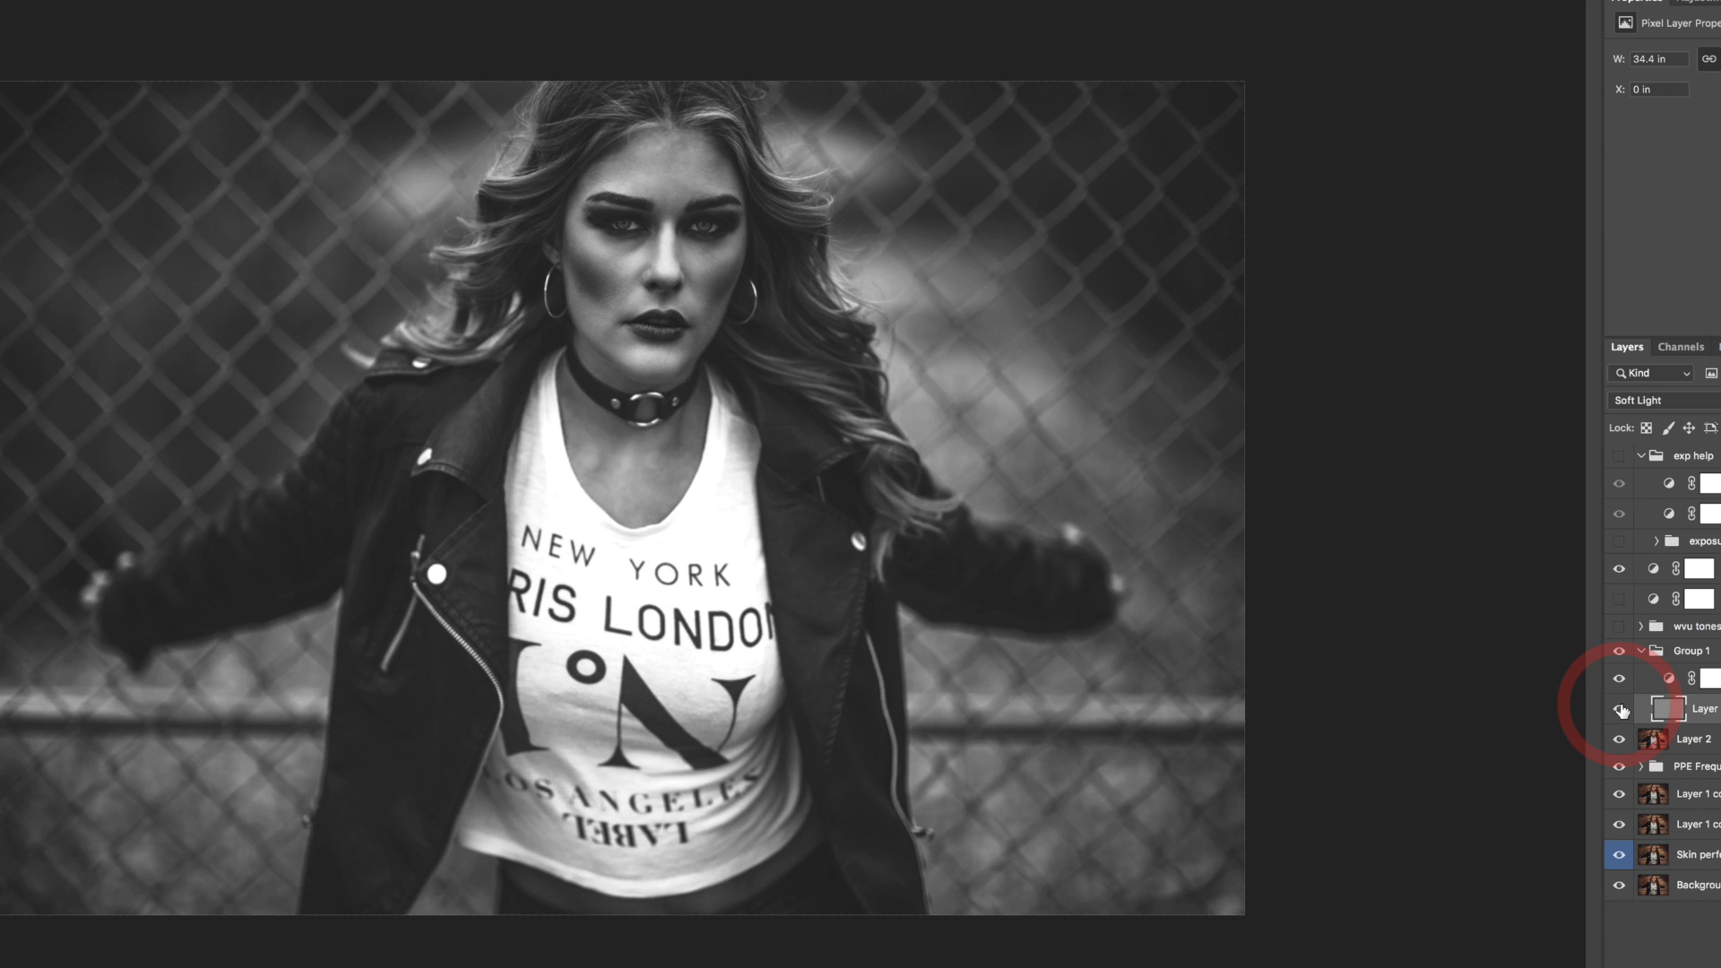
- Toggle Layer 3 to compare the dodging and burning, and hide the Helper Layer to return the image to colour
click(1620, 710)
click(1621, 710)
click(1621, 680)
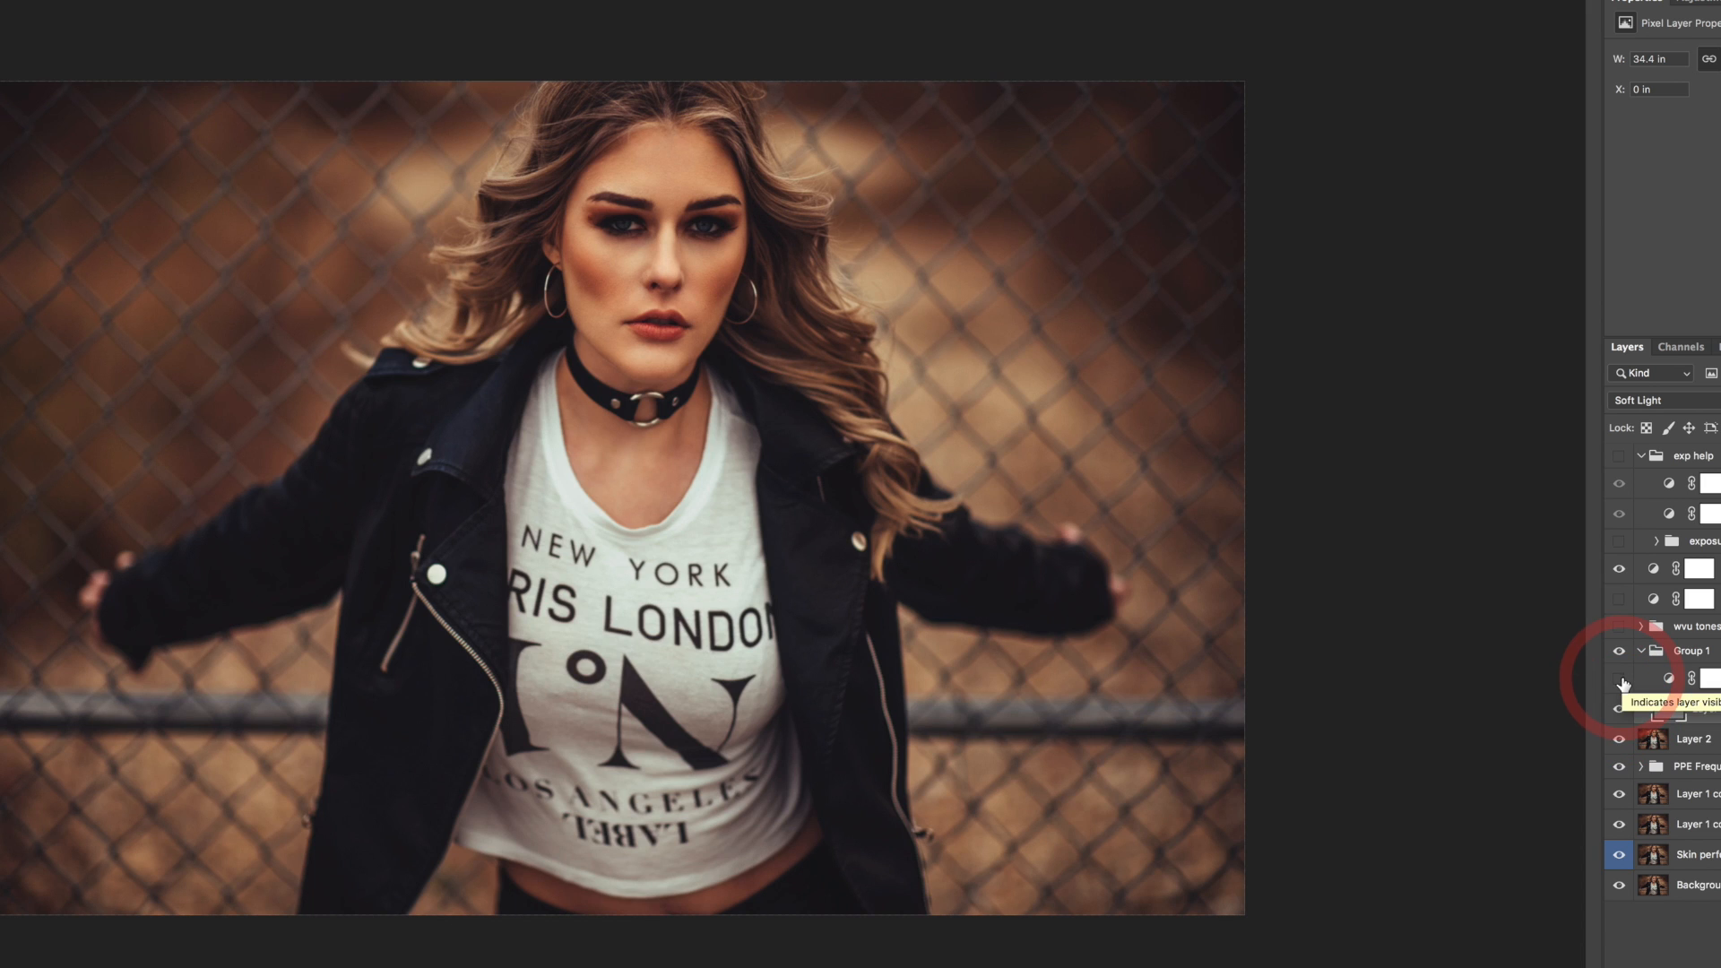
click(1620, 710)
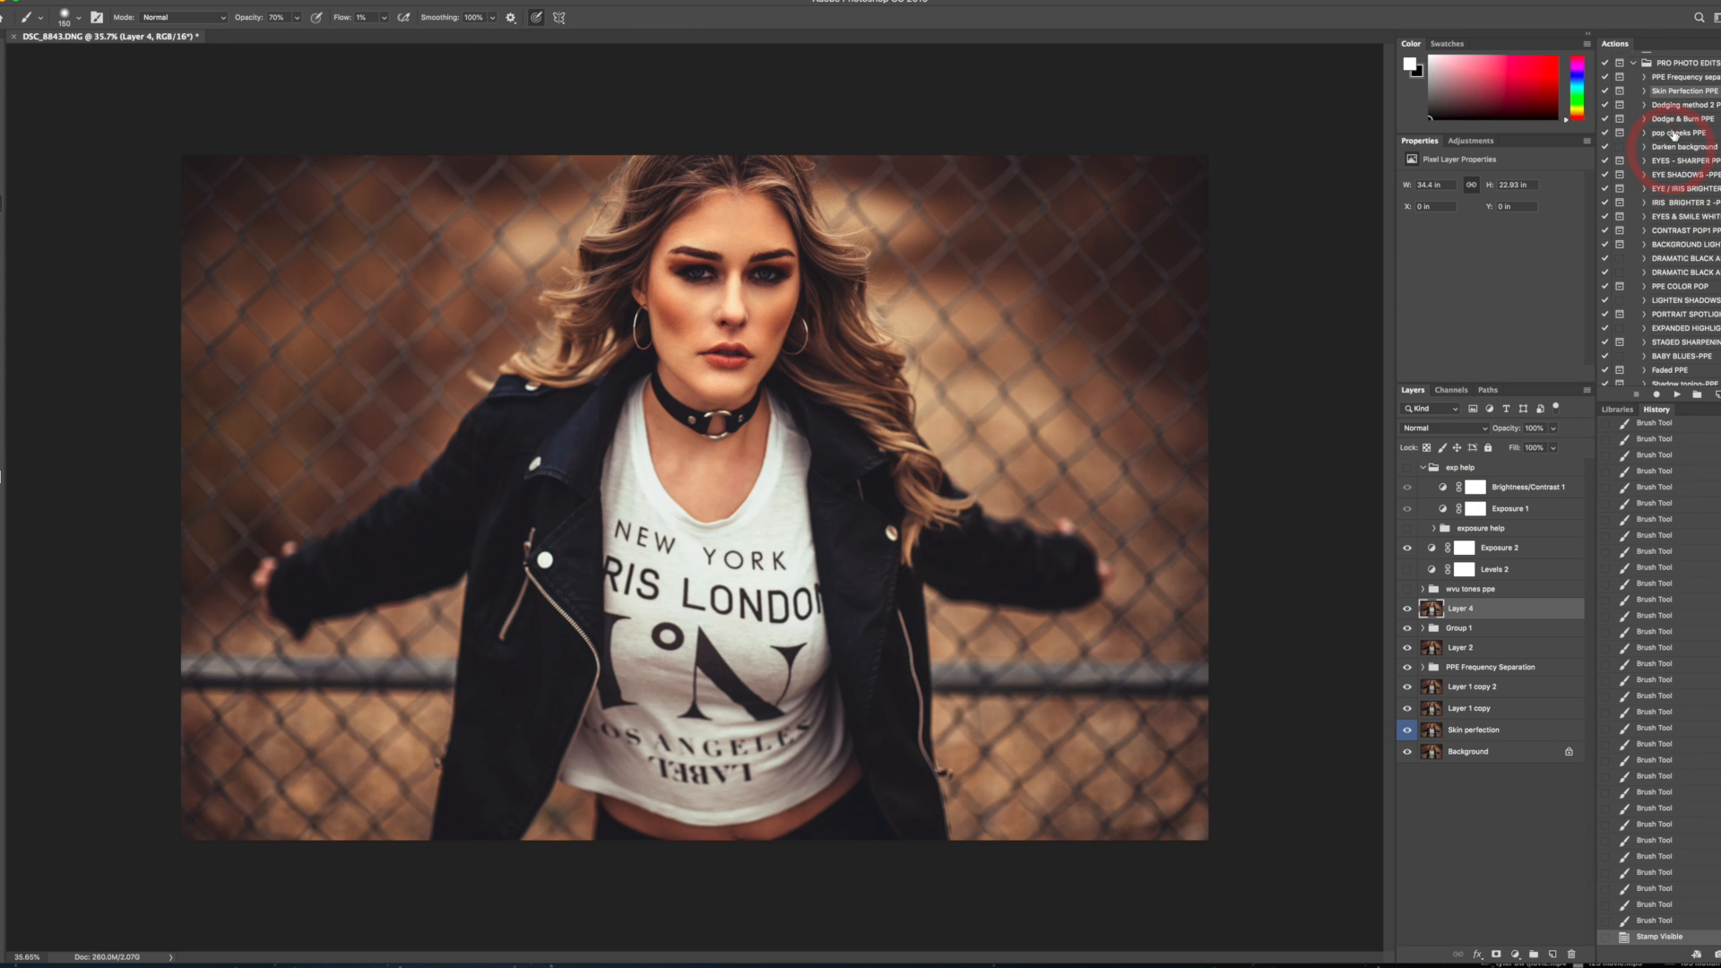
- Run the Dodging method 2 PPE action, continue past its message, and target the black mask of the new curves layer
click(1677, 395)
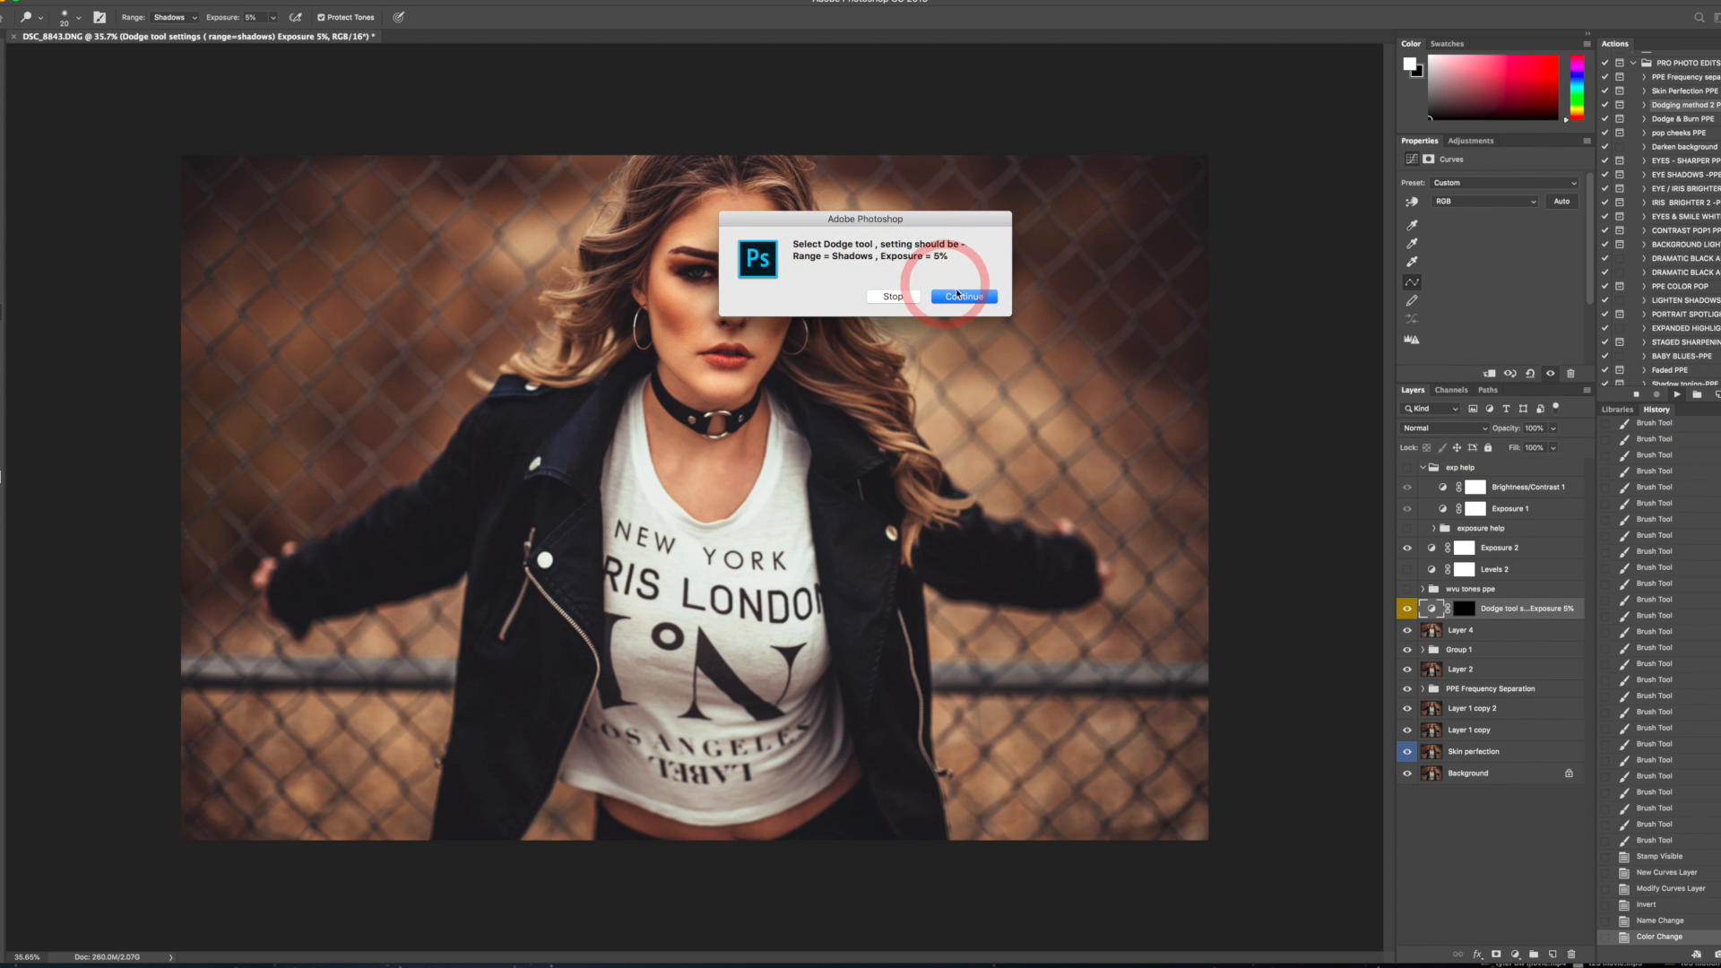
click(970, 299)
click(1489, 533)
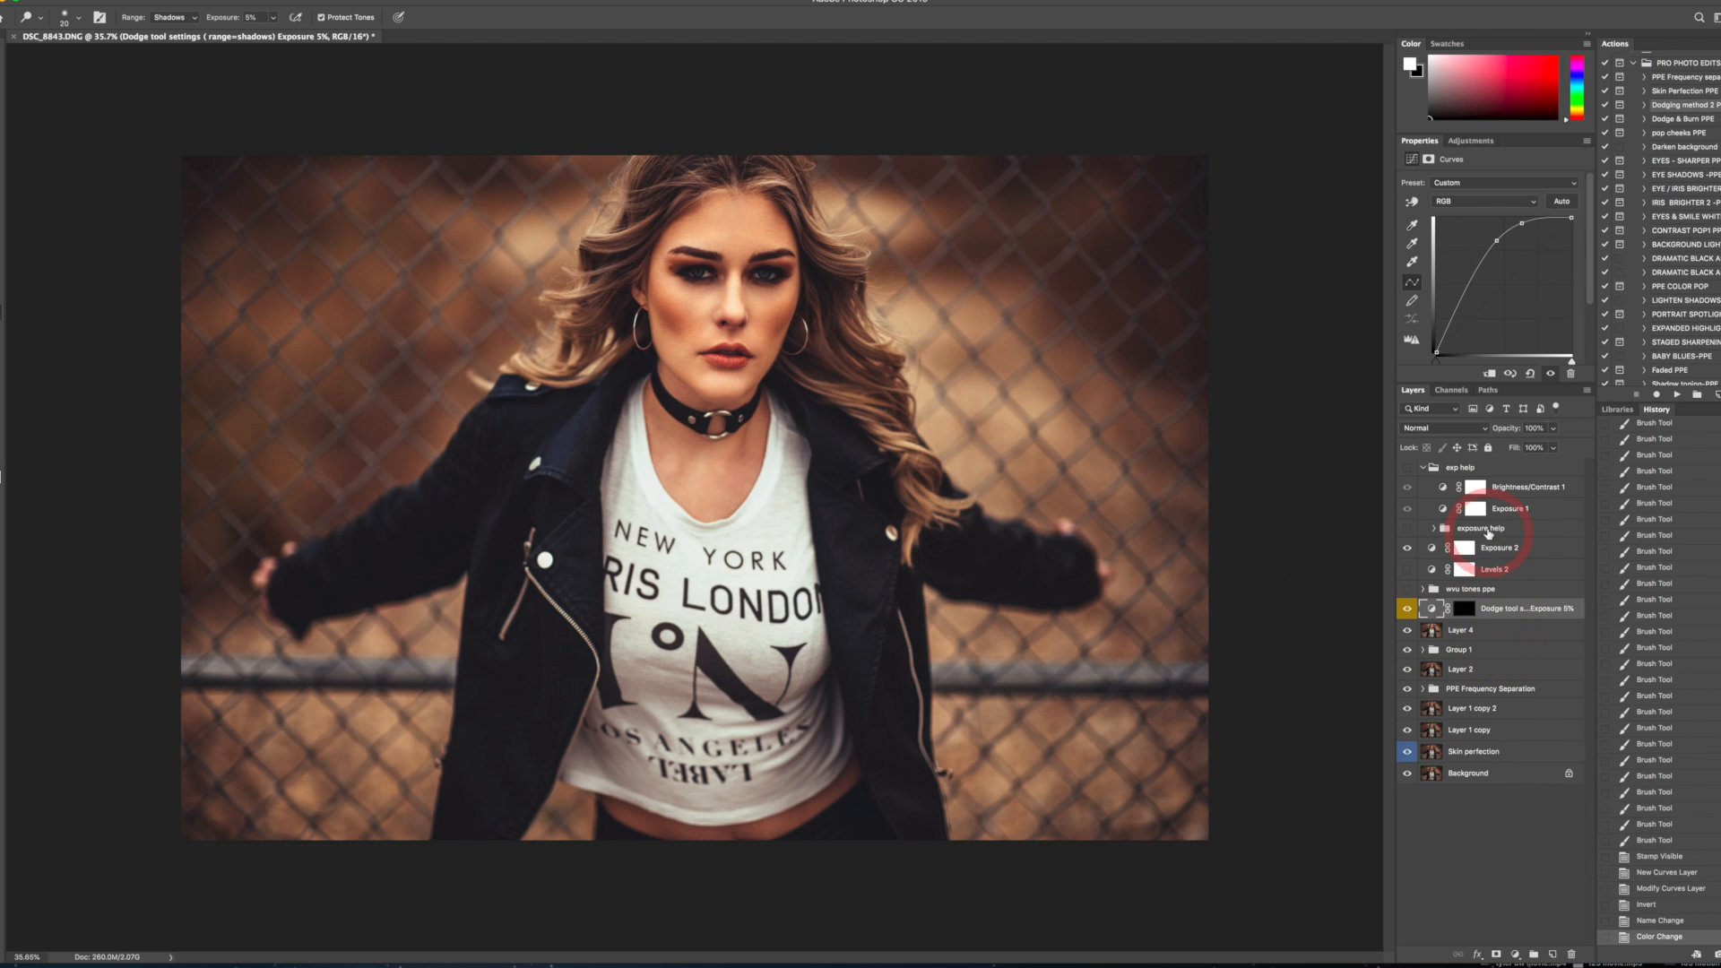
click(1464, 609)
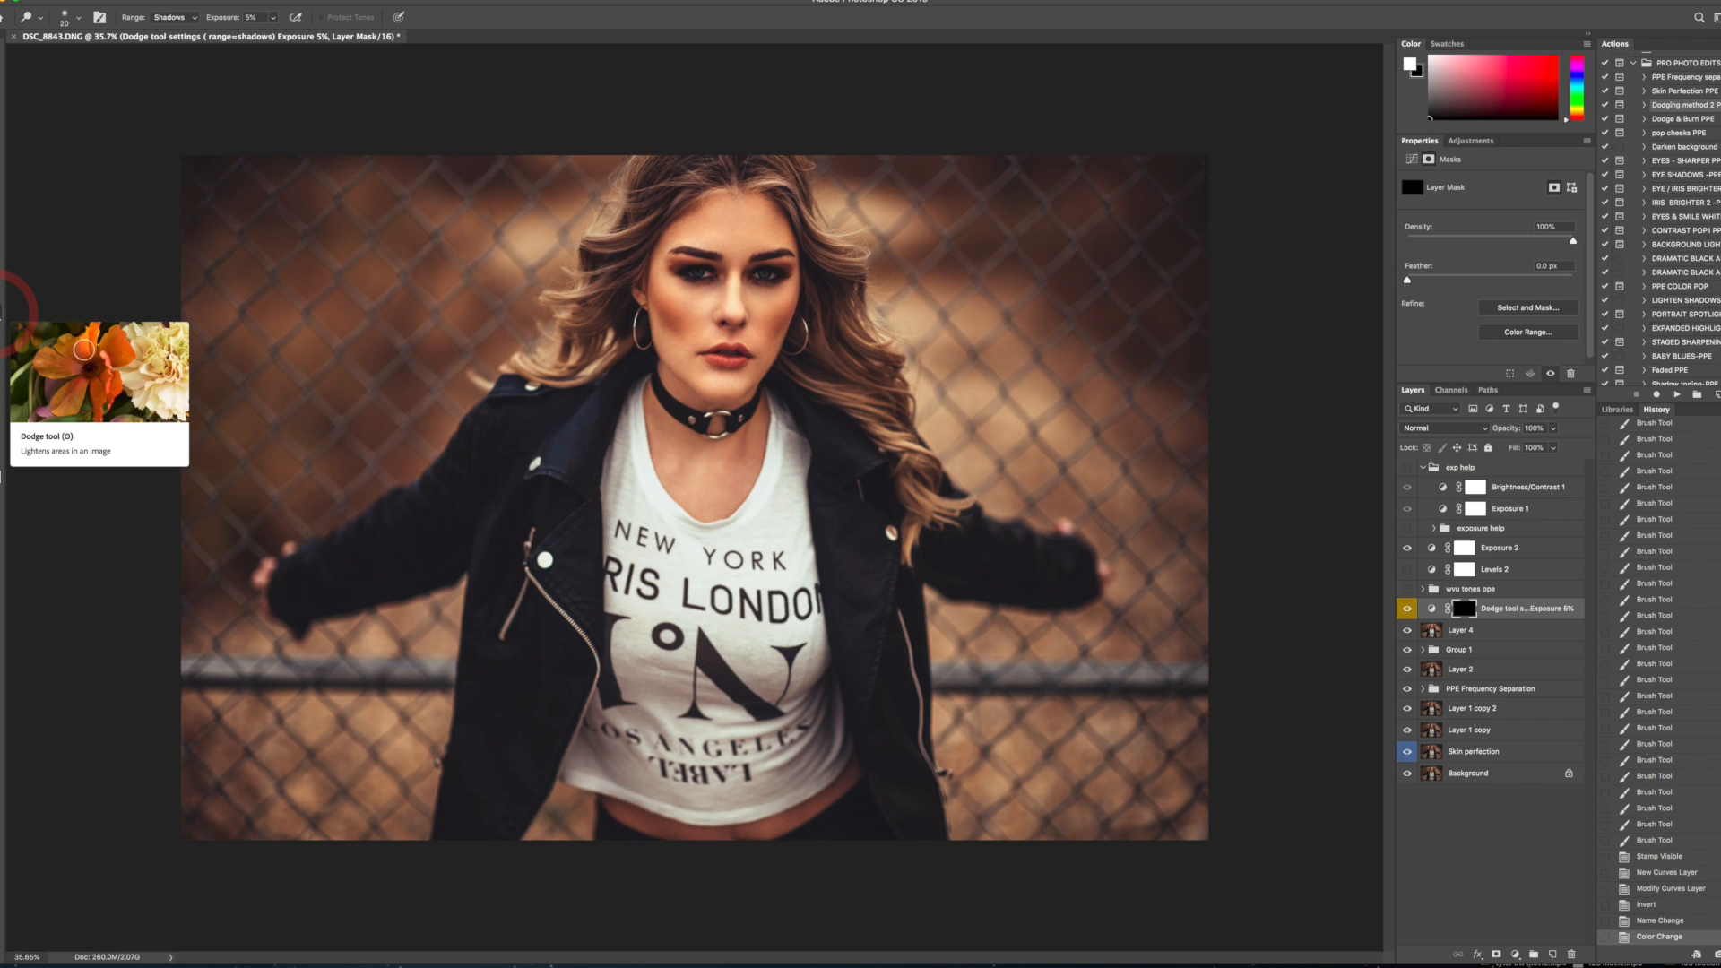
- Dodge the highlights under both eyes on the curves mask, using the Dodge tool with Range Shadows and 5% exposure
key(bracketright)
key(bracketright)
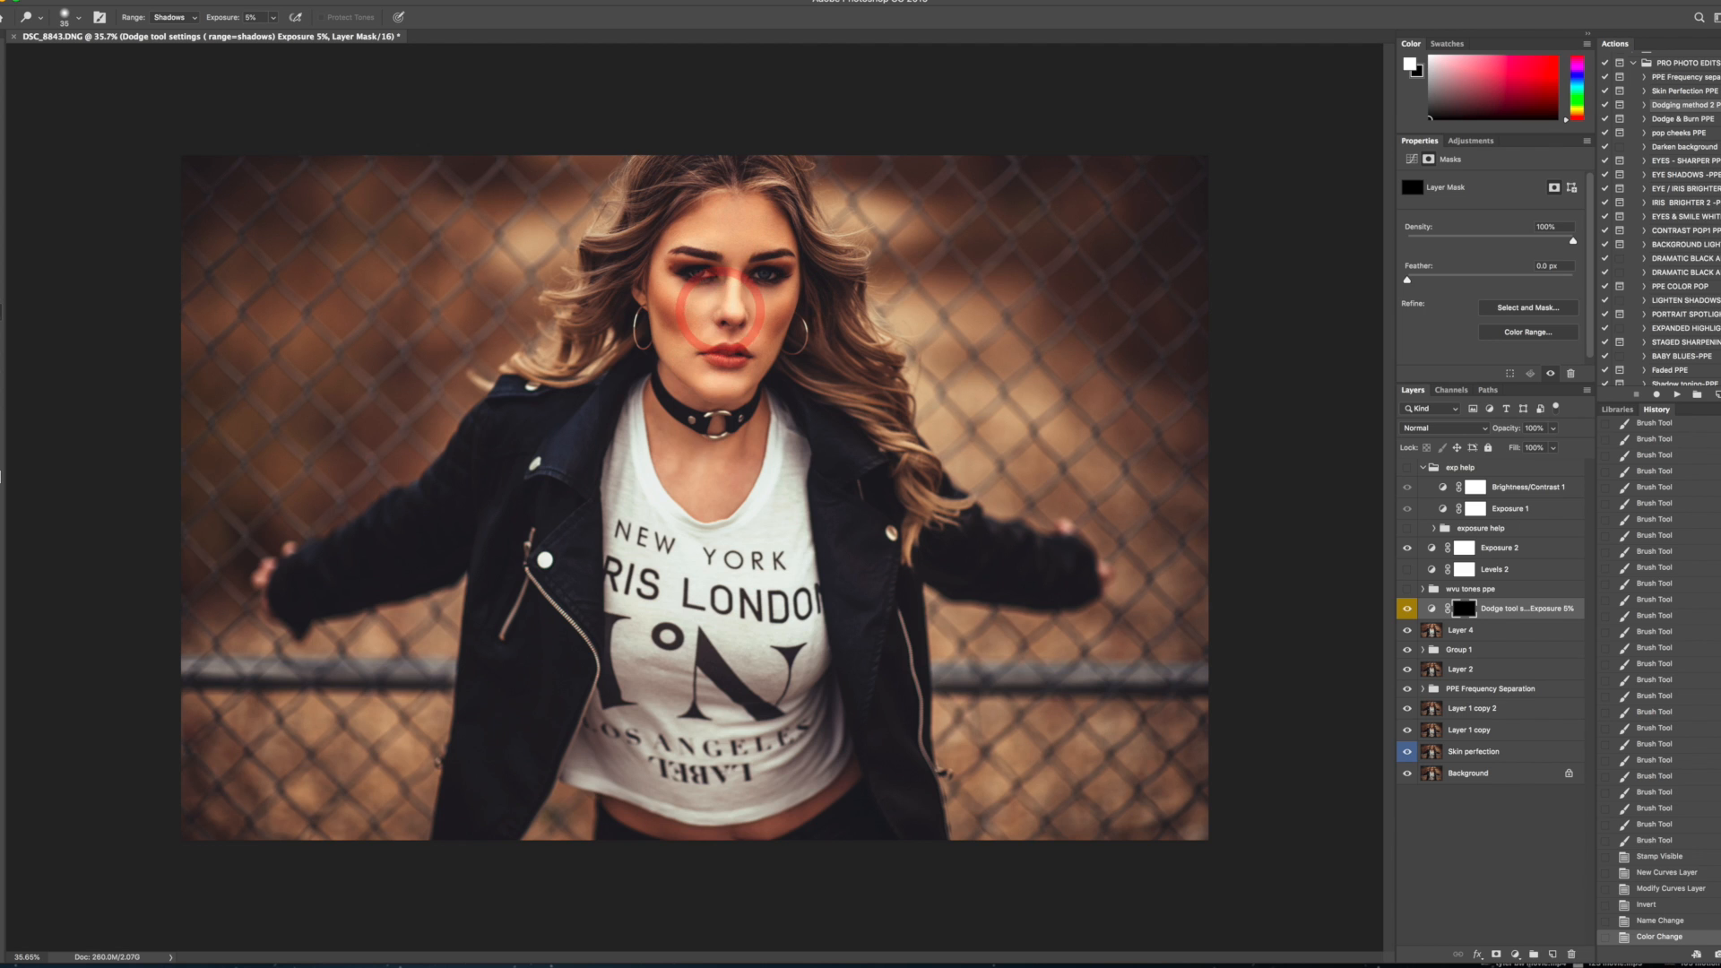
key(bracketright)
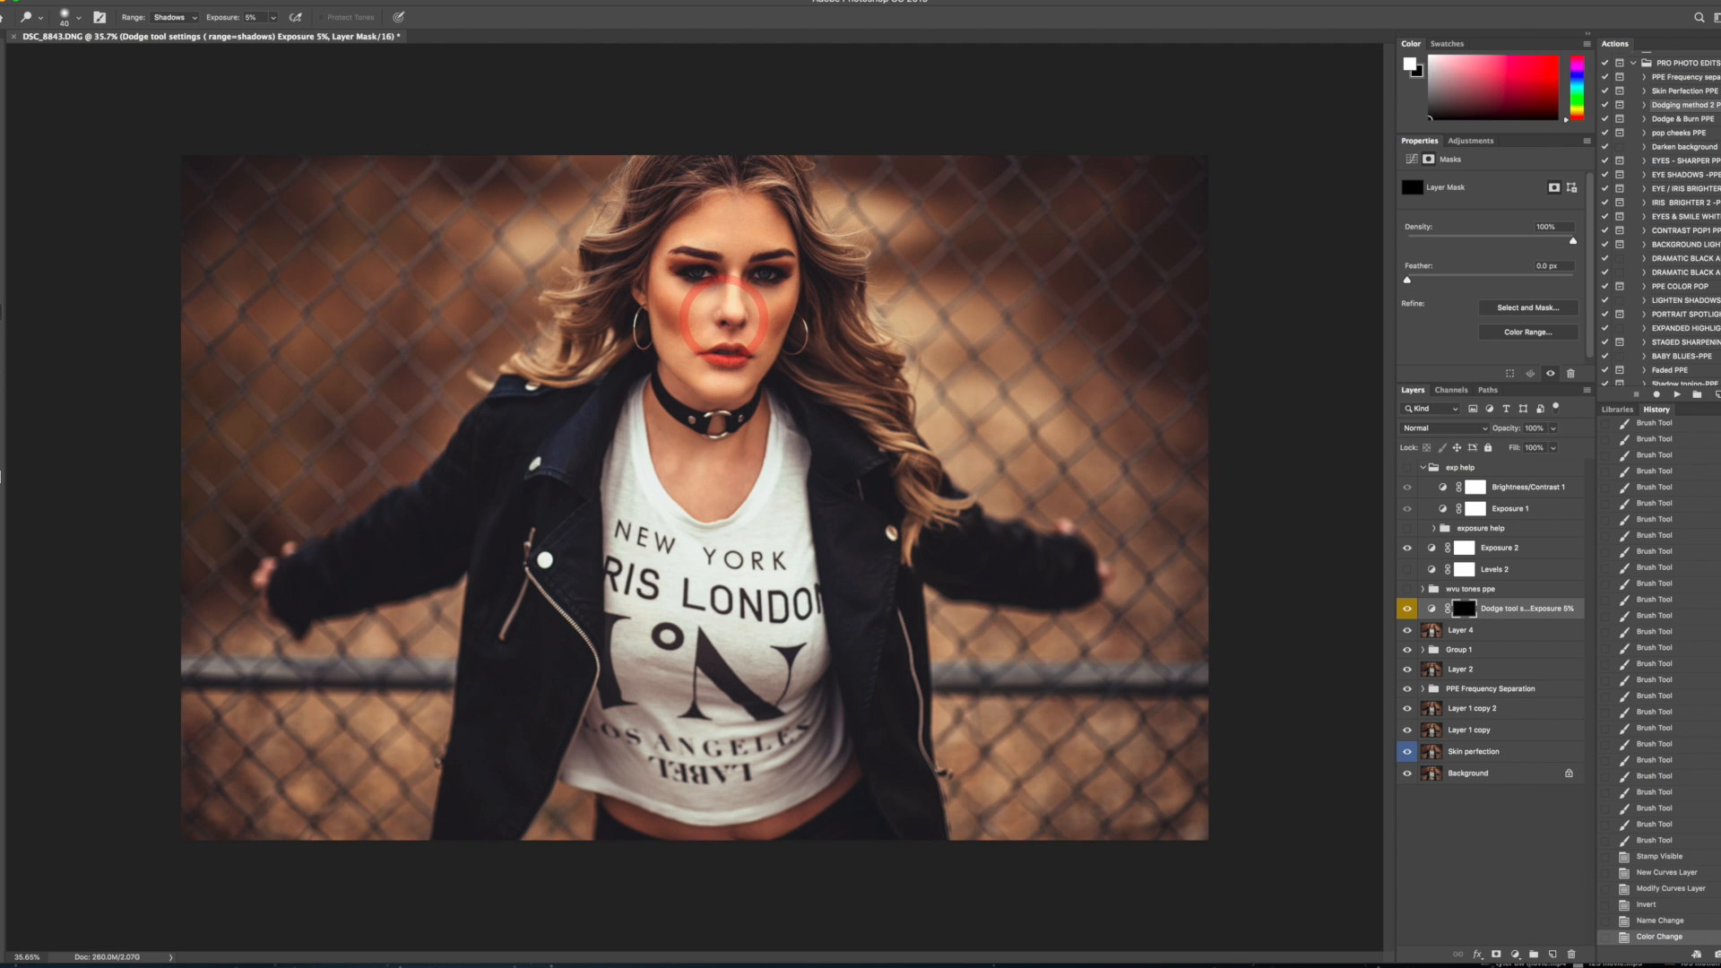
scroll(702, 430, up, 3)
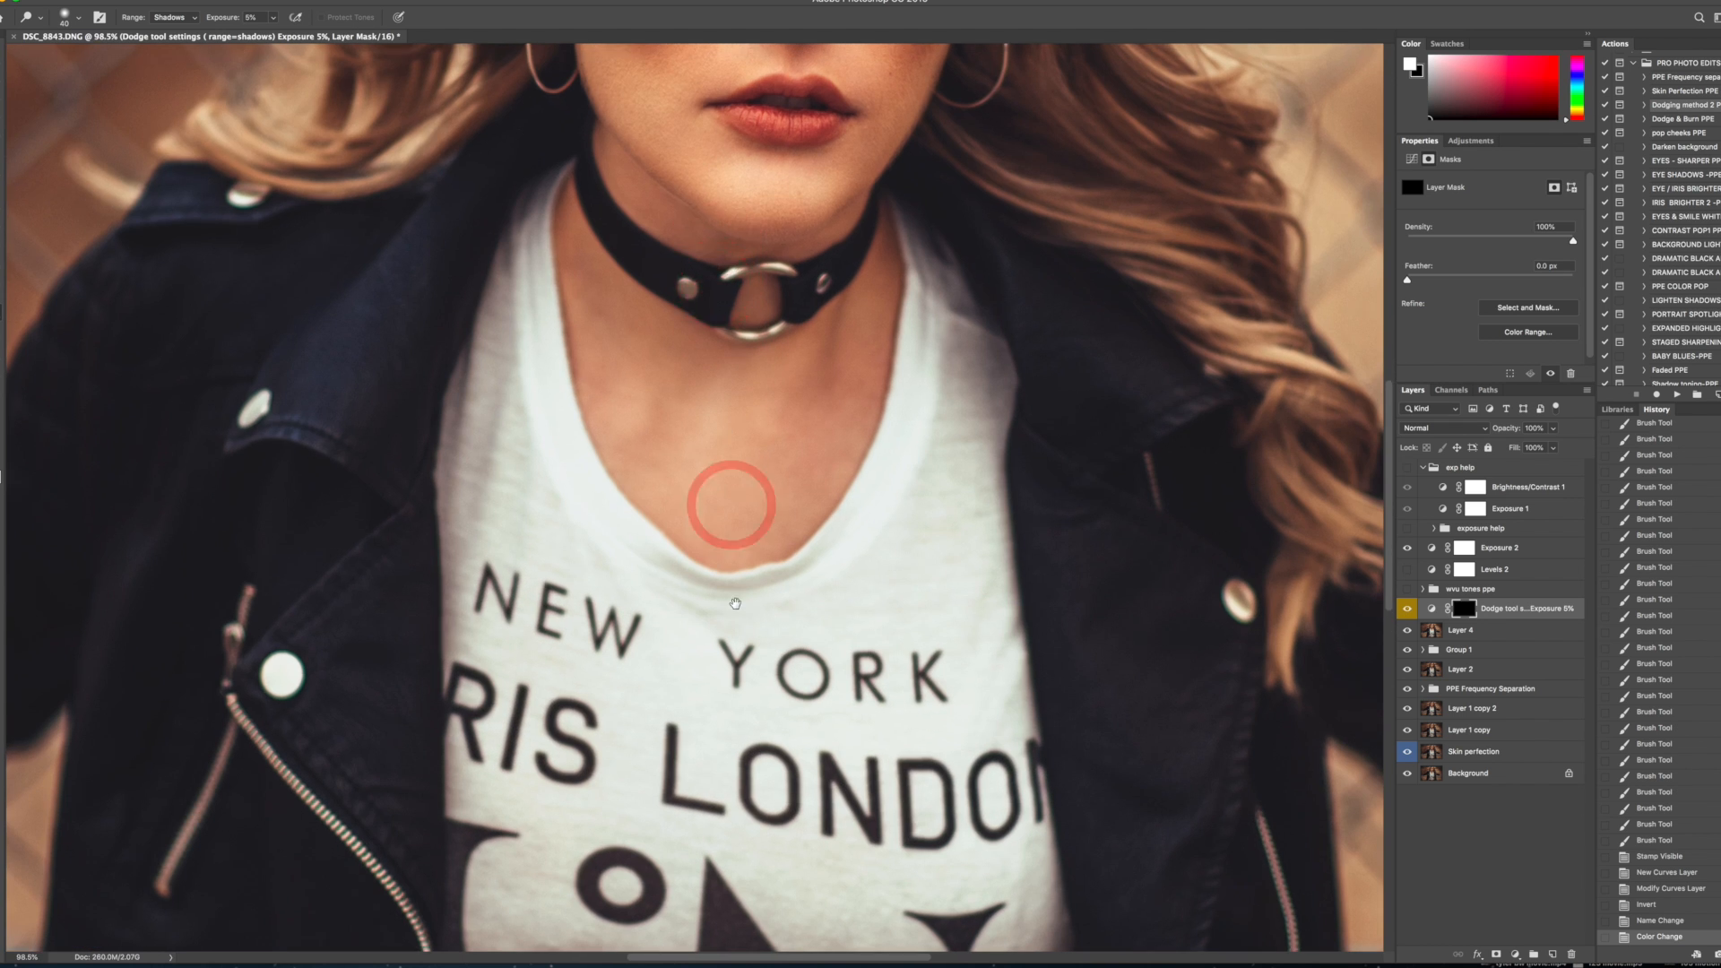
scroll(723, 385, up, 5)
key(bracketleft)
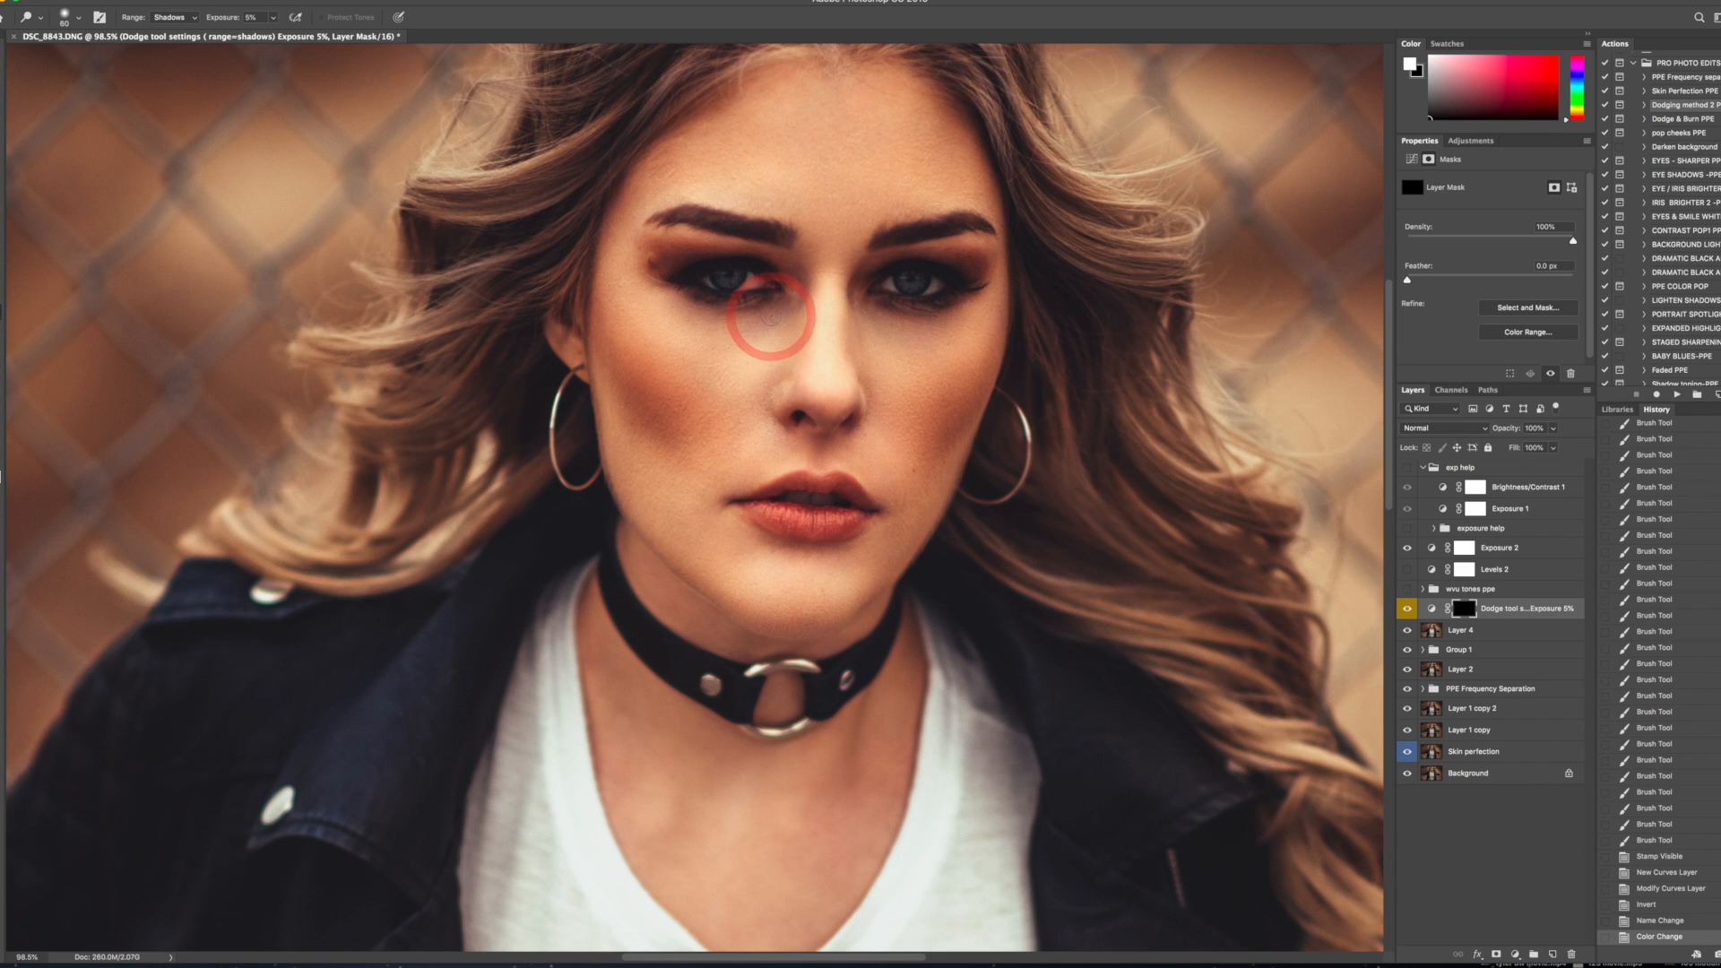
key(bracketleft)
key(bracketleft)
mouse_move(767, 319)
mouse_down()
mouse_move(740, 346)
mouse_move(750, 331)
mouse_move(672, 328)
mouse_move(726, 350)
mouse_up()
key(bracketright)
mouse_move(900, 333)
mouse_down()
mouse_move(953, 321)
mouse_move(888, 335)
mouse_move(912, 355)
mouse_move(932, 328)
mouse_move(855, 278)
mouse_move(846, 290)
mouse_move(875, 270)
mouse_move(867, 366)
mouse_move(858, 321)
mouse_move(861, 348)
mouse_move(780, 307)
mouse_move(807, 282)
mouse_move(785, 231)
mouse_move(836, 210)
mouse_move(856, 228)
mouse_move(830, 182)
mouse_move(914, 132)
mouse_up()
- Continue dodging the face highlights on the same curves mask, varying the Dodge tool's brush size for each area
key(bracketleft)
key(bracketleft)
key(bracketright)
key(bracketleft)
key(bracketright)
key(bracketright)
key(bracketright)
key(bracketright)
key(bracketright)
key(bracketright)
key(bracketleft)
key(bracketleft)
mouse_move(749, 437)
mouse_down()
mouse_move(760, 389)
mouse_move(705, 448)
mouse_move(757, 400)
mouse_up()
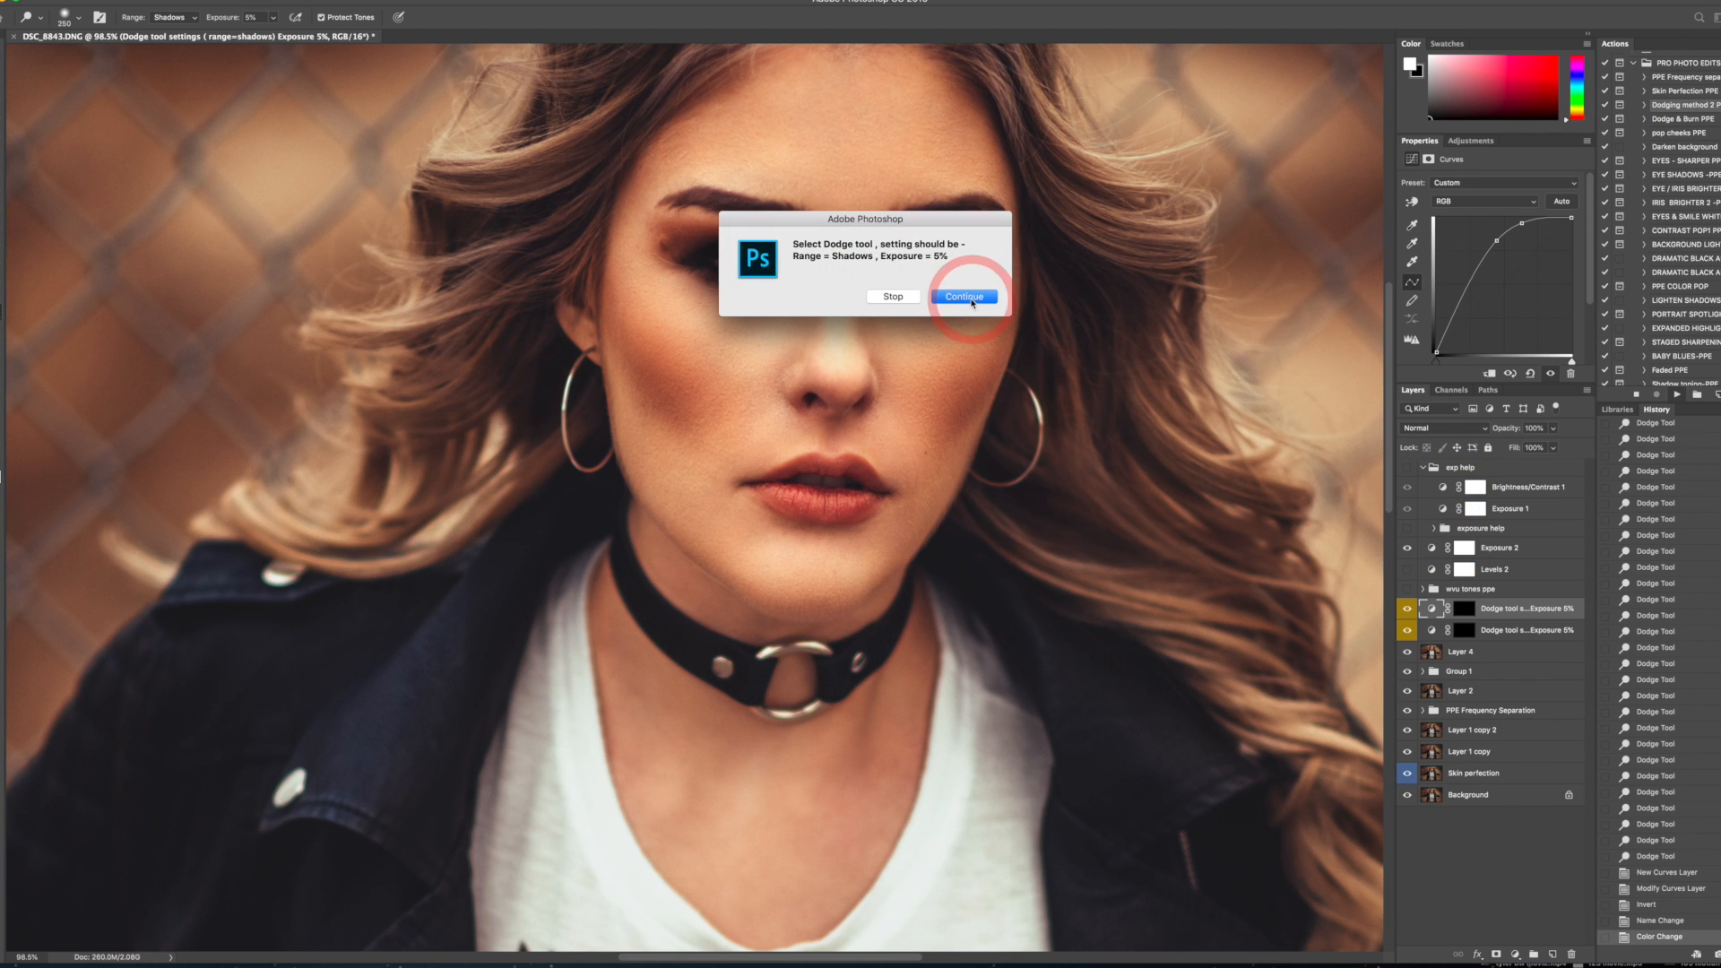
- Continue past the message of the repeated Dodging method 2 PPE action and target the new upper curves layer's mask
key(Return)
click(1467, 615)
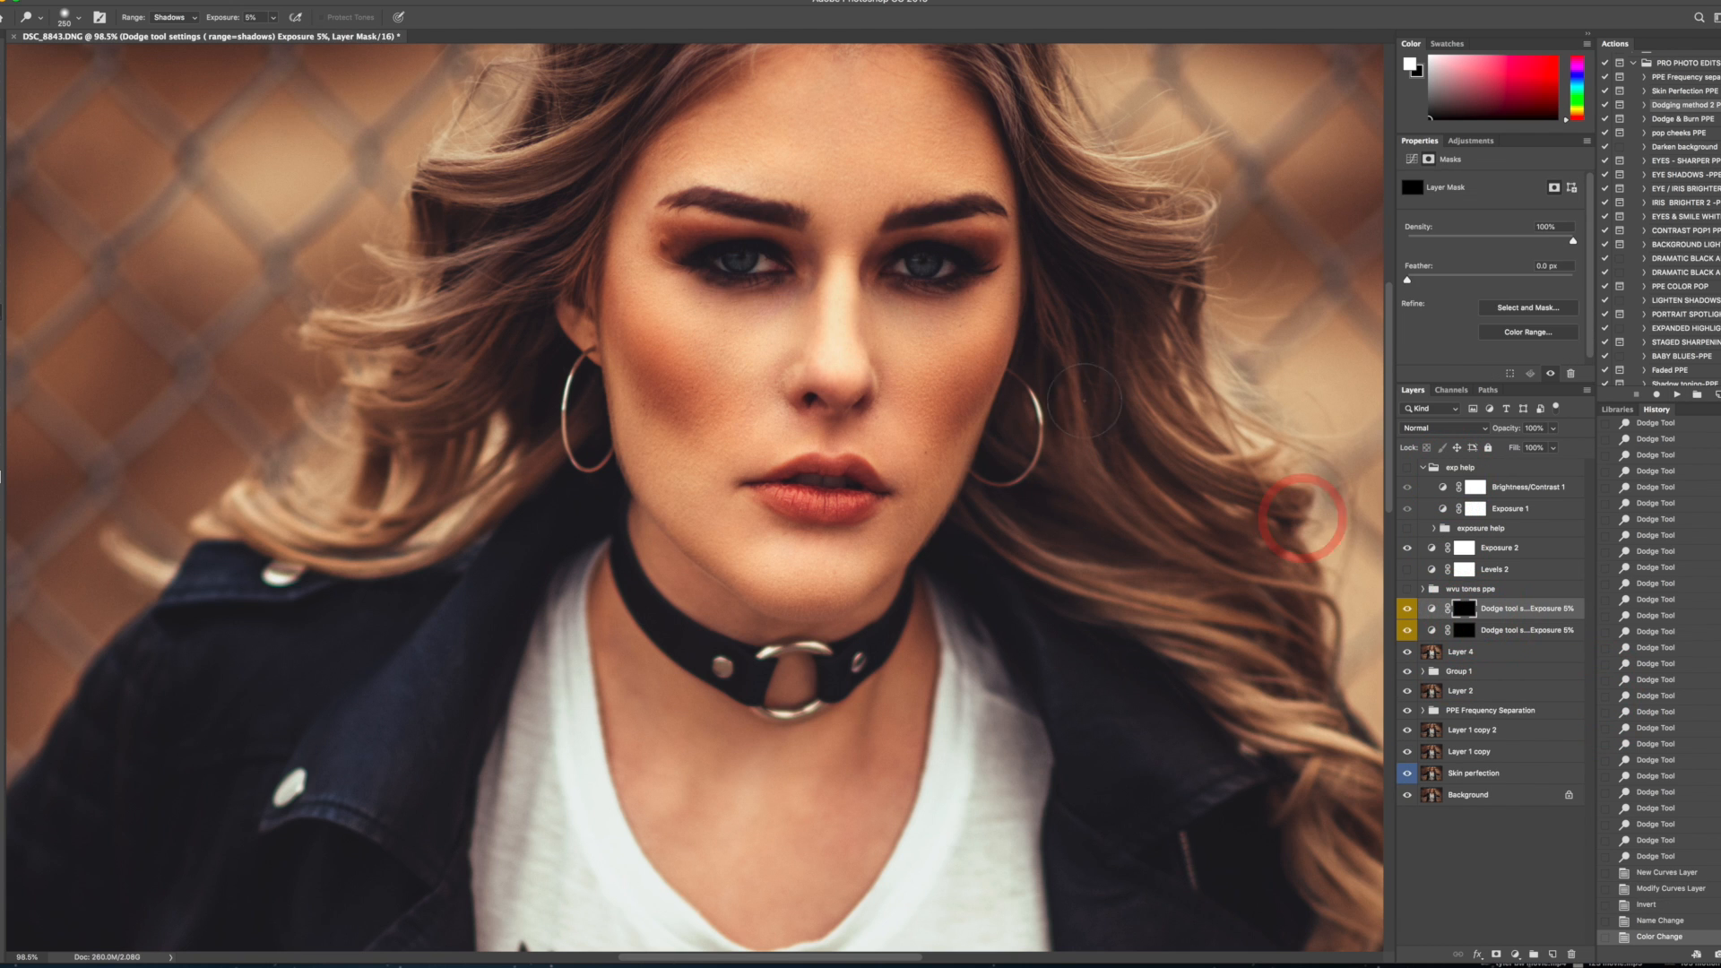
- Dodge the forehead highlight down towards the brows on the upper curves mask, using an enlarged Dodge brush at 5% exposure
drag(887, 245, 879, 379)
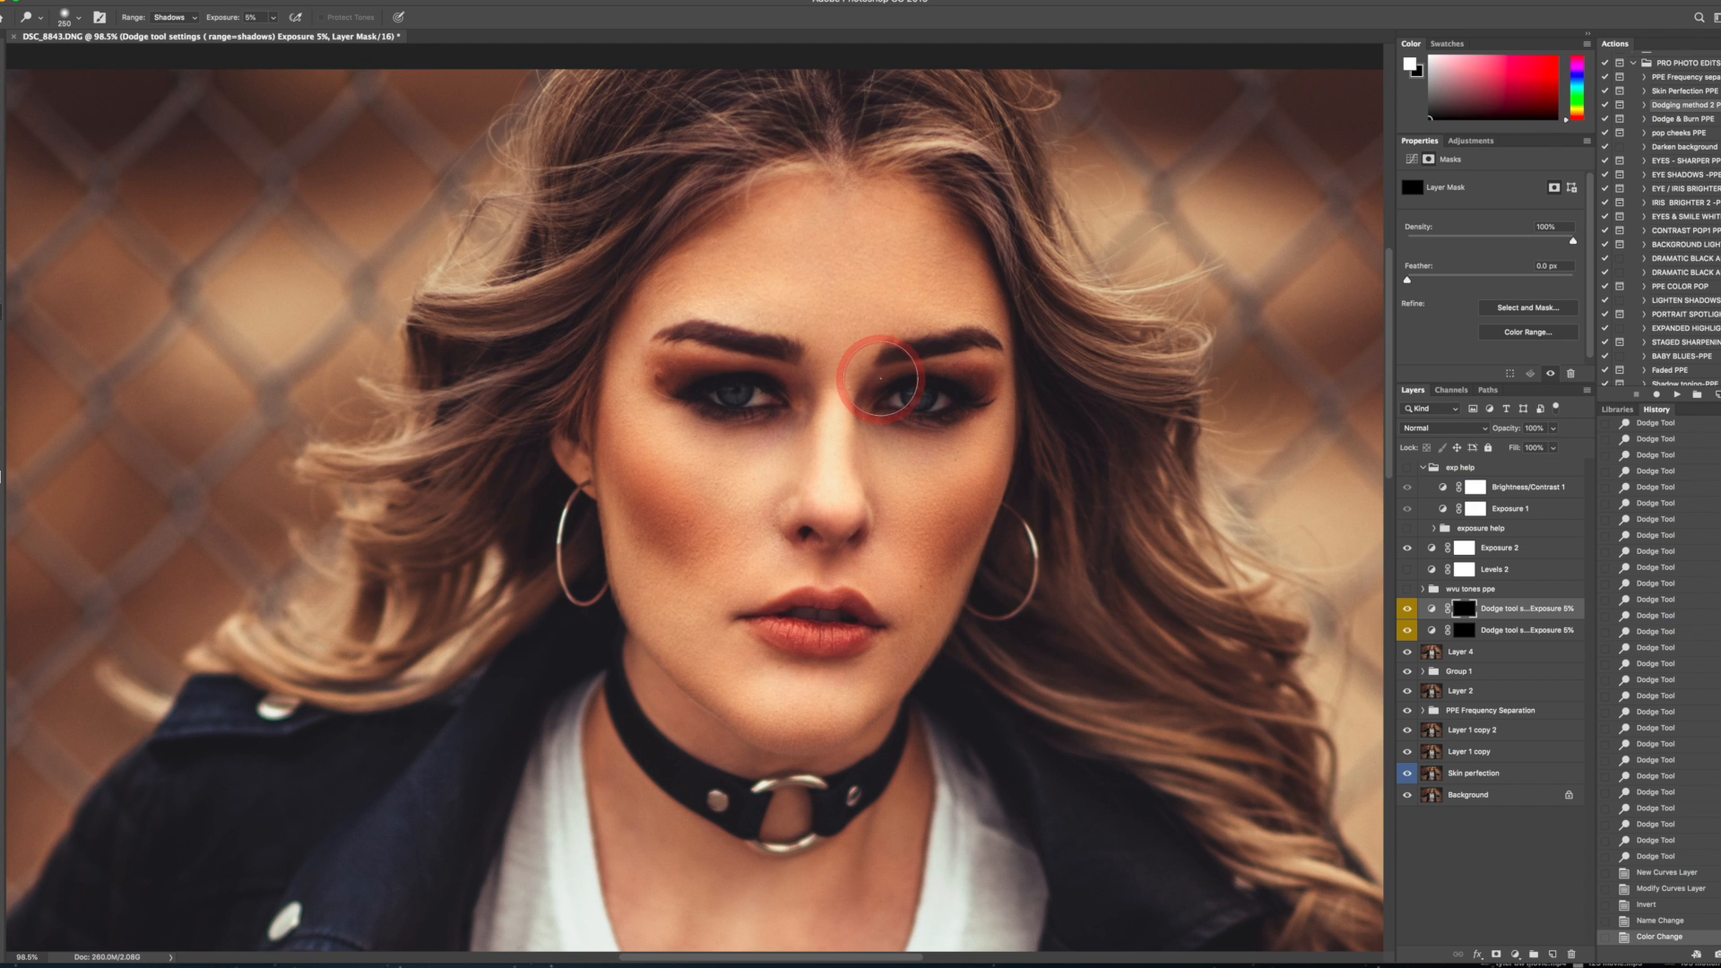
key(super+minus)
key(super+minus)
key(bracketright)
key(bracketright)
key(bracketright)
key(bracketright)
key(bracketright)
key(bracketright)
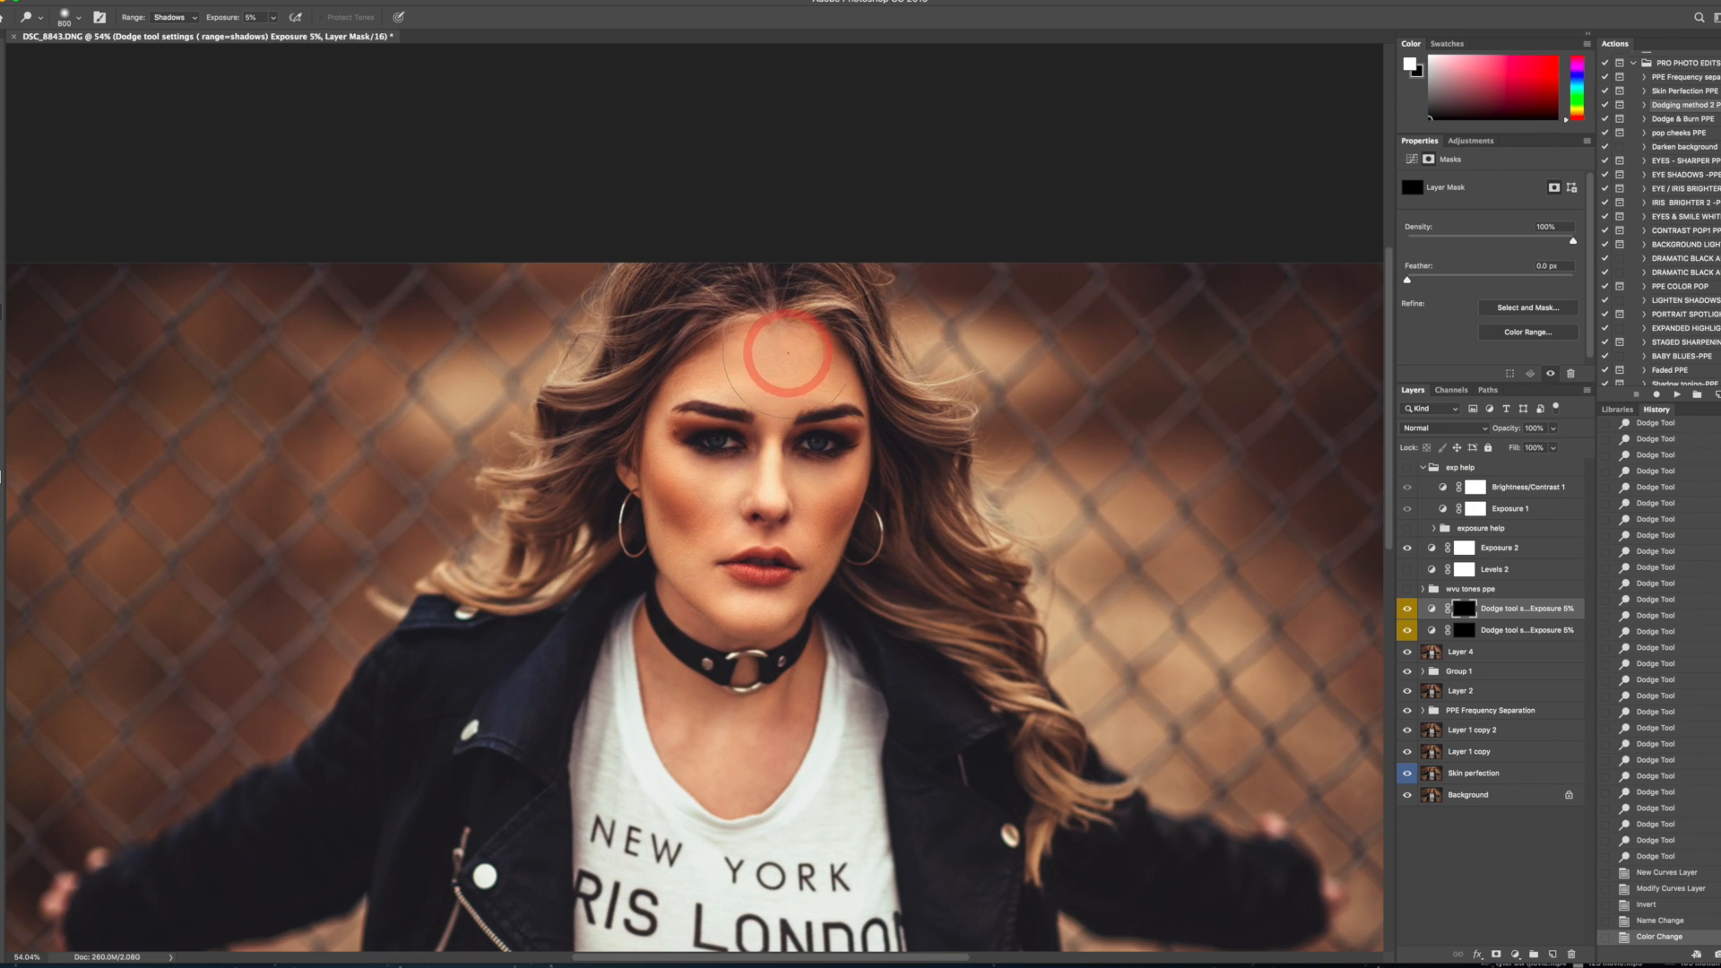
mouse_move(782, 348)
mouse_down()
mouse_move(769, 428)
mouse_move(766, 349)
mouse_move(765, 412)
mouse_move(750, 384)
mouse_move(754, 353)
mouse_move(769, 494)
mouse_move(773, 451)
mouse_move(772, 490)
mouse_move(739, 440)
mouse_move(632, 428)
mouse_move(772, 456)
mouse_move(814, 444)
mouse_up()
key(bracketleft)
key(bracketleft)
key(bracketleft)
key(bracketleft)
key(bracketleft)
key(bracketleft)
key(bracketleft)
key(bracketleft)
key(bracketleft)
key(bracketleft)
key(bracketright)
key(bracketright)
key(bracketright)
key(bracketright)
key(bracketleft)
key(bracketleft)
- Dodge the cheeks under both eyes and the area around the lips on the same mask, adjusting the brush size for each spot
mouse_move(726, 498)
mouse_down()
mouse_move(665, 465)
mouse_move(727, 497)
mouse_move(653, 450)
mouse_move(696, 497)
mouse_up()
key(bracketleft)
key(bracketleft)
key(bracketright)
key(bracketright)
mouse_move(826, 506)
mouse_down()
mouse_move(812, 496)
mouse_move(857, 485)
mouse_move(820, 508)
mouse_up()
key(bracketleft)
key(bracketleft)
mouse_move(778, 576)
mouse_down()
mouse_move(730, 569)
mouse_move(776, 575)
mouse_move(733, 567)
mouse_move(772, 549)
mouse_move(773, 526)
mouse_move(769, 551)
mouse_move(734, 561)
mouse_move(784, 556)
mouse_up()
key(bracketleft)
key(bracketleft)
key(bracketleft)
key(bracketleft)
key(bracketright)
key(bracketright)
key(bracketright)
key(bracketright)
key(bracketright)
- Build up the dodging from the nose across both cheeks and from the chin up to the mouth, resizing the brush for each area
mouse_move(754, 493)
mouse_down()
mouse_move(741, 537)
mouse_move(674, 574)
mouse_move(698, 570)
mouse_move(722, 606)
mouse_move(775, 608)
mouse_move(715, 603)
mouse_move(658, 543)
mouse_move(726, 526)
mouse_move(658, 453)
mouse_up()
key(bracketright)
key(bracketleft)
key(bracketright)
key(bracketright)
key(bracketright)
drag(825, 484, 844, 543)
key(bracketleft)
key(bracketleft)
key(bracketleft)
mouse_move(787, 596)
mouse_down()
mouse_move(813, 549)
mouse_move(790, 531)
mouse_move(822, 566)
mouse_move(775, 608)
mouse_move(733, 603)
mouse_move(776, 576)
mouse_move(737, 572)
mouse_move(779, 538)
mouse_up()
key(bracketleft)
key(bracketleft)
key(bracketleft)
key(bracketleft)
key(bracketright)
key(bracketright)
key(bracketright)
key(bracketright)
key(bracketright)
key(bracketright)
key(bracketright)
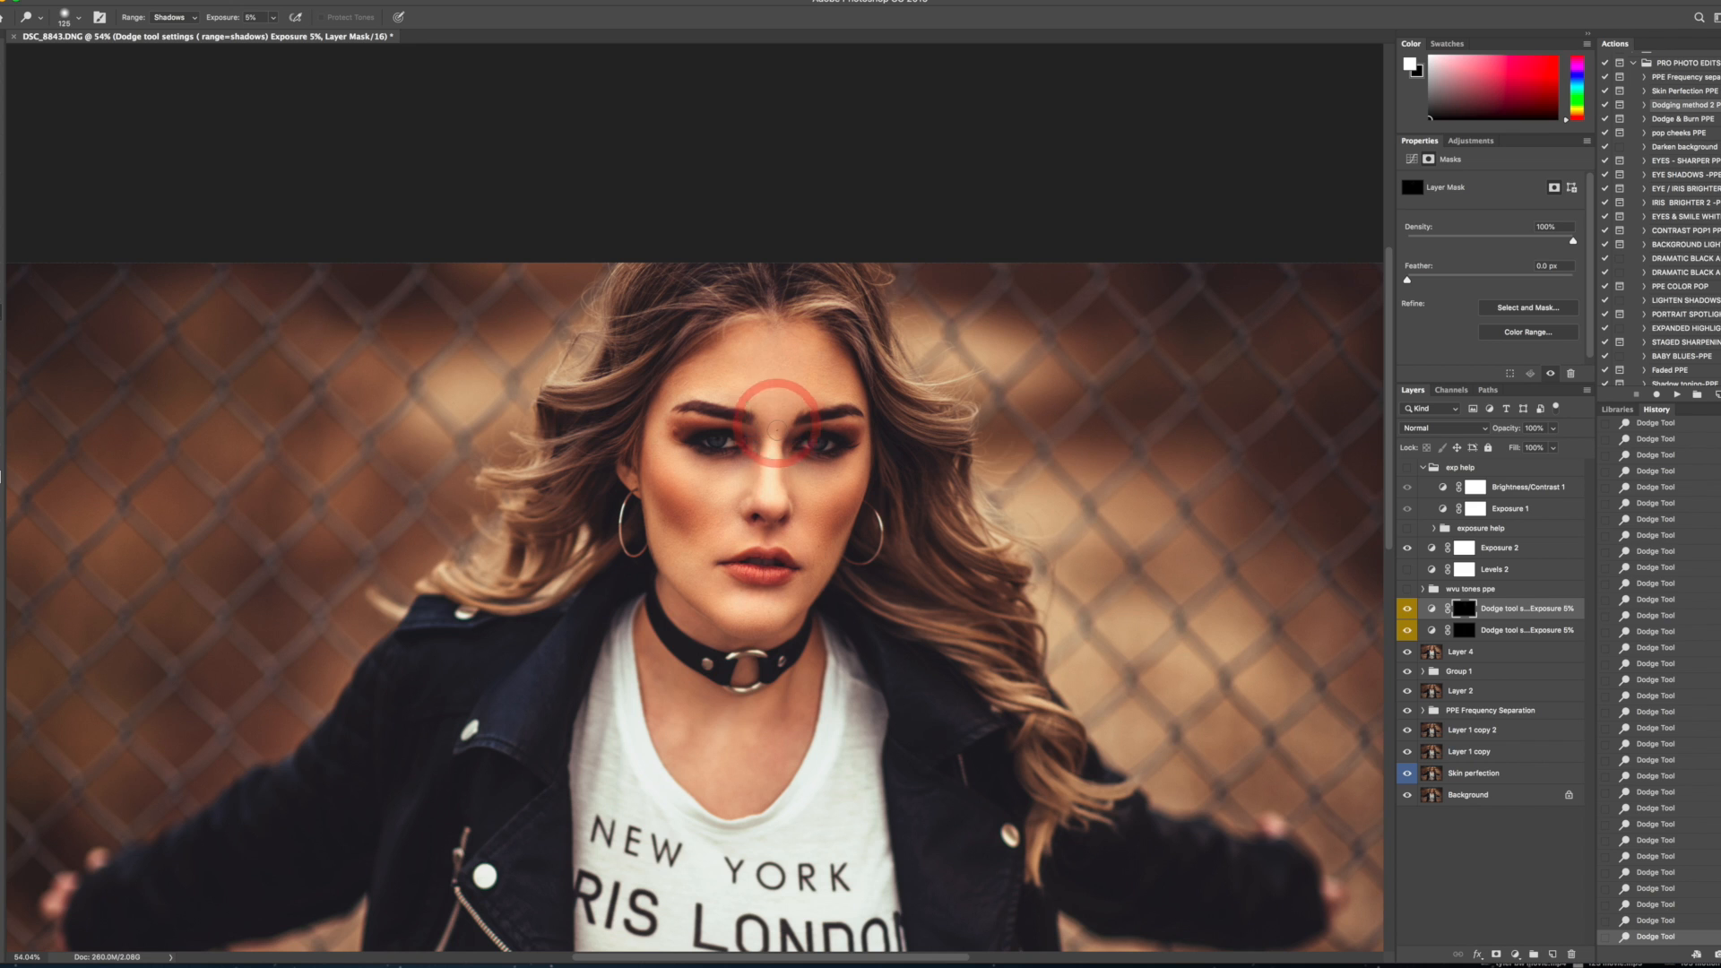
- Dodge the brow area and the front hairline on the same curves mask with a smaller Dodge brush
key(bracketleft)
key(bracketleft)
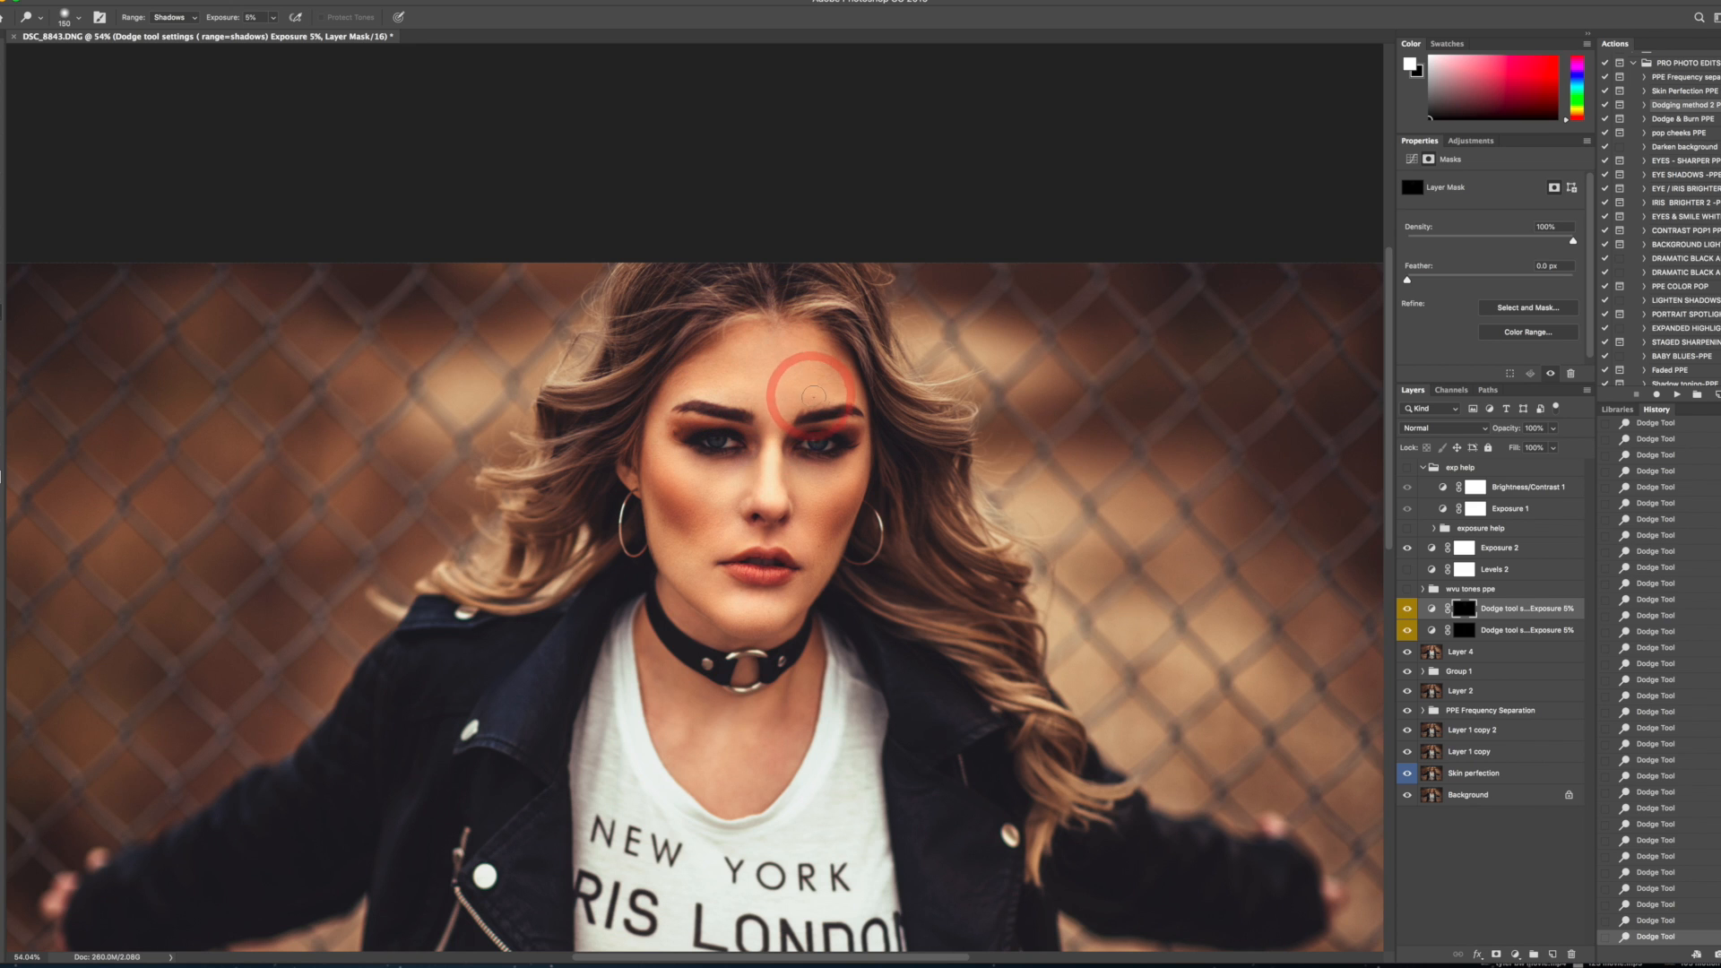
key(bracketleft)
key(bracketleft)
key(bracketright)
key(bracketright)
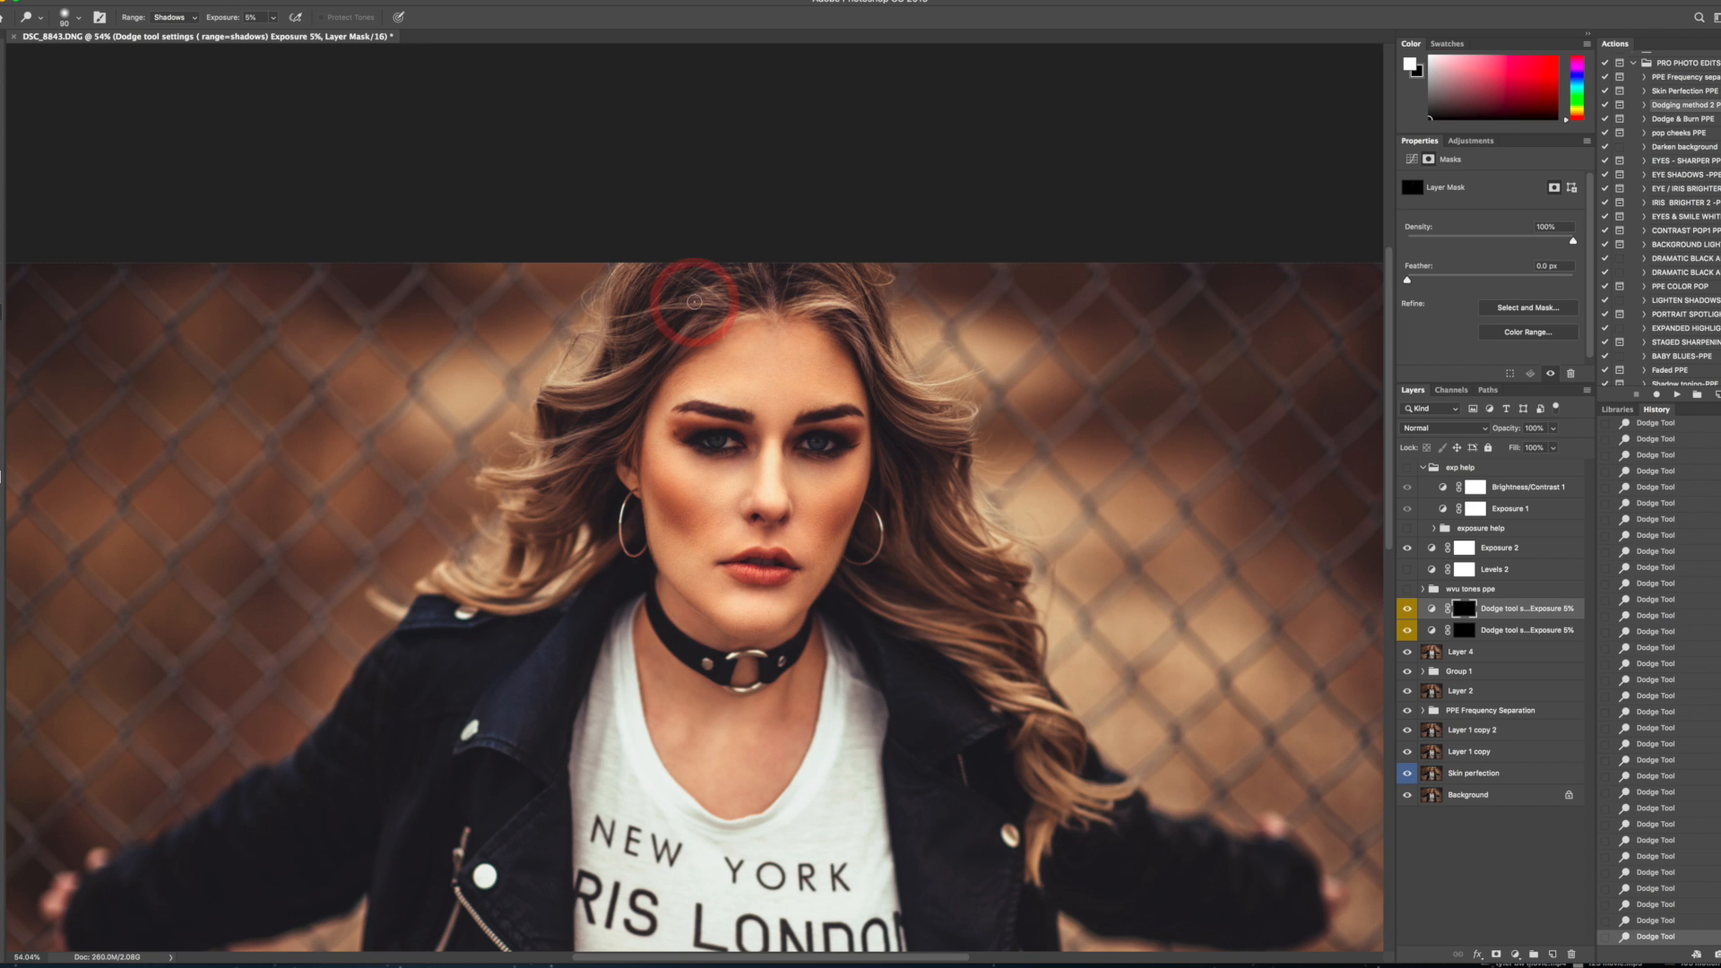
- Dodge the chest and neck highlights around the choker on the same curves mask, varying the brush size
key(bracketright)
key(bracketright)
key(bracketright)
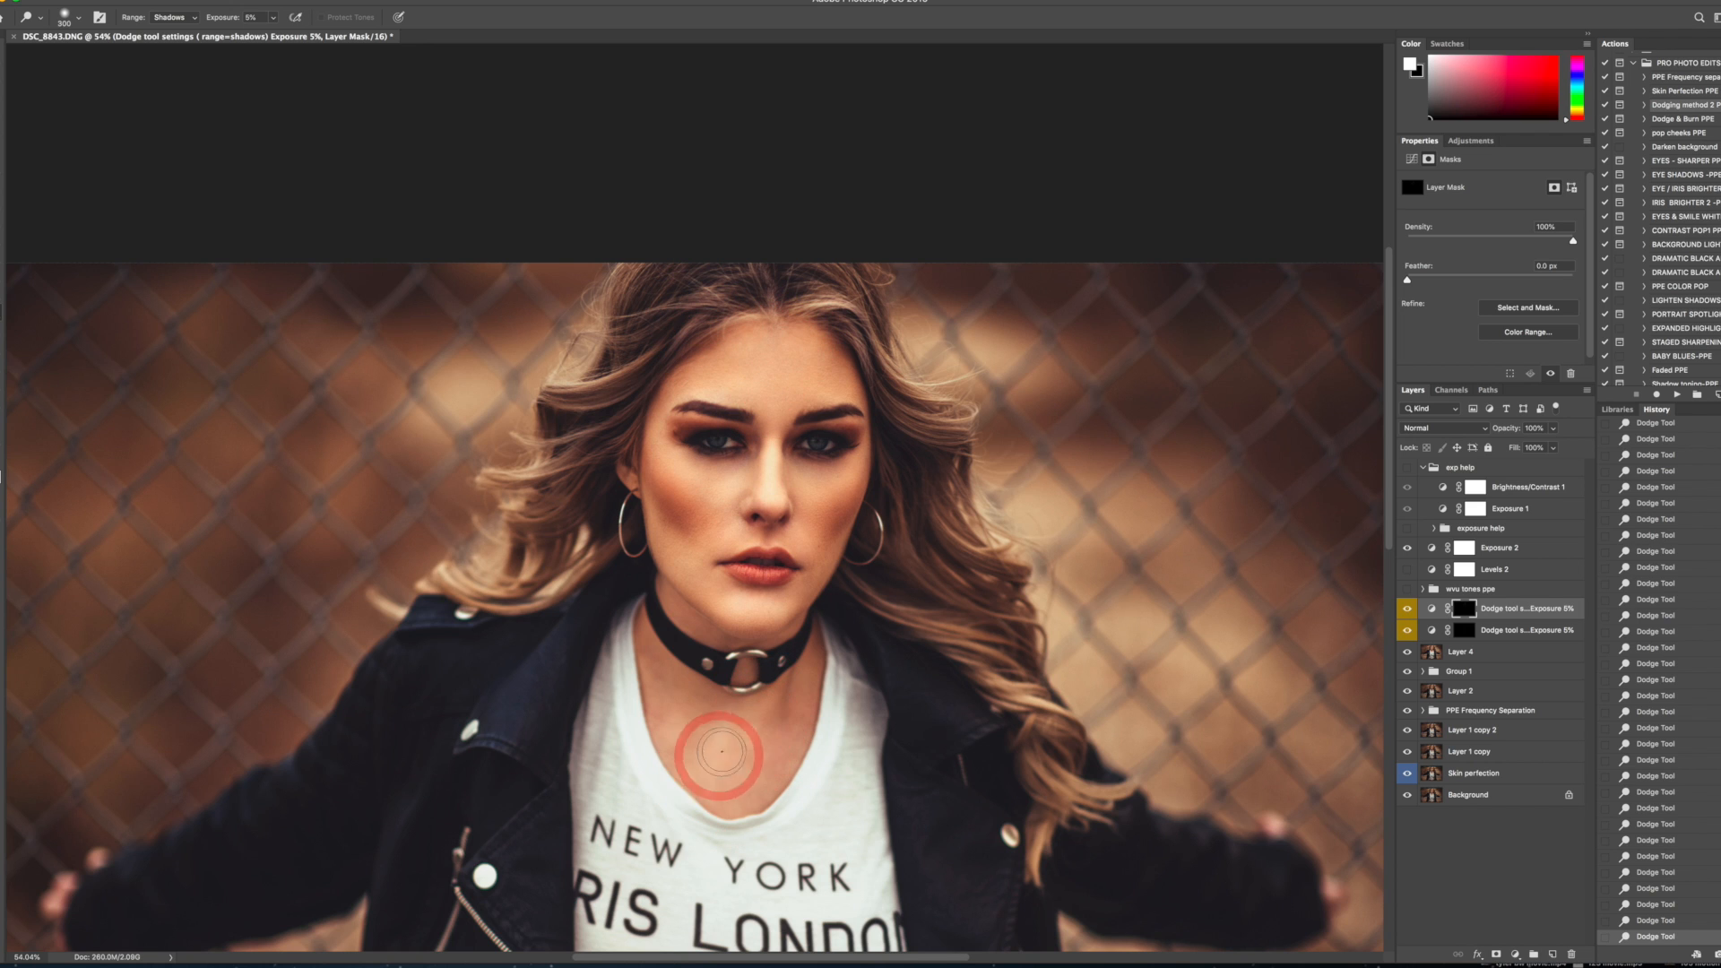
key(bracketleft)
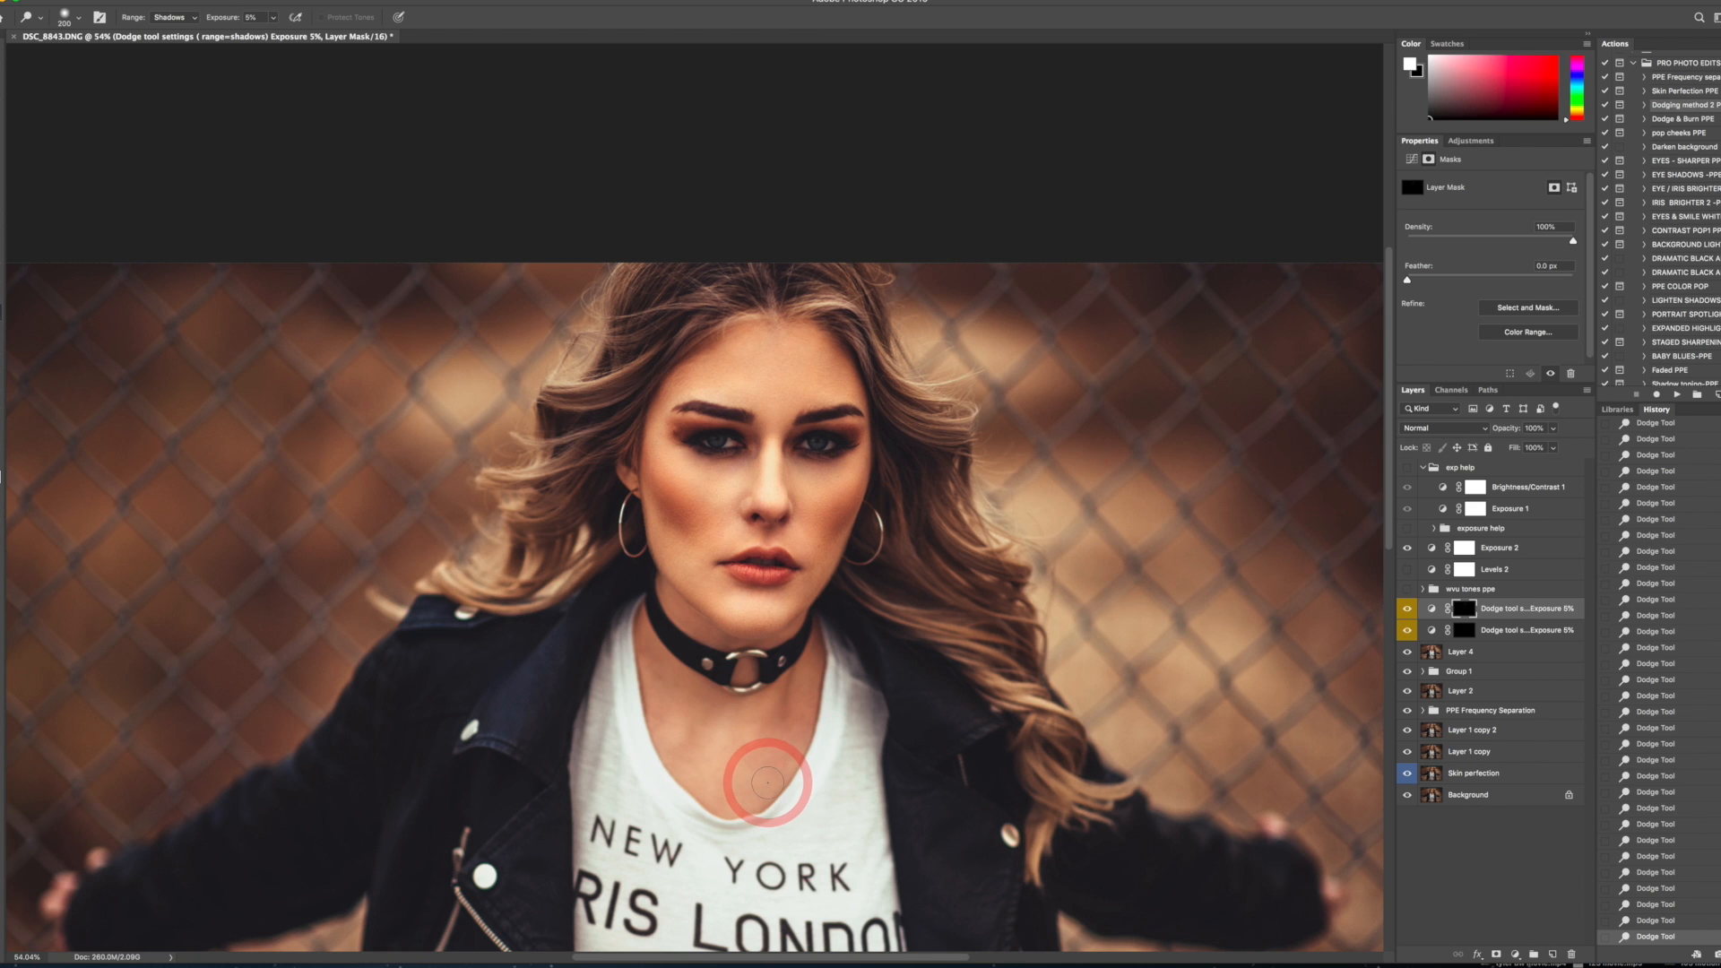
key(bracketleft)
key(bracketleft)
key(bracketleft)
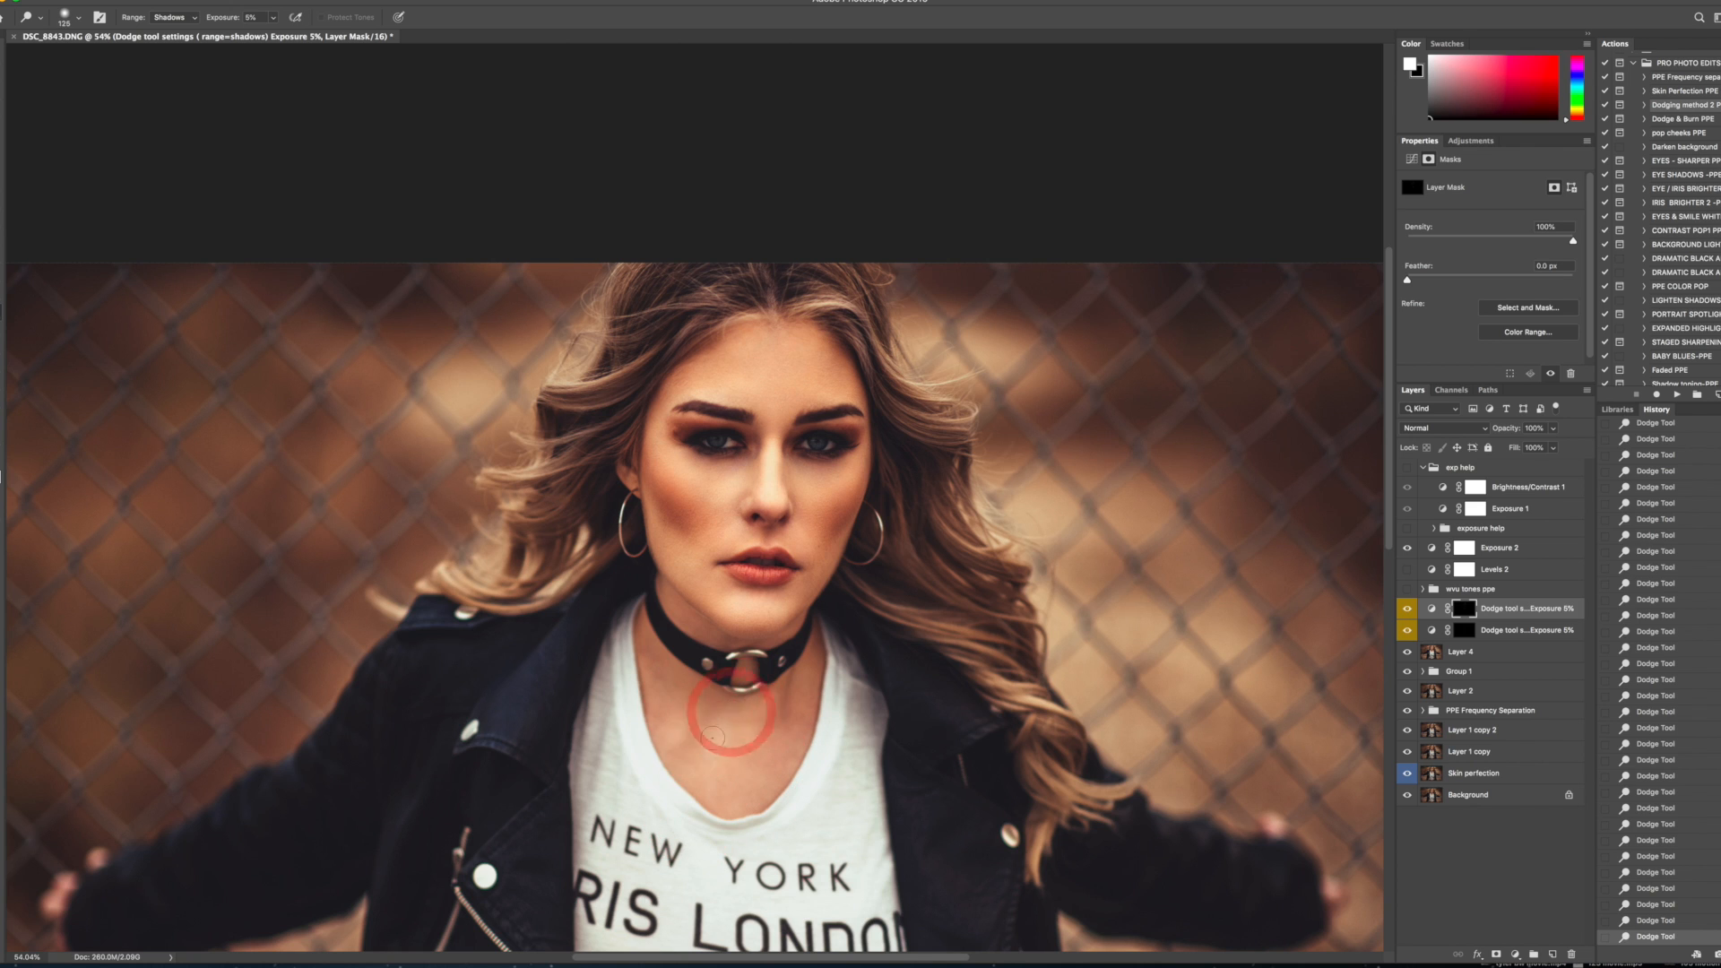
key(bracketright)
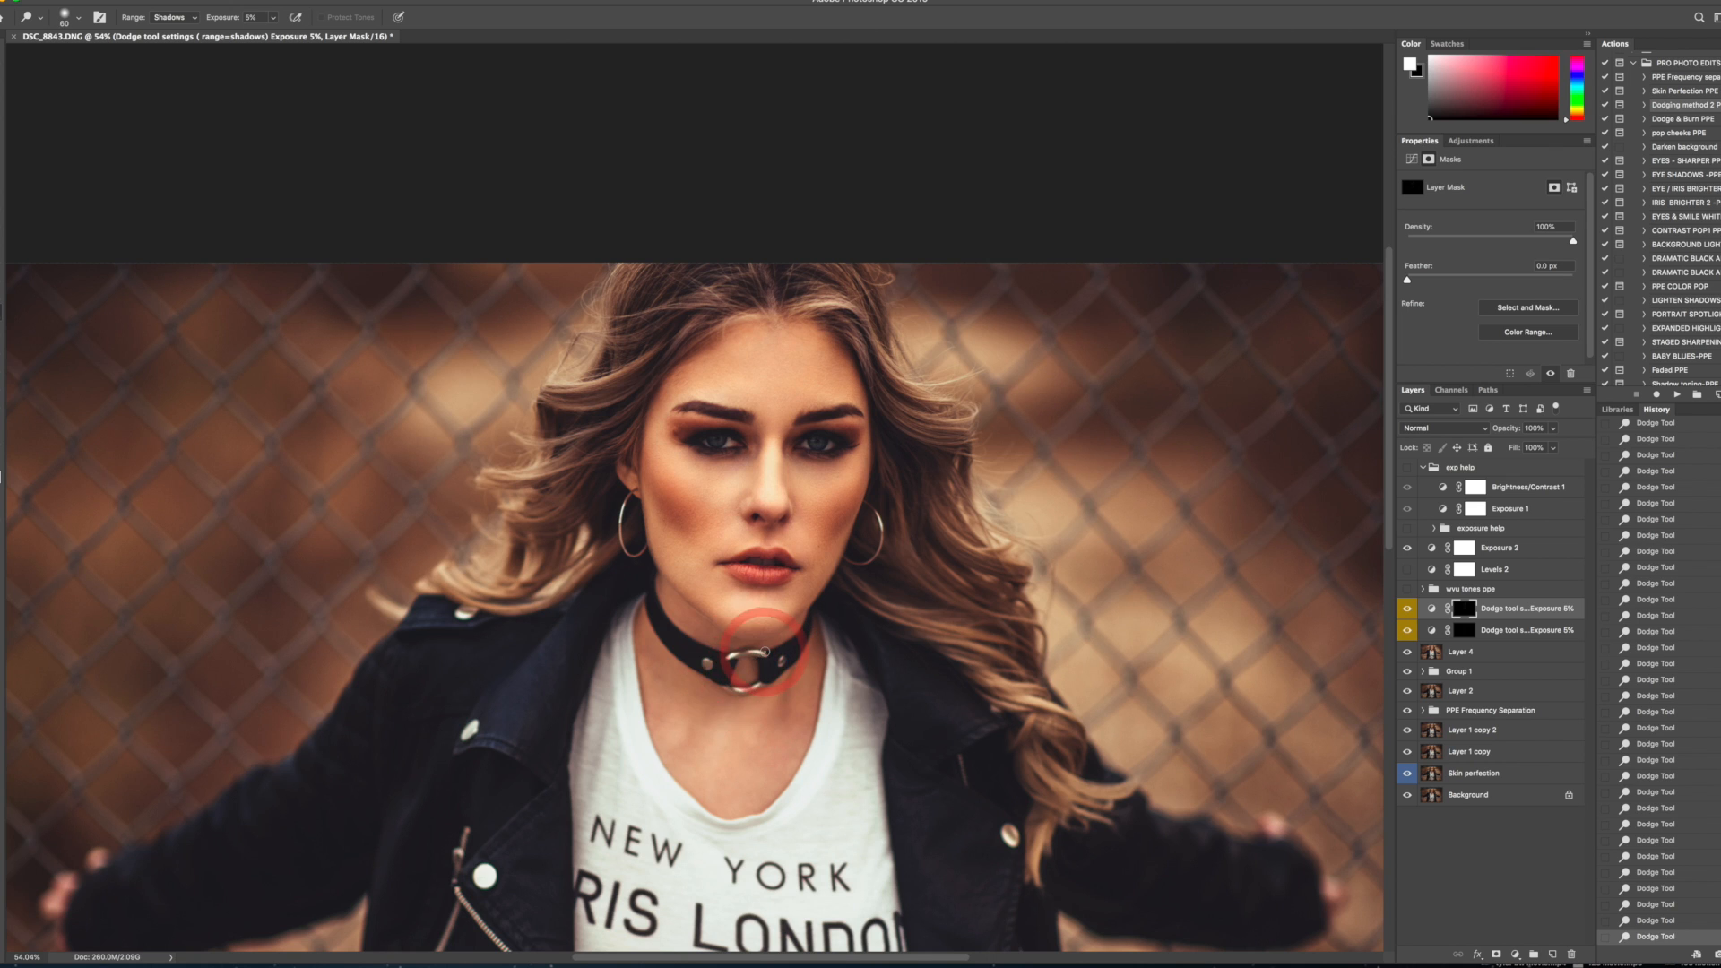
key(bracketright)
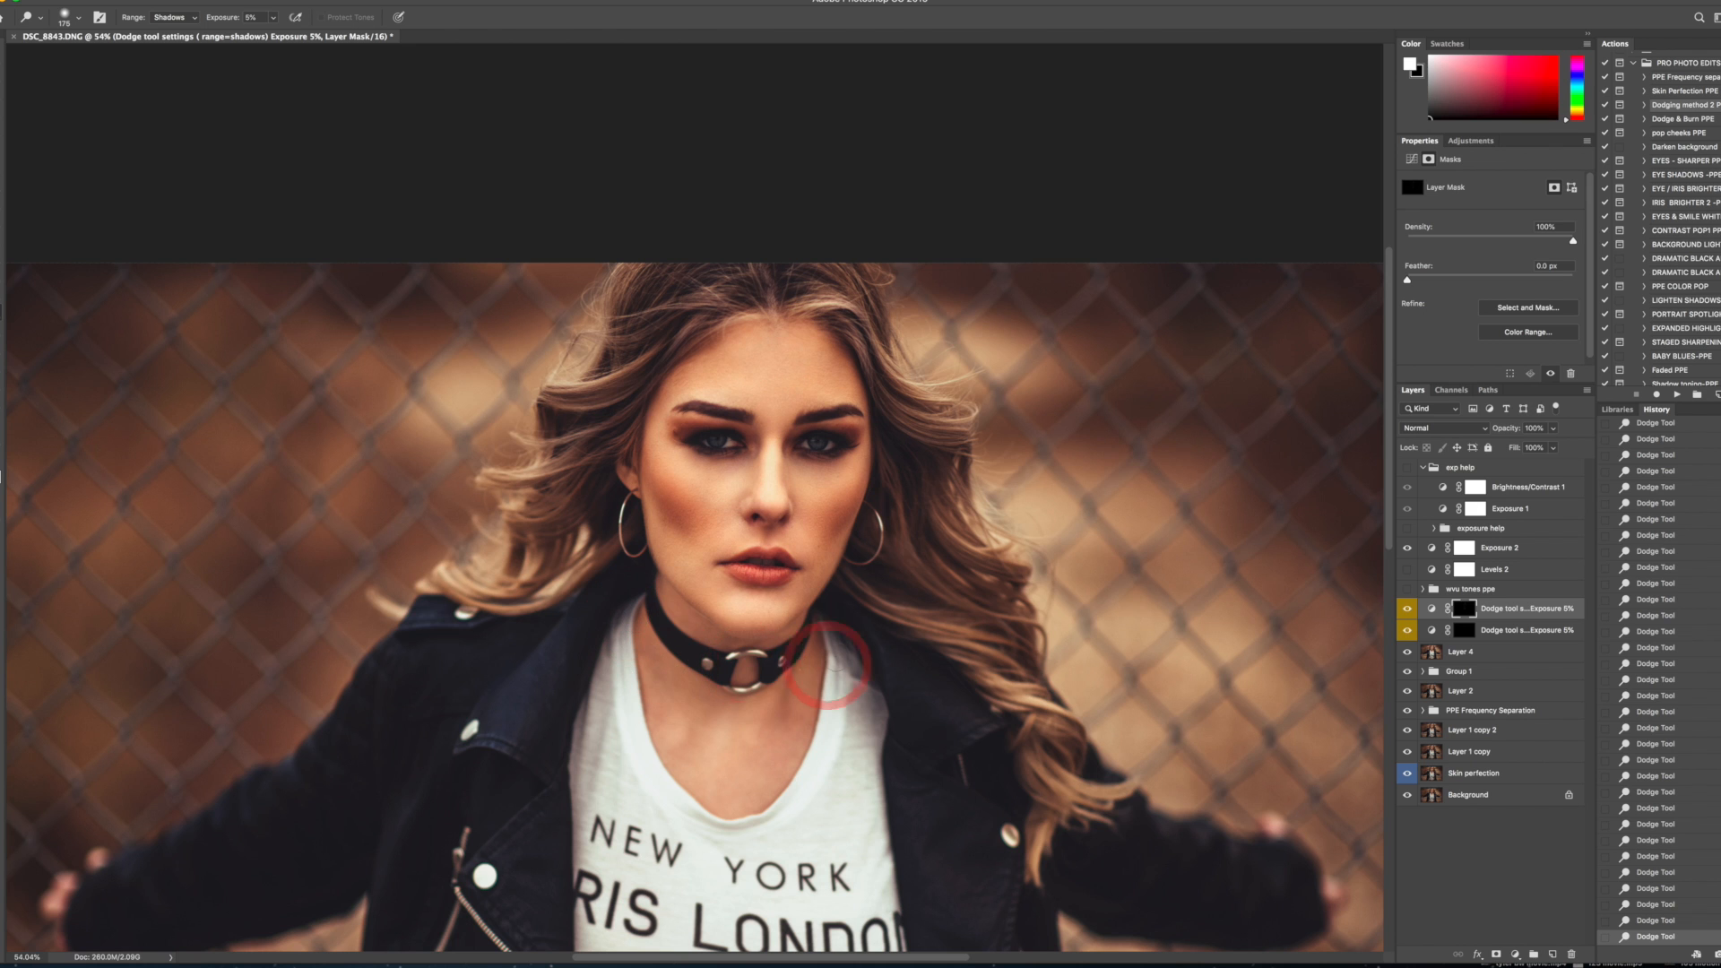
key(bracketright)
key(bracketright)
- Dodge the front of the white T-shirt on the same curves mask with a much larger Dodge brush
drag(753, 819, 744, 434)
drag(808, 913, 804, 864)
key(bracketright)
key(bracketright)
key(bracketright)
key(bracketright)
key(bracketright)
key(bracketright)
key(bracketright)
key(bracketright)
mouse_move(889, 805)
mouse_down()
mouse_move(868, 883)
mouse_move(803, 811)
mouse_up()
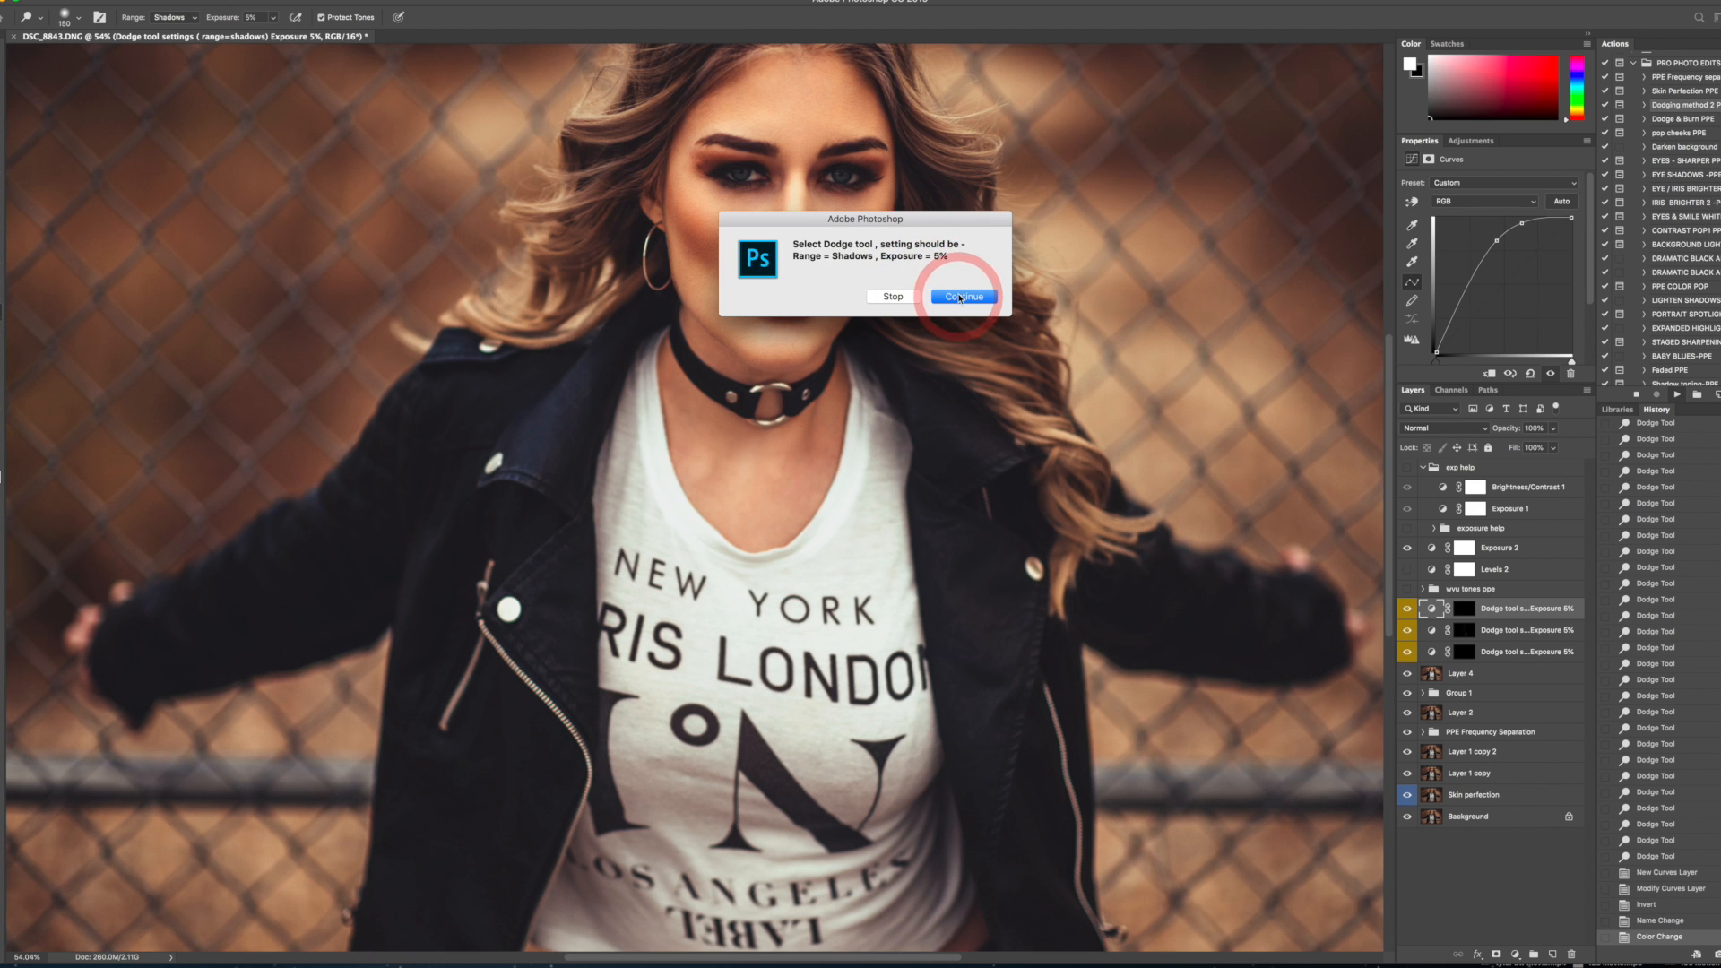
- Continue past the message of another Dodging method 2 PPE action and target the mask of the new third curves layer
click(959, 298)
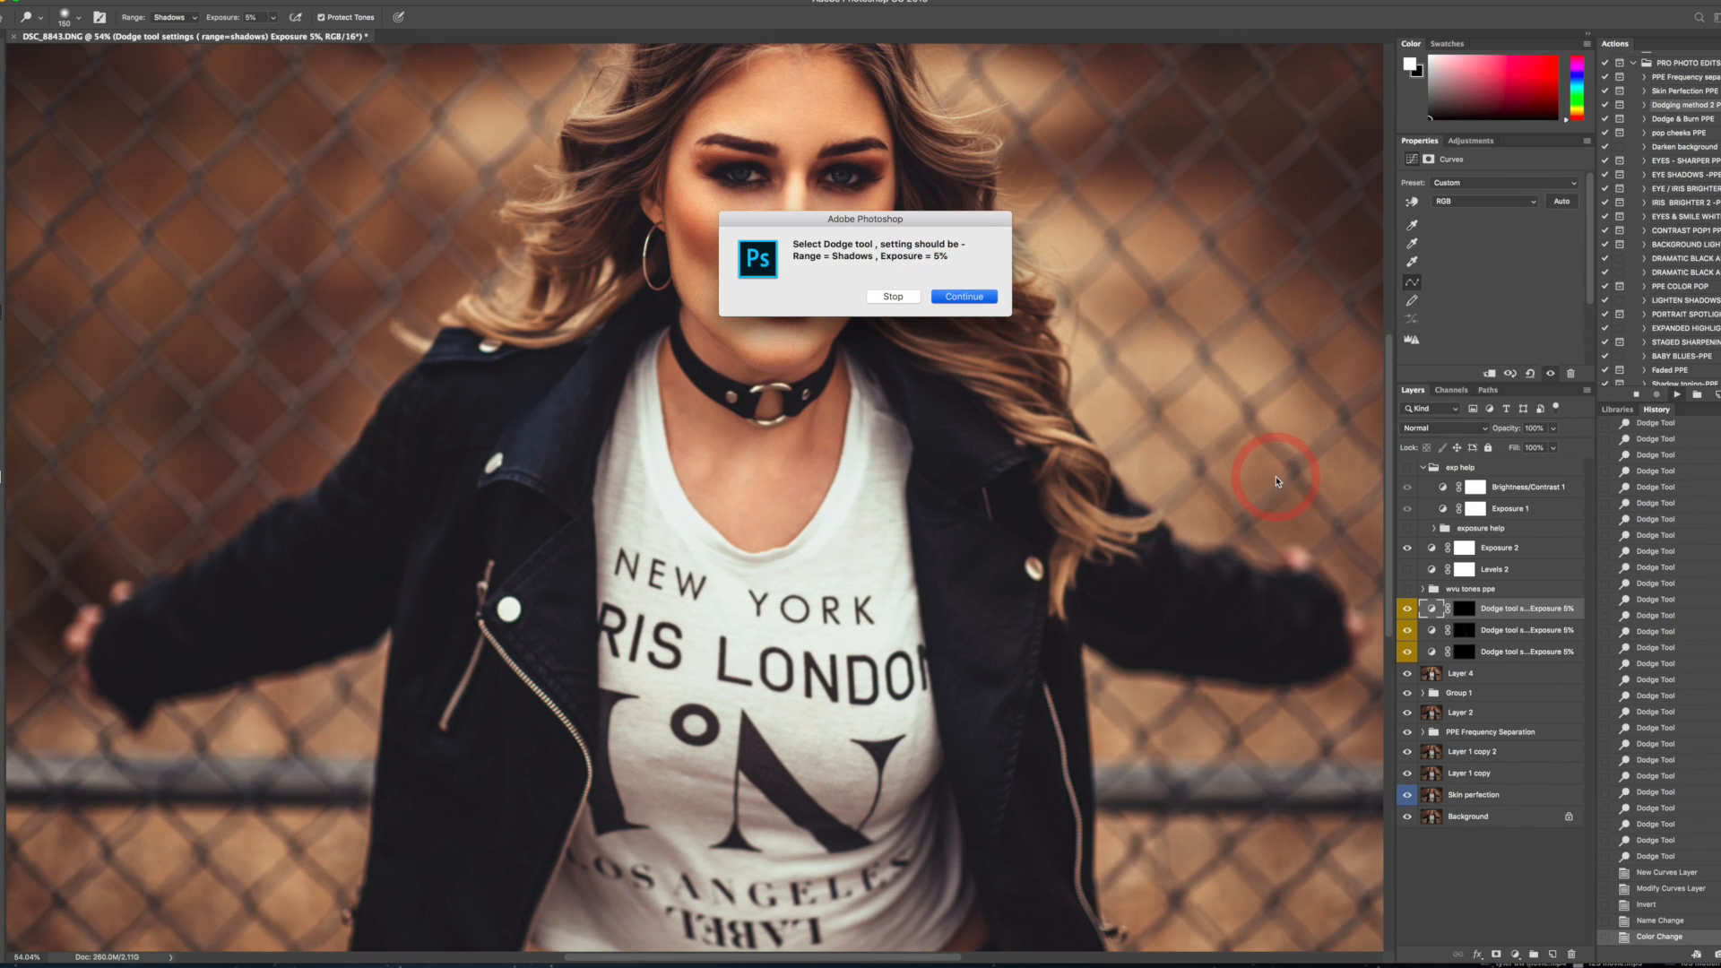
drag(970, 280, 1055, 486)
key(bracketright)
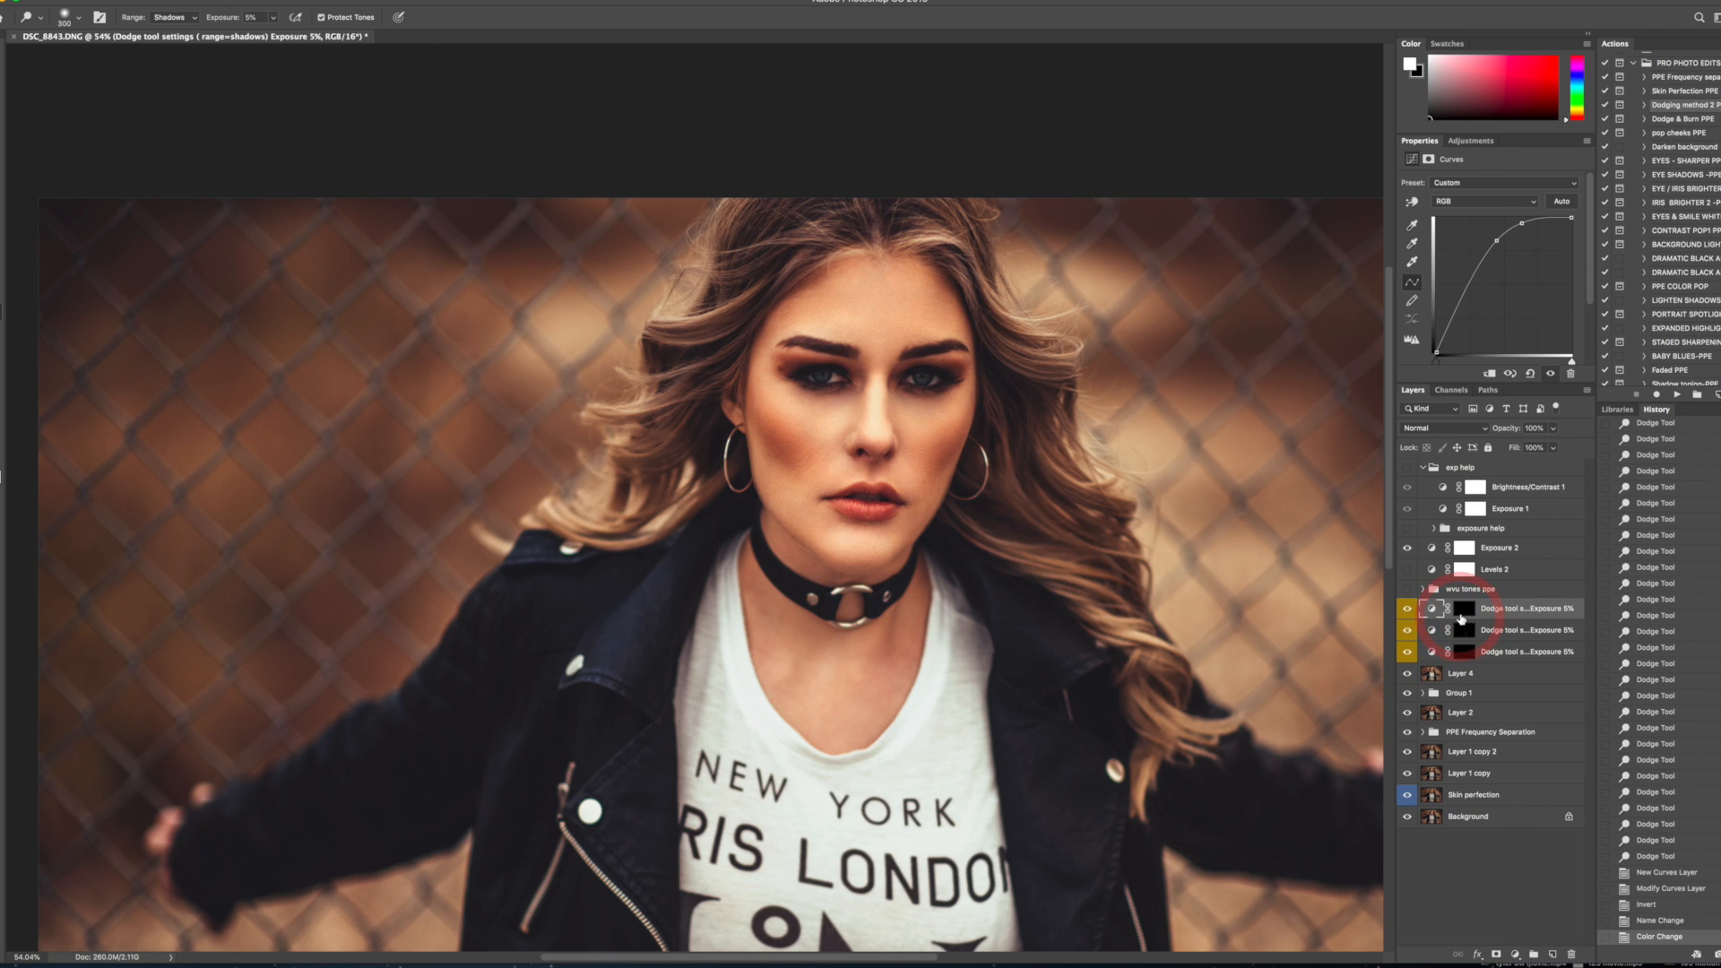
click(1461, 617)
- Dodge the long hair strands on the image's right side, from the ends up, on the third curves mask with progressively smaller brushes
key([)
mouse_move(990, 520)
mouse_down()
mouse_move(1128, 582)
mouse_move(1025, 562)
mouse_move(1125, 567)
mouse_move(1037, 563)
mouse_move(1166, 633)
mouse_move(1100, 624)
mouse_move(1176, 690)
mouse_up()
key(bracketleft)
key(bracketleft)
key(bracketleft)
key(bracketleft)
drag(1188, 722, 1174, 730)
drag(1056, 567, 1050, 547)
drag(1054, 521, 1112, 484)
key(bracketleft)
key(bracketleft)
mouse_move(1047, 395)
mouse_down()
mouse_move(1025, 355)
mouse_move(1038, 334)
mouse_up()
key([)
- Continue dodging the lighter hair strands around the crown and down both sides of the face on the third curves mask
drag(807, 305, 778, 322)
mouse_move(595, 326)
mouse_down()
mouse_move(687, 359)
mouse_move(650, 371)
mouse_move(673, 473)
mouse_up()
mouse_move(672, 414)
mouse_down()
mouse_move(683, 357)
mouse_move(632, 480)
mouse_move(646, 460)
mouse_move(595, 490)
mouse_up()
drag(674, 305, 596, 491)
drag(1074, 587, 1075, 578)
mouse_move(1088, 659)
mouse_down()
mouse_move(1098, 578)
mouse_move(1133, 627)
mouse_move(1062, 564)
mouse_move(1089, 632)
mouse_up()
drag(1133, 642, 1158, 638)
drag(952, 477, 961, 509)
drag(1013, 526, 1013, 510)
drag(1038, 429, 1009, 354)
mouse_move(977, 278)
mouse_down()
mouse_move(927, 209)
mouse_move(896, 224)
mouse_up()
drag(836, 283, 811, 296)
drag(764, 334, 741, 372)
mouse_move(678, 493)
mouse_down()
mouse_move(654, 537)
mouse_move(548, 508)
mouse_move(560, 514)
mouse_move(505, 529)
mouse_move(685, 527)
mouse_move(625, 561)
mouse_up()
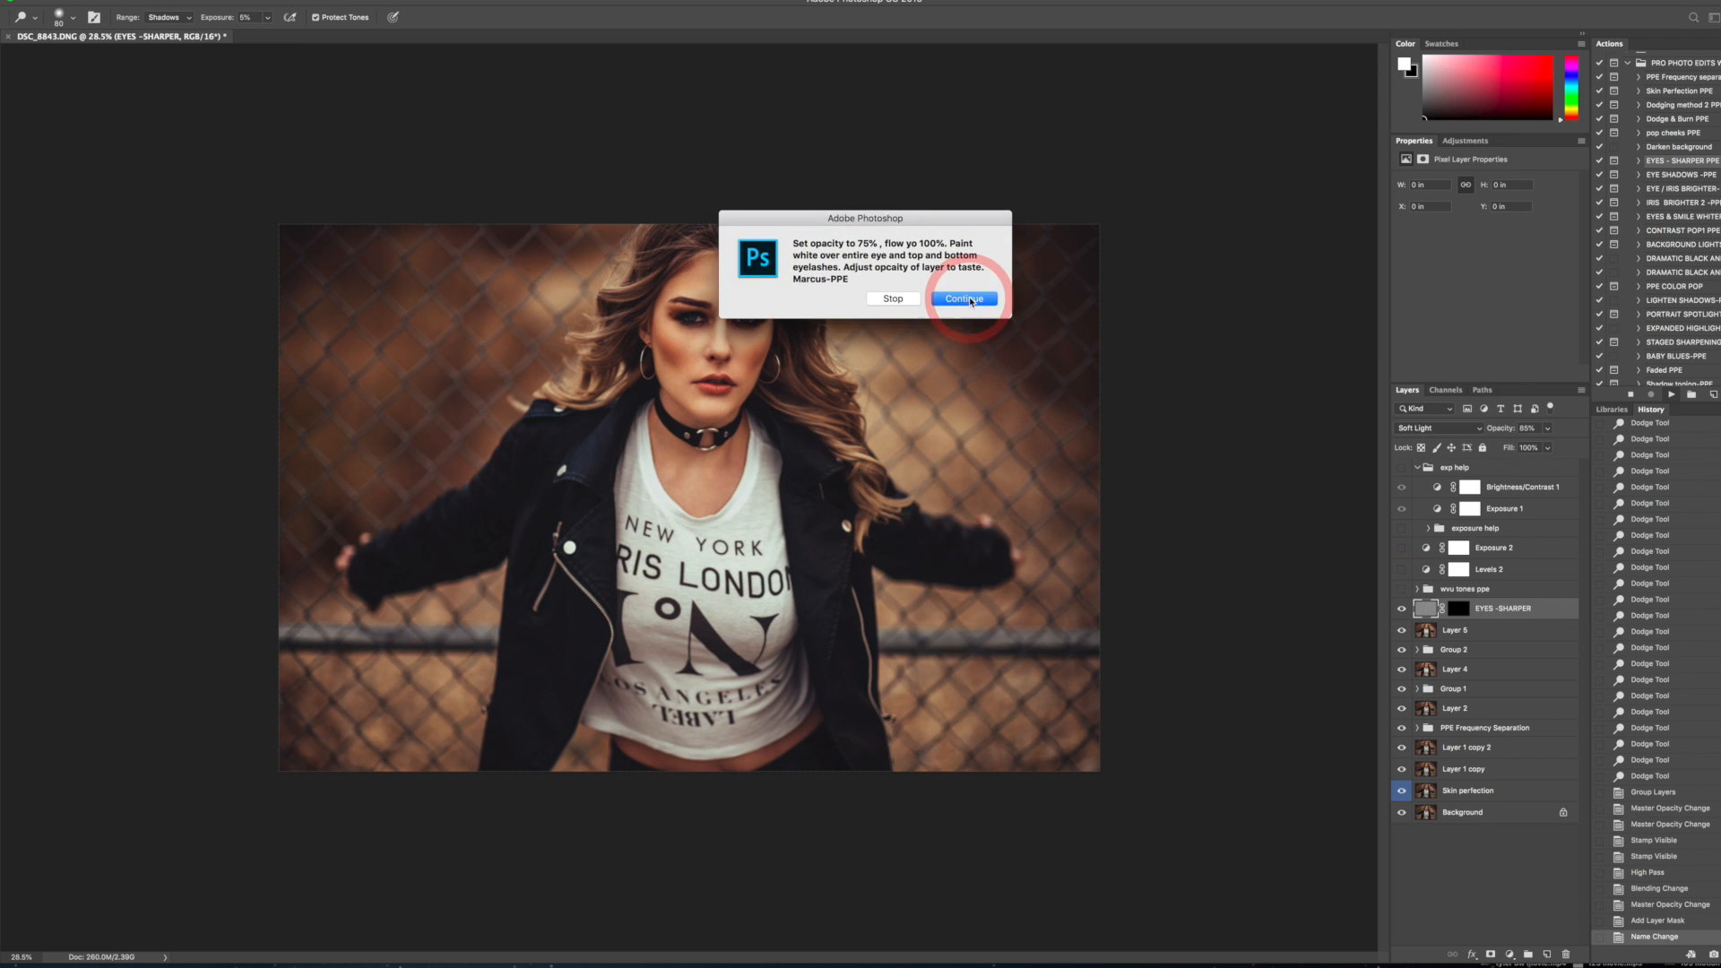
- Continue past the EYES - SHARPER PPE message, target the new layer's mask, and ready the Brush with 75% opacity and 100% flow
click(969, 297)
click(1465, 610)
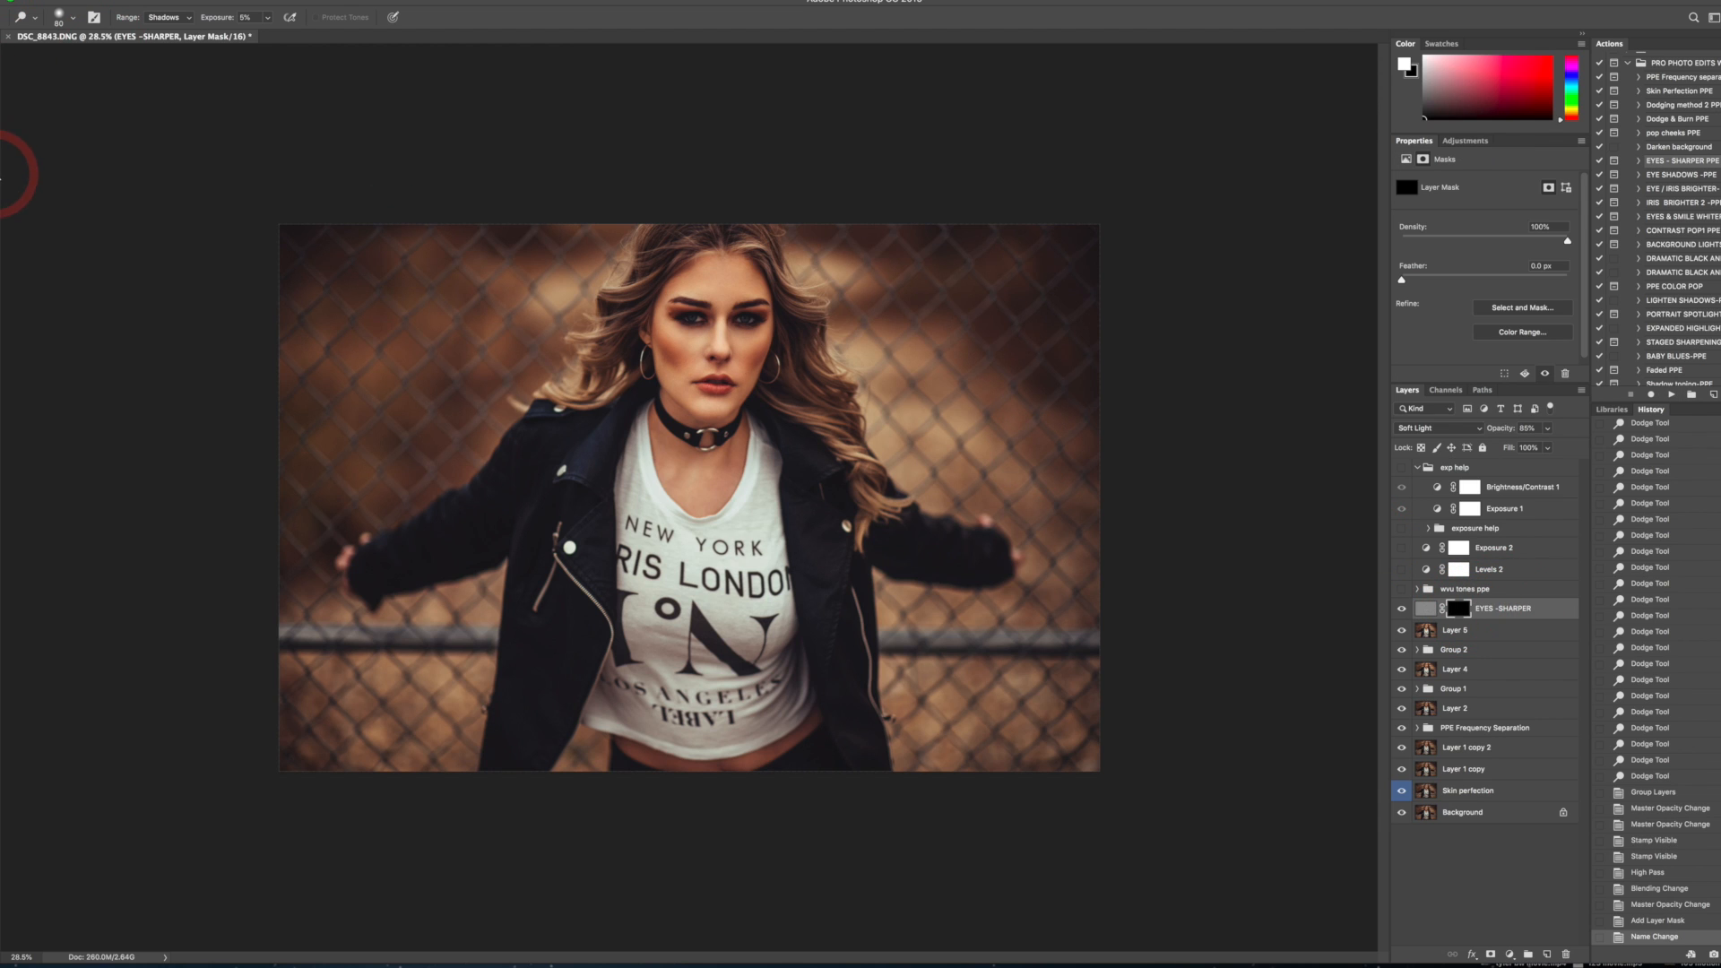
key(b)
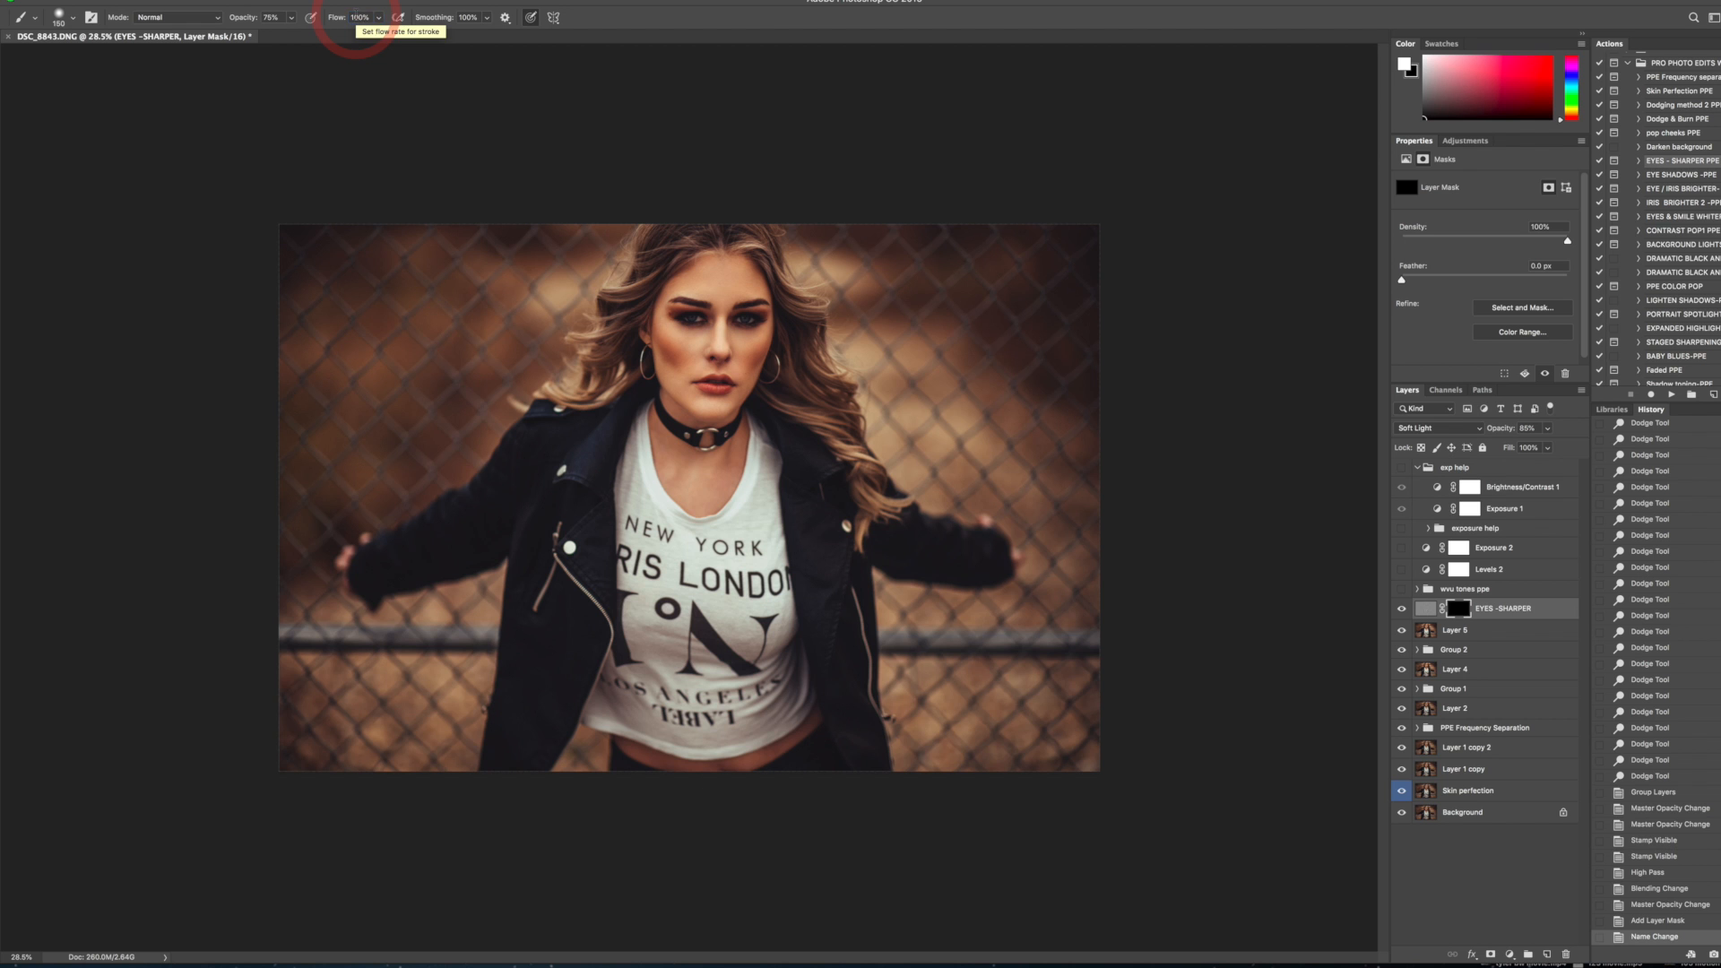
key(Return)
- Paint white over both eyes and their lashes on the EYES -SHARPER mask with a small brush
key(super+plus)
key(super+plus)
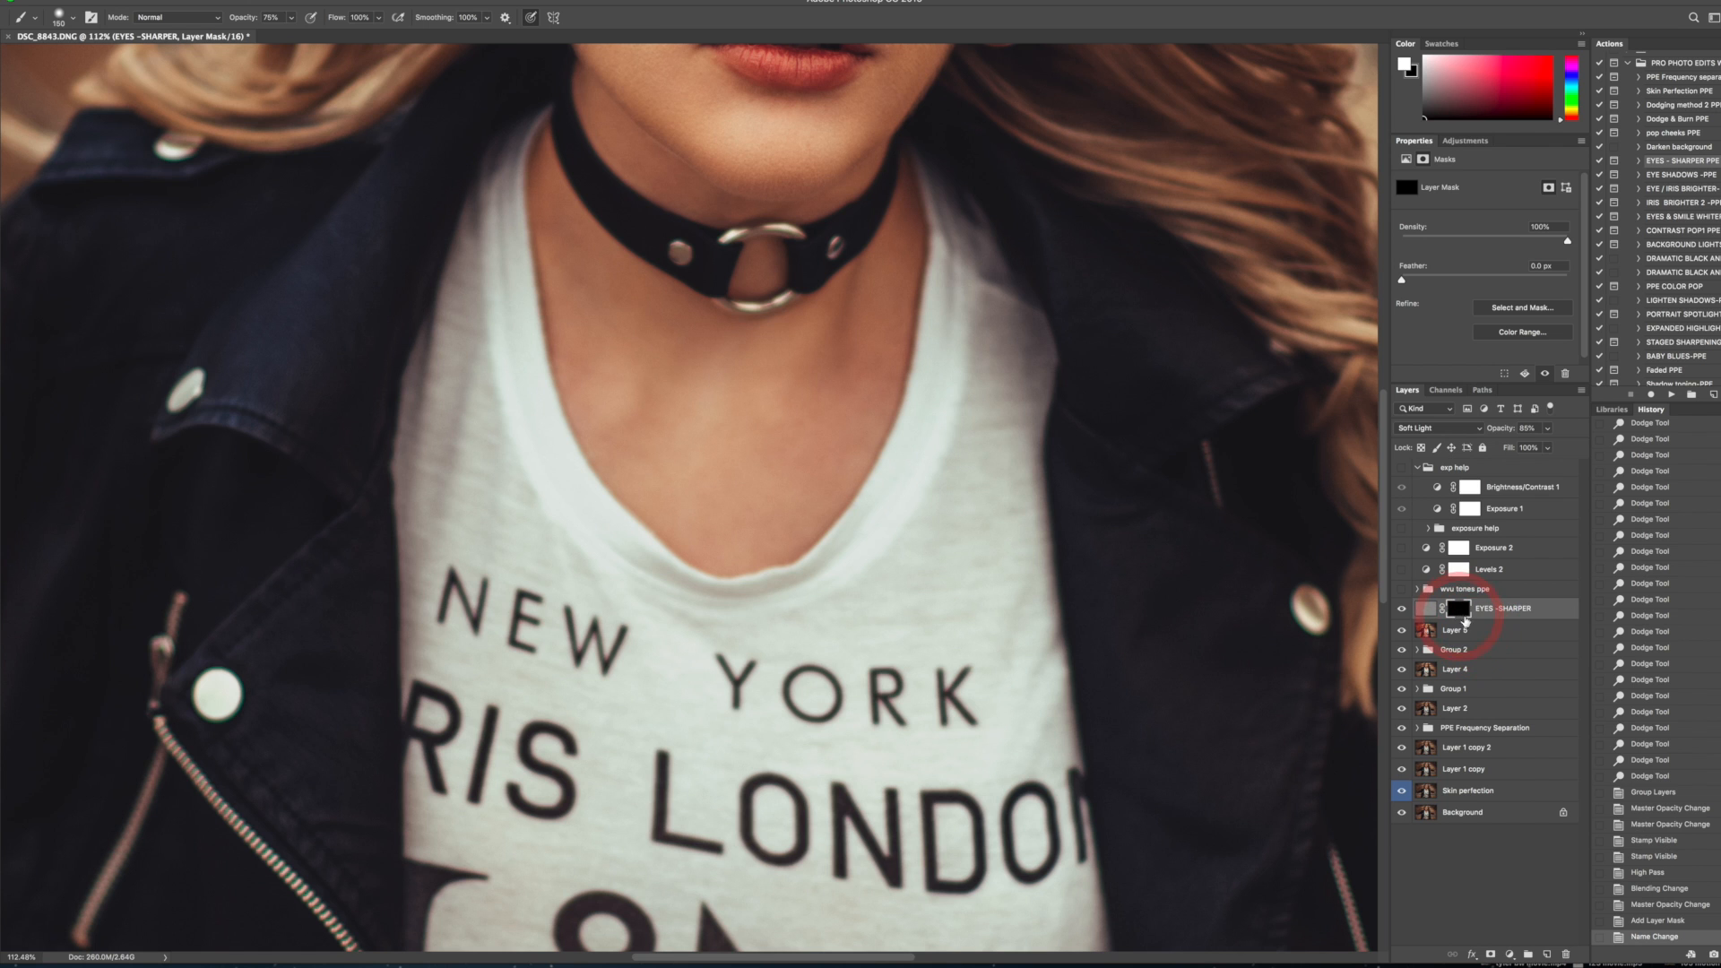
drag(999, 338, 1023, 778)
key(bracketleft)
key(bracketleft)
key(bracketleft)
key(bracketleft)
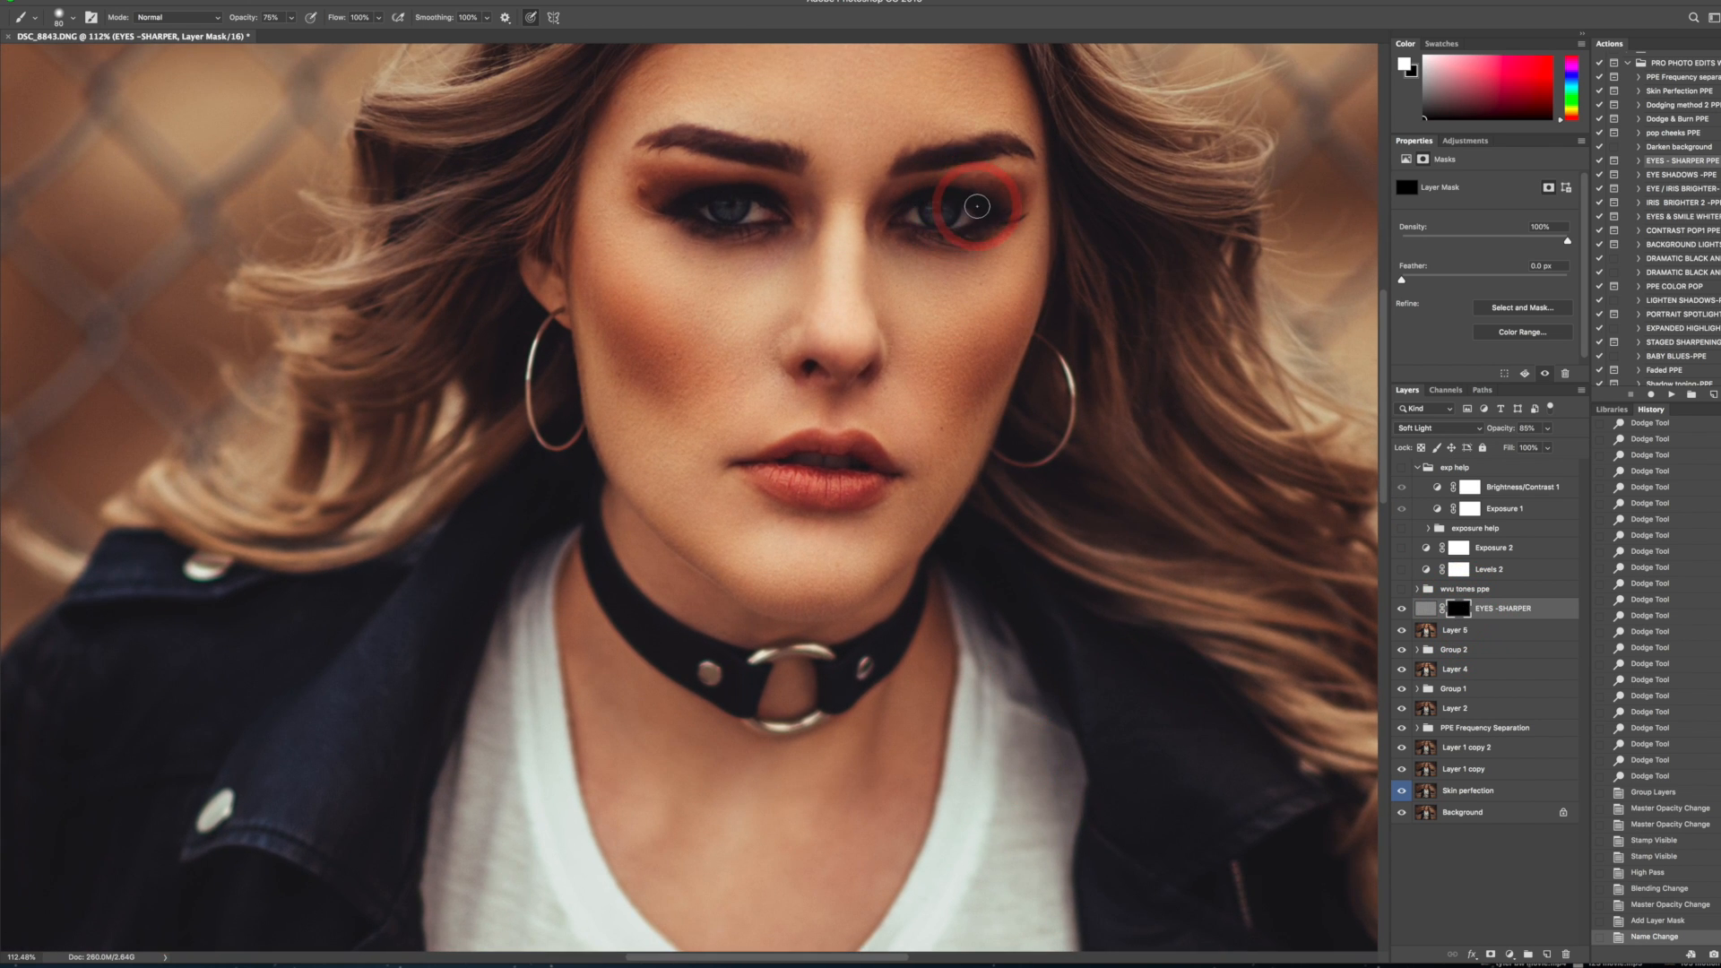
mouse_move(902, 220)
mouse_down()
mouse_move(979, 232)
mouse_move(905, 211)
mouse_up()
mouse_move(768, 214)
mouse_down()
mouse_move(718, 204)
mouse_move(682, 238)
mouse_move(798, 242)
mouse_up()
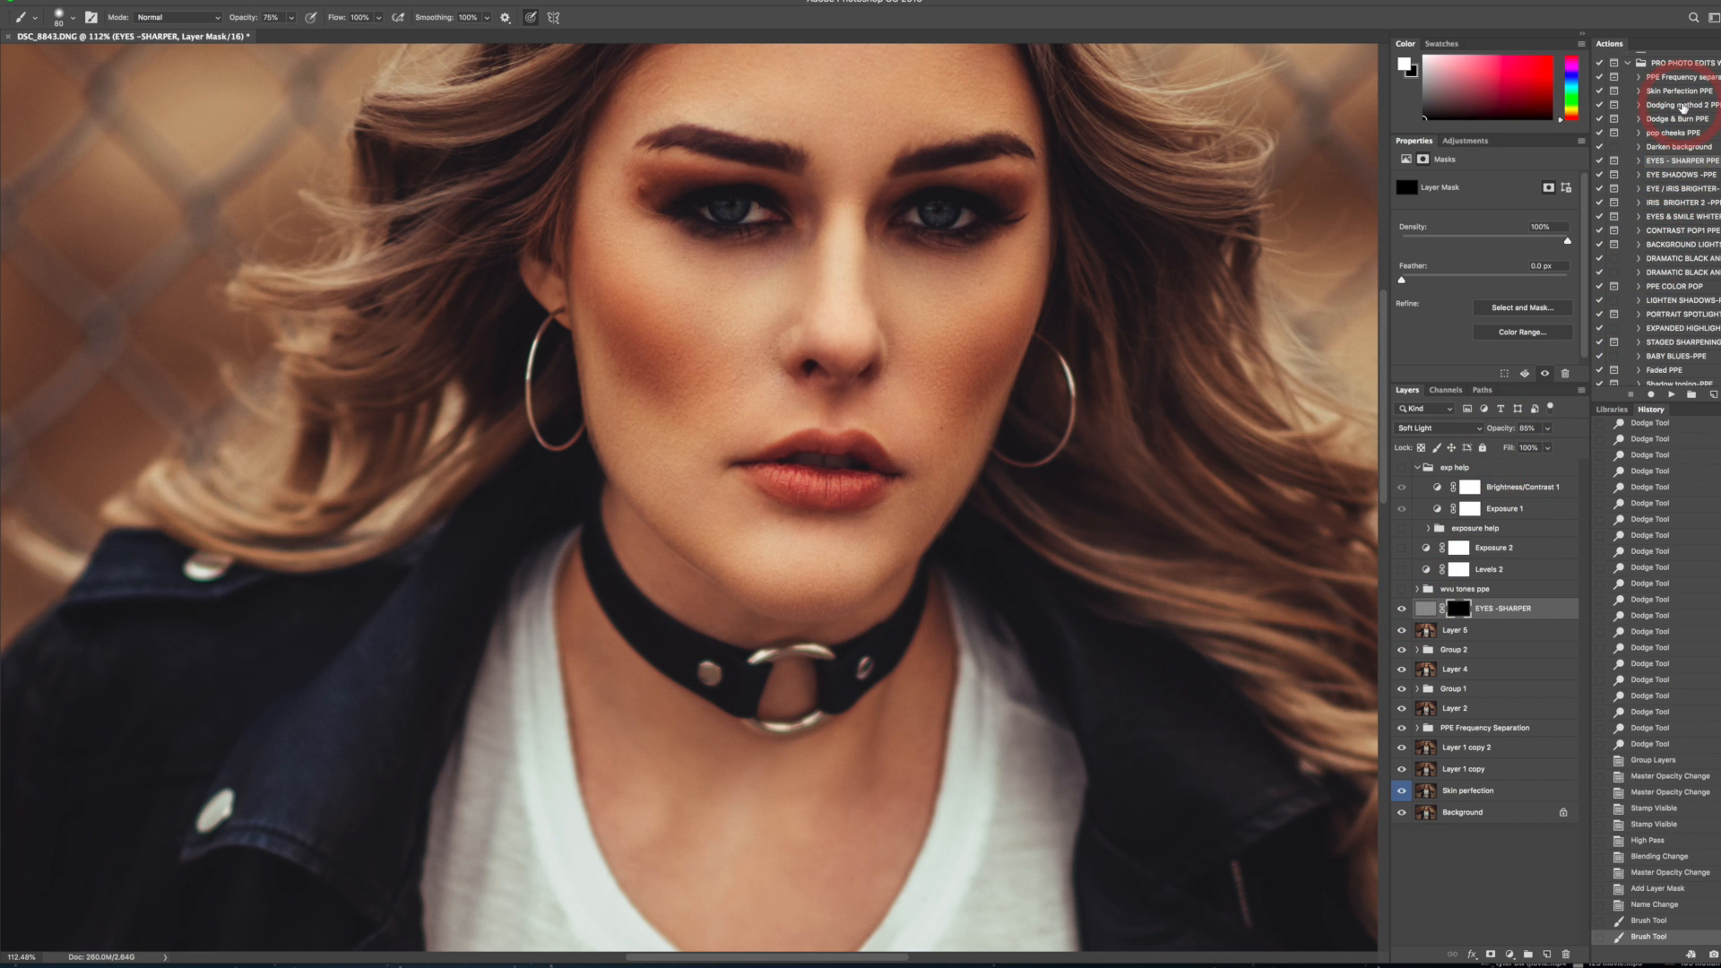
- Run the Dodging method 2 PPE action above the EYES -SHARPER layer, continue past its message, and target the new curves mask
click(1672, 393)
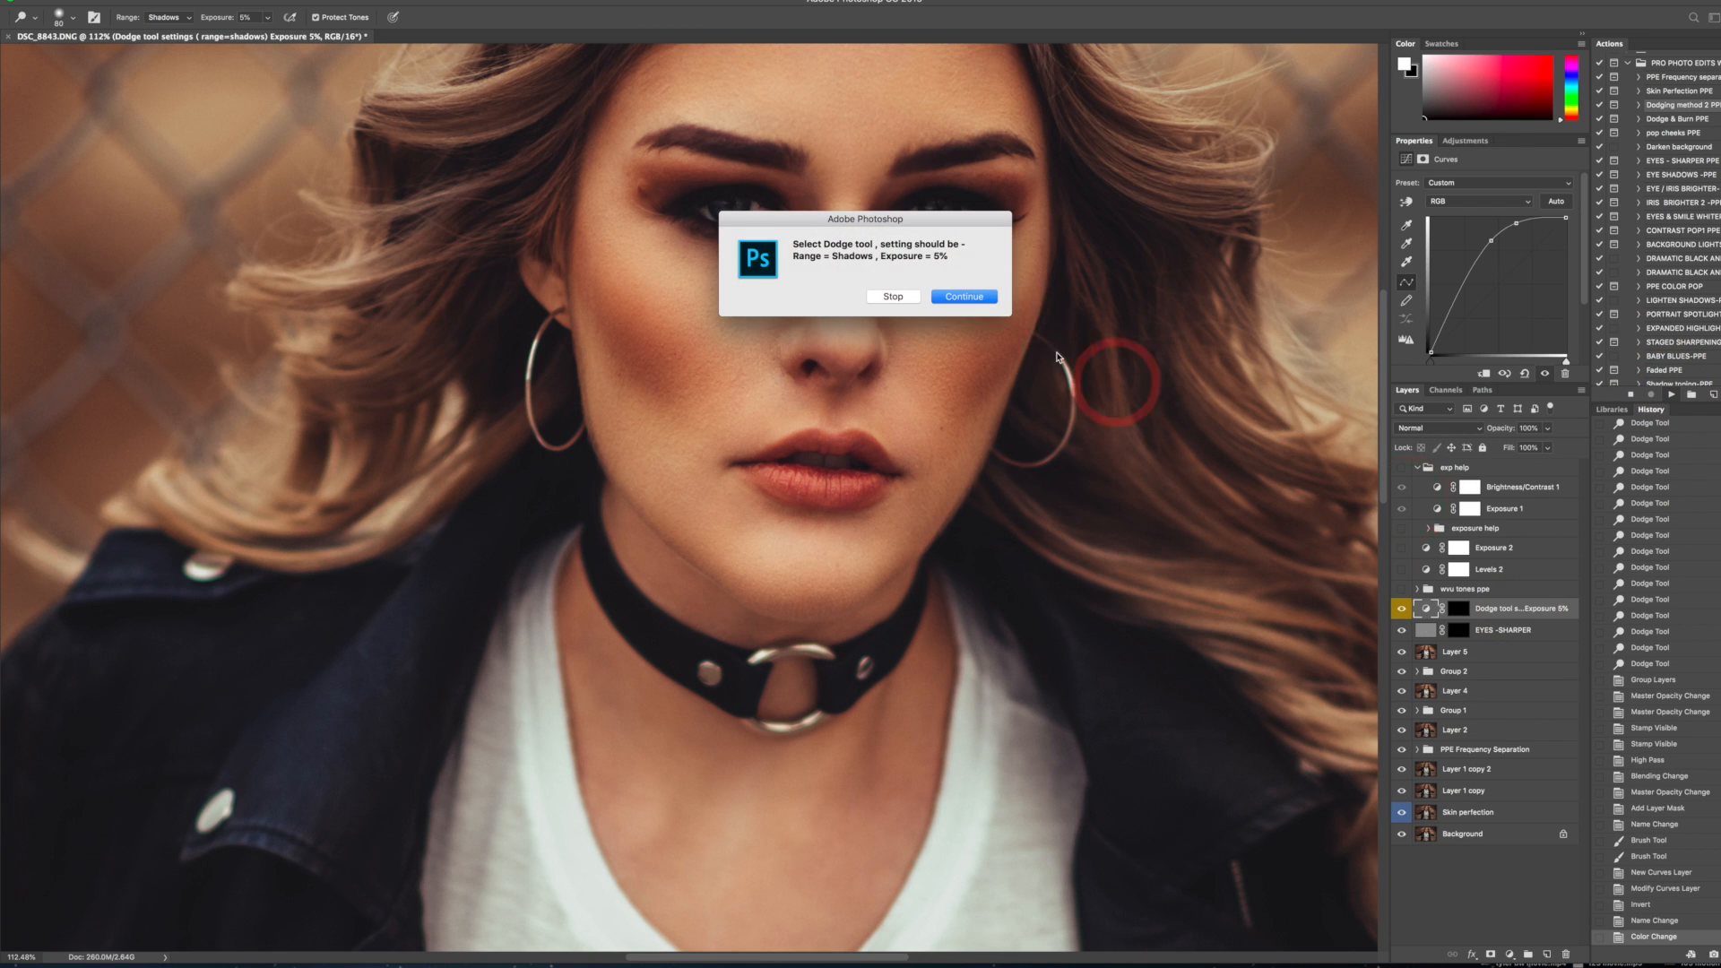
click(964, 296)
click(1458, 613)
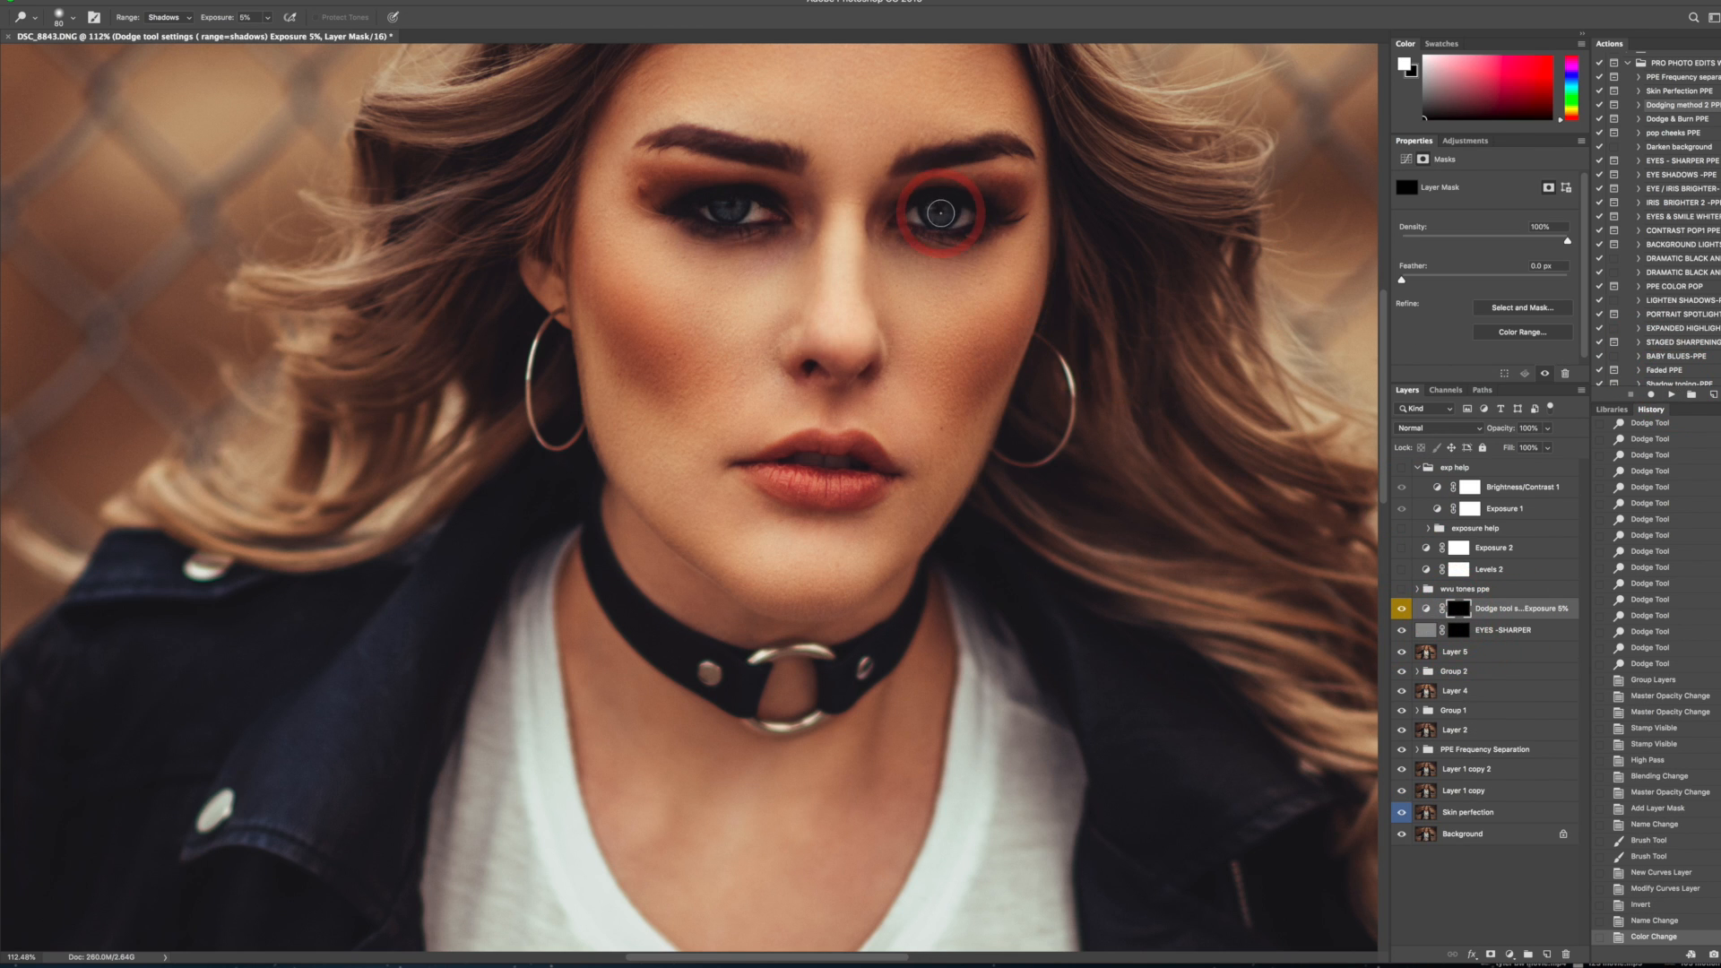
- Dodge the iris of the model's left eye on the new curves mask with a small brush at 5% exposure
drag(941, 216, 934, 210)
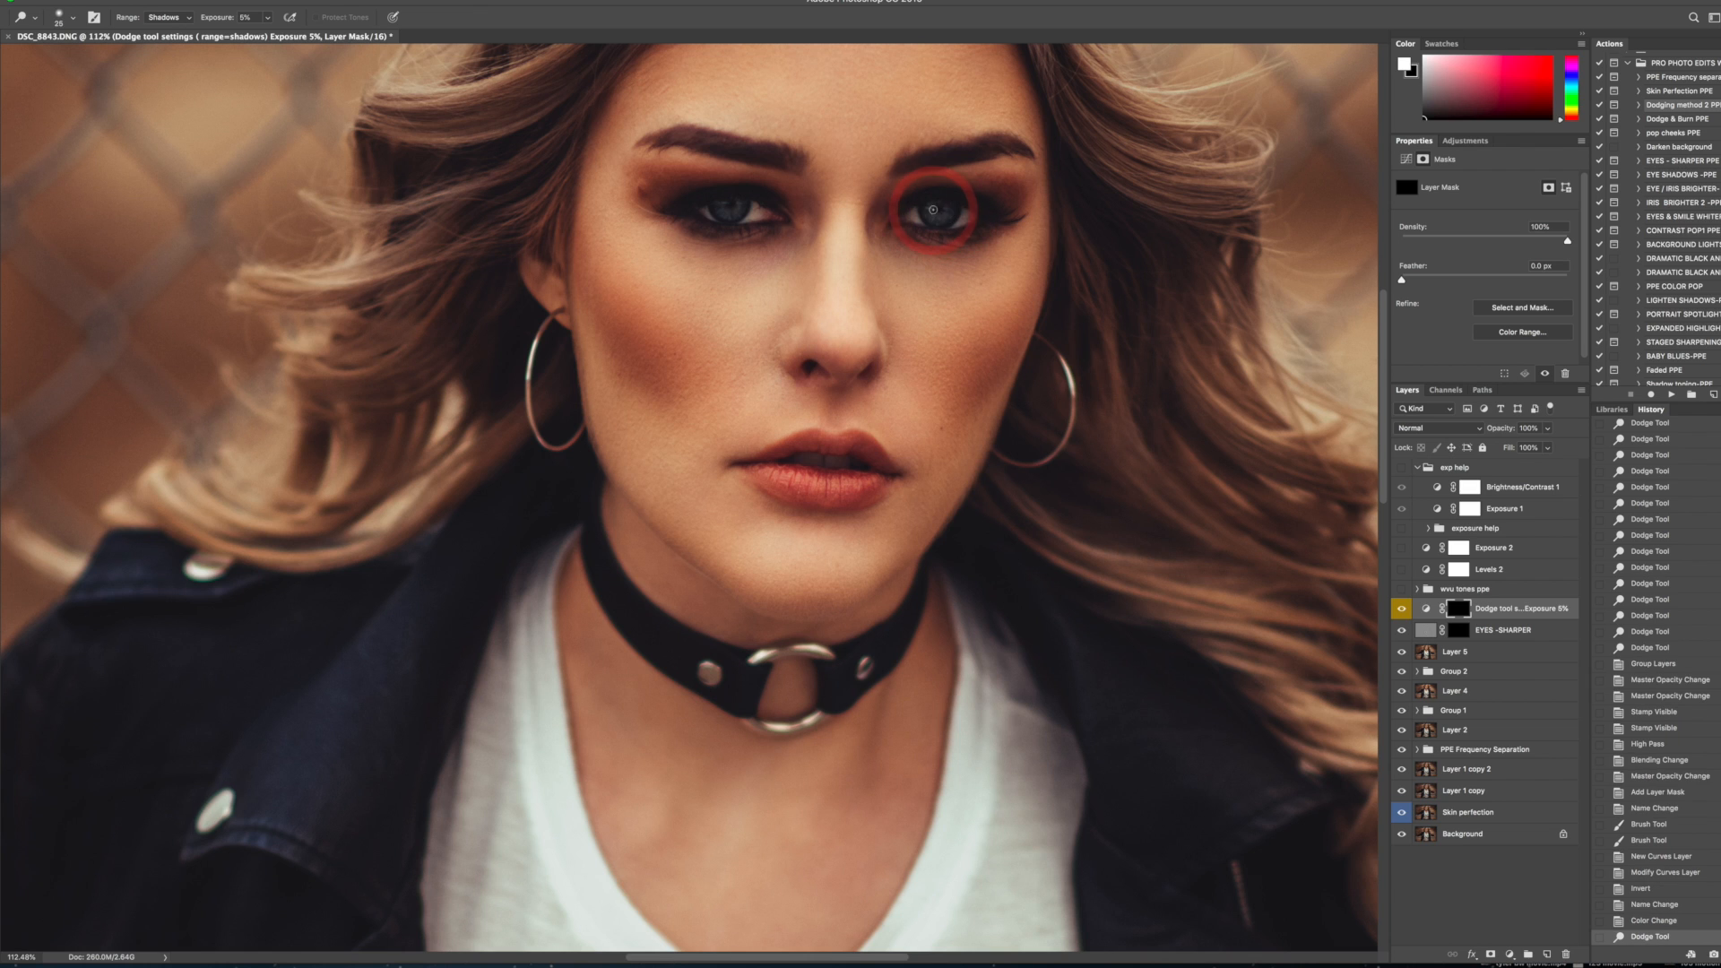
click(929, 208)
click(952, 213)
key(bracketleft)
click(924, 214)
click(951, 213)
click(928, 213)
click(943, 214)
click(933, 213)
click(932, 214)
key(bracketleft)
key(bracketleft)
key(bracketright)
key(bracketright)
- Dodge the iris of the model's right eye on the same curves mask, refining it with a smaller brush
click(722, 207)
click(723, 209)
click(737, 210)
click(735, 209)
click(727, 208)
key(bracketleft)
click(738, 210)
click(734, 209)
click(739, 211)
click(740, 211)
key(bracketright)
key(bracketright)
key(bracketright)
- Brighten the fine details of the model's right iris with very small Dodge strokes
click(716, 203)
key(bracketleft)
key(bracketleft)
key(bracketleft)
key(bracketleft)
key(bracketleft)
key(bracketleft)
click(740, 207)
click(724, 205)
click(737, 207)
click(715, 205)
key(bracketright)
key(bracketright)
key(bracketright)
key(bracketright)
- Return to the model's left eye and dodge its iris further with varying small brush sizes
click(932, 213)
click(928, 215)
click(930, 216)
click(945, 215)
click(932, 216)
click(934, 215)
click(938, 212)
key(bracketright)
key(bracketright)
click(948, 216)
click(937, 214)
key(bracketleft)
key(bracketleft)
key(bracketleft)
key(bracketleft)
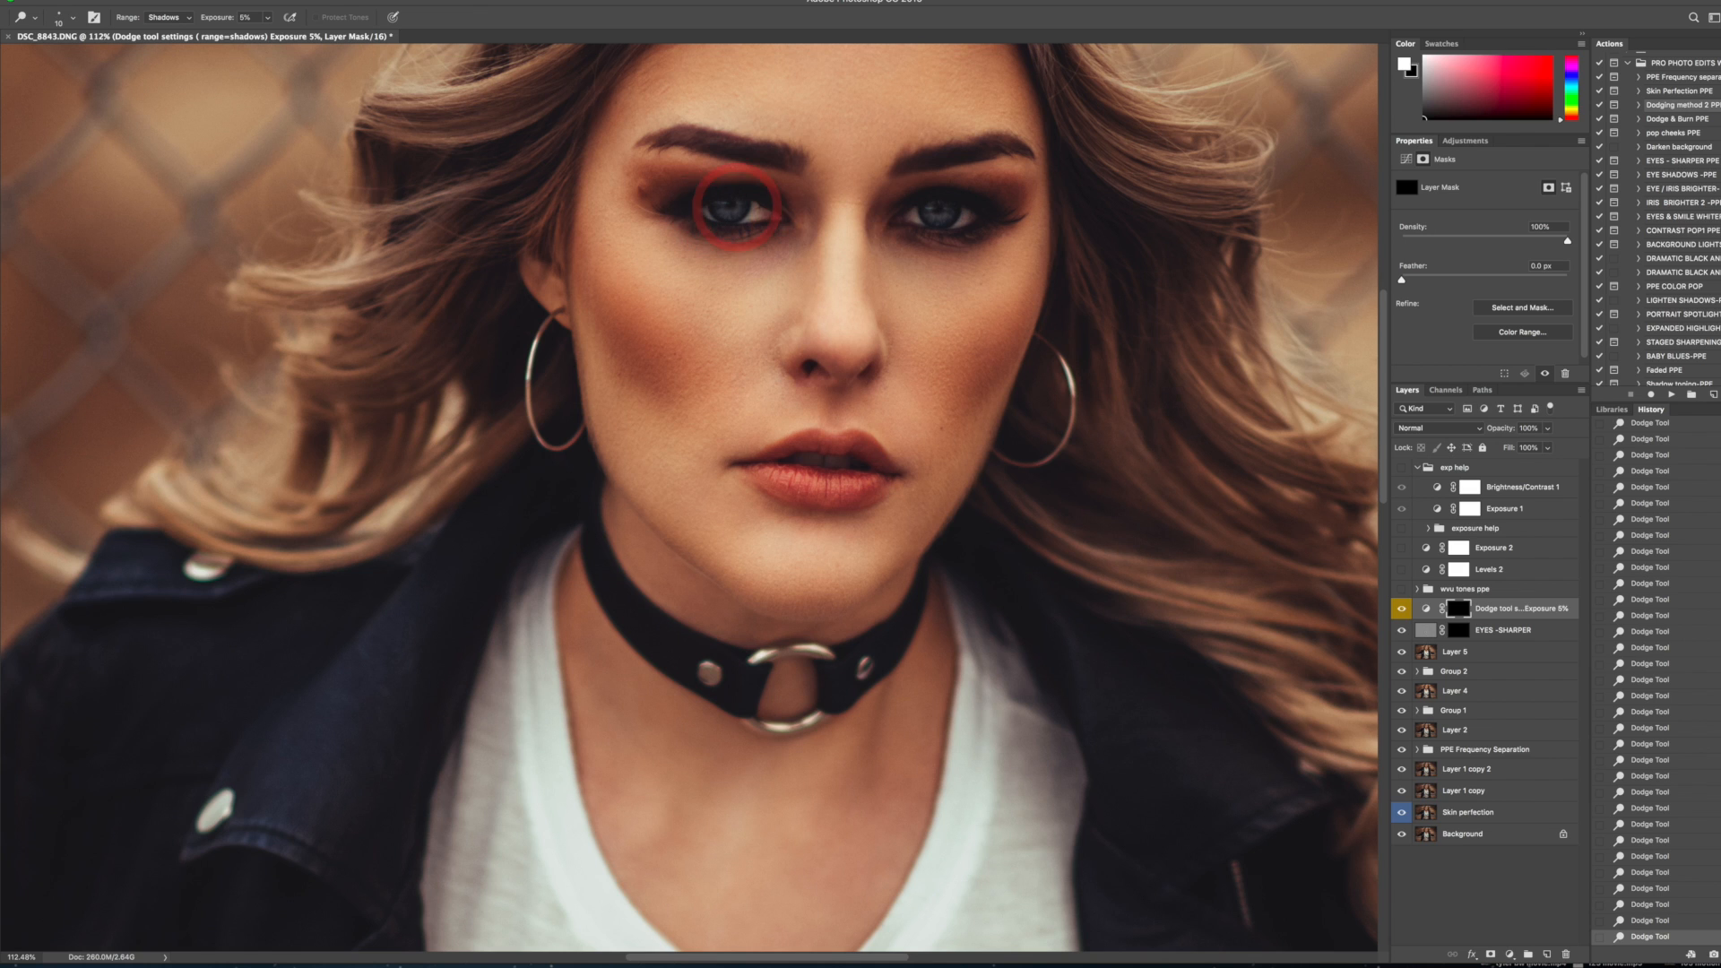
- Alternate between both eyes with resized Dodge brushes to even out the brightness of the irises
key(bracketright)
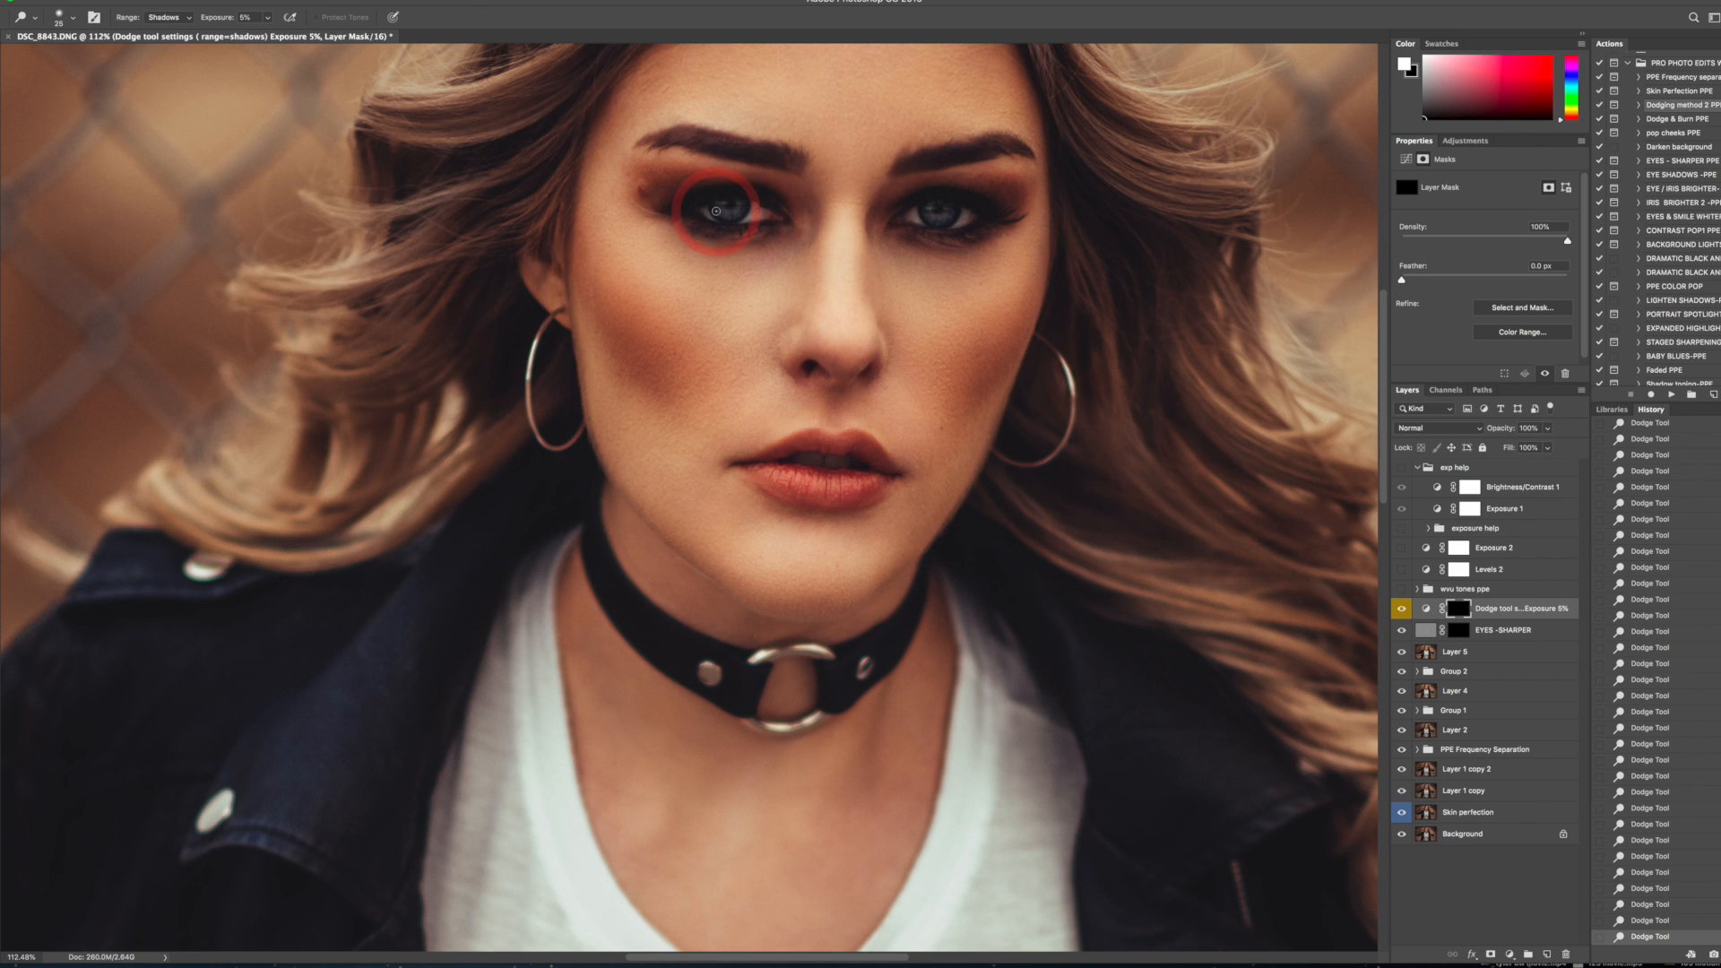
key(bracketright)
key(bracketleft)
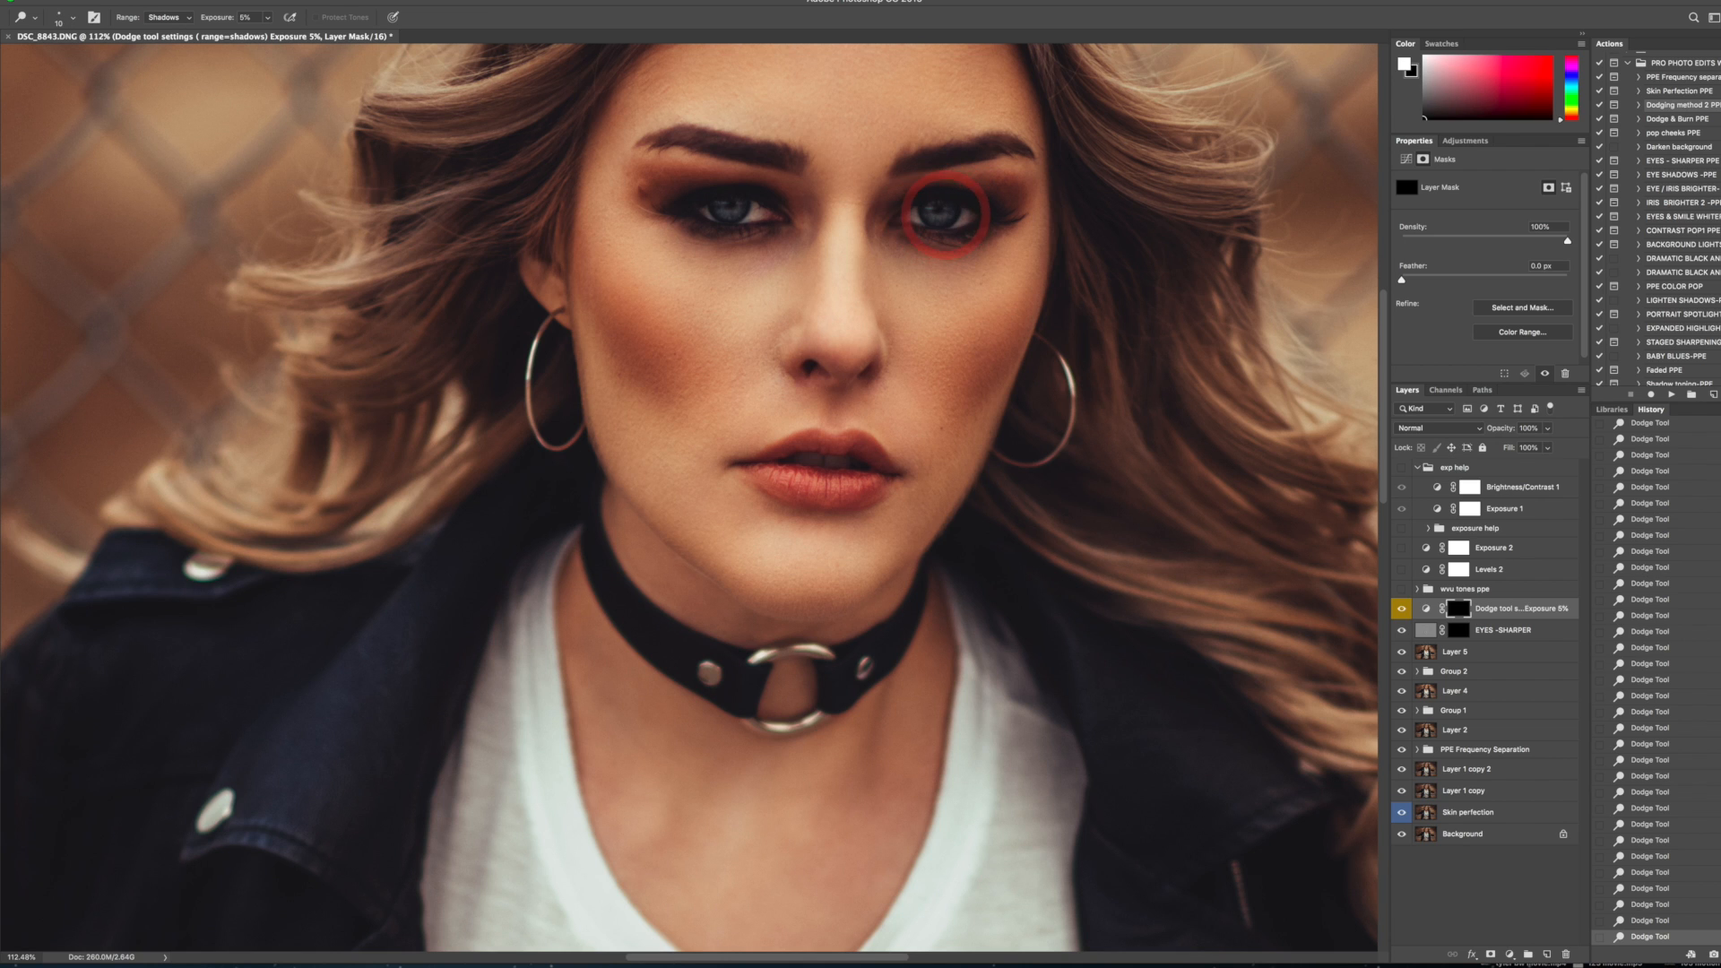
key(bracketright)
key(bracketright)
key(bracketright)
key(bracketright)
key(bracketleft)
key(bracketleft)
key(bracketleft)
key(bracketleft)
key(bracketleft)
key(bracketleft)
key(bracketright)
key(bracketright)
key(bracketright)
key(bracketright)
key(bracketright)
key(bracketleft)
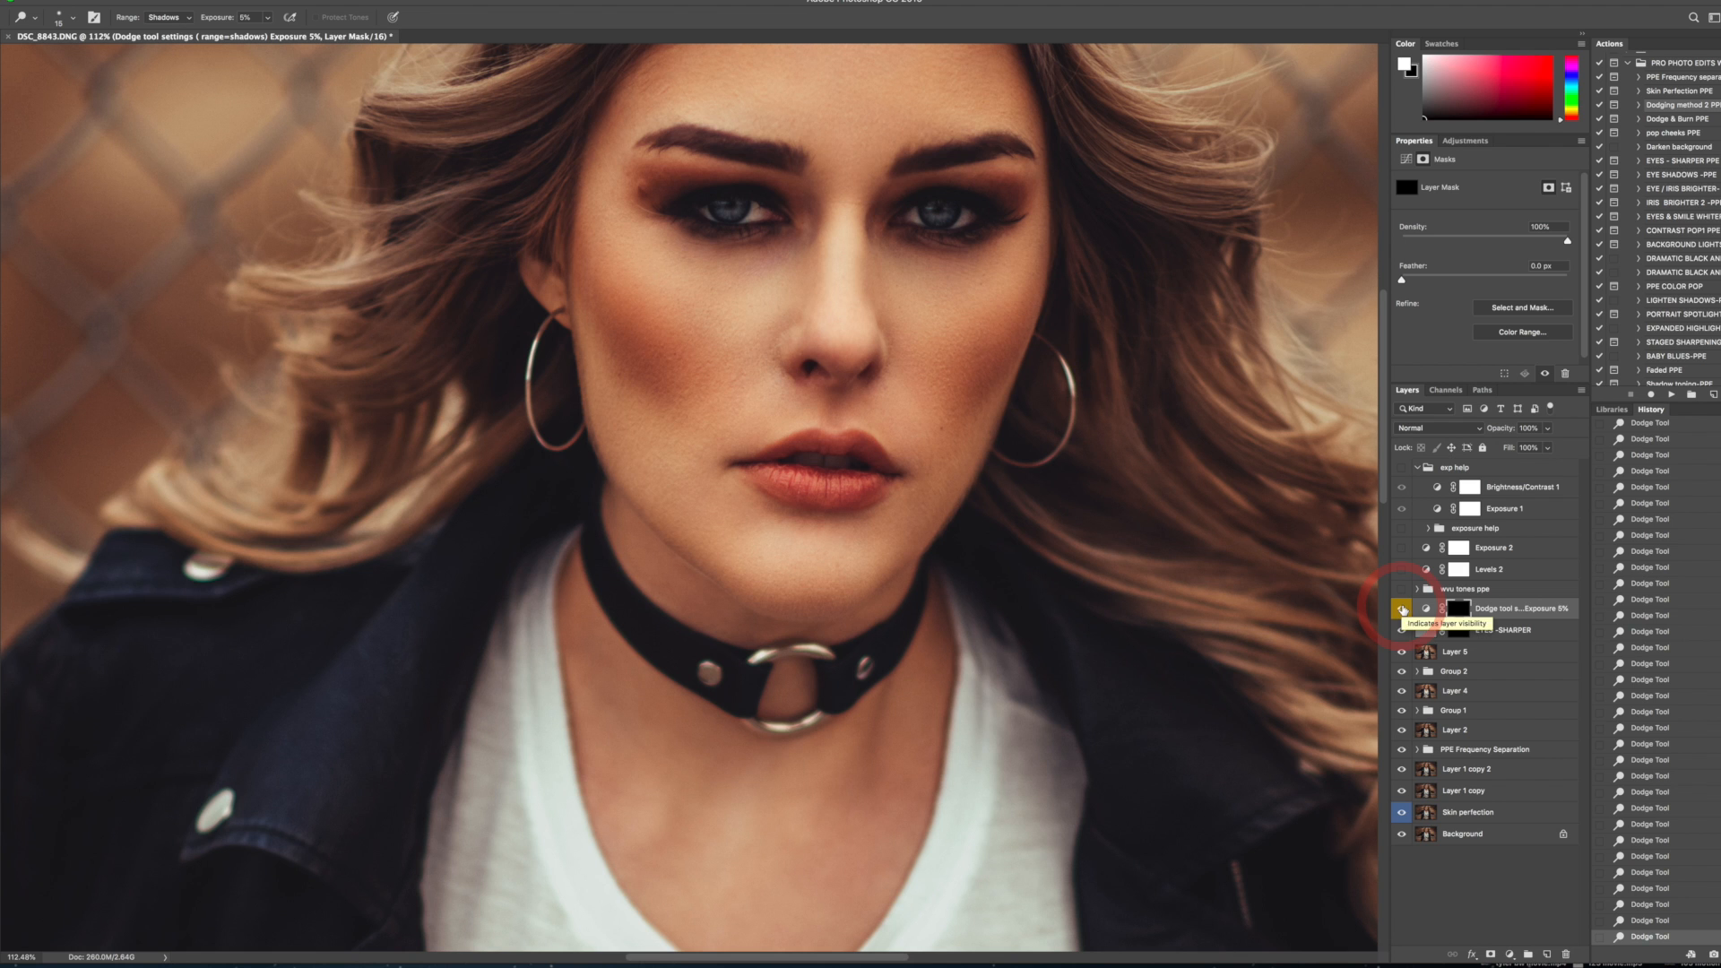
- Run the Dodge & Burn PPE action, continue past its message, and ready a black Brush with 8% opacity and 100% flow
key(super+minus)
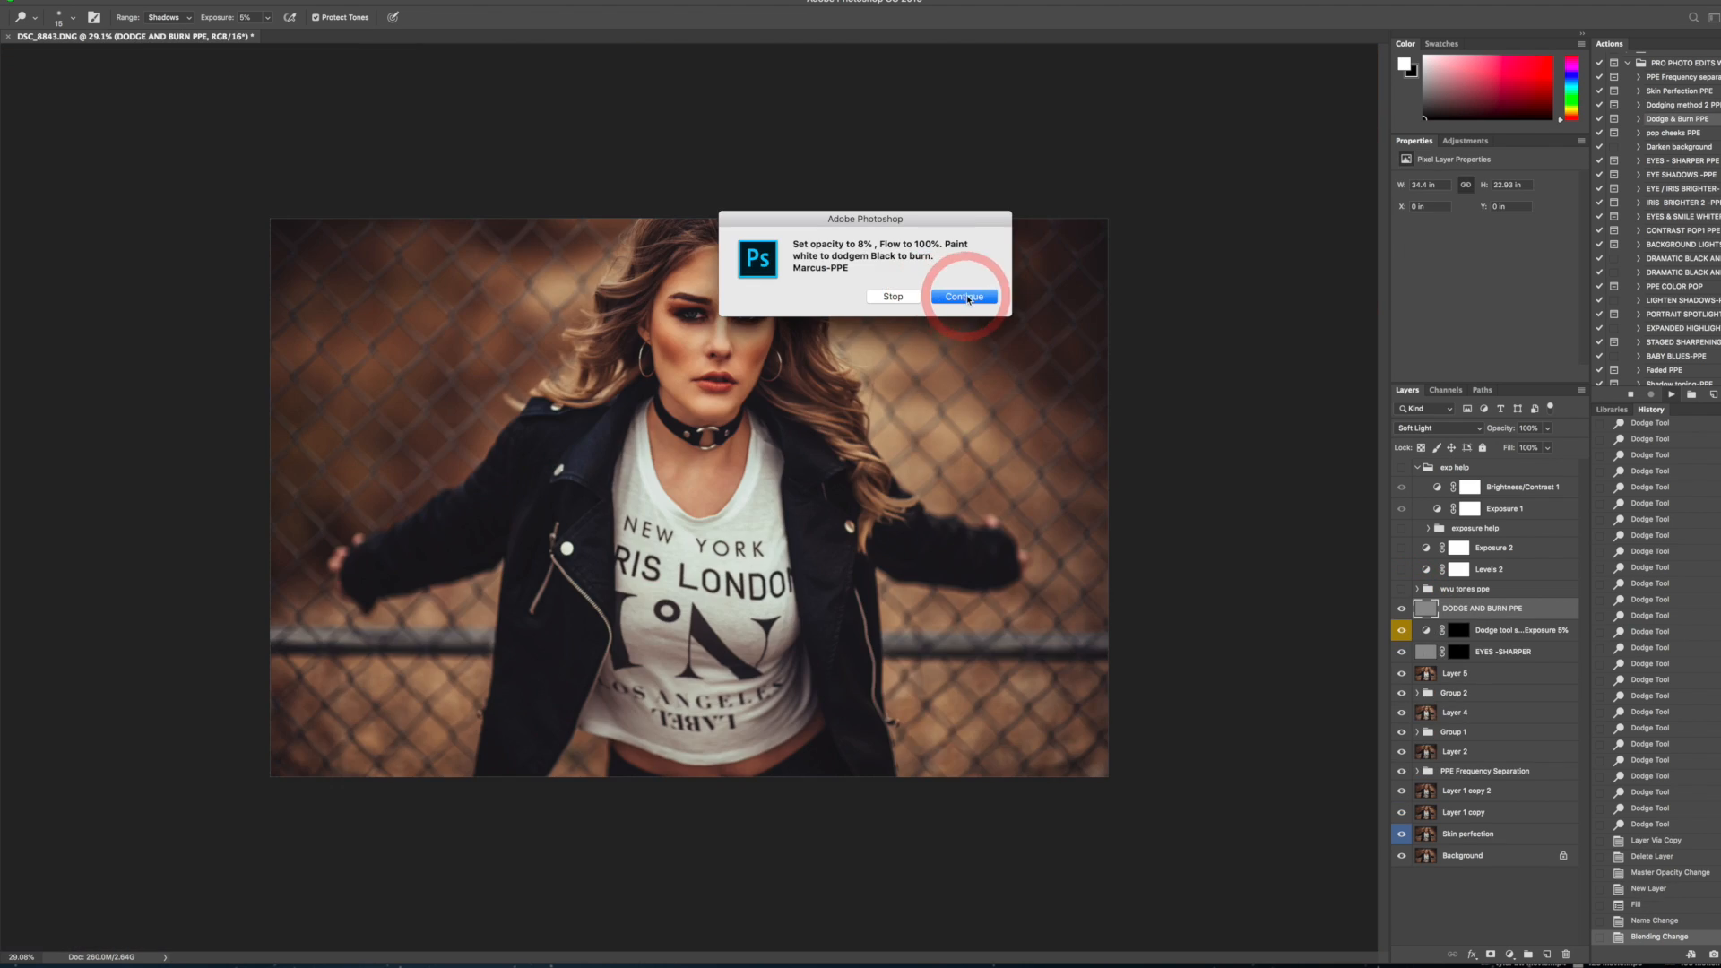
click(963, 296)
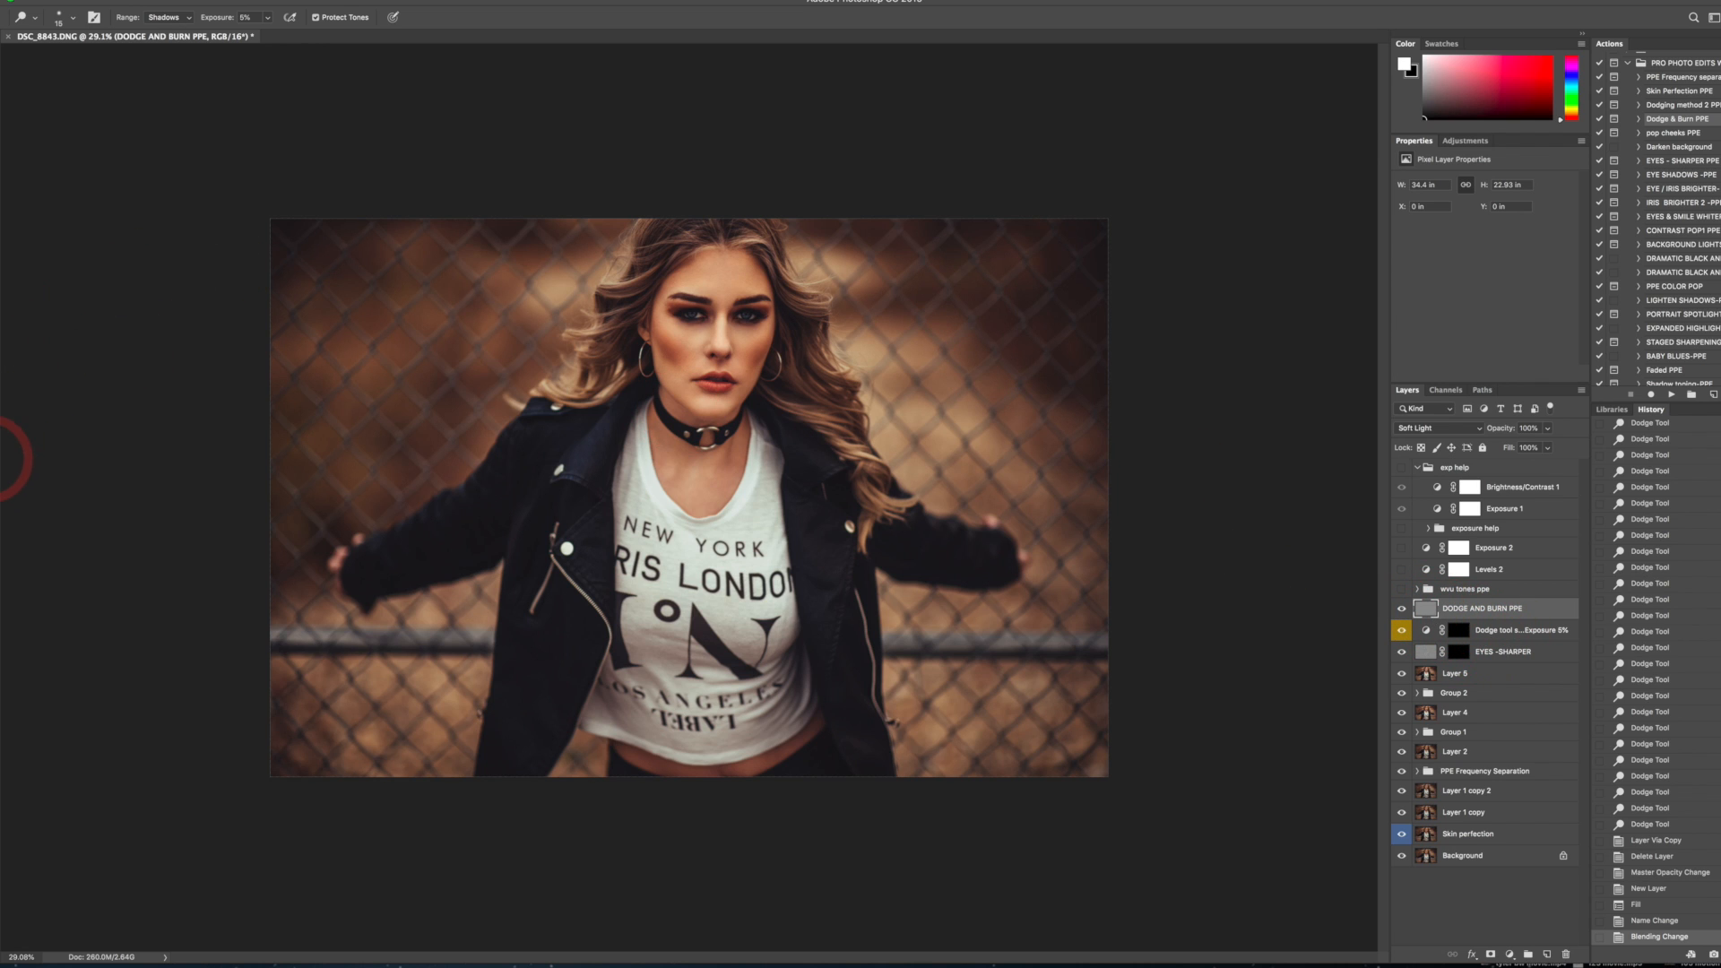
key(b)
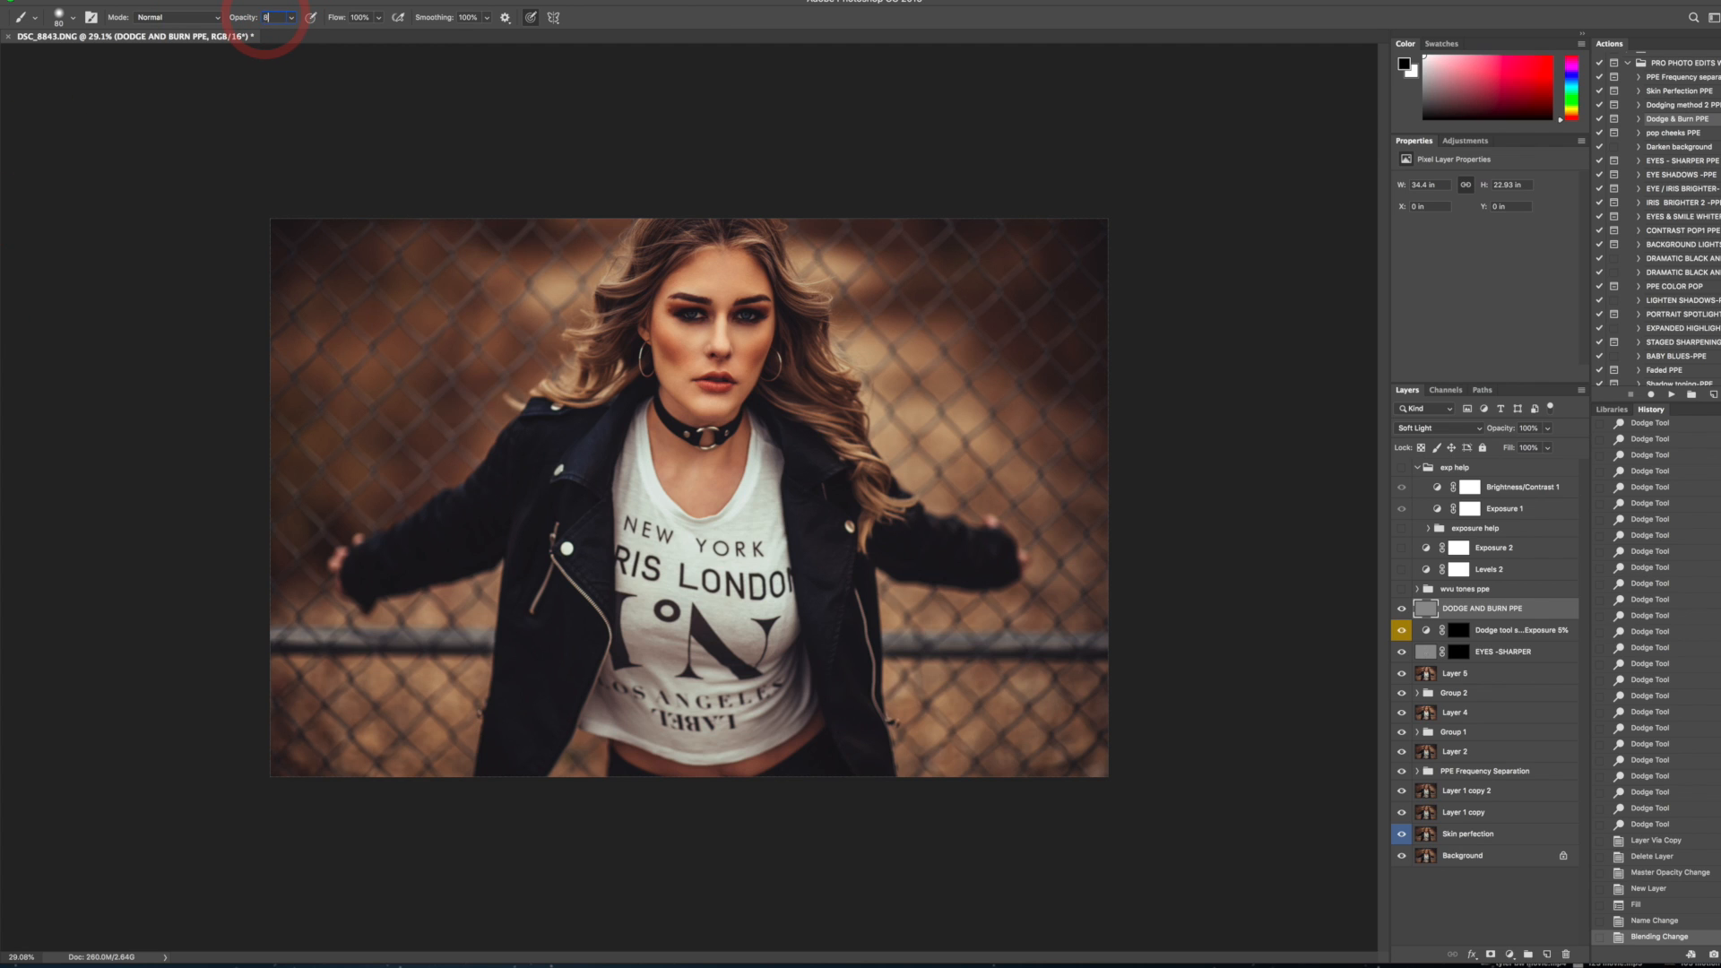
click(428, 5)
click(764, 392)
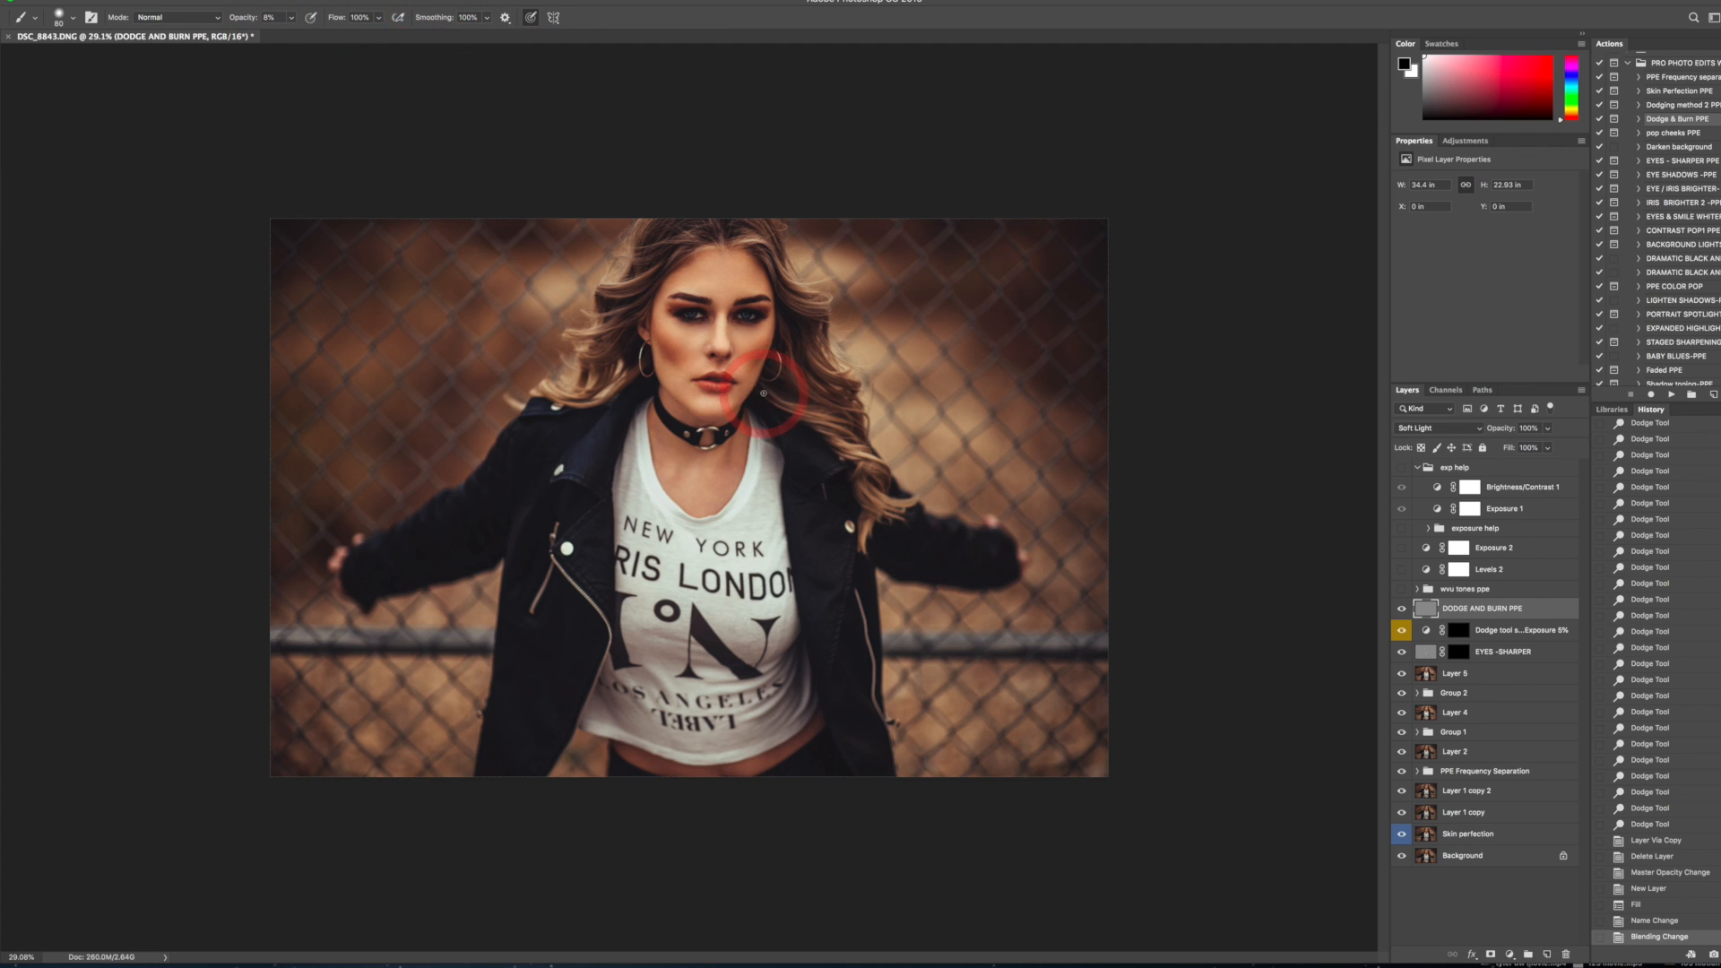
- Burn the chin, jaw, lip area and central face on the DODGE AND BURN PPE layer with low-opacity black strokes
key(bracketright)
key(bracketright)
key(bracketright)
click(697, 412)
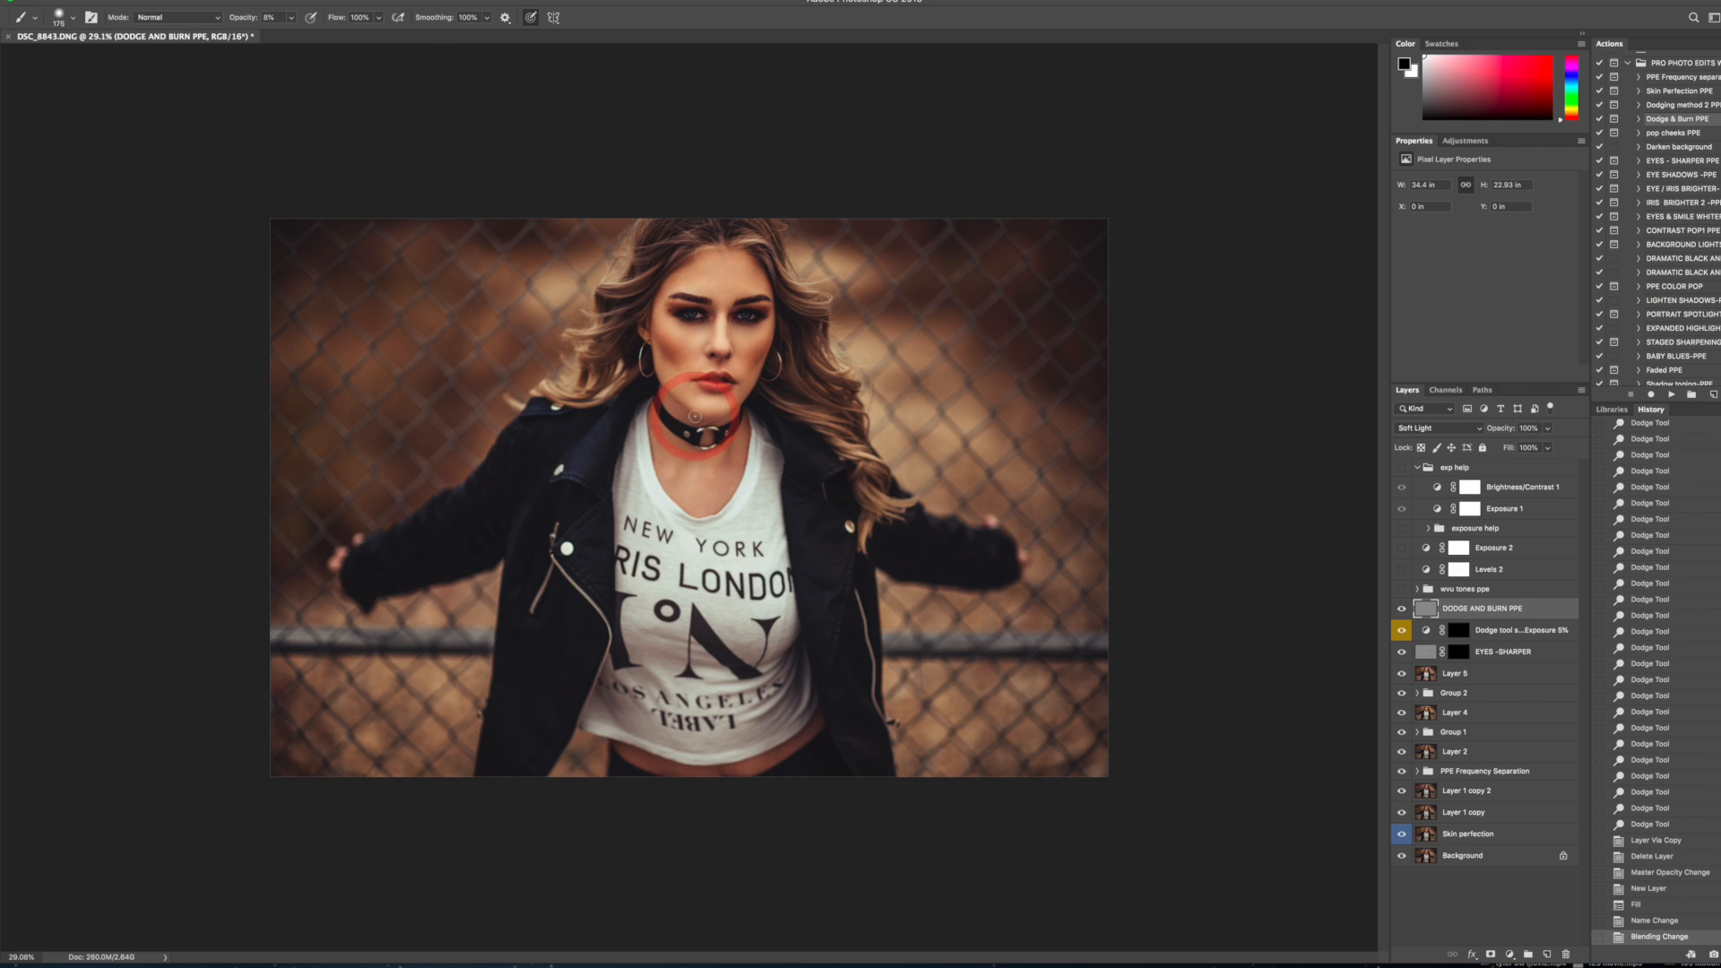
mouse_move(694, 416)
mouse_down()
mouse_move(672, 372)
mouse_move(719, 421)
mouse_move(745, 385)
mouse_move(700, 409)
mouse_move(717, 402)
mouse_up()
key(bracketleft)
key(bracketleft)
key(bracketleft)
click(727, 381)
key(bracketleft)
key(bracketleft)
key(bracketleft)
key(bracketright)
key(bracketright)
key(bracketright)
click(733, 317)
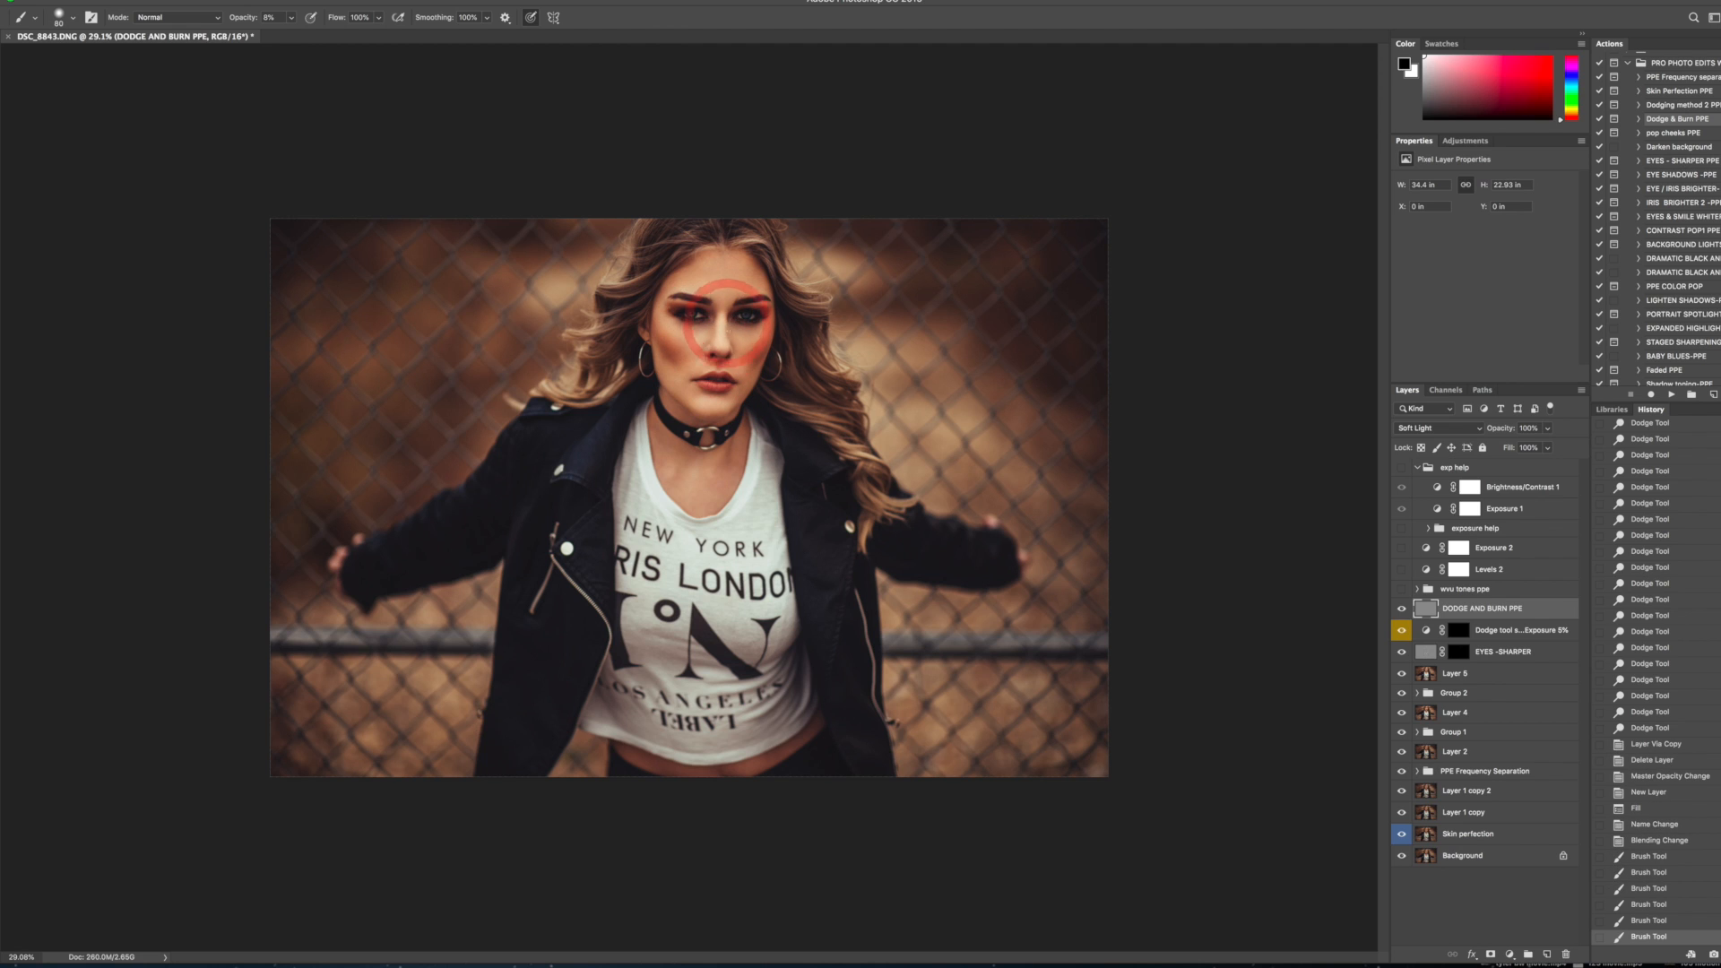
- Burn down the middle of the face from the forehead past the mouth and neck to the upper shirt
key(bracketright)
key(bracketright)
click(717, 321)
mouse_move(713, 310)
mouse_down()
mouse_move(639, 358)
mouse_move(652, 377)
mouse_move(672, 365)
mouse_move(644, 328)
mouse_move(678, 358)
mouse_move(753, 358)
mouse_up()
key(bracketright)
key(bracketright)
key(bracketleft)
mouse_move(715, 289)
mouse_down()
mouse_move(687, 253)
mouse_move(747, 252)
mouse_move(779, 275)
mouse_move(764, 264)
mouse_move(729, 326)
mouse_move(711, 323)
mouse_move(721, 425)
mouse_move(740, 432)
mouse_move(691, 410)
mouse_move(741, 406)
mouse_move(773, 373)
mouse_move(692, 418)
mouse_move(633, 363)
mouse_move(731, 438)
mouse_move(675, 448)
mouse_move(728, 462)
mouse_move(730, 500)
mouse_move(732, 441)
mouse_move(703, 486)
mouse_move(674, 470)
mouse_move(700, 504)
mouse_move(727, 500)
mouse_move(690, 525)
mouse_up()
key(bracketleft)
key(bracketleft)
click(718, 371)
click(722, 391)
- Burn the body and shirt down to the waist with larger black strokes on the DODGE AND BURN PPE layer
key(bracketright)
key(bracketright)
key(bracketright)
key(bracketright)
key(bracketleft)
key(bracketright)
key(bracketright)
key(bracketright)
key(bracketright)
key(bracketleft)
key(bracketleft)
key(bracketleft)
key(bracketright)
key(bracketright)
key(bracketright)
key(bracketright)
key(bracketright)
key(bracketright)
key(bracketright)
key(bracketright)
key(bracketright)
mouse_move(757, 794)
mouse_down()
mouse_move(777, 744)
mouse_move(716, 780)
mouse_move(674, 773)
mouse_move(657, 727)
mouse_move(764, 676)
mouse_up()
key(bracketleft)
key(bracketleft)
key(bracketleft)
mouse_move(656, 349)
mouse_down()
mouse_move(617, 359)
mouse_move(645, 293)
mouse_move(682, 252)
mouse_move(766, 270)
mouse_move(818, 416)
mouse_move(836, 372)
mouse_move(707, 234)
mouse_move(666, 255)
mouse_move(625, 359)
mouse_move(634, 298)
mouse_move(611, 310)
mouse_move(659, 334)
mouse_move(789, 317)
mouse_move(799, 382)
mouse_move(773, 444)
mouse_move(640, 488)
mouse_move(723, 439)
mouse_move(706, 422)
mouse_move(693, 455)
mouse_move(672, 449)
mouse_move(746, 481)
mouse_move(714, 519)
mouse_move(674, 510)
mouse_move(726, 521)
mouse_move(618, 480)
mouse_move(613, 672)
mouse_move(857, 656)
mouse_move(831, 643)
mouse_move(794, 745)
mouse_move(792, 715)
mouse_move(754, 766)
mouse_move(700, 776)
mouse_up()
key(bracketleft)
key(bracketleft)
key(bracketright)
key(bracketright)
key(bracketleft)
key(bracketleft)
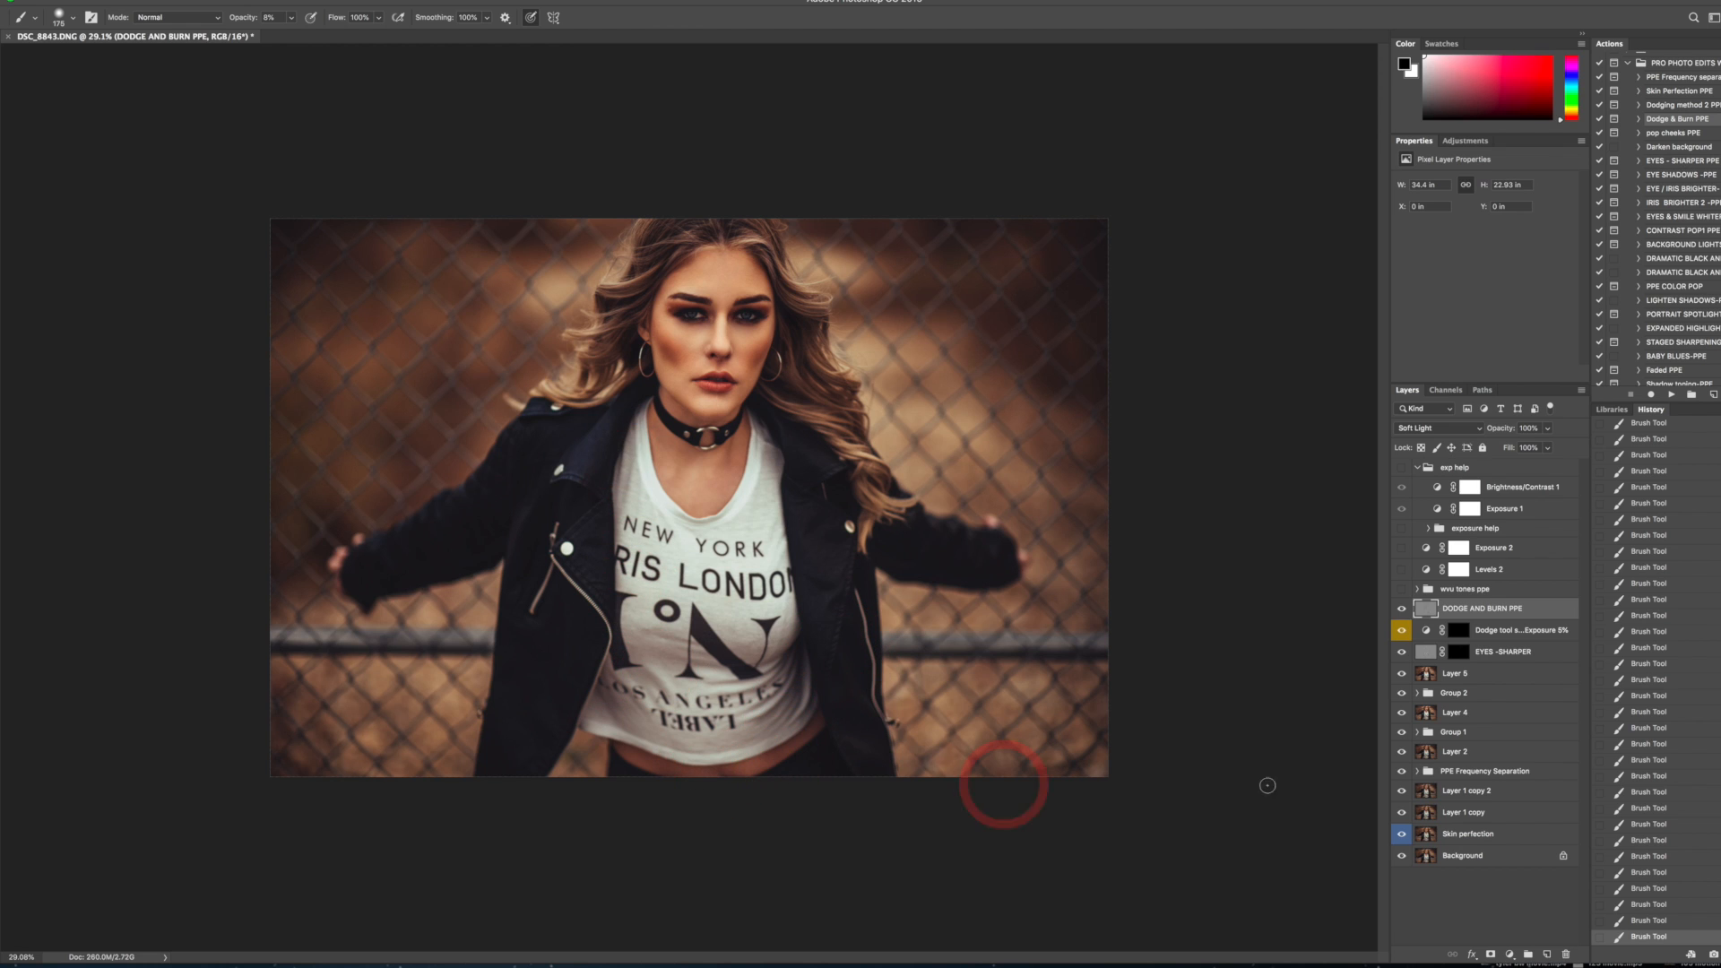
- Check the image without the DODGE AND BURN PPE layer and lower that layer's opacity to 88%
click(1401, 611)
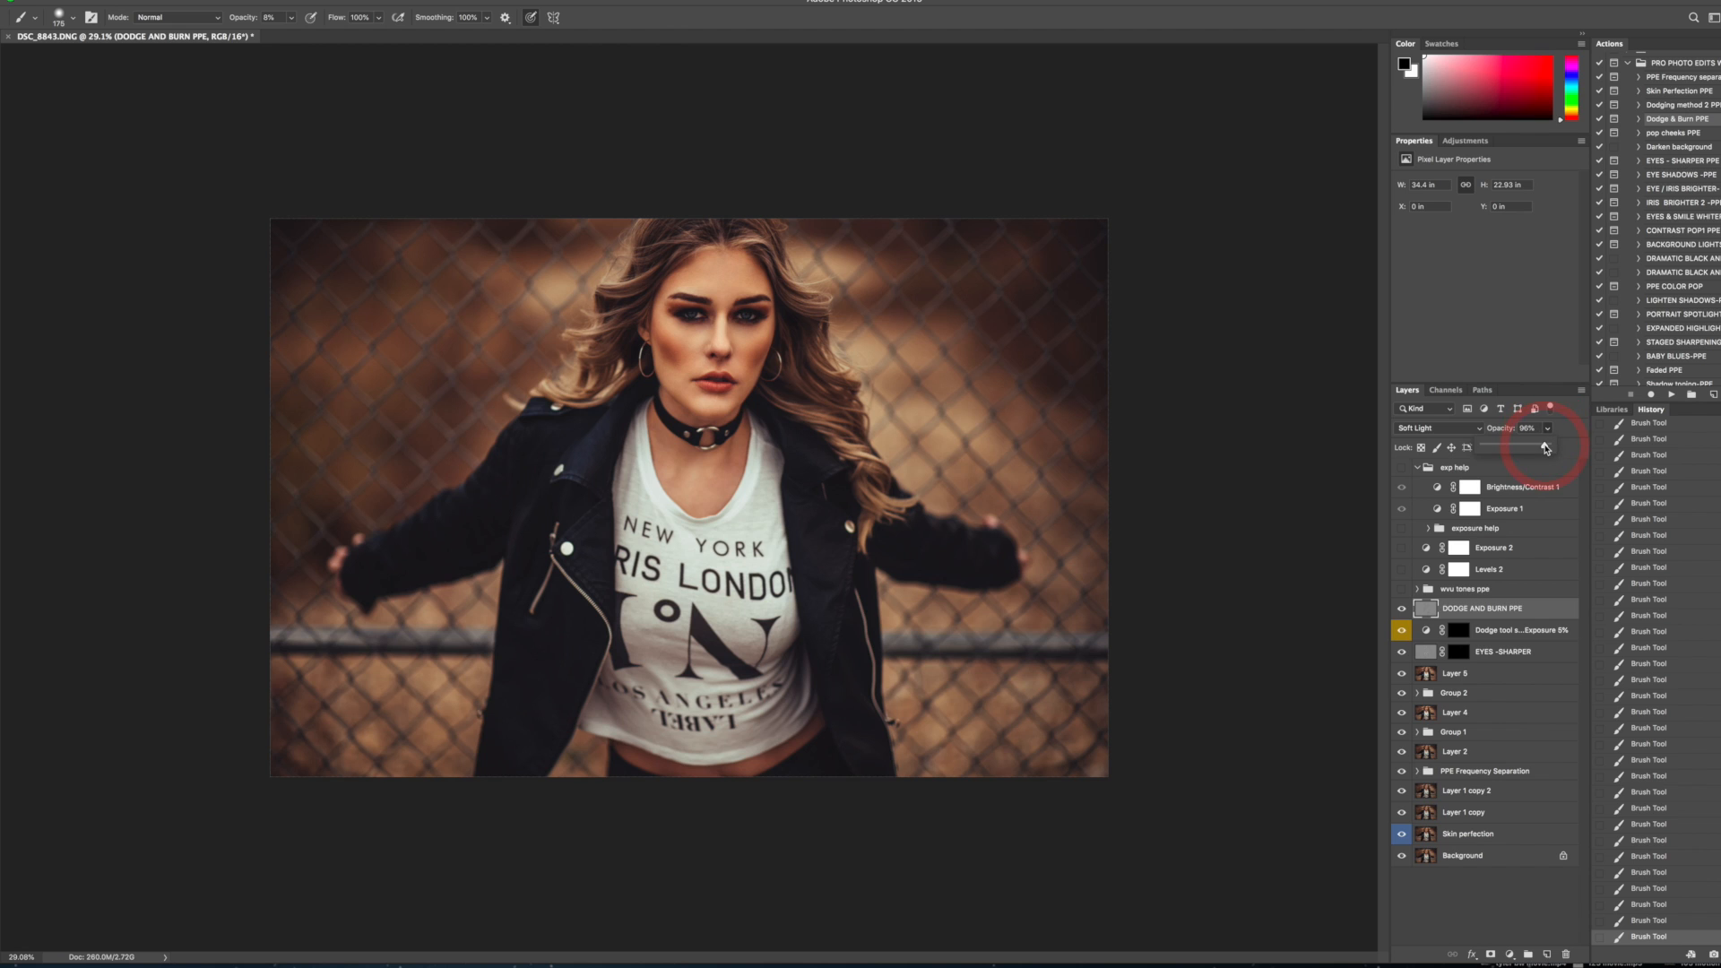
drag(1535, 448, 1525, 446)
- Run the Contrast Pop PPE action above the dodge and burn layer, continue past its message, and compare the effect on and off
click(1684, 231)
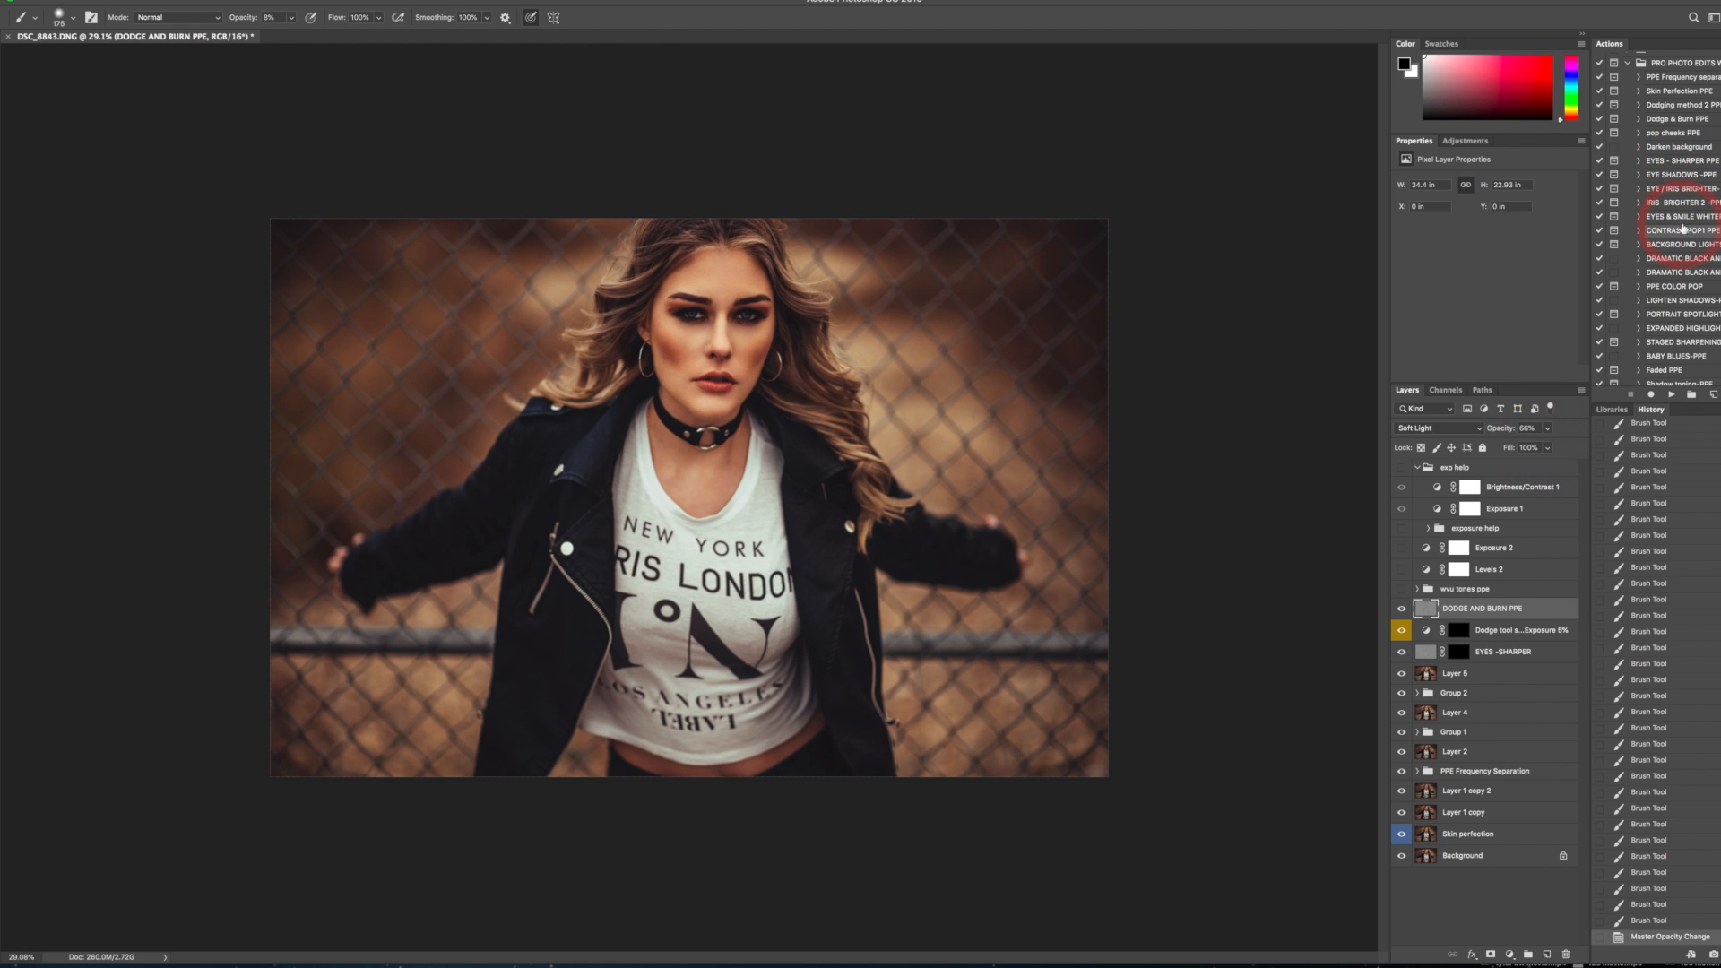
click(1670, 395)
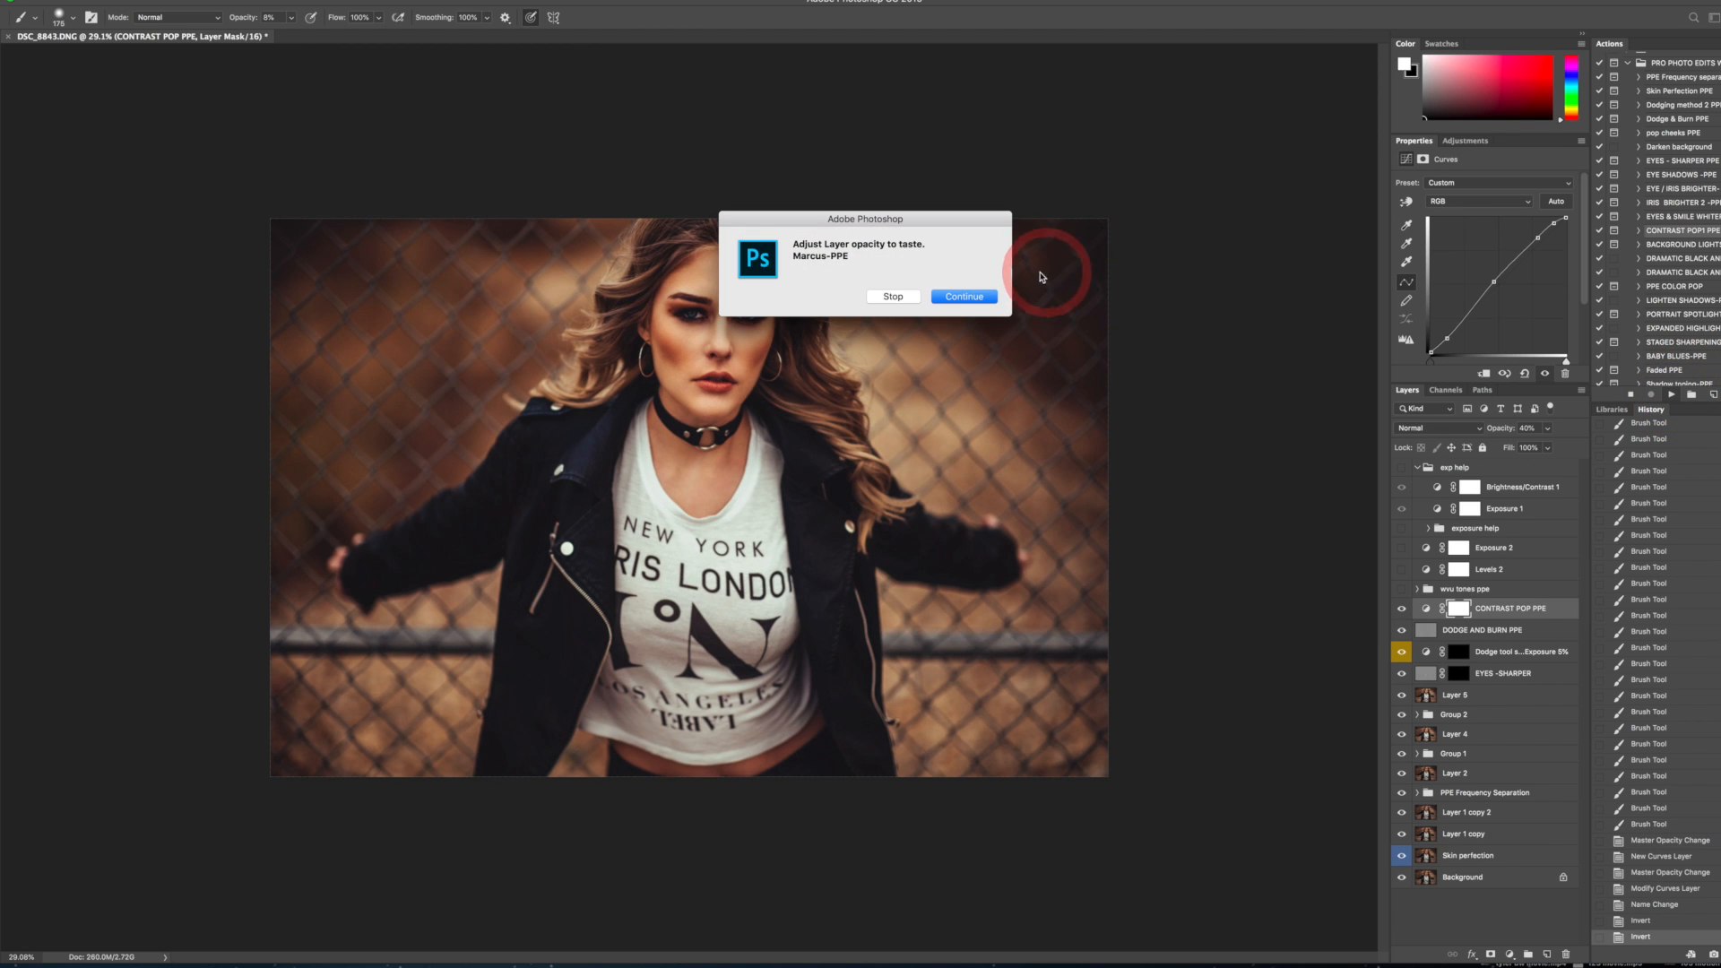
click(974, 298)
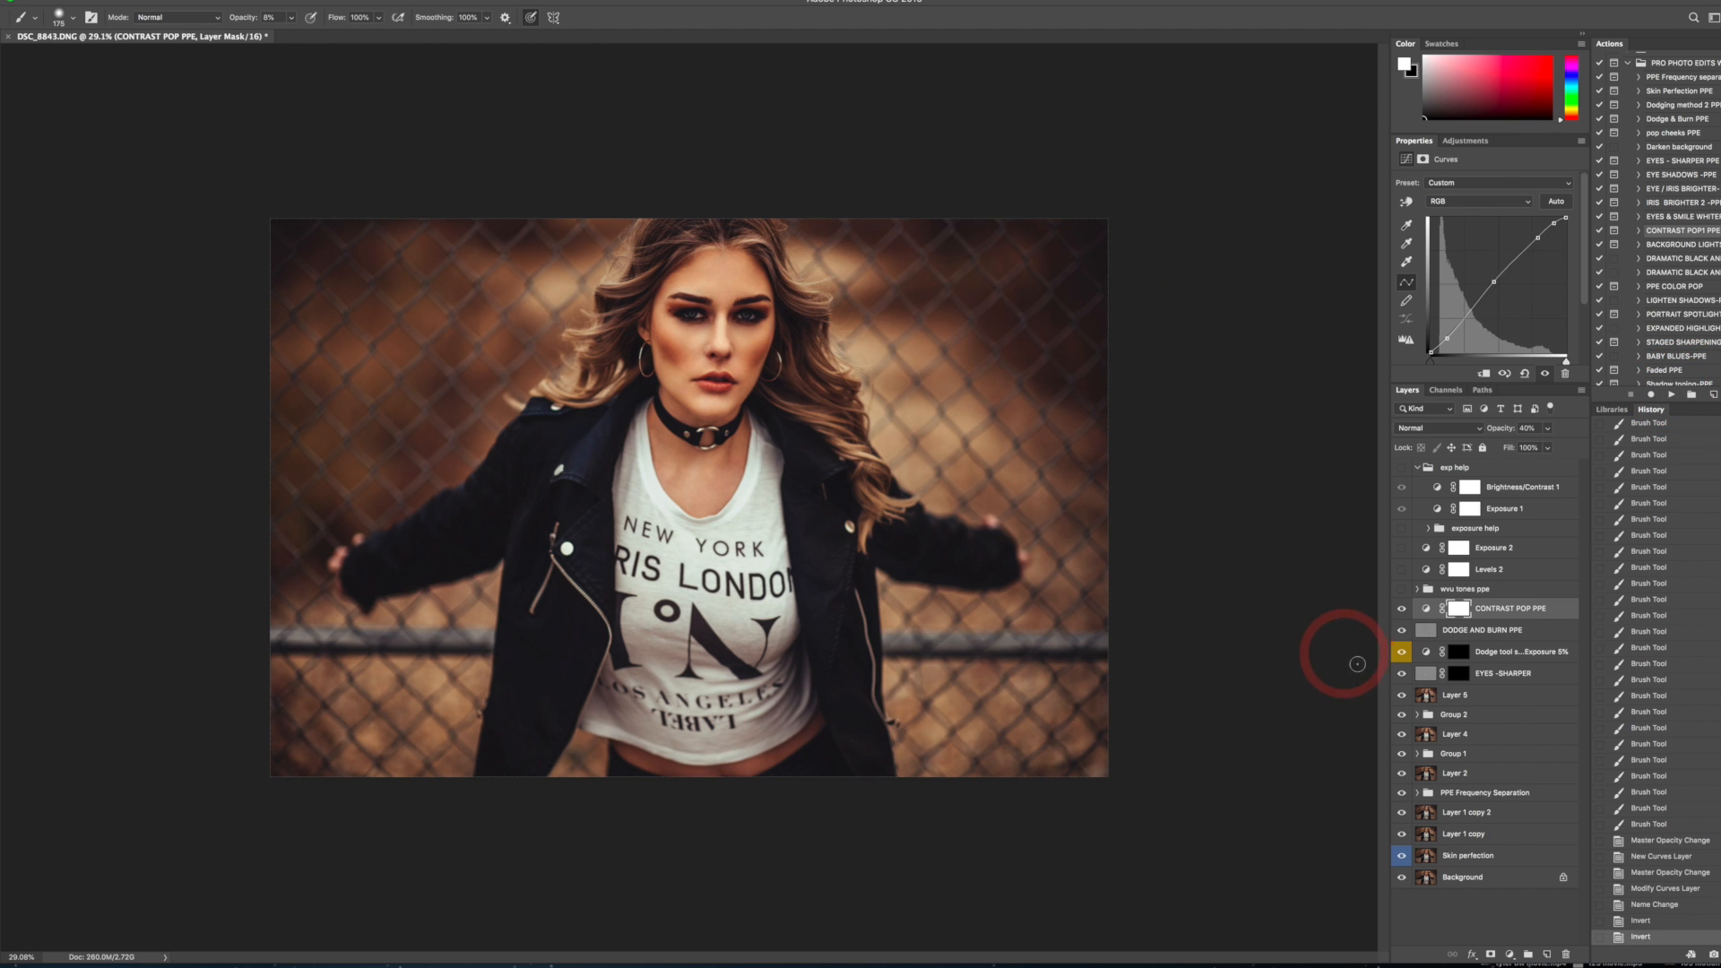
click(1403, 611)
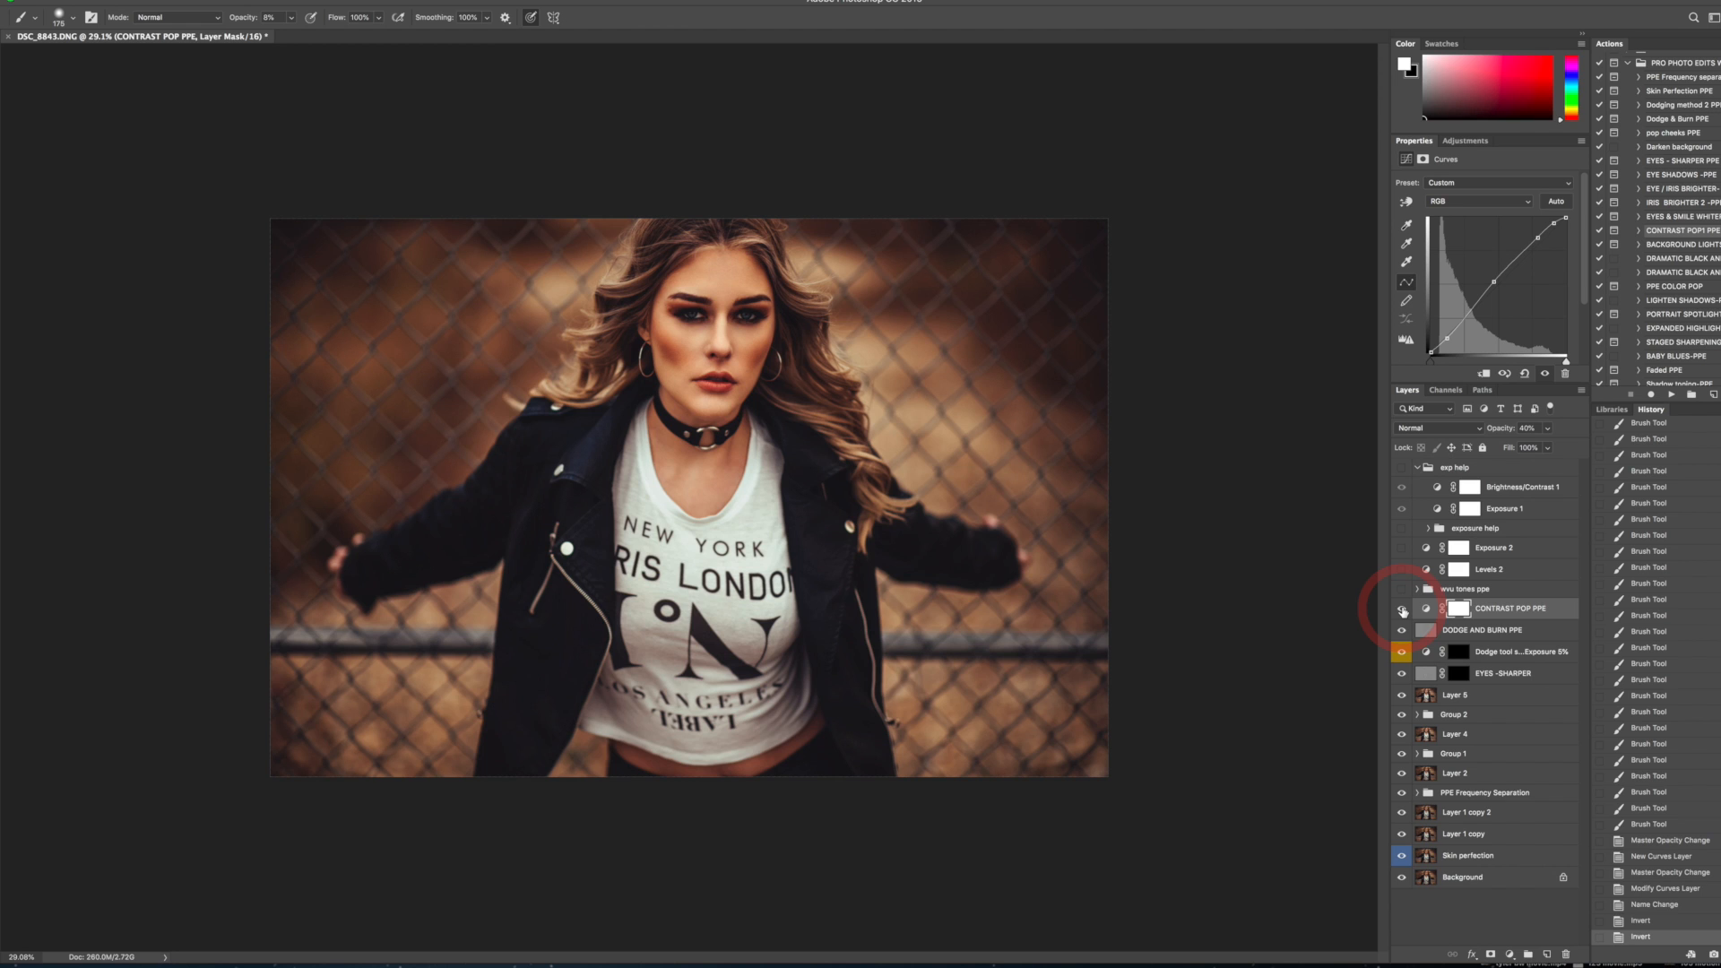
click(1403, 610)
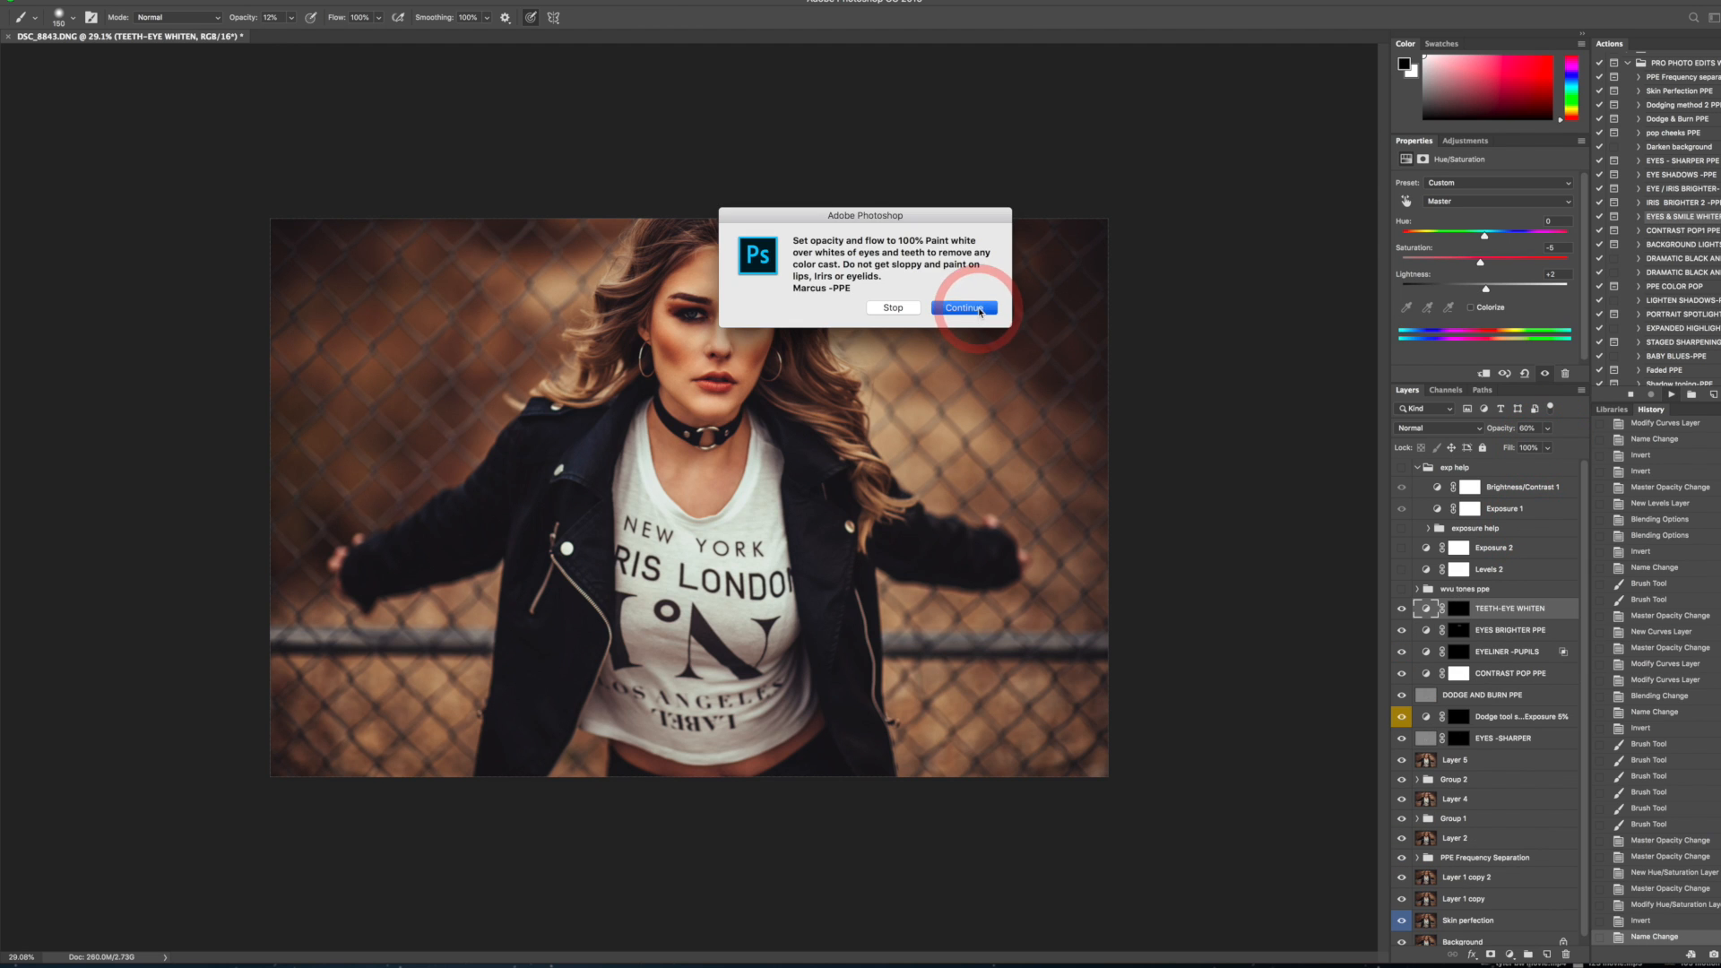
- Continue past the EYES & SMILE WHITEN message, target the TEETH-EYE WHITEN mask, and set a white Brush to 100% opacity
click(968, 307)
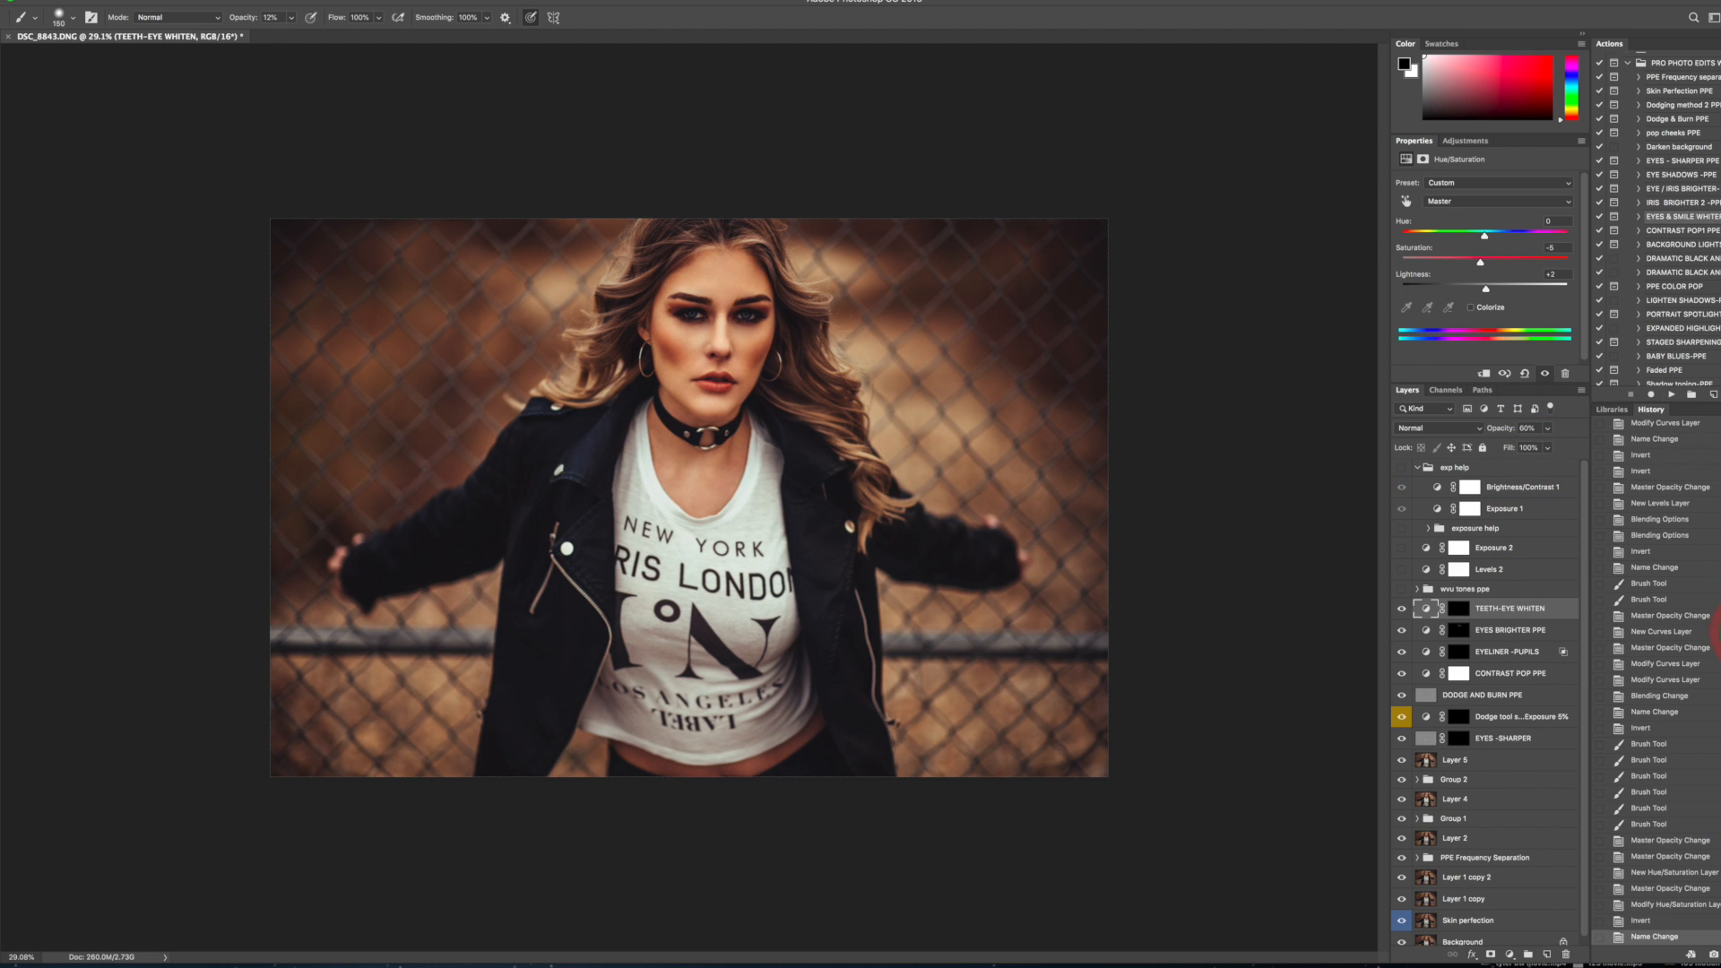
click(1458, 612)
key(x)
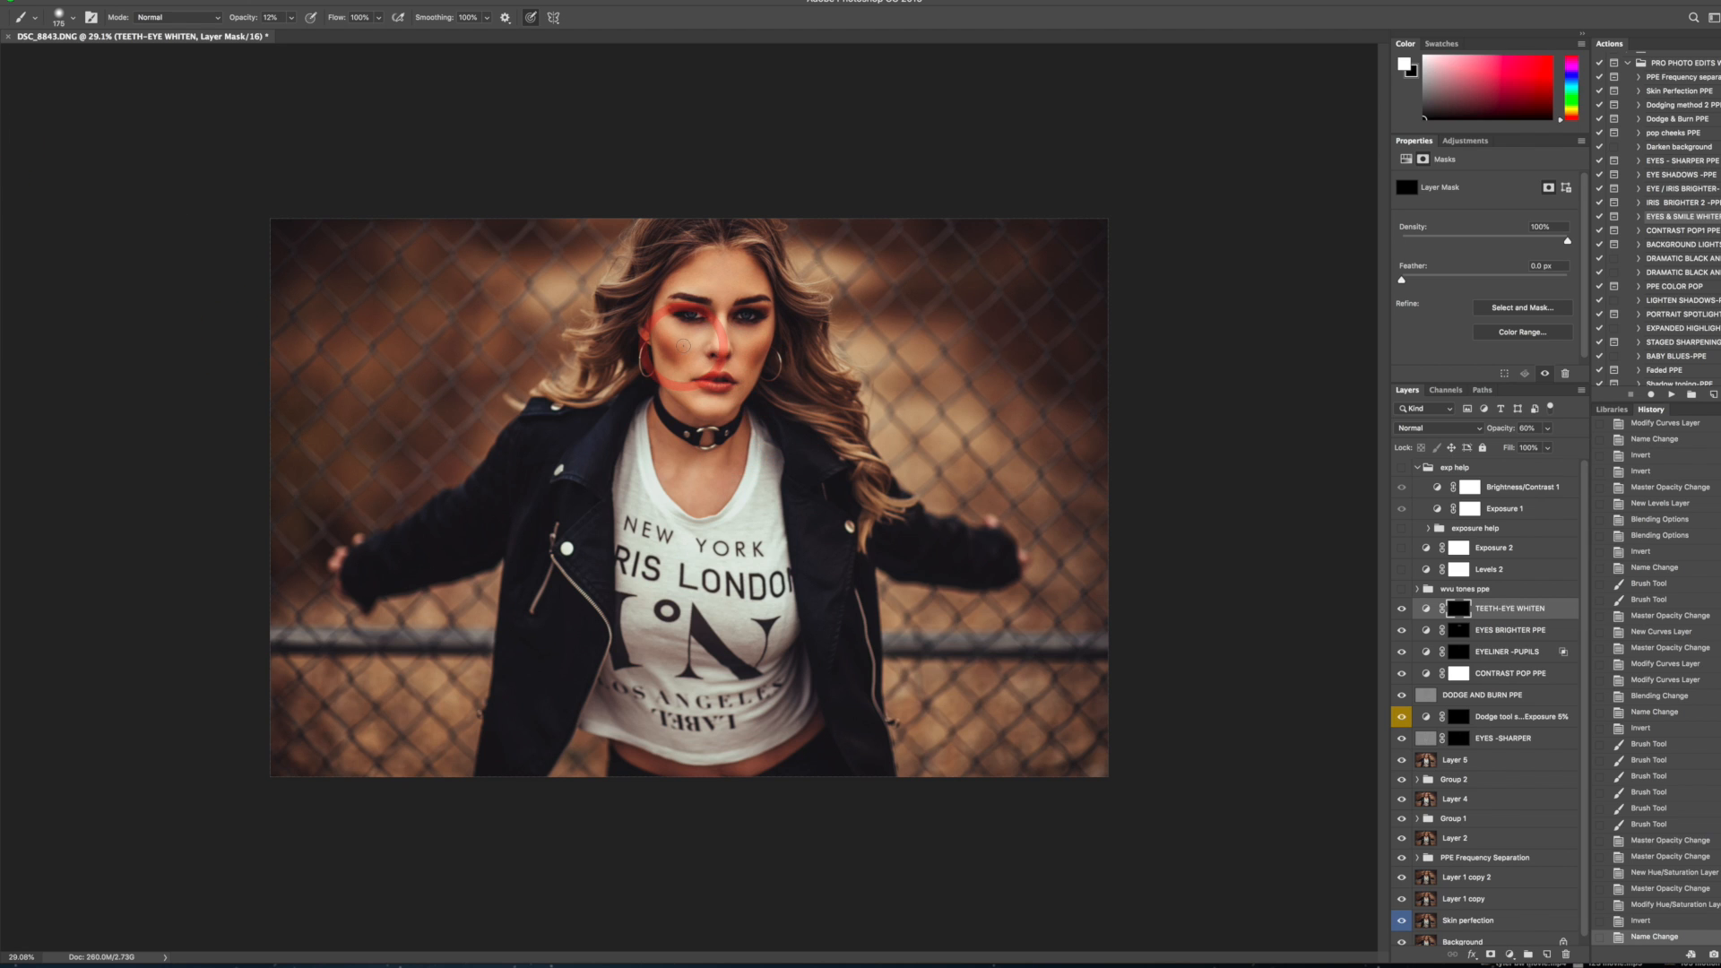
click(310, 17)
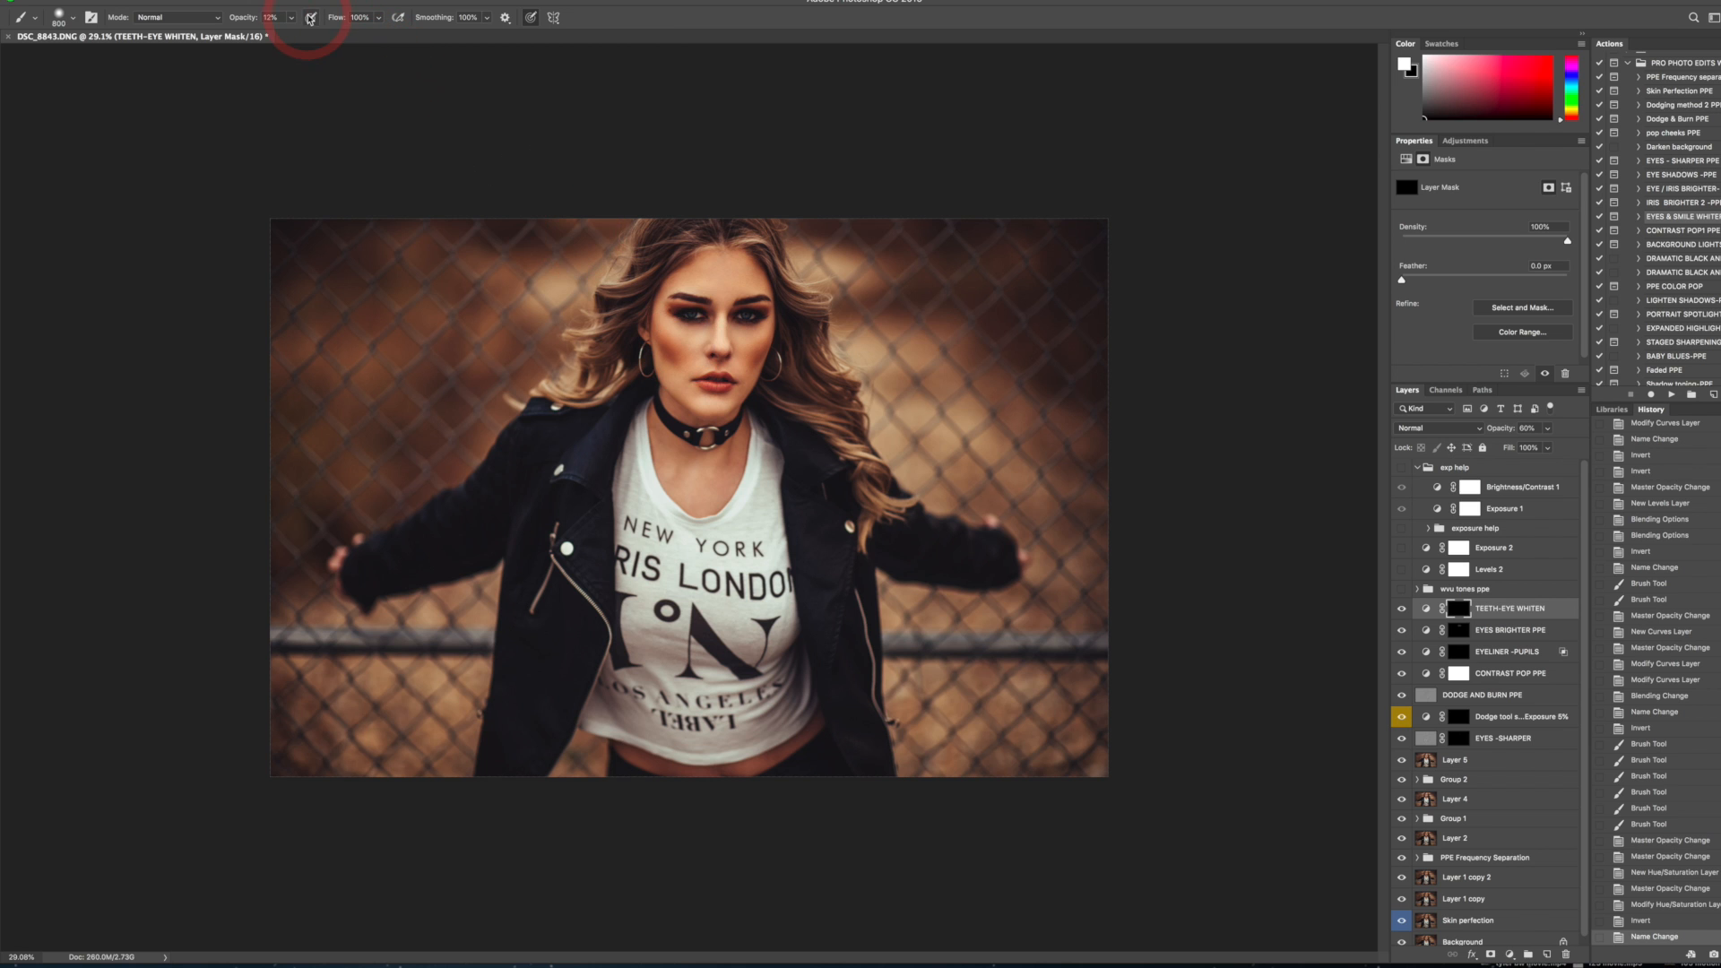
drag(290, 19, 607, 27)
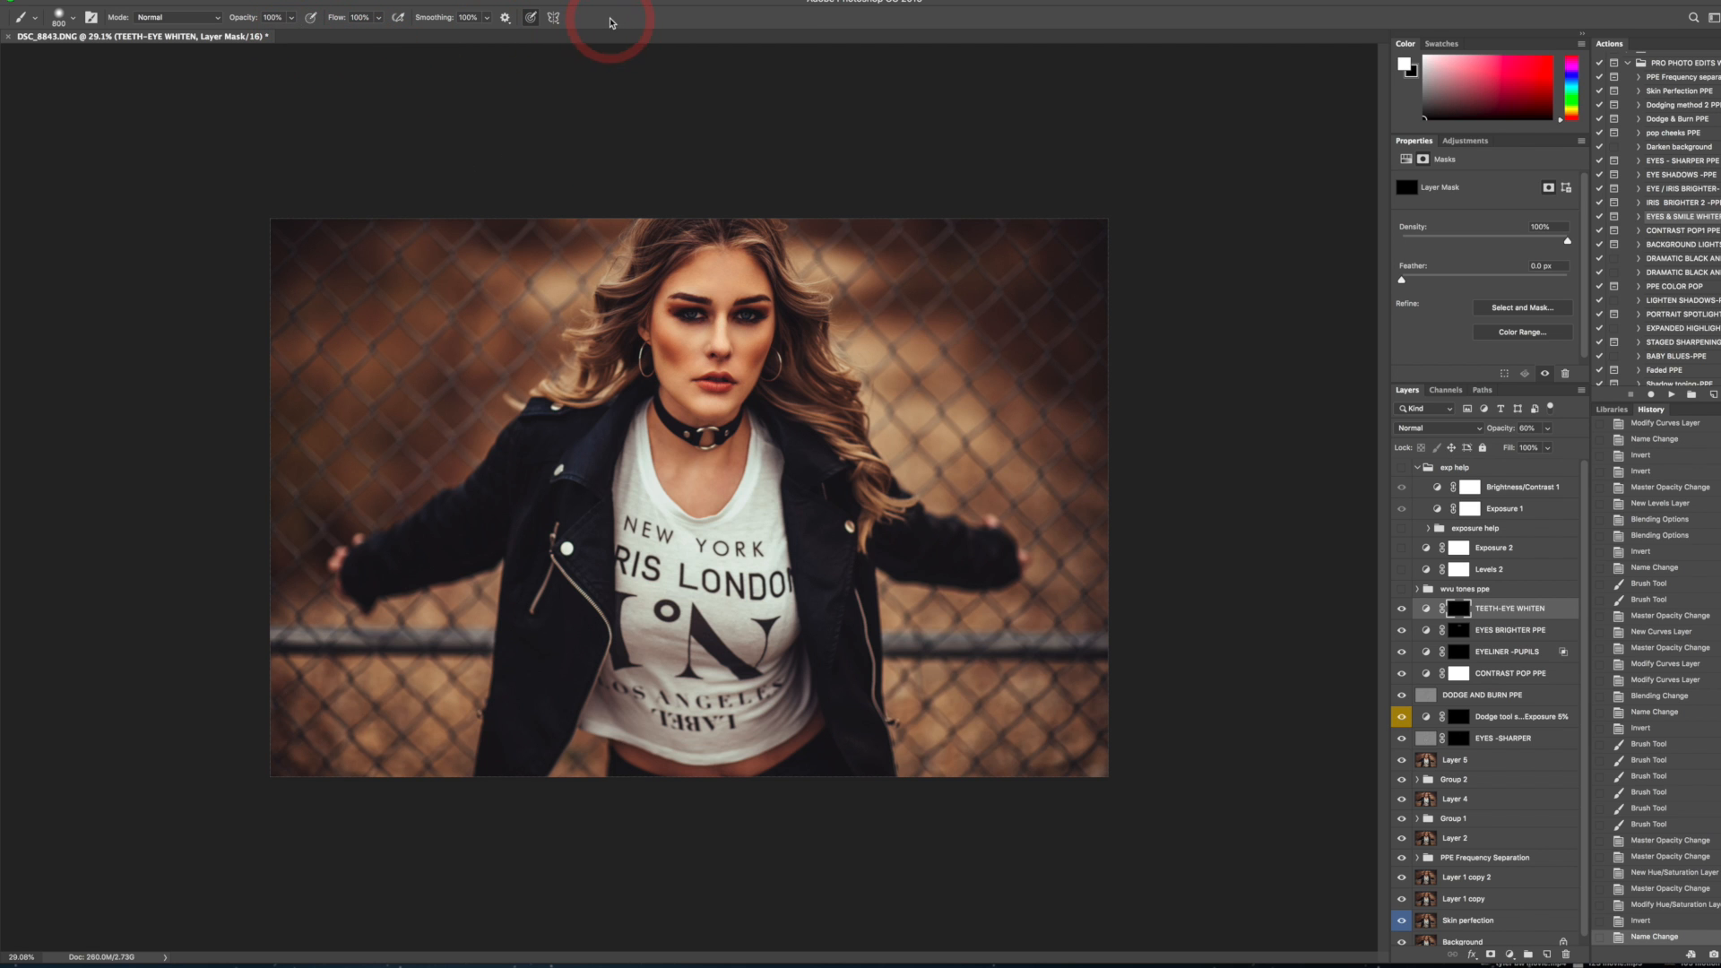
- Paint over the whites of both eyes on the TEETH-EYE WHITEN mask with a small white brush and lower the layer's opacity to 51%
key(super+plus)
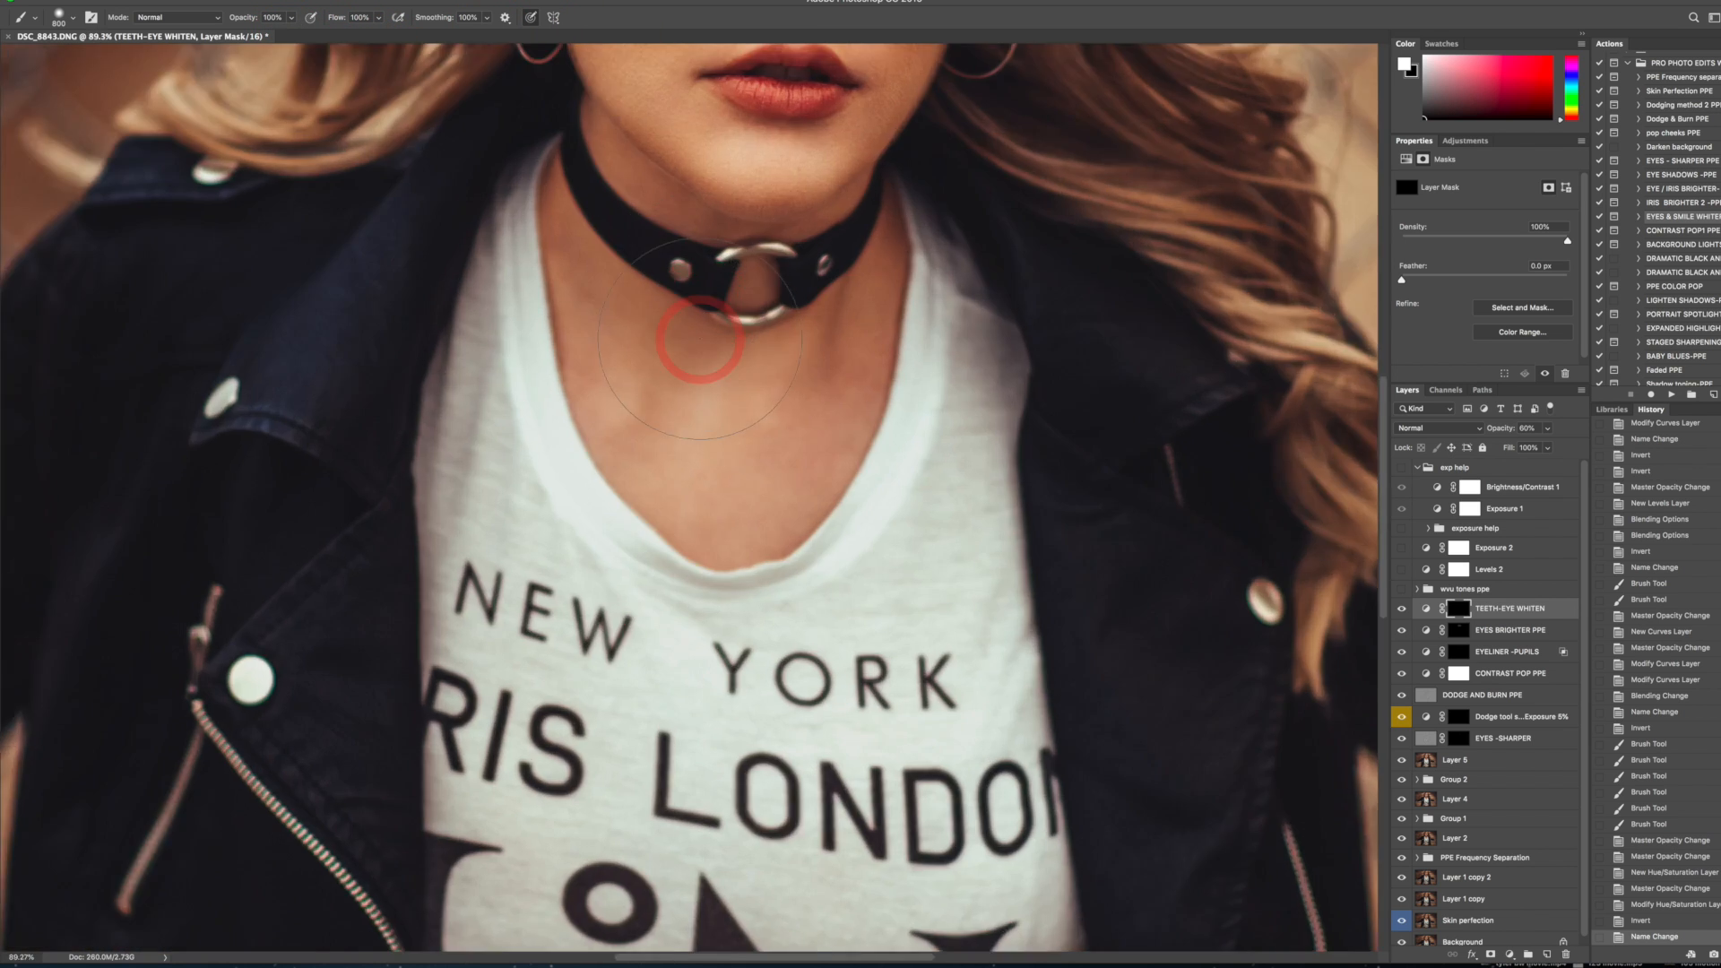
scroll(726, 242, up, 10)
key(bracketleft)
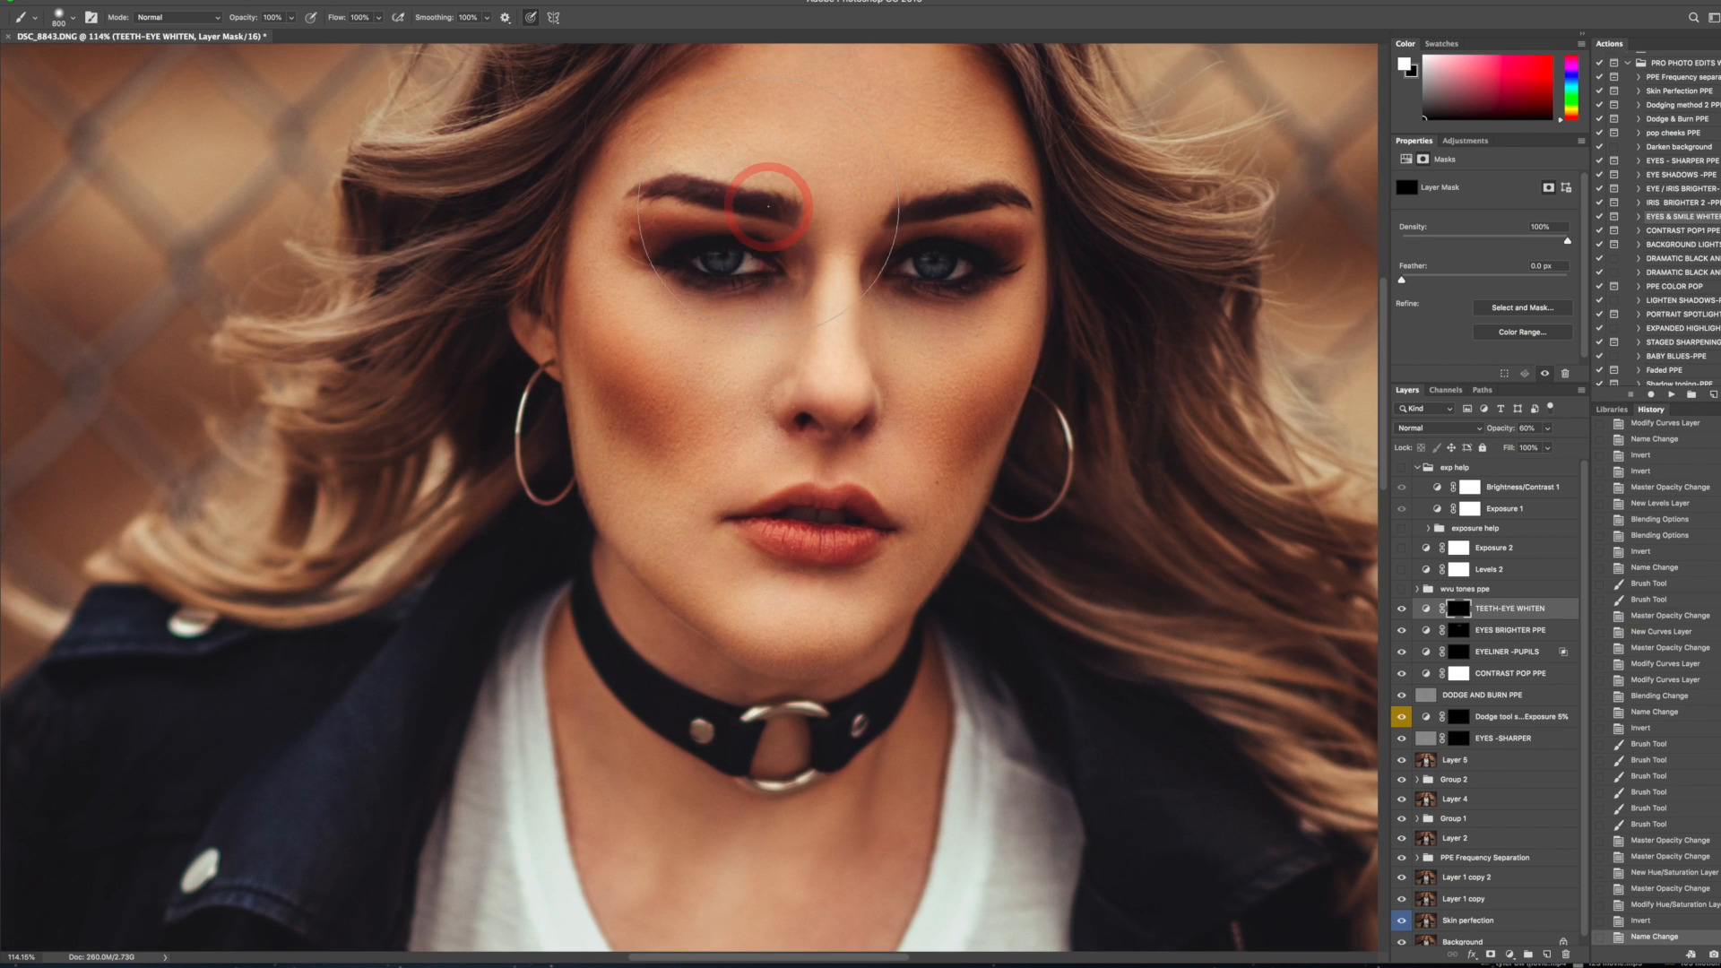
key(bracketleft)
key(bracketleft)
key(bracketleft)
key(bracketleft)
key(bracketleft)
key(bracketleft)
key(bracketleft)
key(bracketleft)
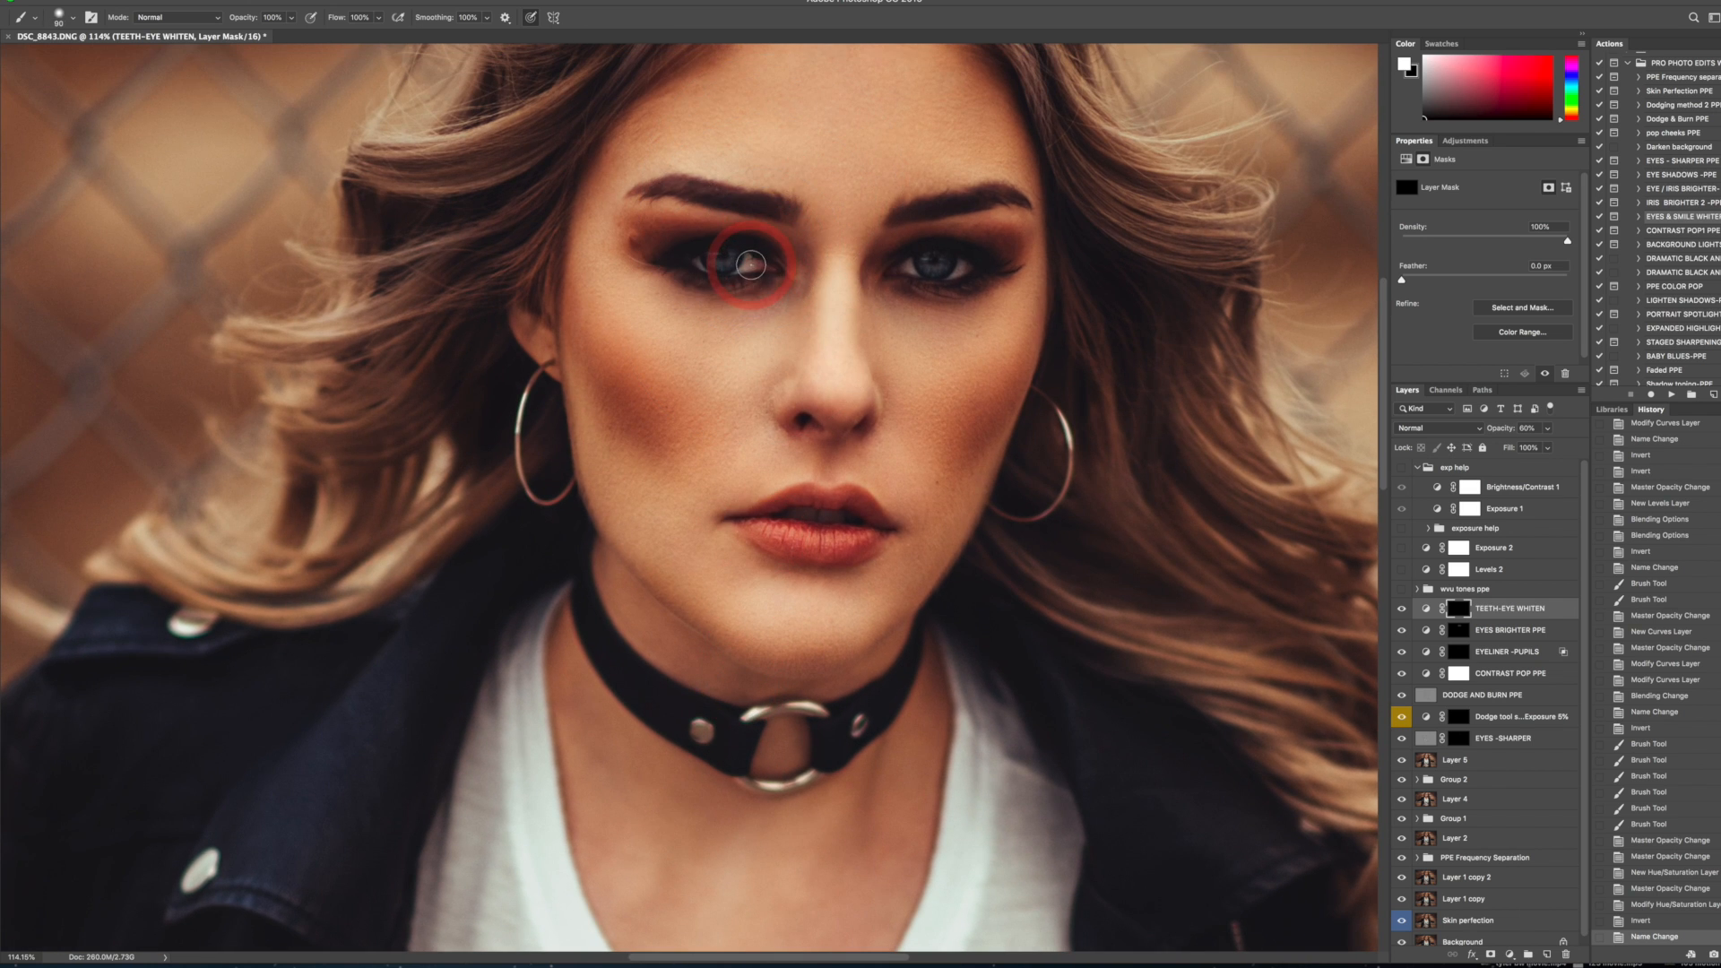
mouse_move(745, 265)
mouse_down()
mouse_move(709, 269)
mouse_move(672, 244)
mouse_up()
key(bracketleft)
key(bracketleft)
key(bracketleft)
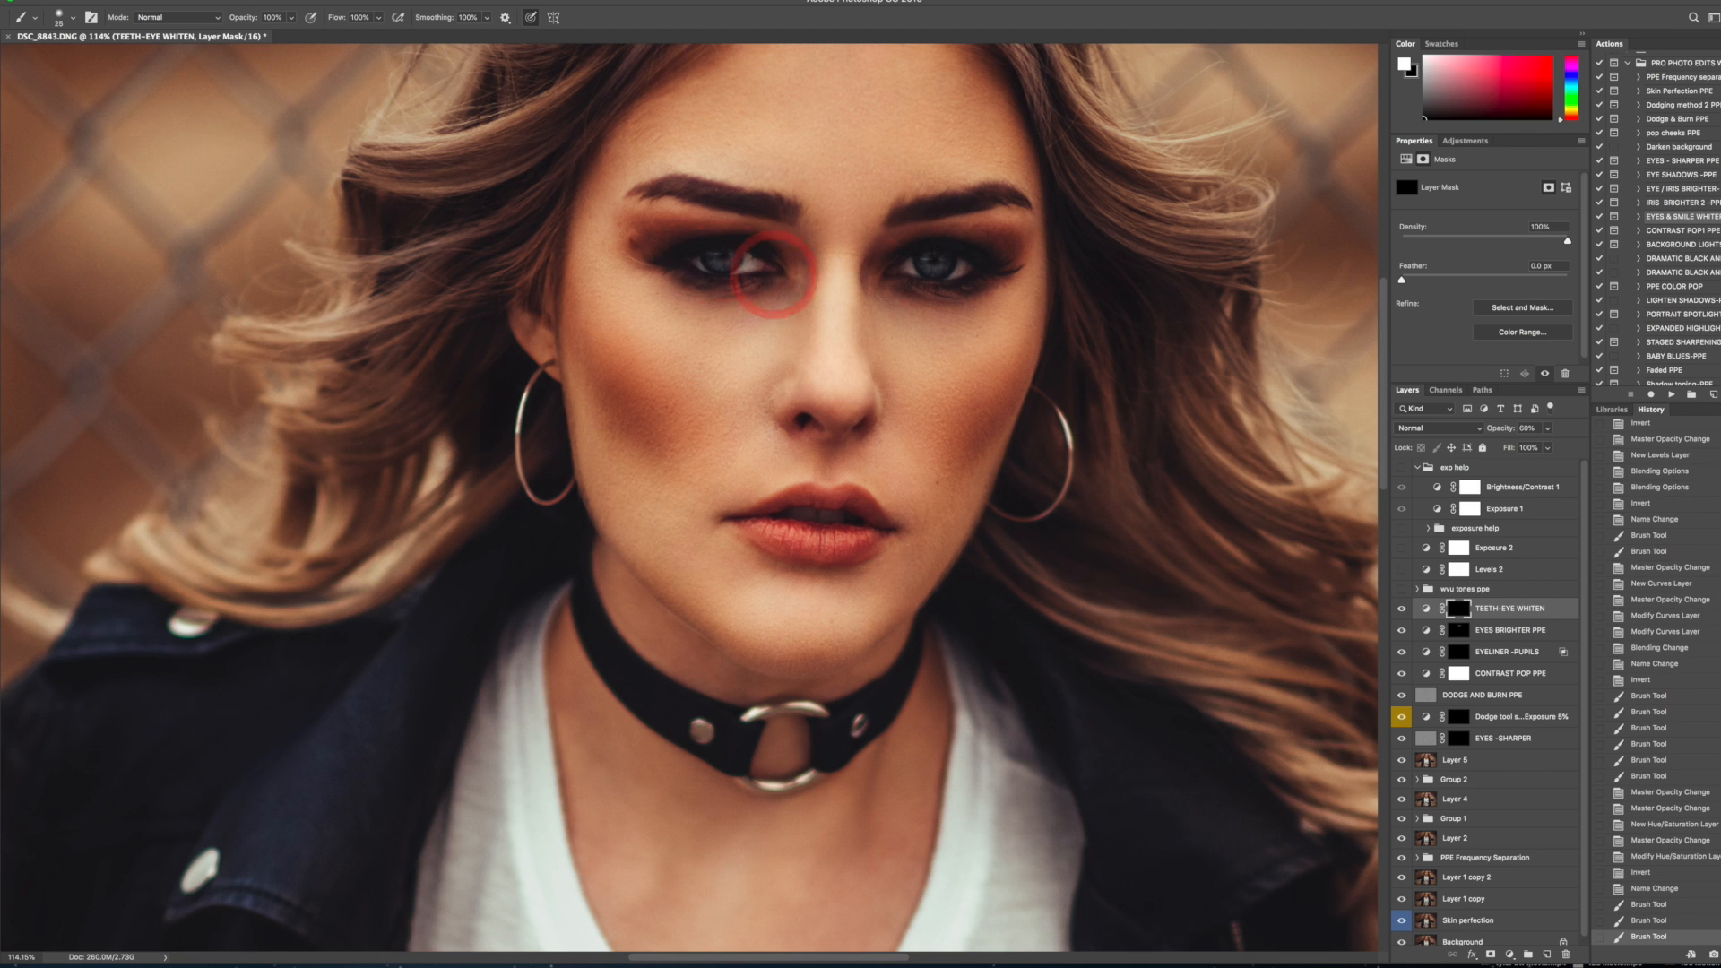
mouse_move(908, 272)
mouse_down()
mouse_move(986, 258)
mouse_move(943, 273)
mouse_up()
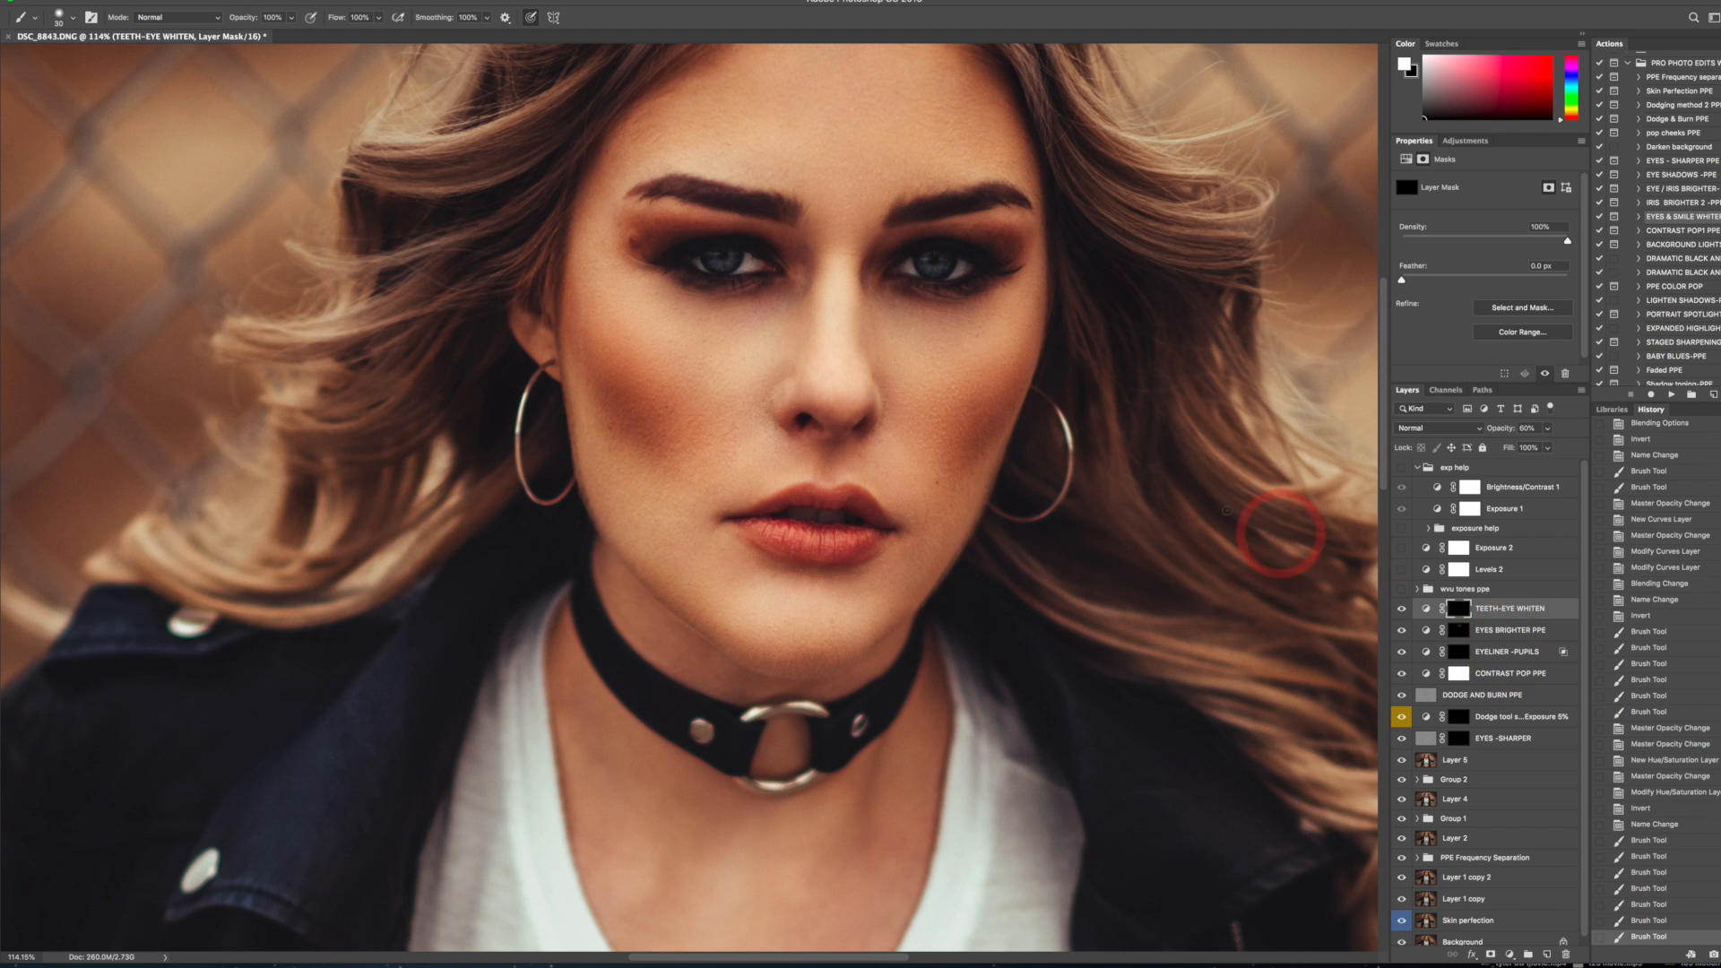
key(super+minus)
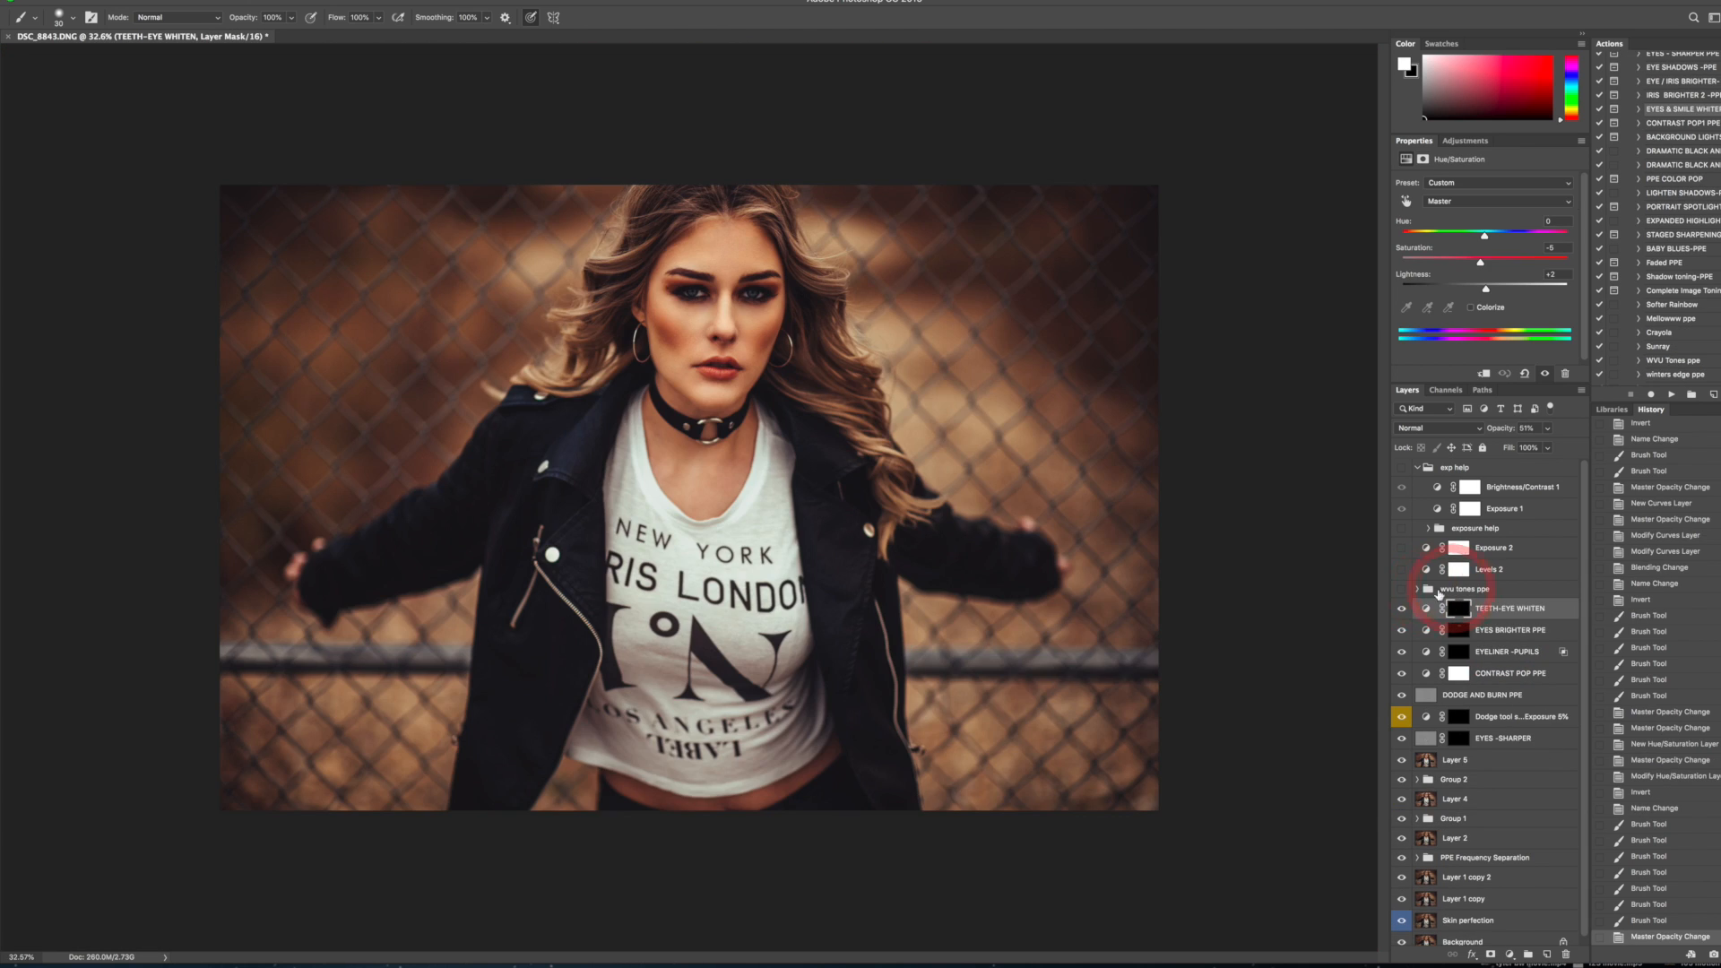
- Compare the image with and without the wvu tones ppe group, leave it visible, and lower its opacity to 61%
click(1402, 589)
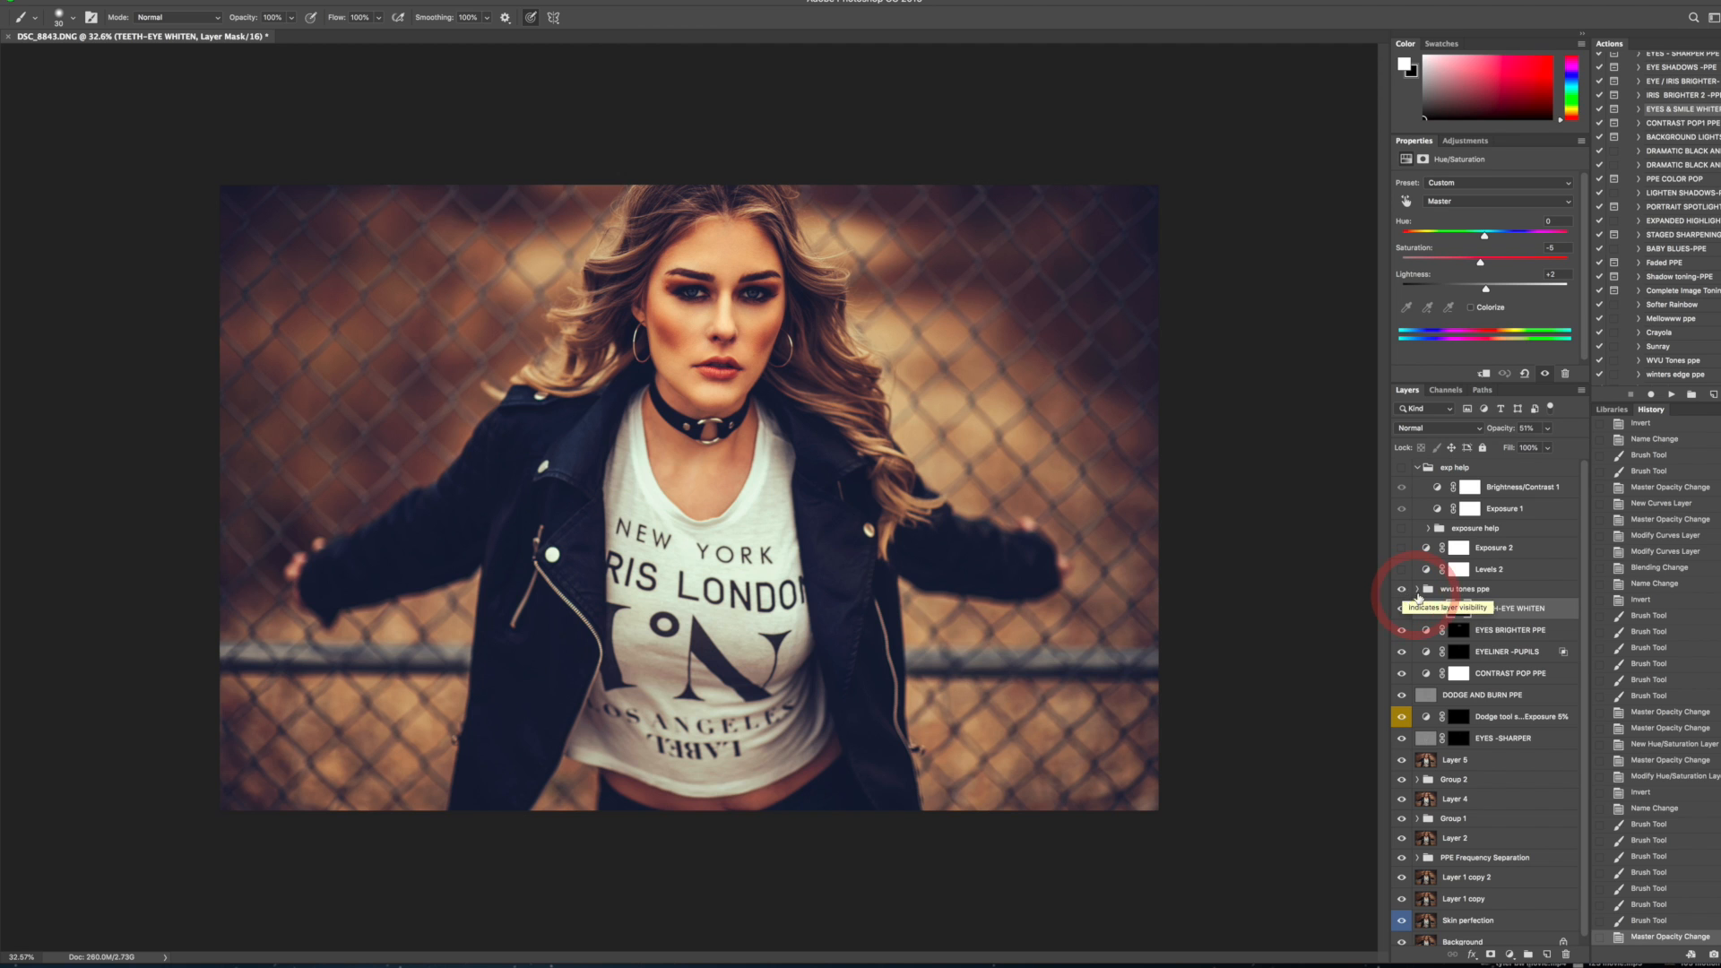
click(1402, 590)
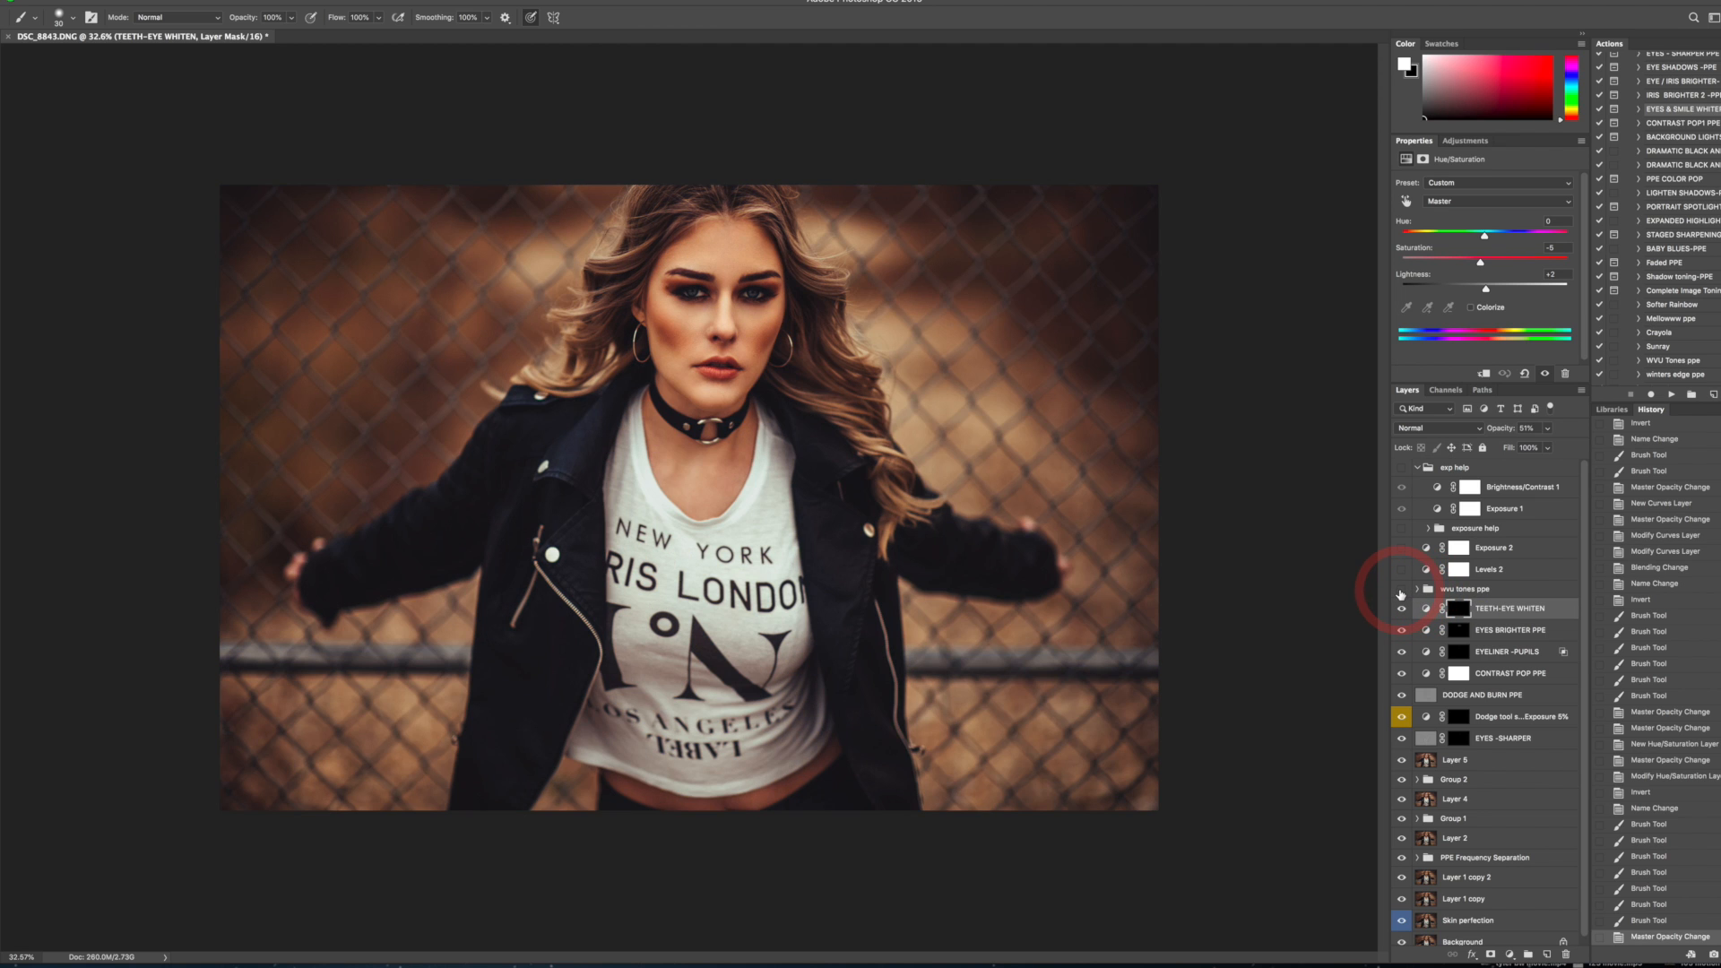
click(1402, 590)
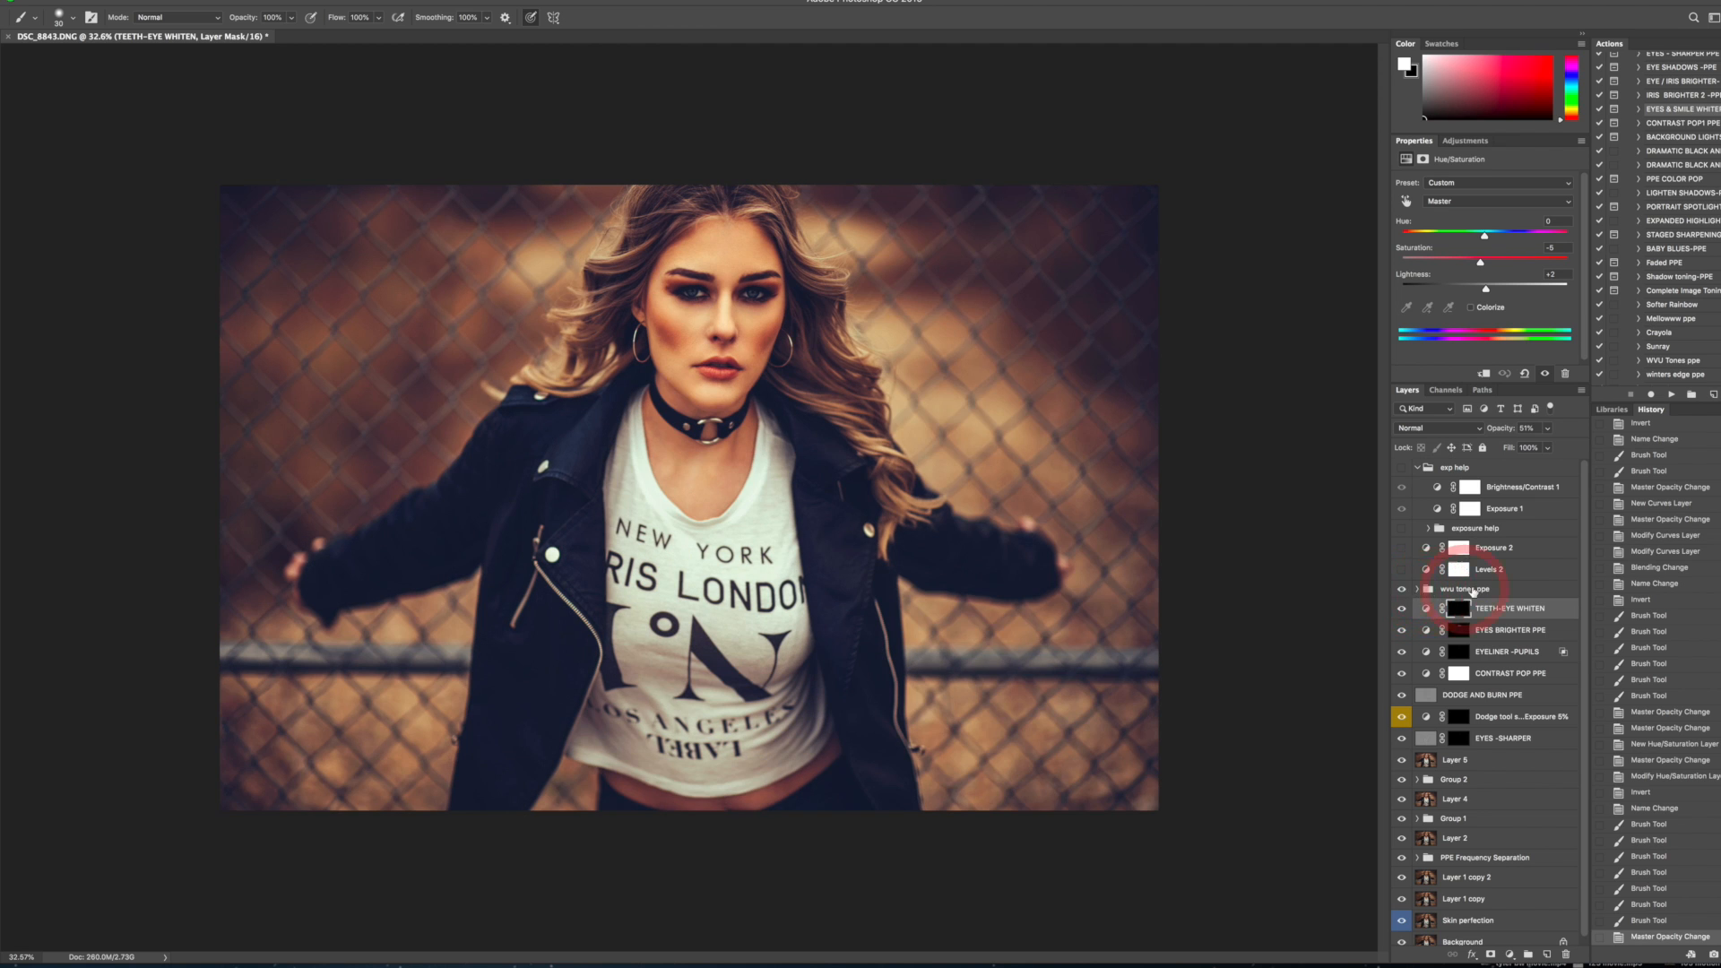
click(1475, 591)
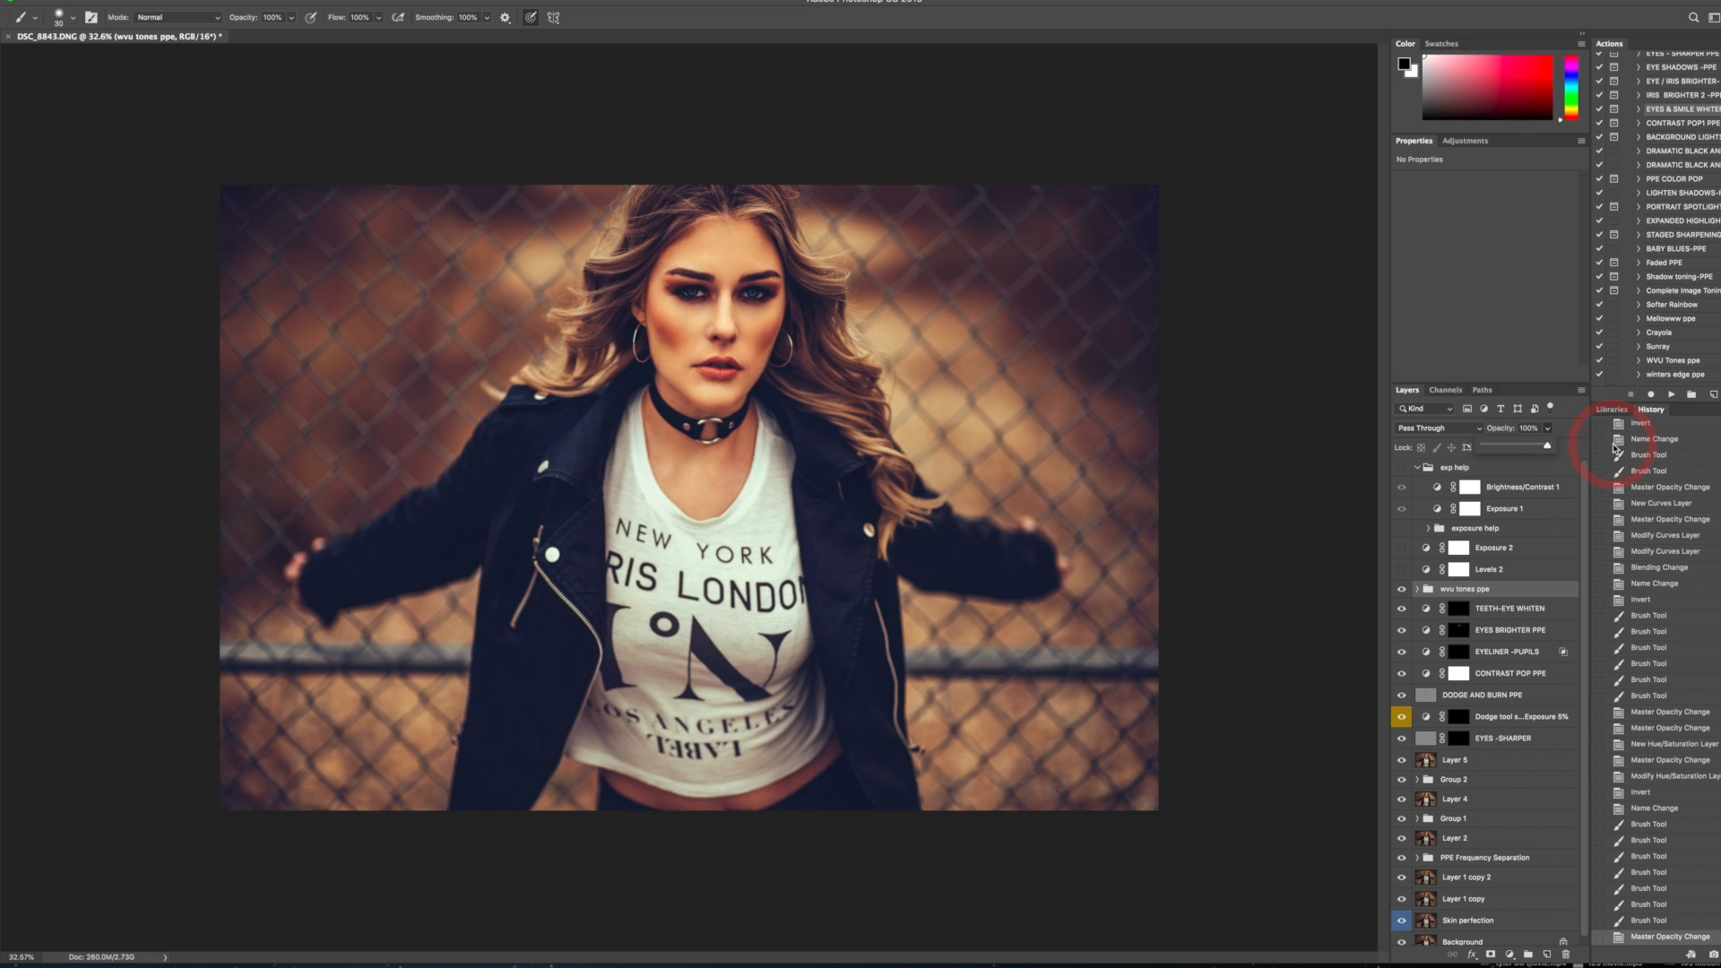
drag(1613, 448, 1417, 455)
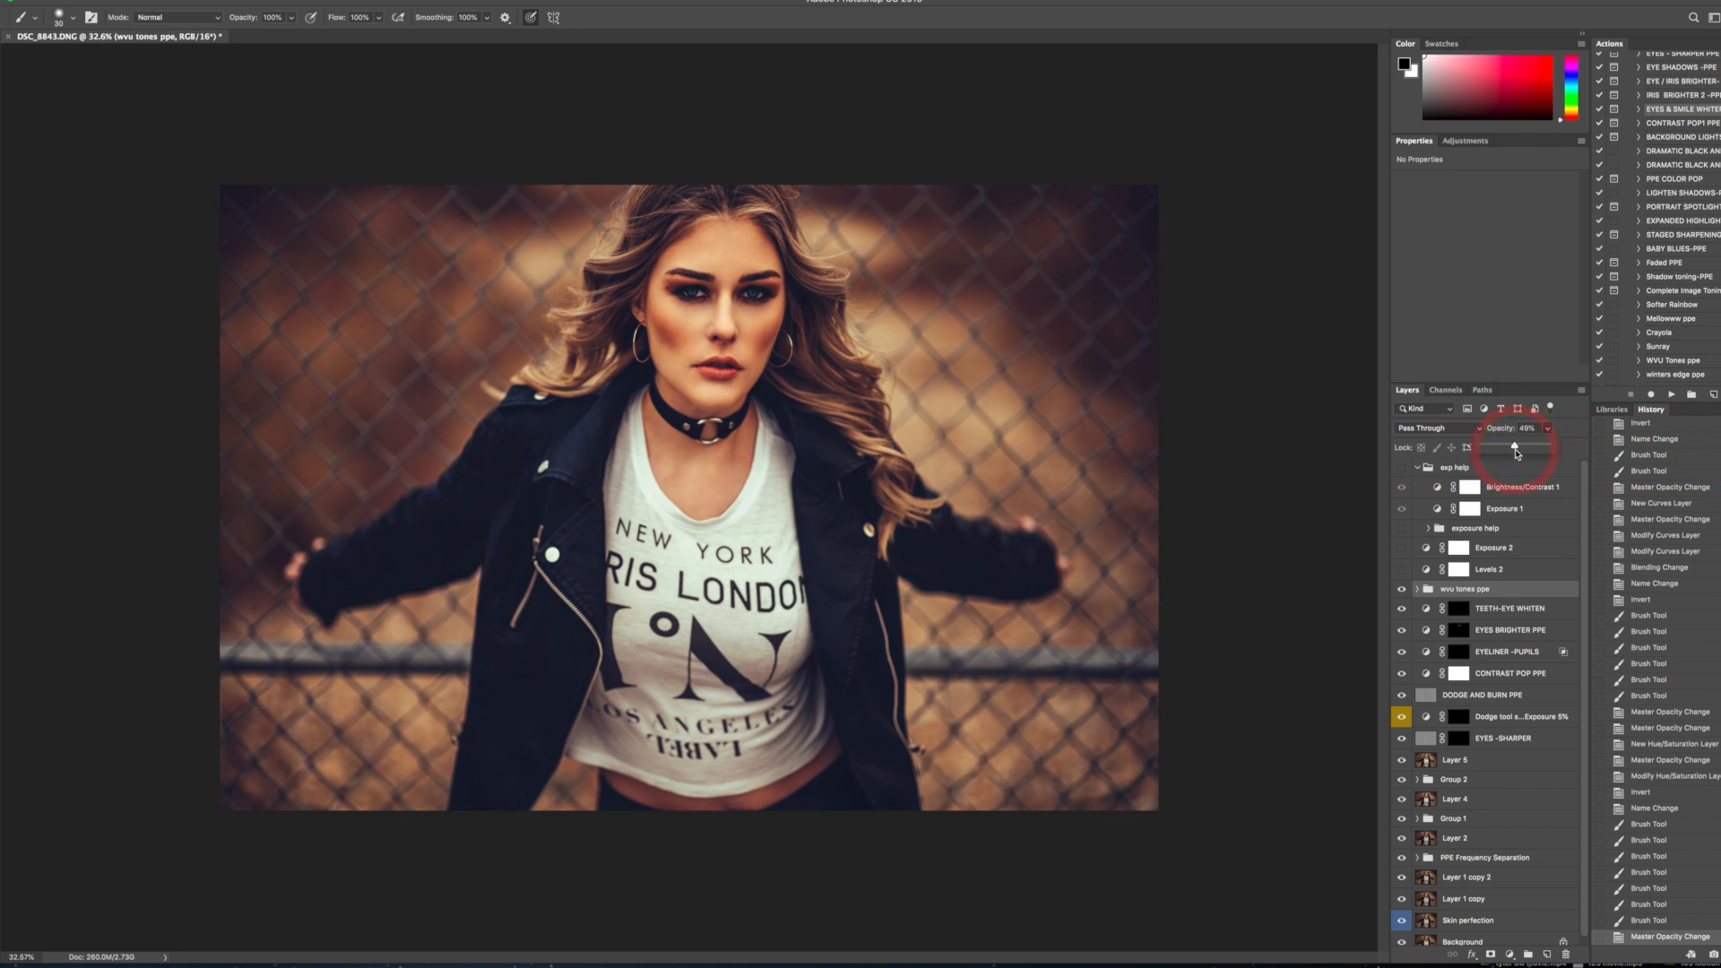
drag(1528, 453, 1523, 454)
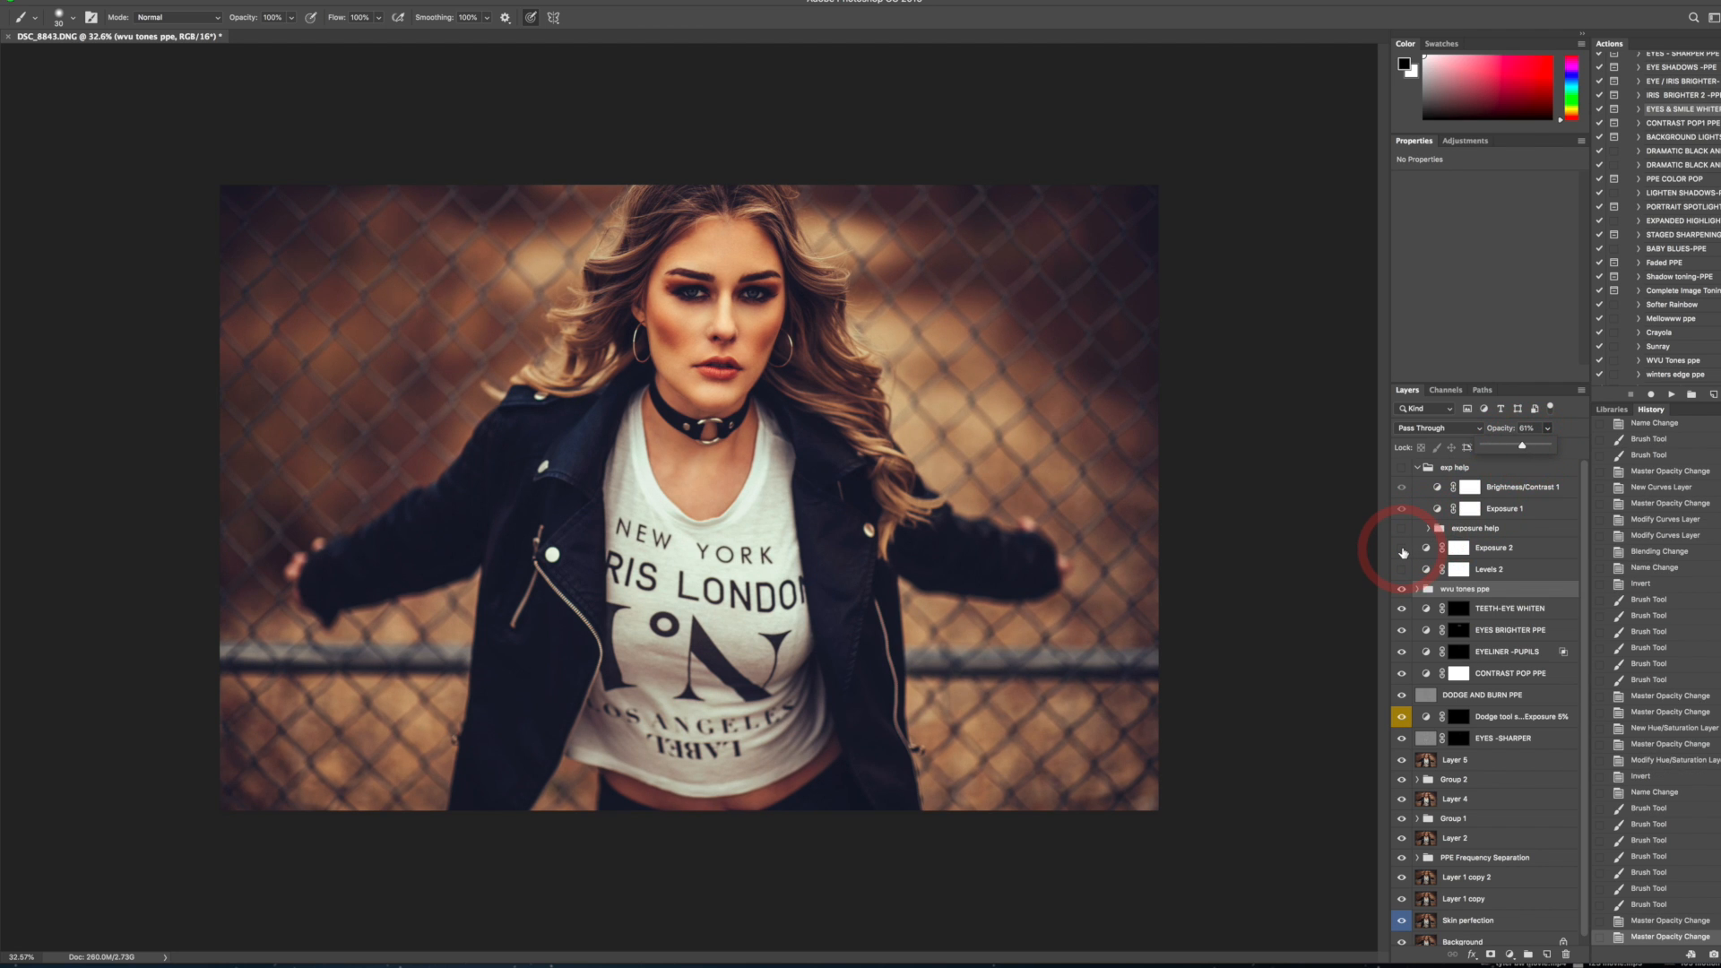
- Preview the Exposure 2 adjustment on and off, keep it visible, and set its opacity to 10%
click(1403, 548)
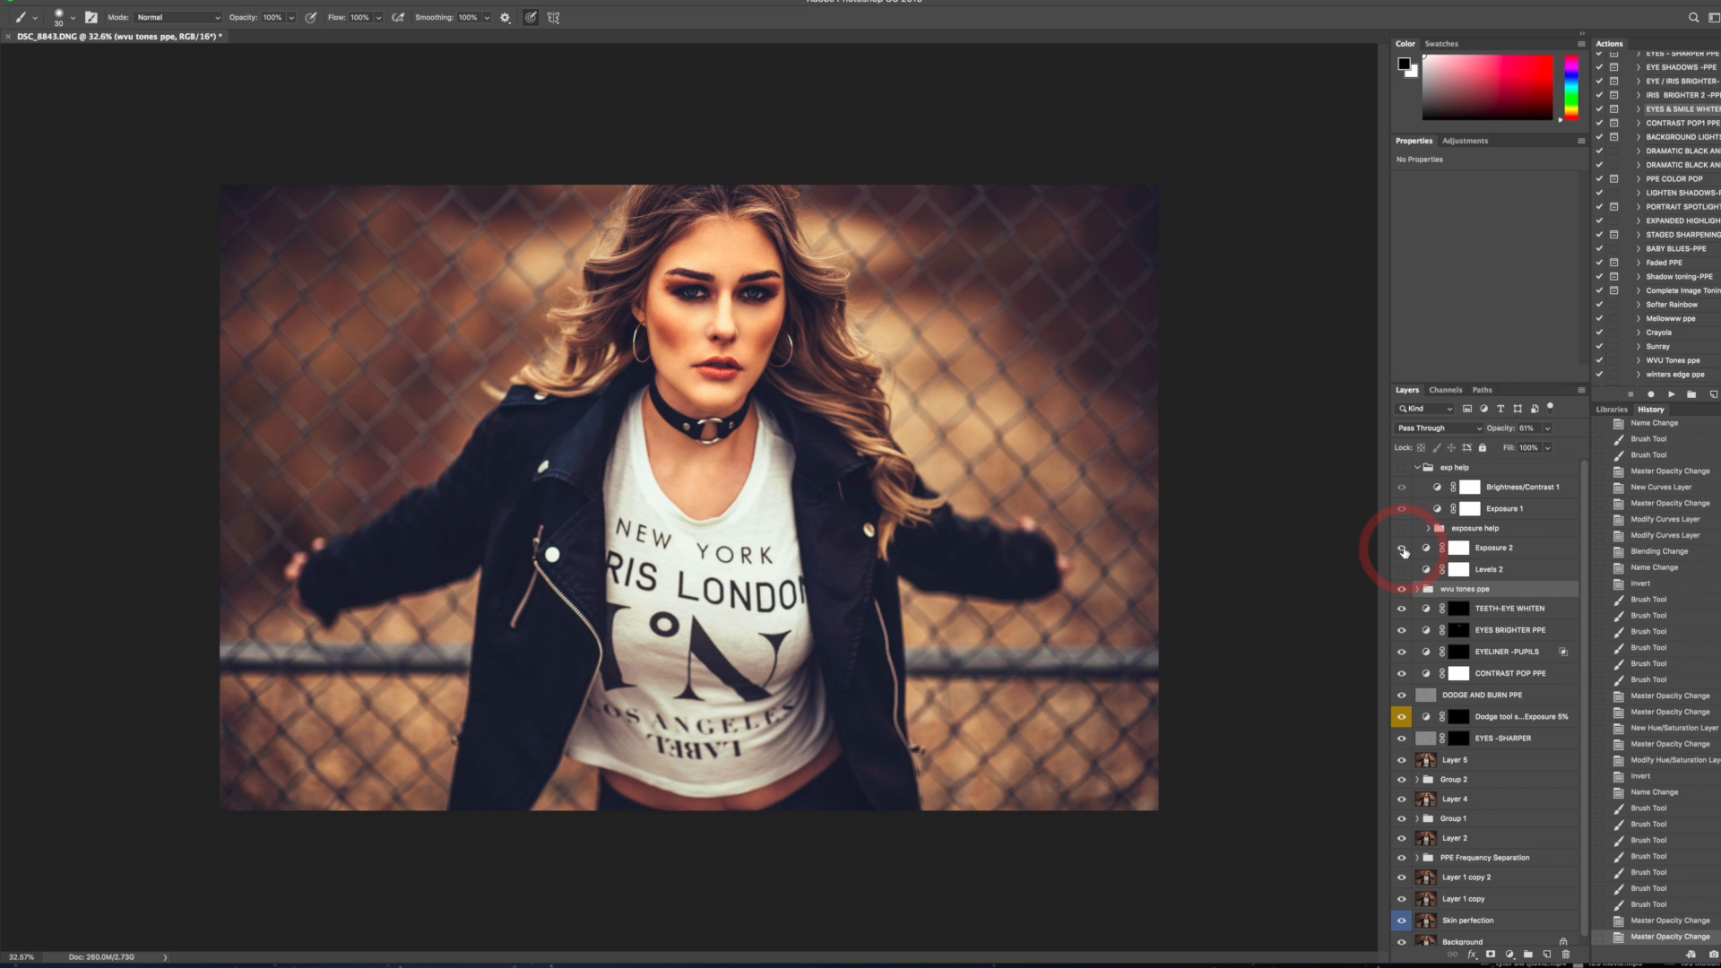
click(1402, 550)
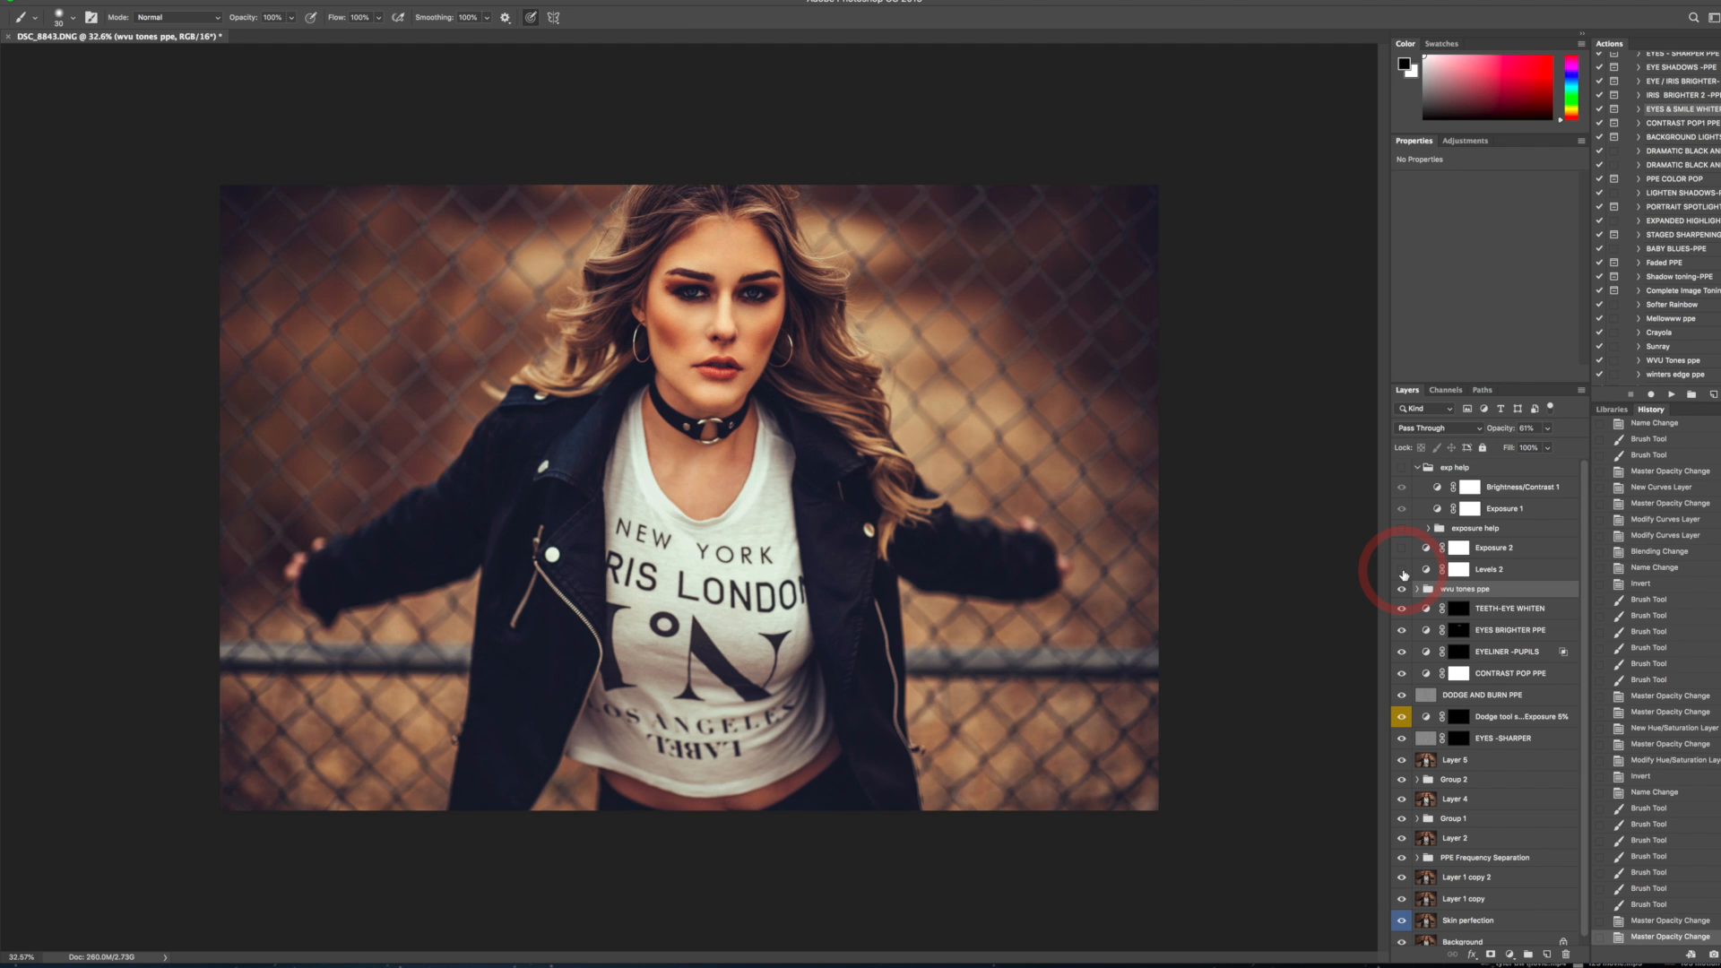
click(1524, 548)
click(1546, 429)
drag(1542, 445, 1521, 445)
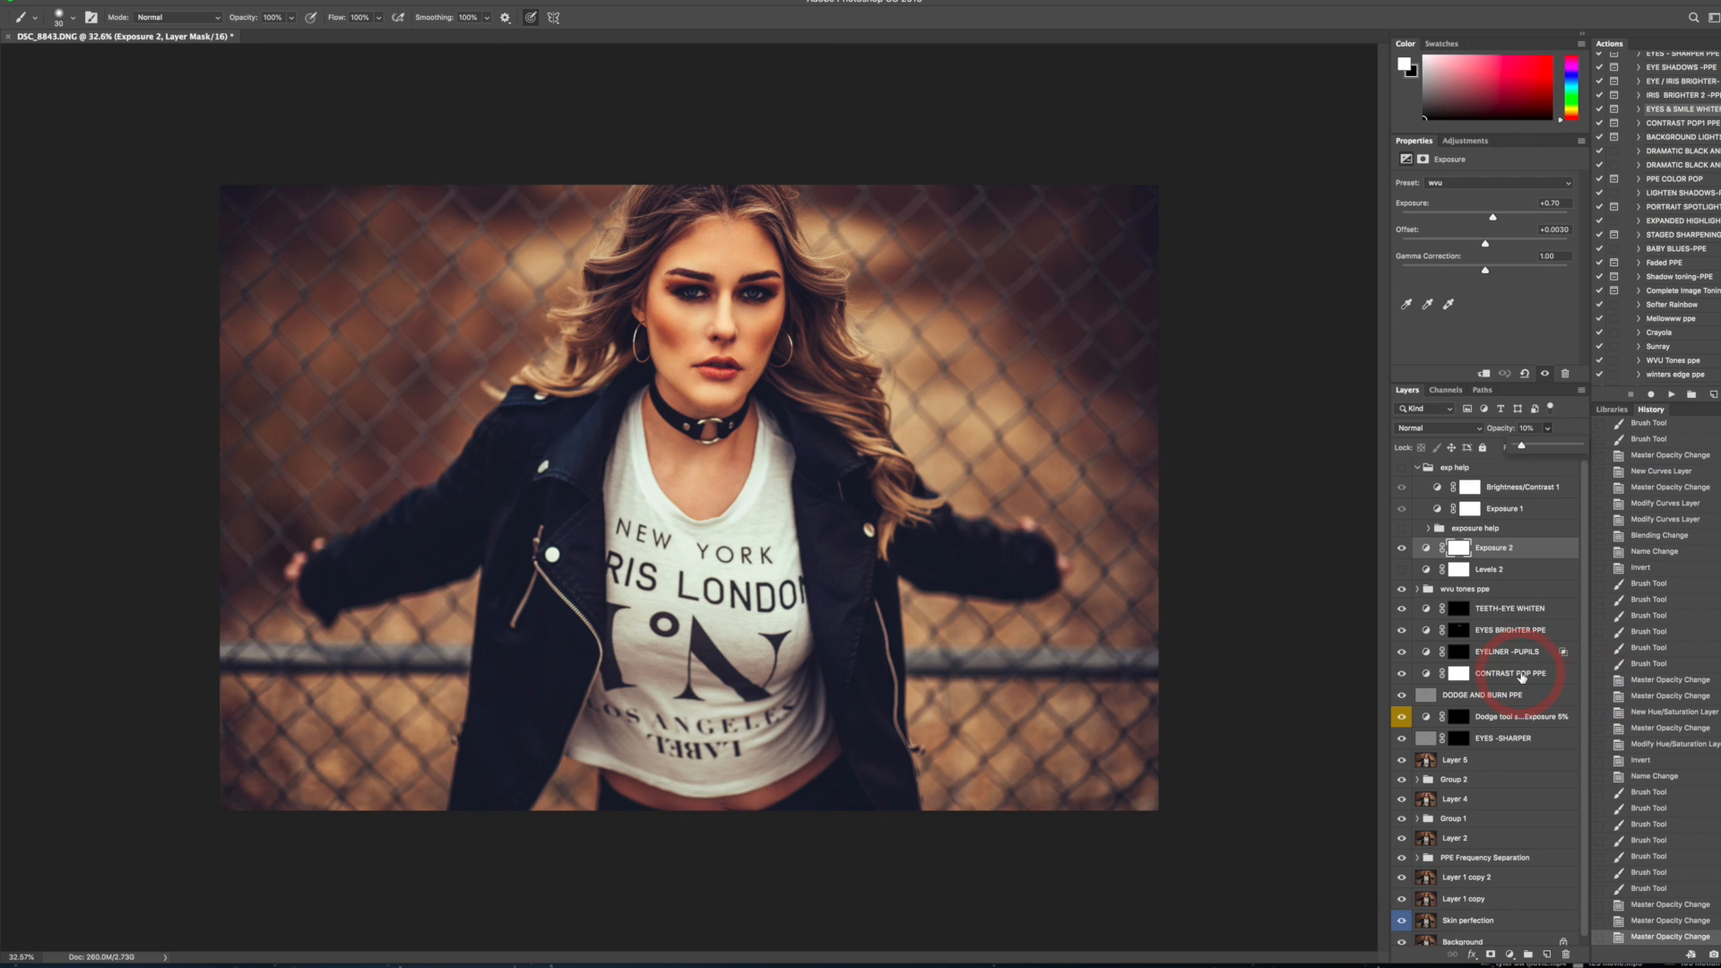
- Try the CONTRAST POP PPE layer at about 59% opacity and reduce it to a subtler strength
click(1522, 677)
click(1549, 432)
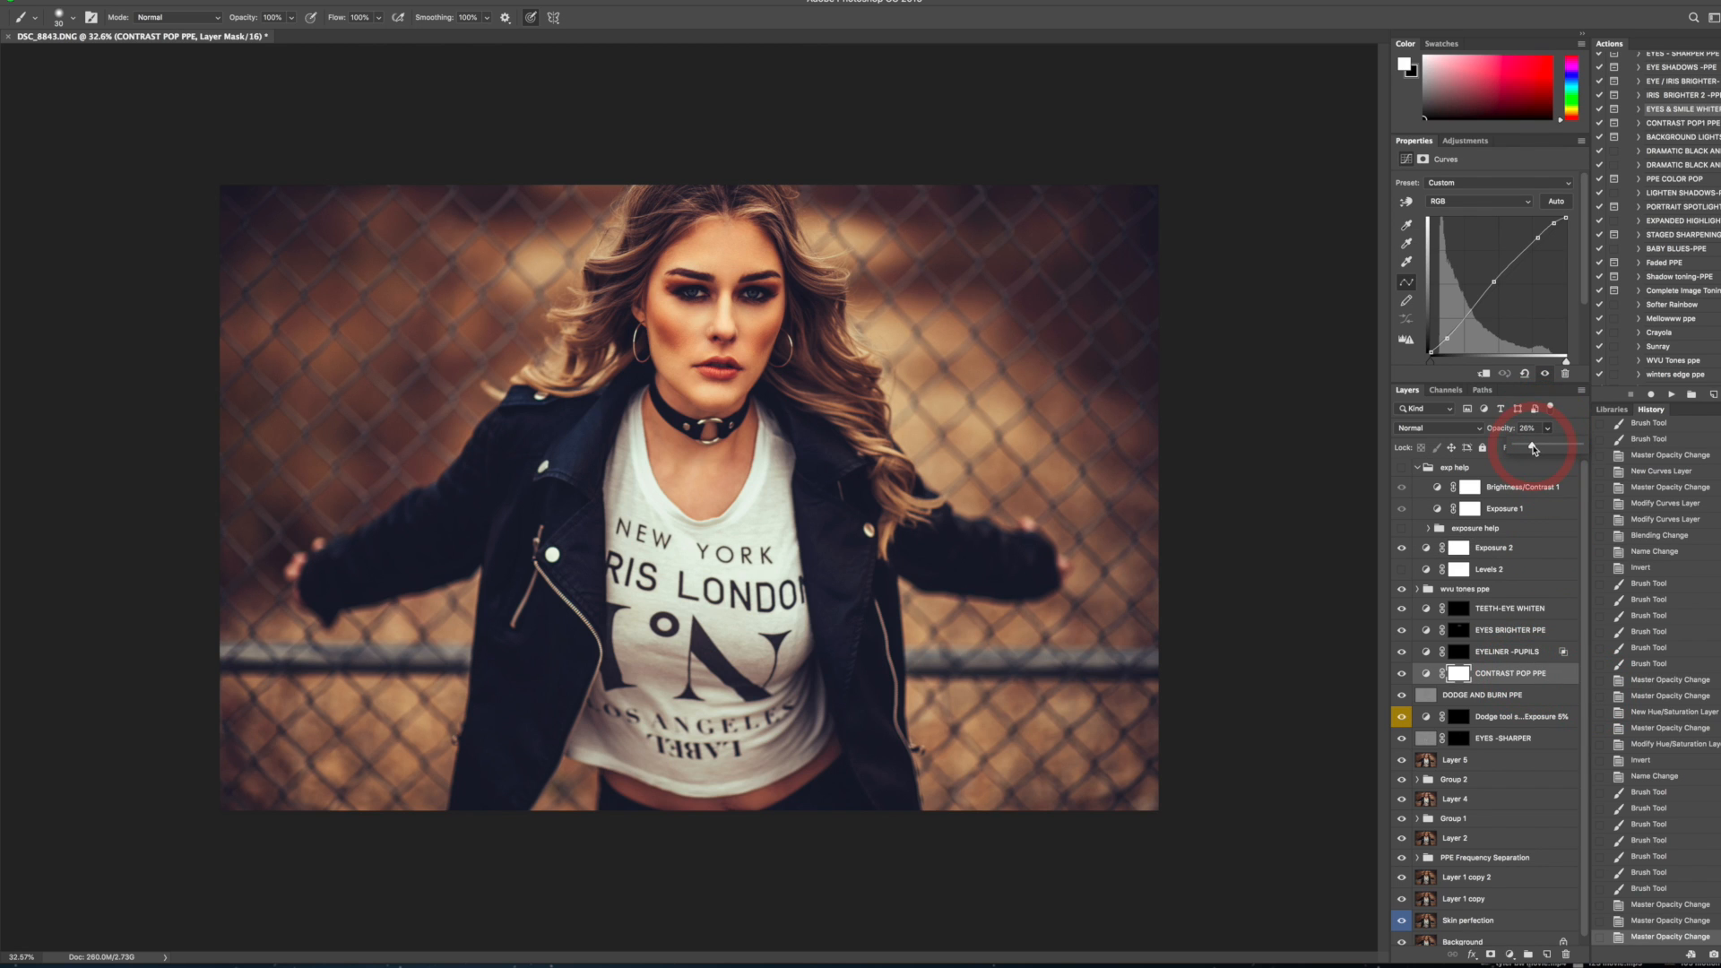
drag(1533, 448, 1553, 449)
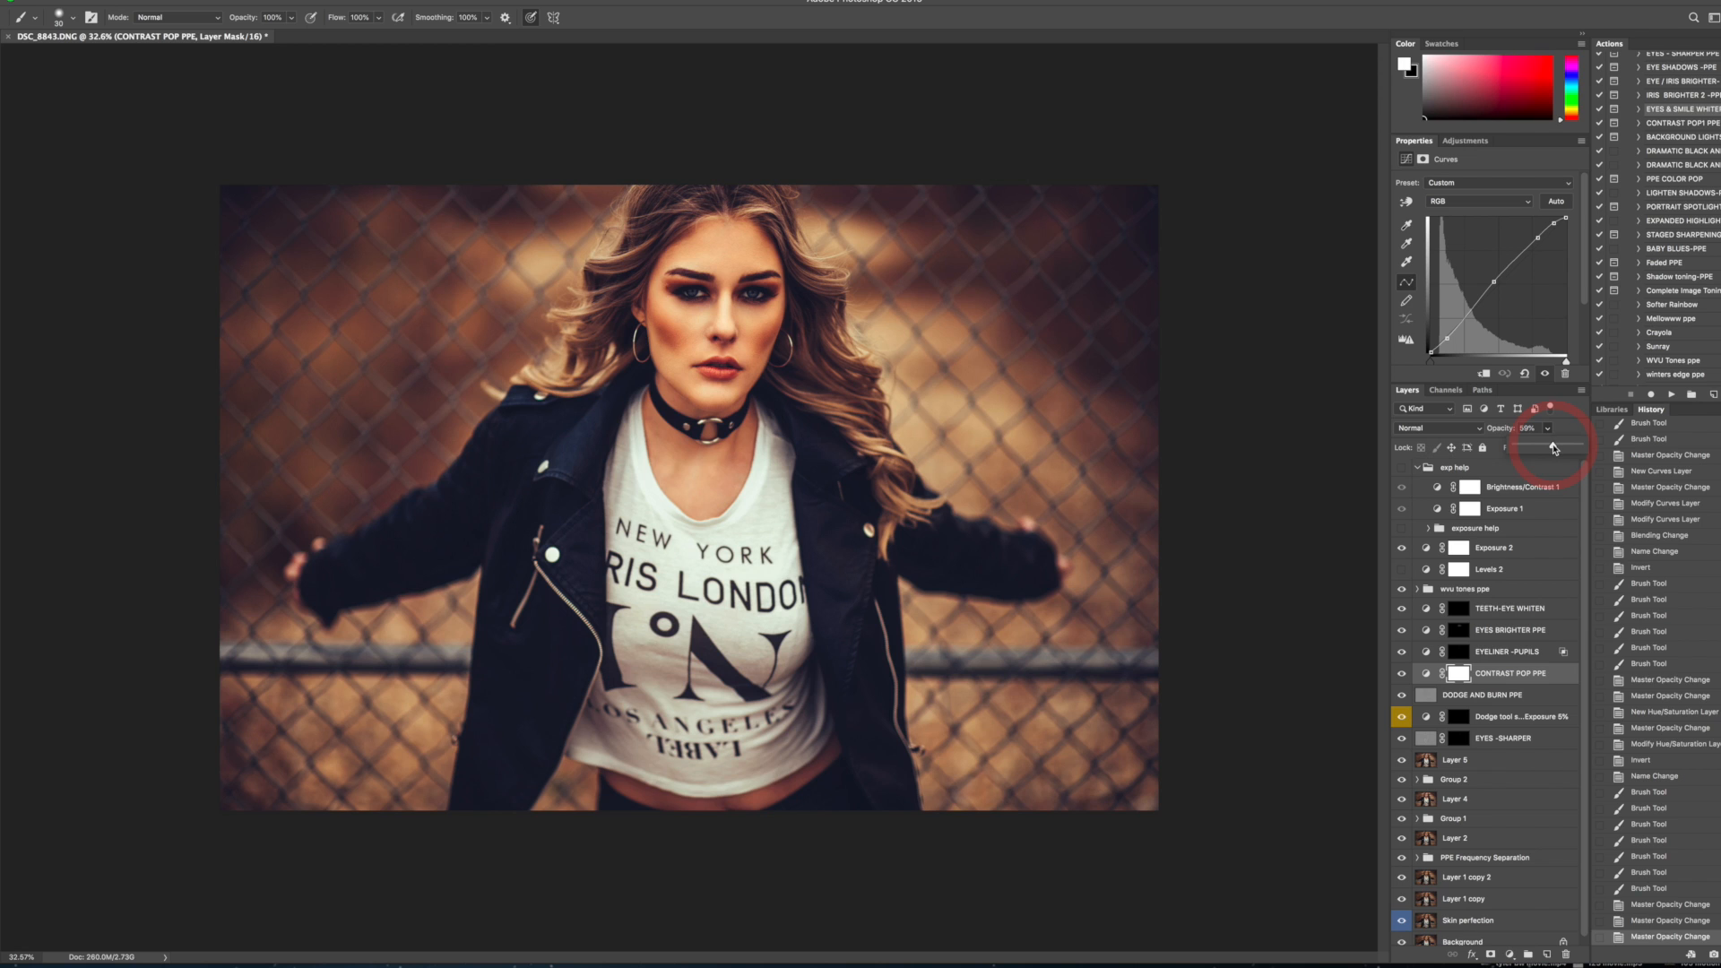
drag(1555, 449, 1535, 449)
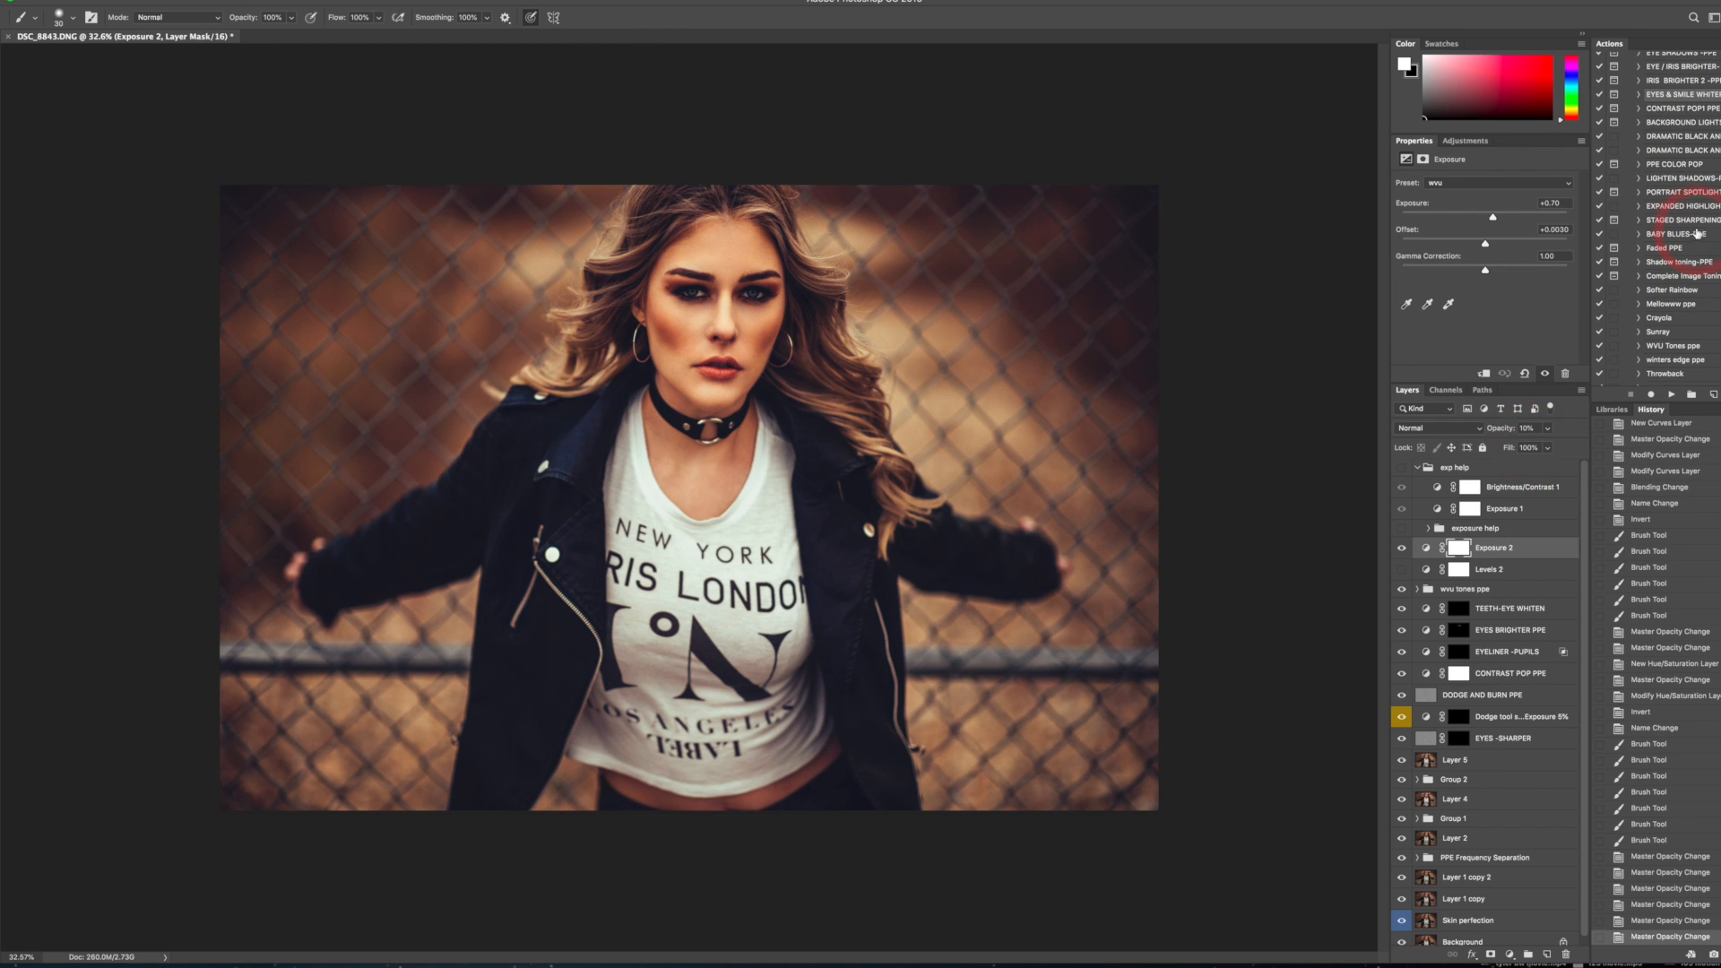
- Run the STAGED SHARPENING action above the Exposure 2 layer and check the sharpened face and full image
click(1690, 222)
click(1671, 395)
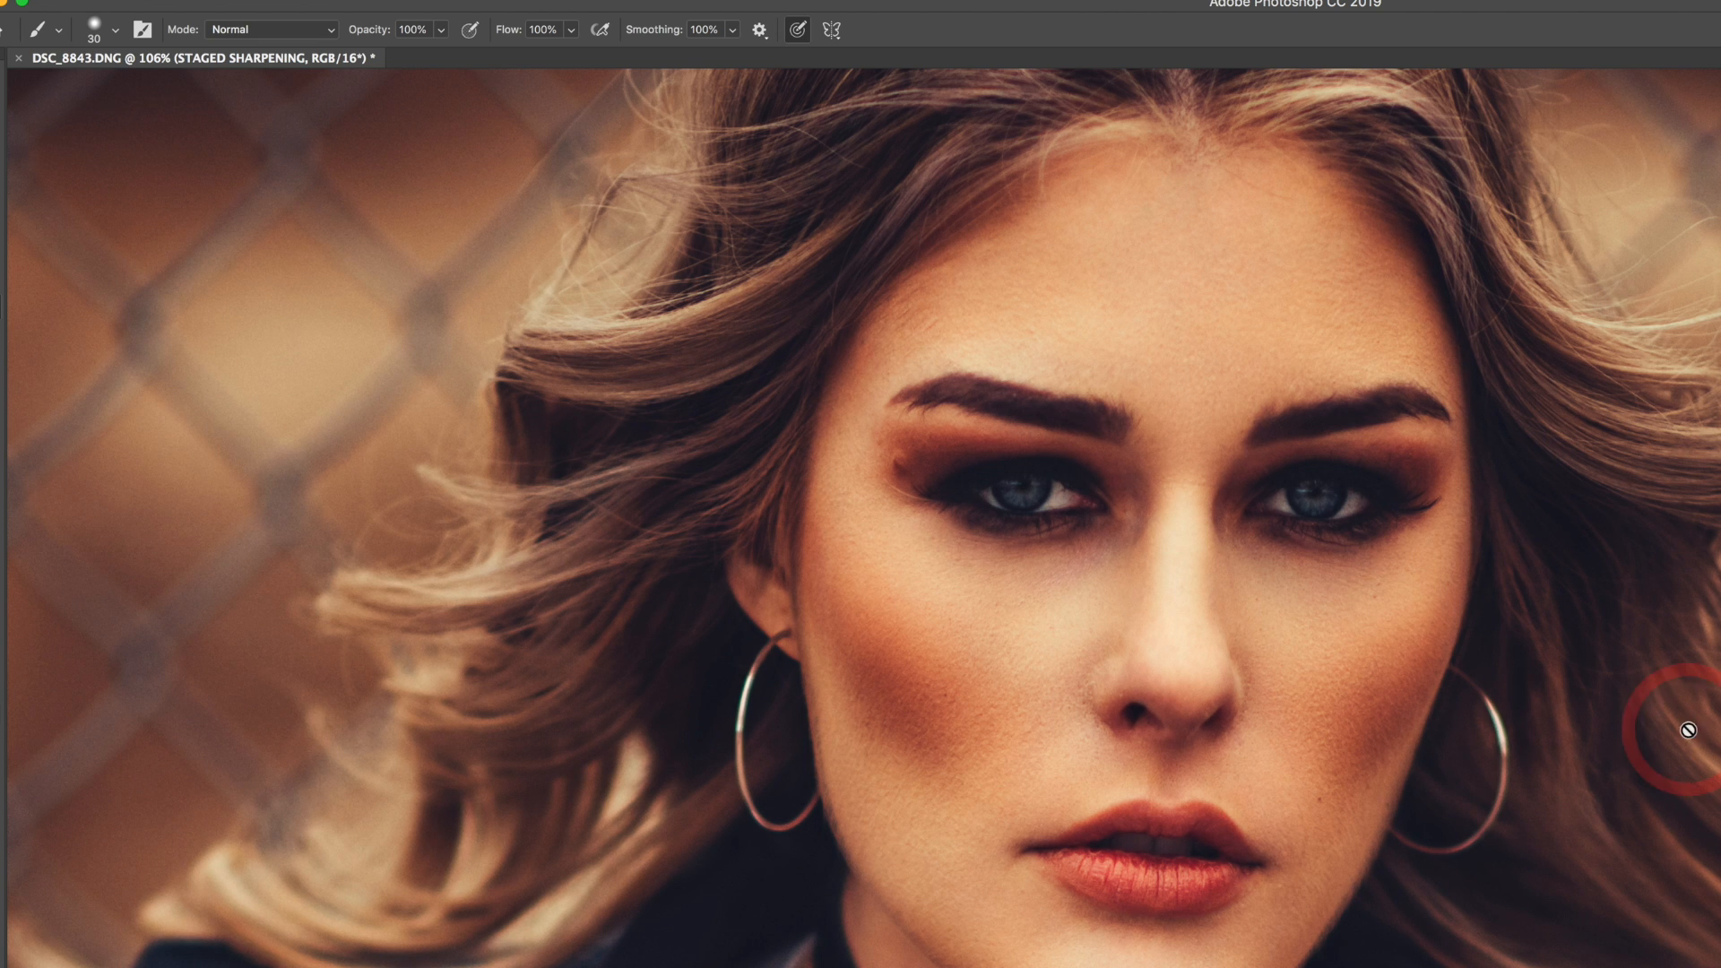
key(super+minus)
key(super+minus)
key(super+minus)
key(super+minus)
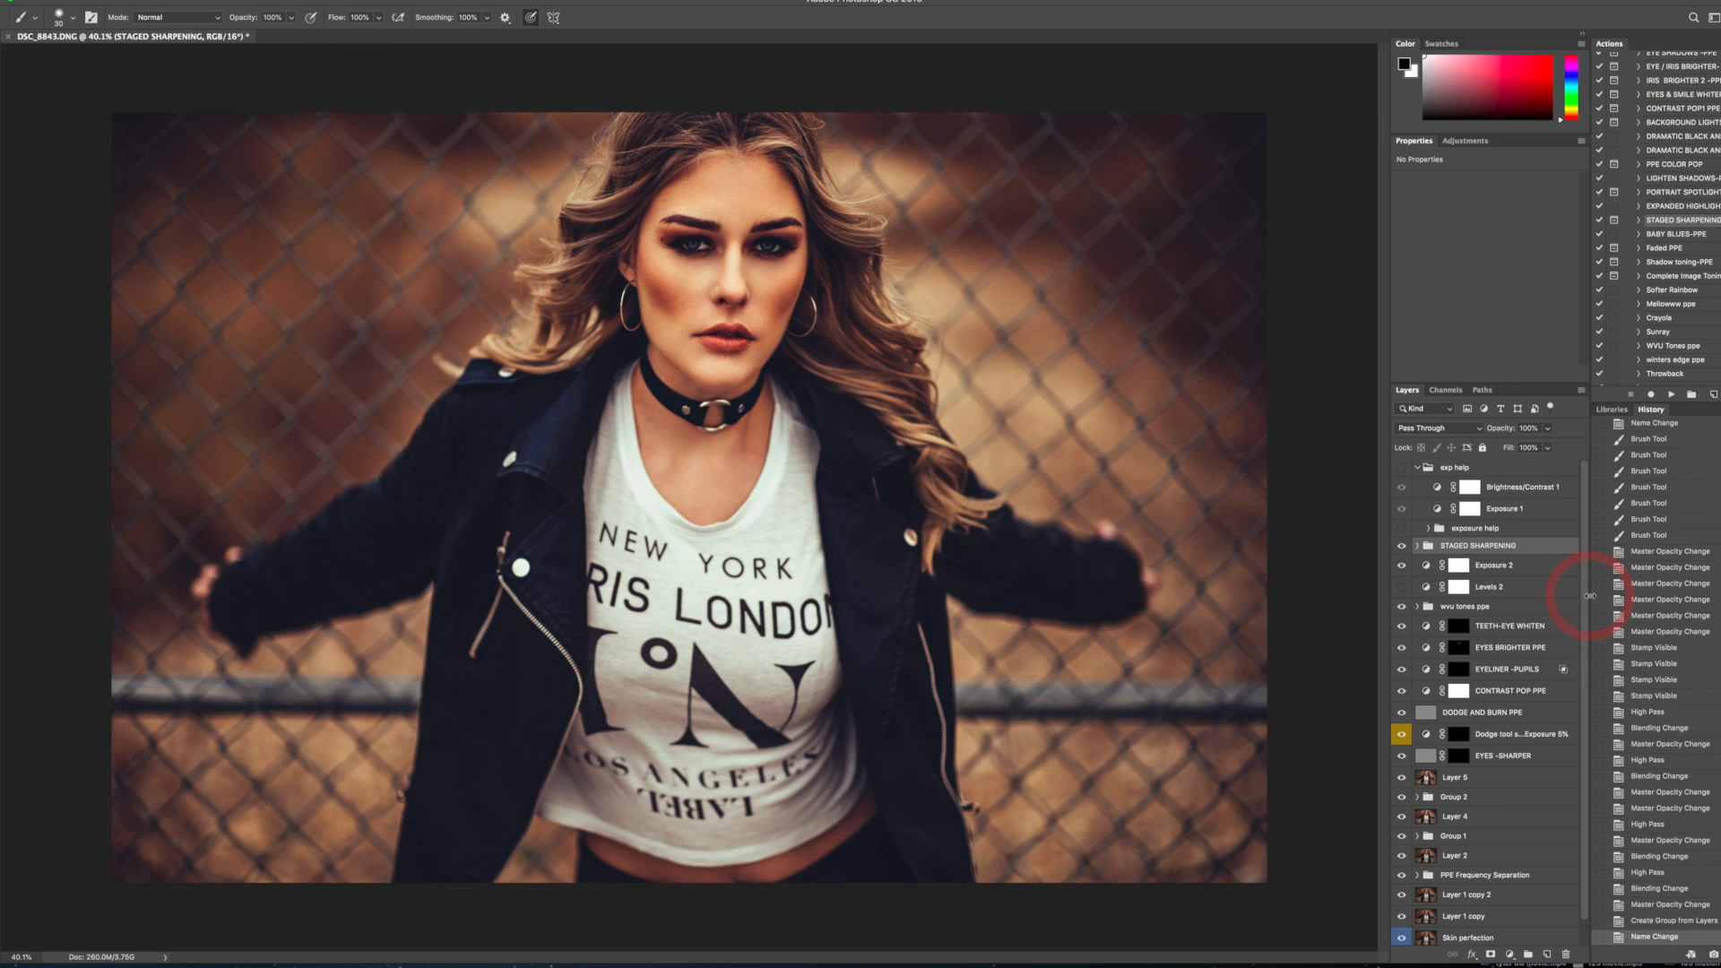
- Group all layers from STAGED SHARPENING down to Skin perfection and toggle the group's visibility to compare before and after
drag(1586, 606, 1588, 804)
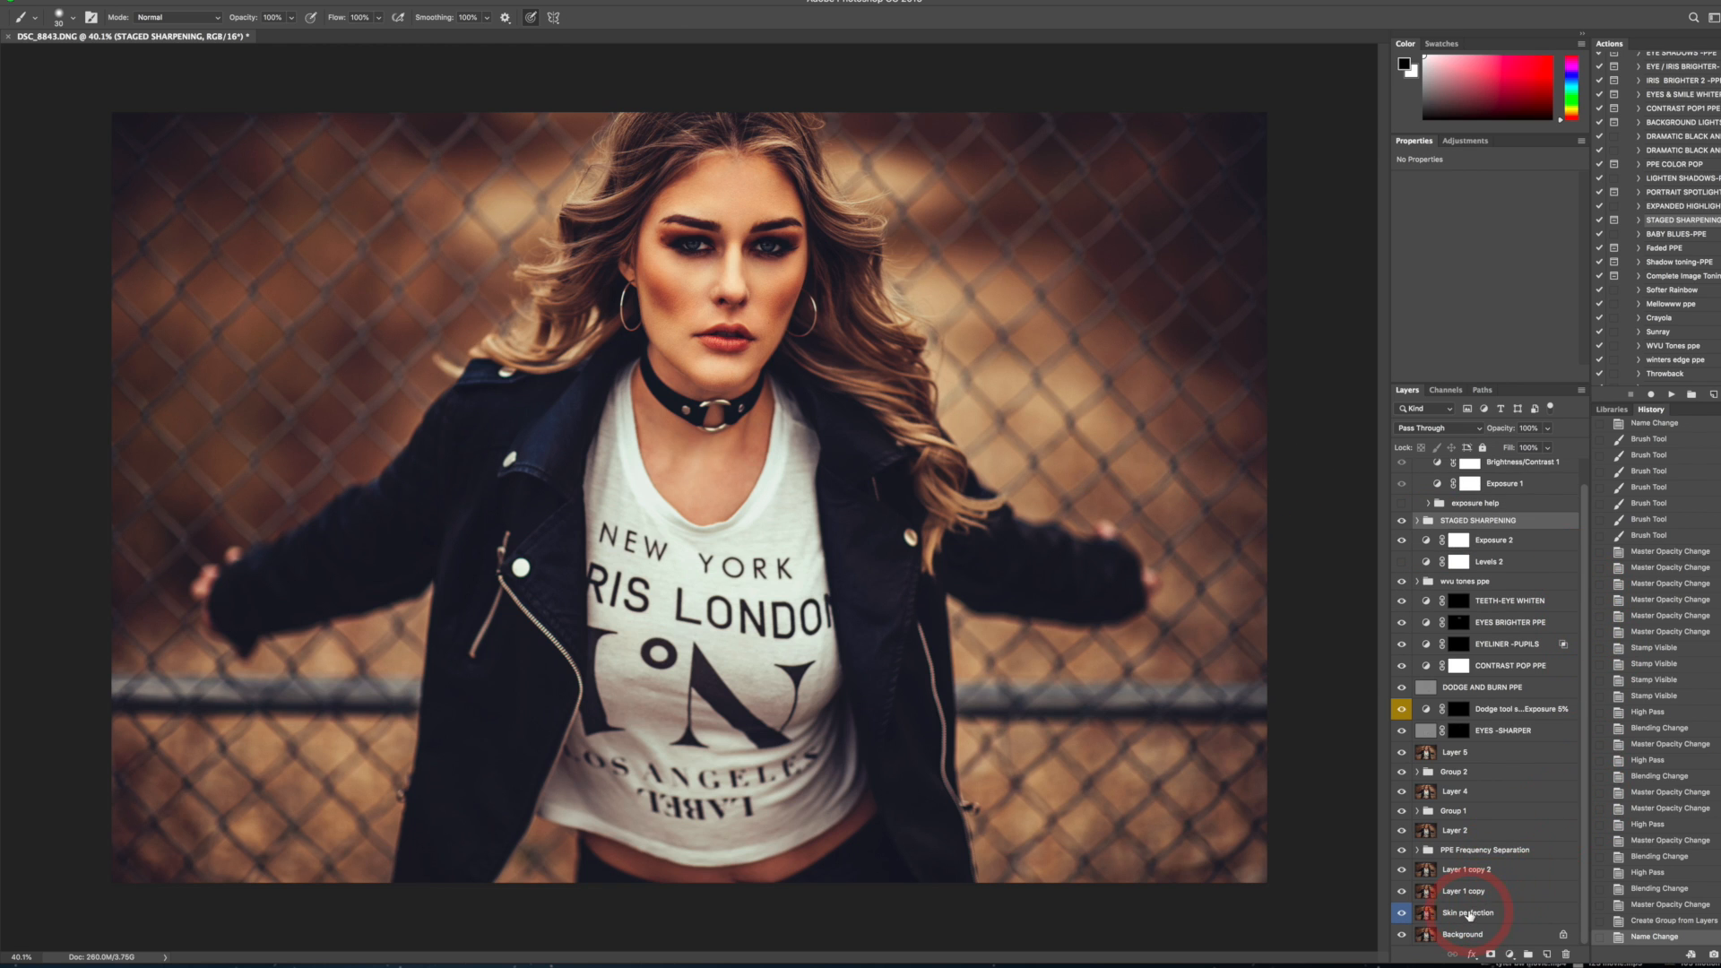
shift+click(1469, 915)
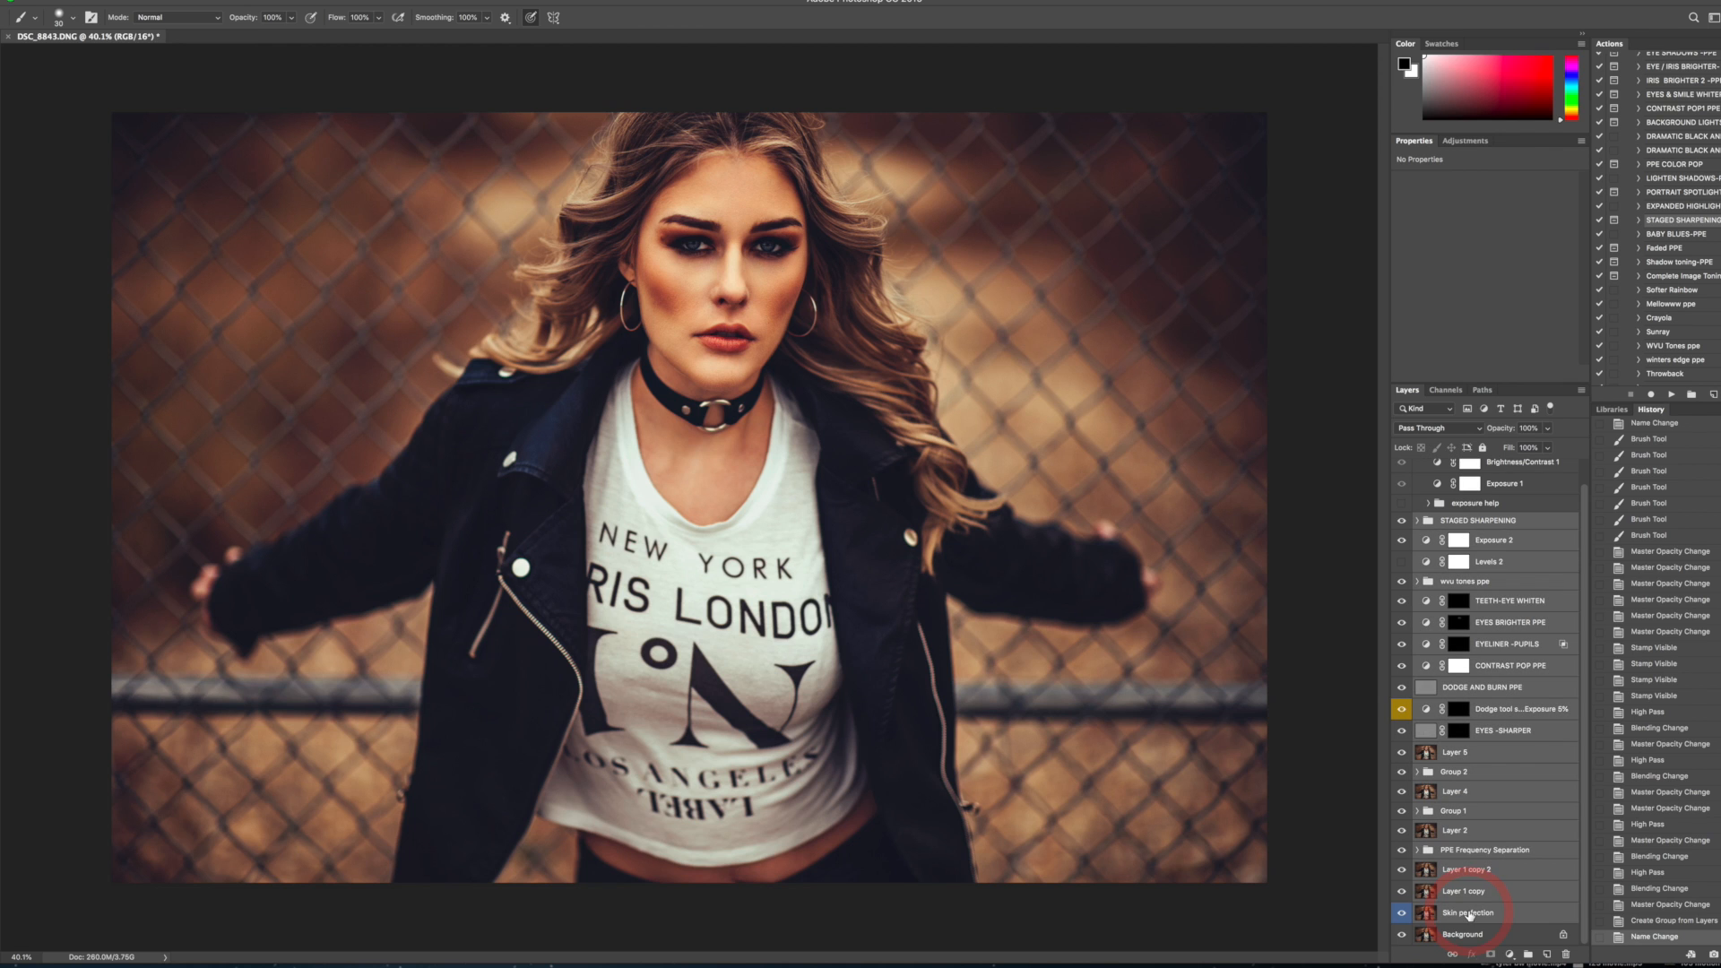
key(ctrl+g)
click(1402, 547)
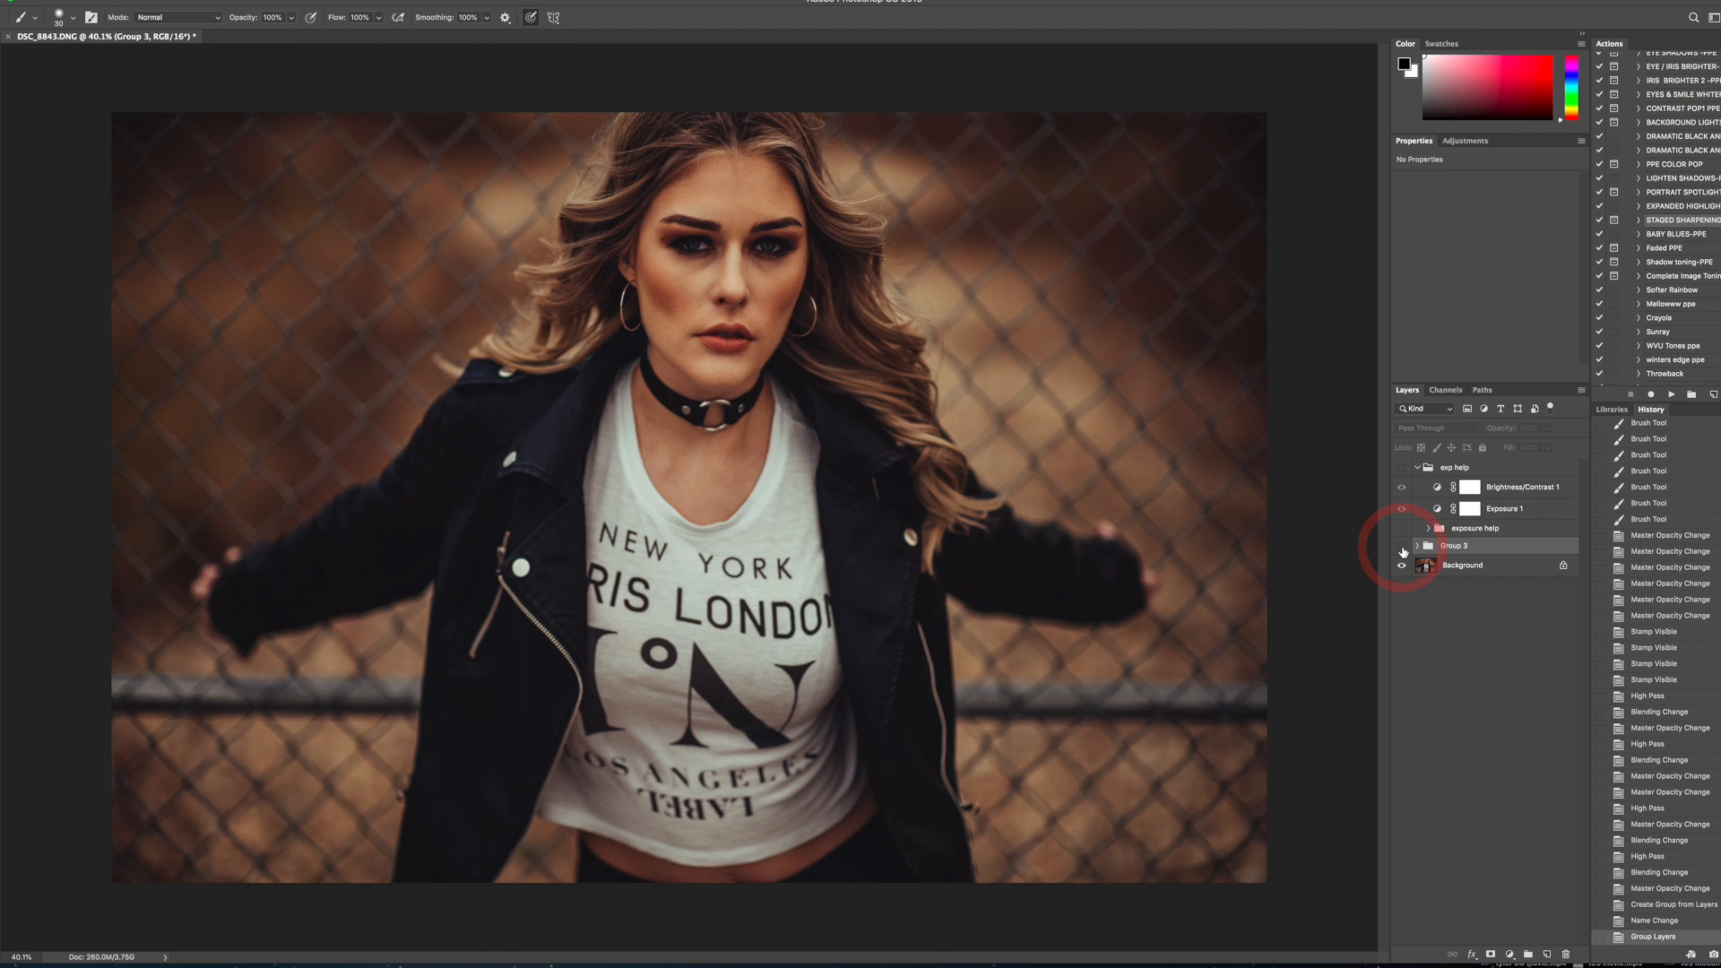
click(1402, 546)
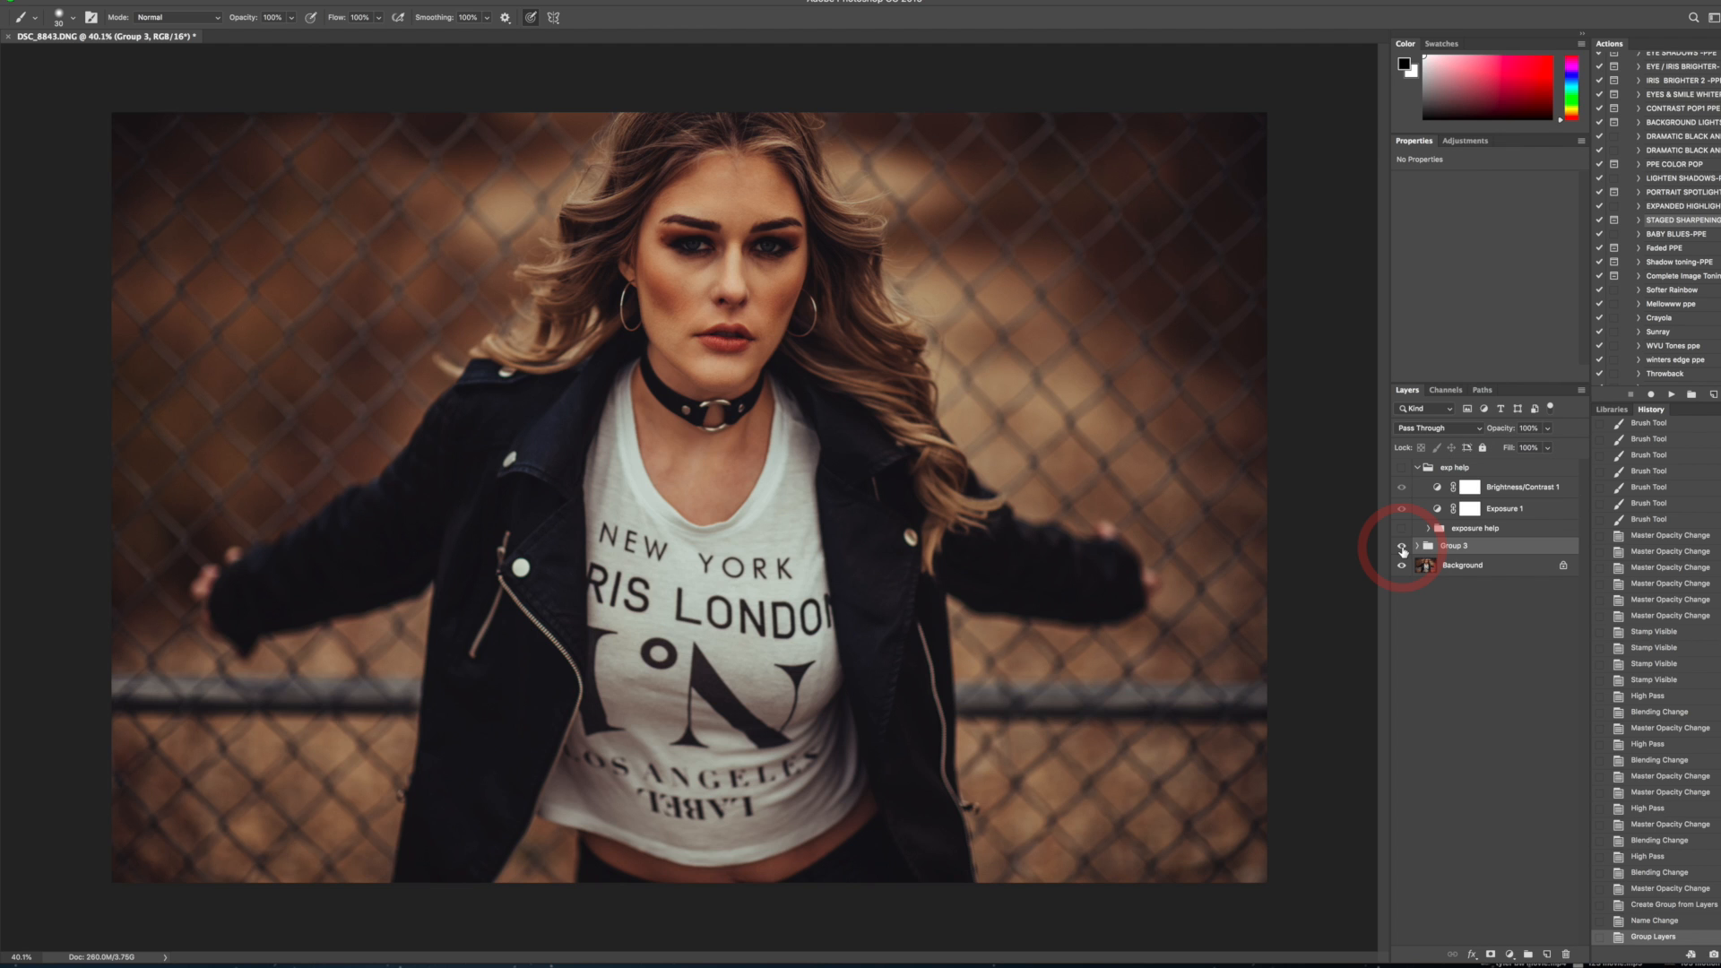